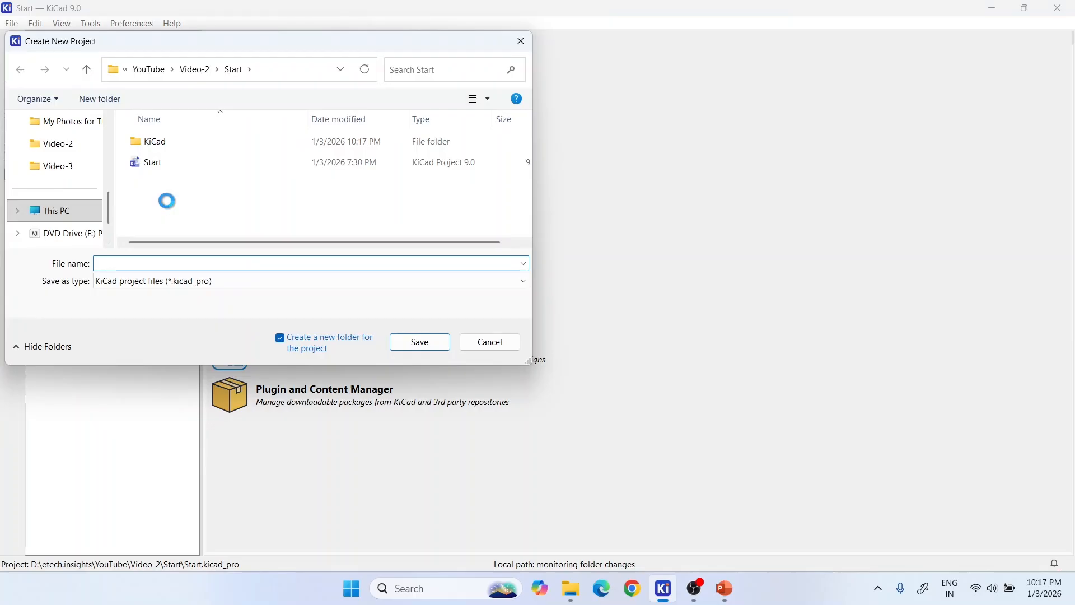
- Create a folder named Project inside the Start folder and open it as the new project's location
mouse_move(304, 460)
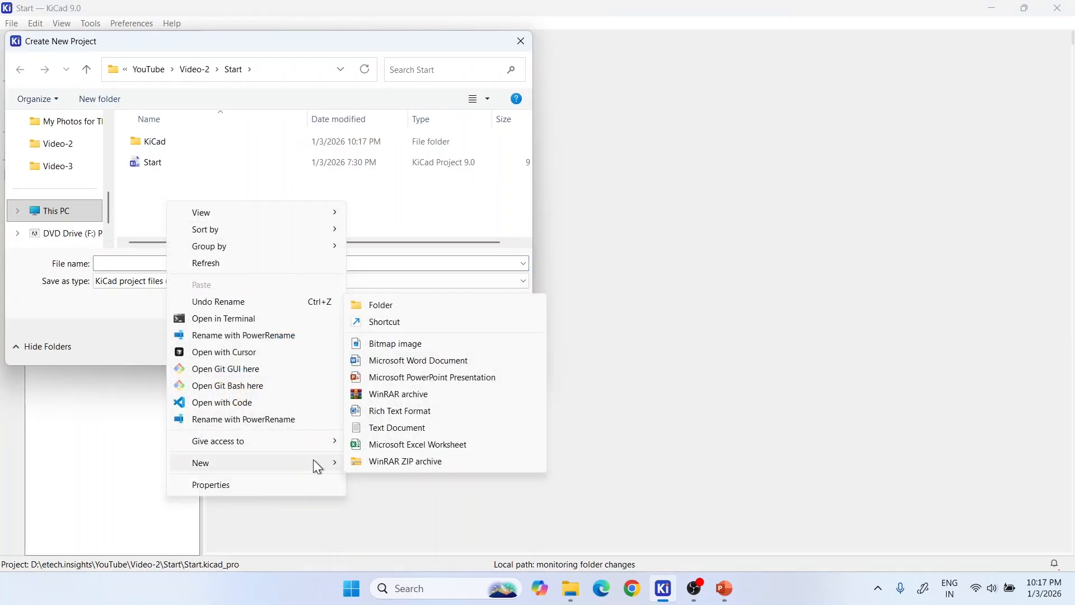
click(382, 307)
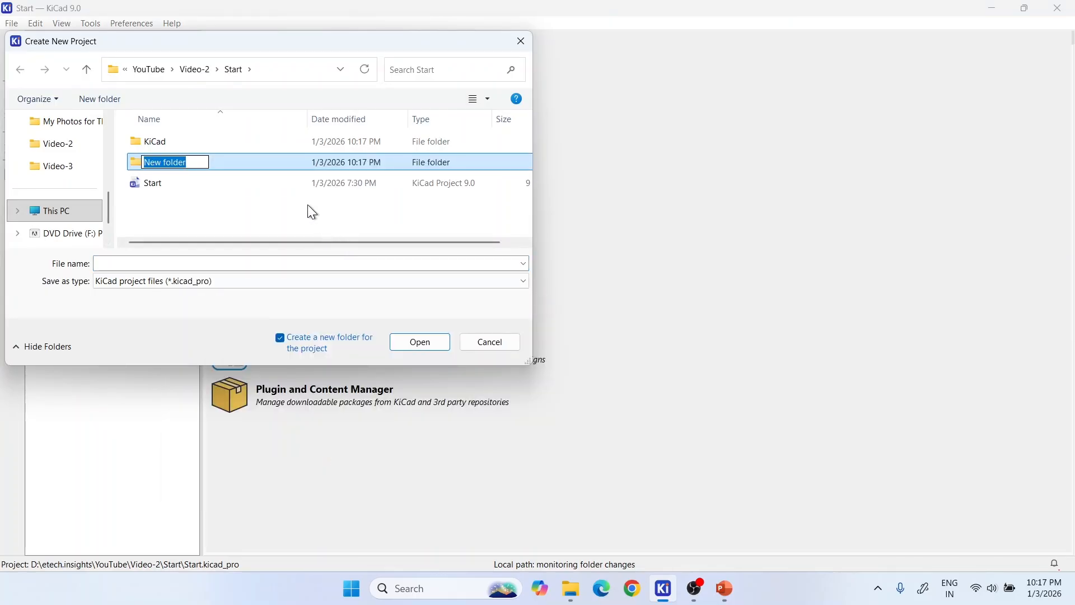
text(Project)
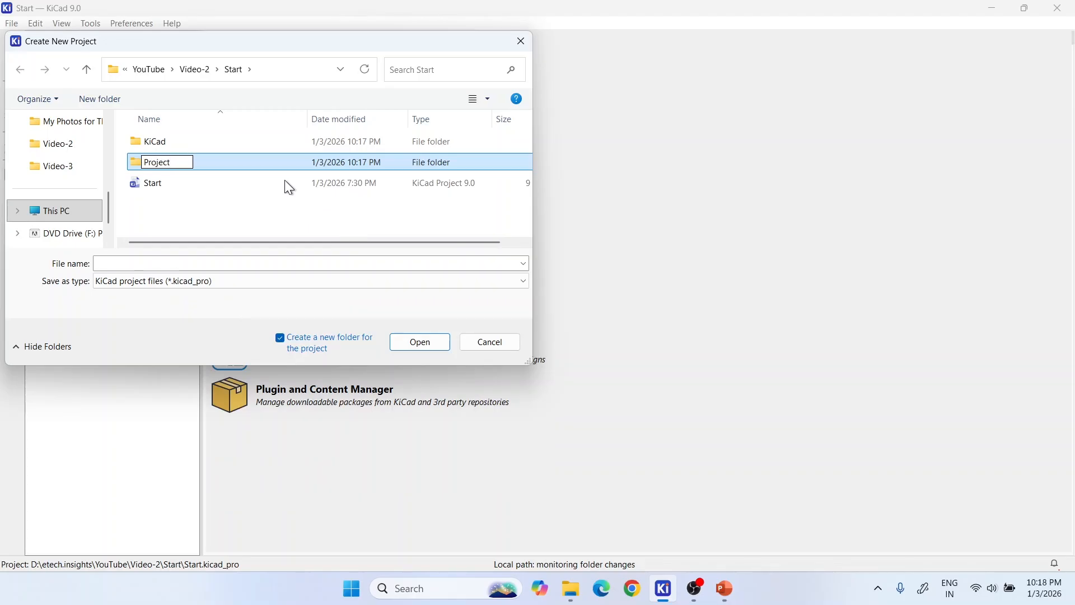
click(273, 158)
double_click(269, 162)
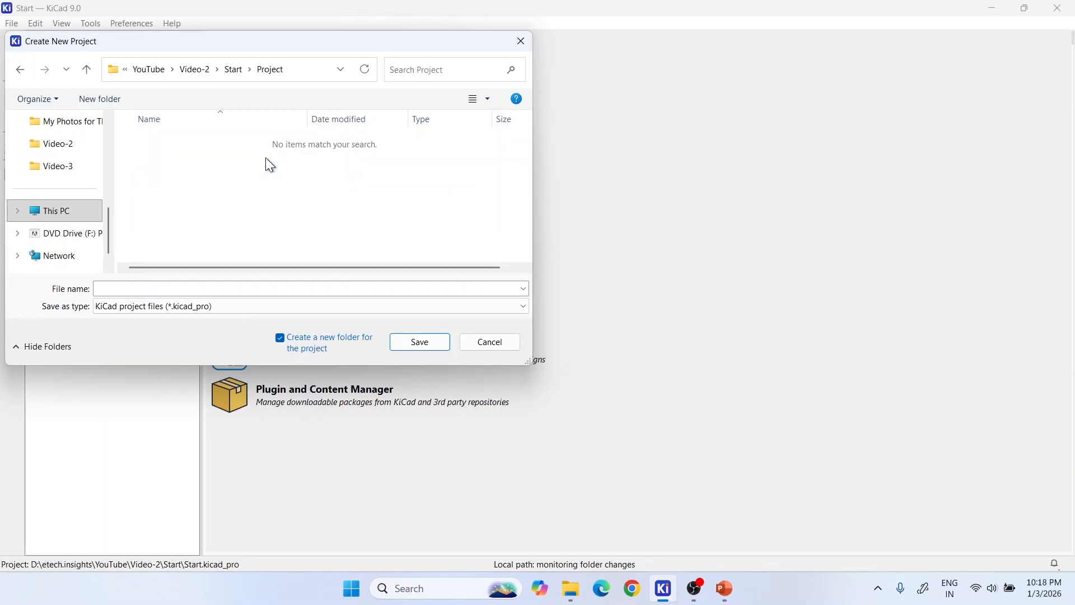
- Name the new project Learning Project and save it in its own new folder
click(233, 288)
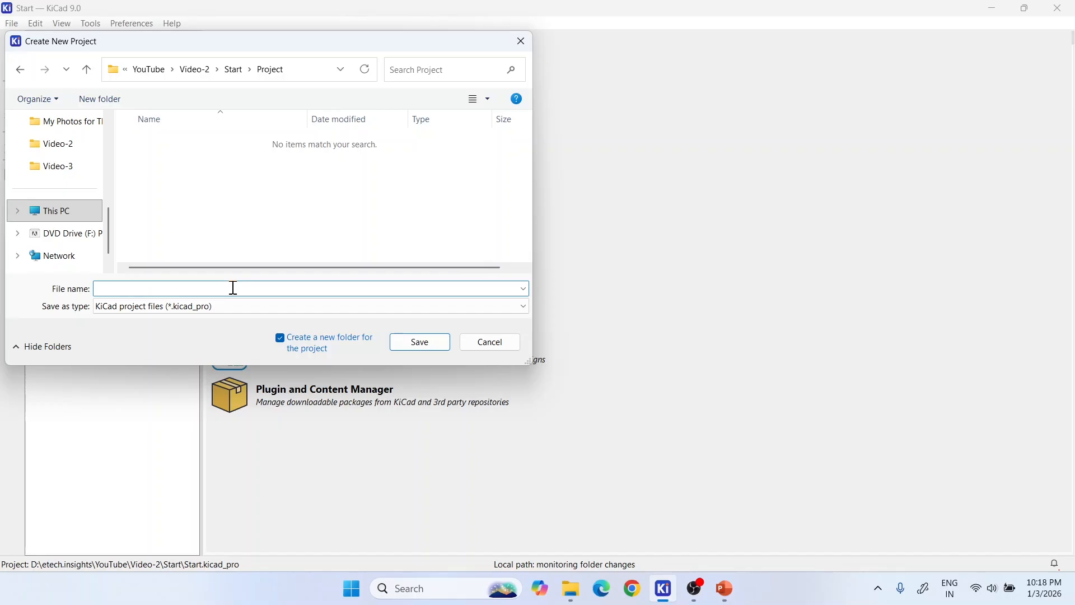
text(Learning Project)
click(414, 348)
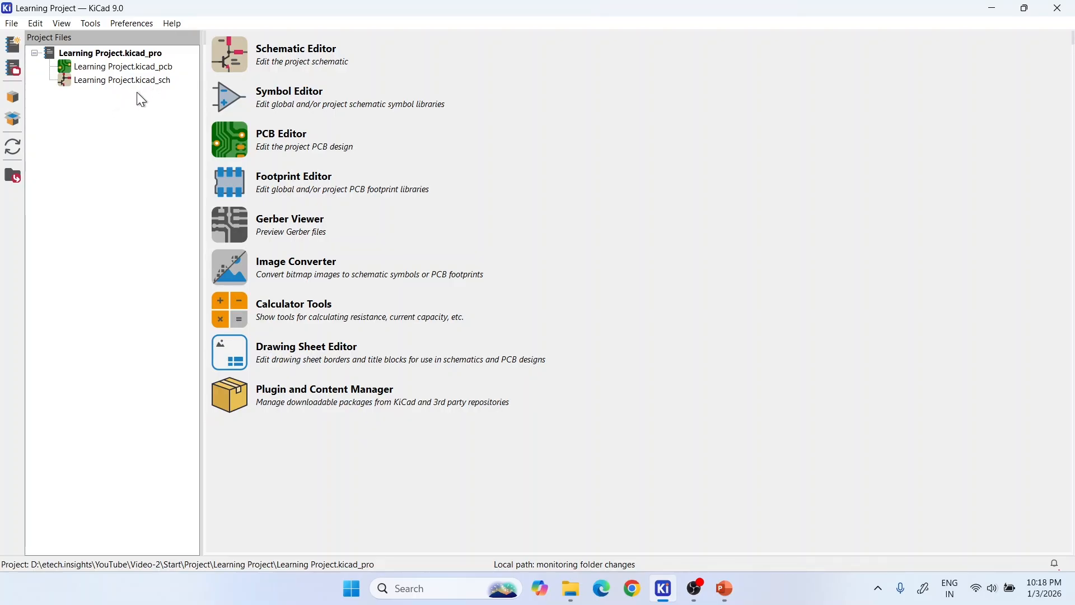
- Open the Learning Project.kicad_sch schematic and start the Place Symbols tool to load the symbol libraries
double_click(80, 79)
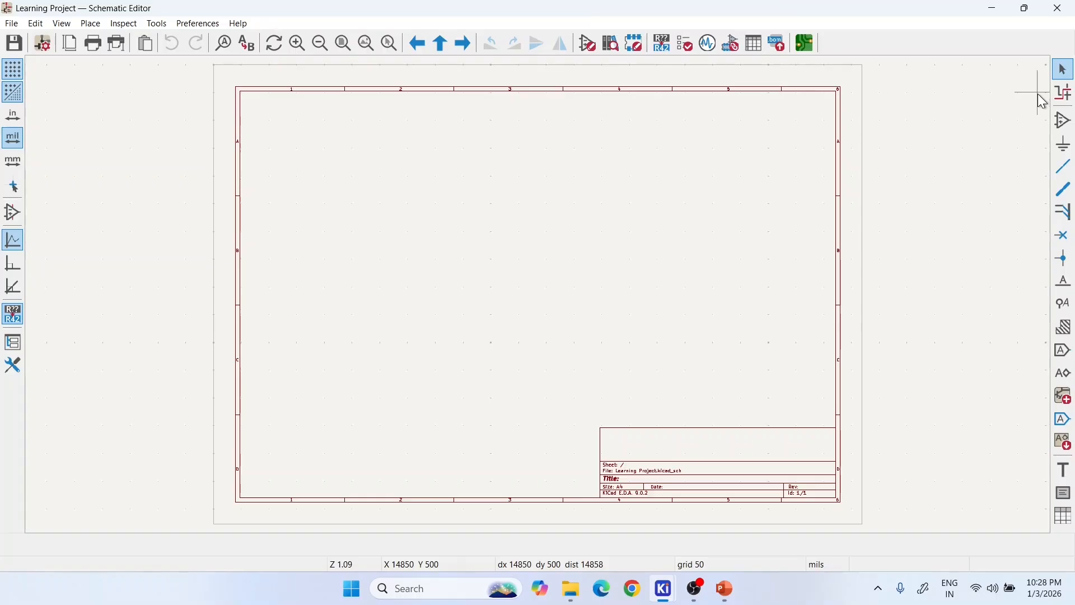
click(1062, 121)
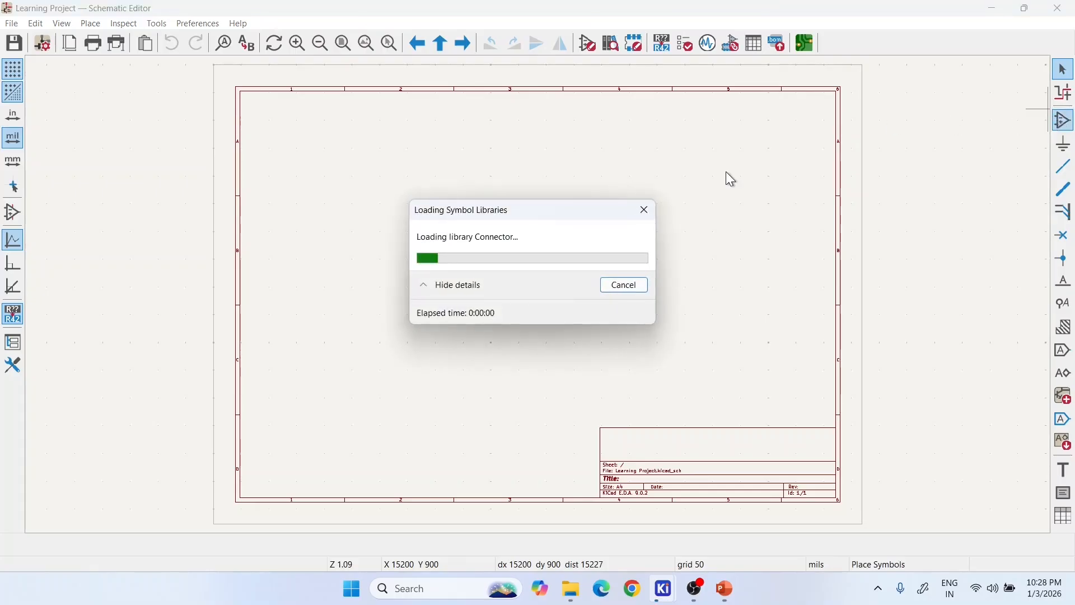
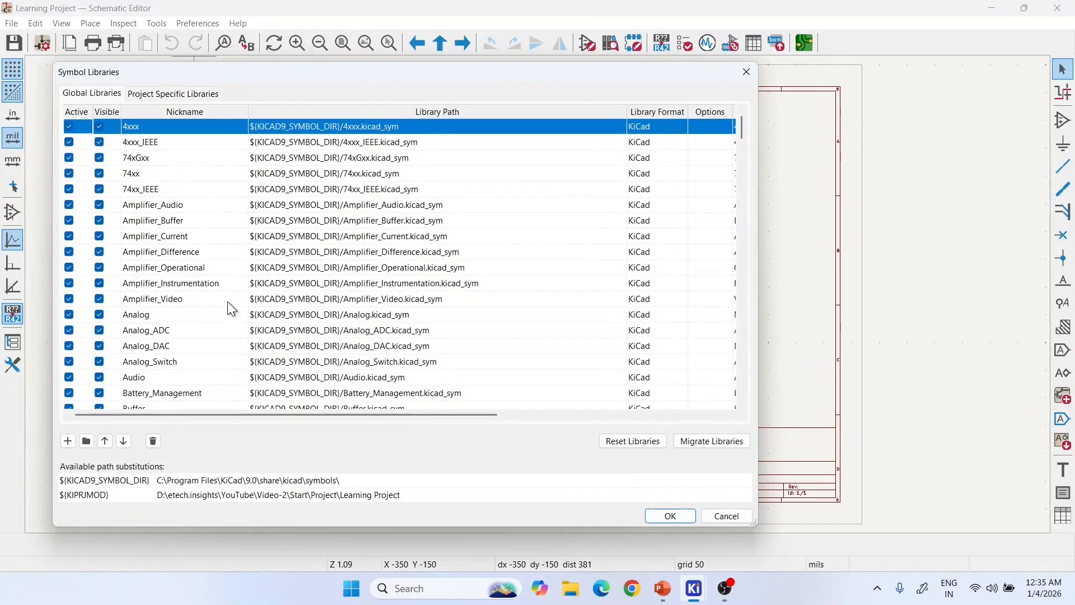
- Try to add LM2596S-12_NOPB.kicad_sym from the project's Library/LM2596S-12 folder to the global symbol libraries, skip the duplicate nickname, and accept the library table
click(87, 441)
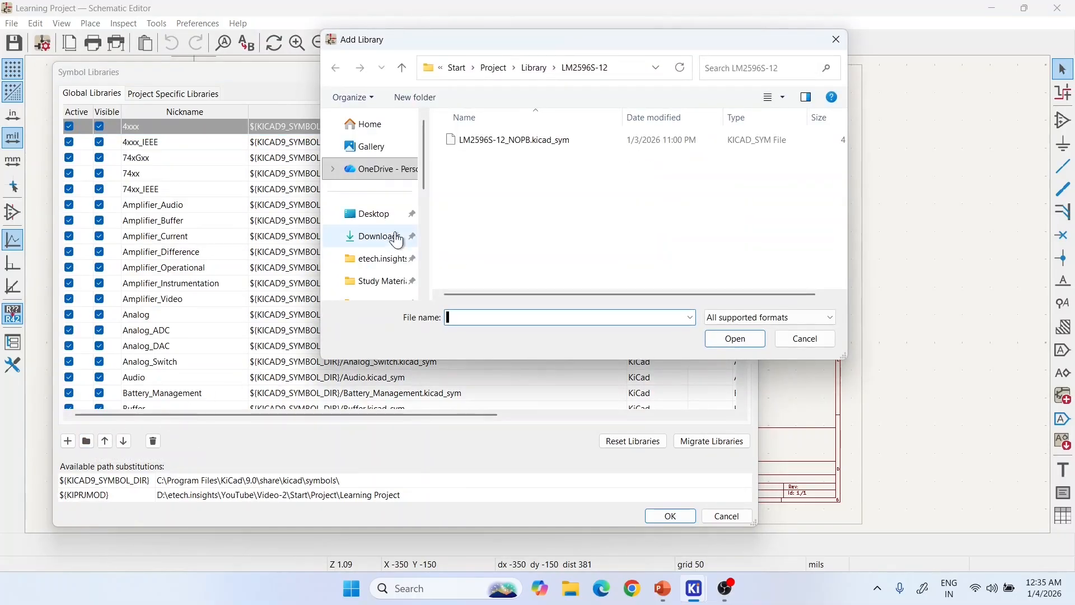
click(501, 72)
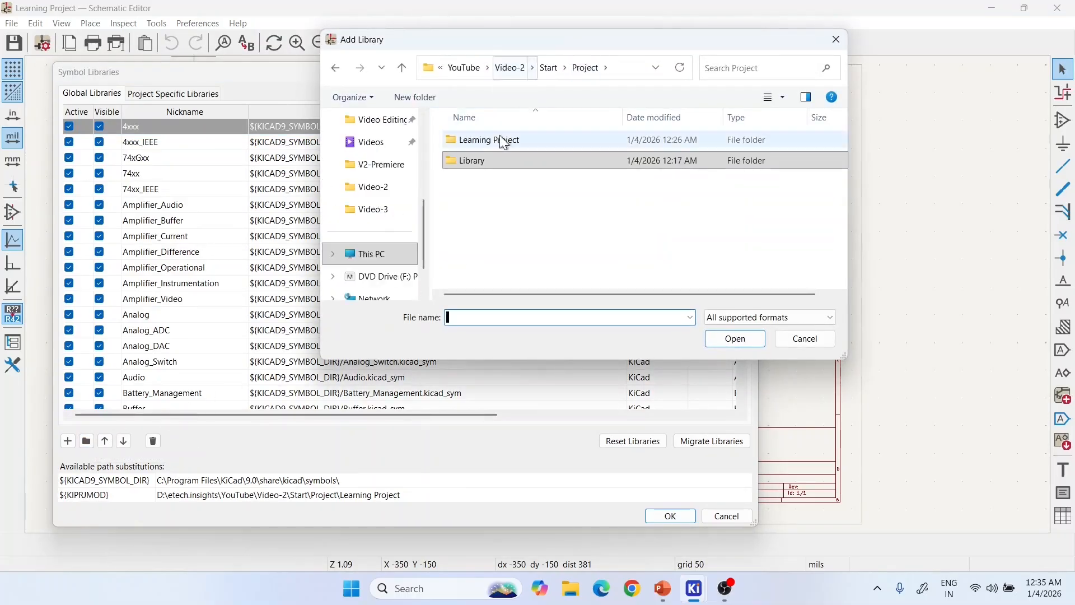
double_click(493, 159)
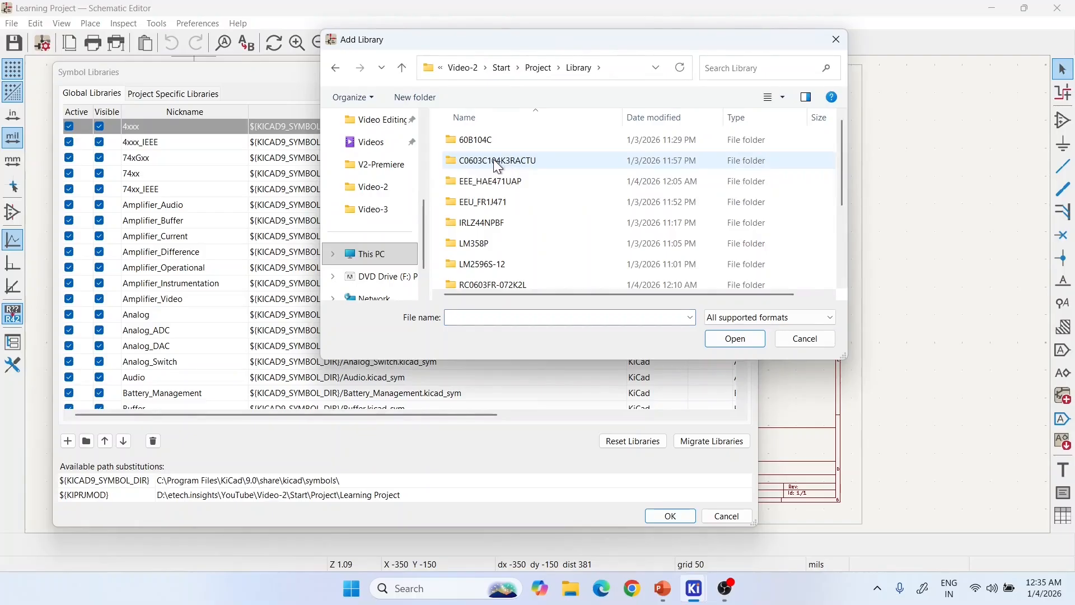
scroll(506, 200, down, 2)
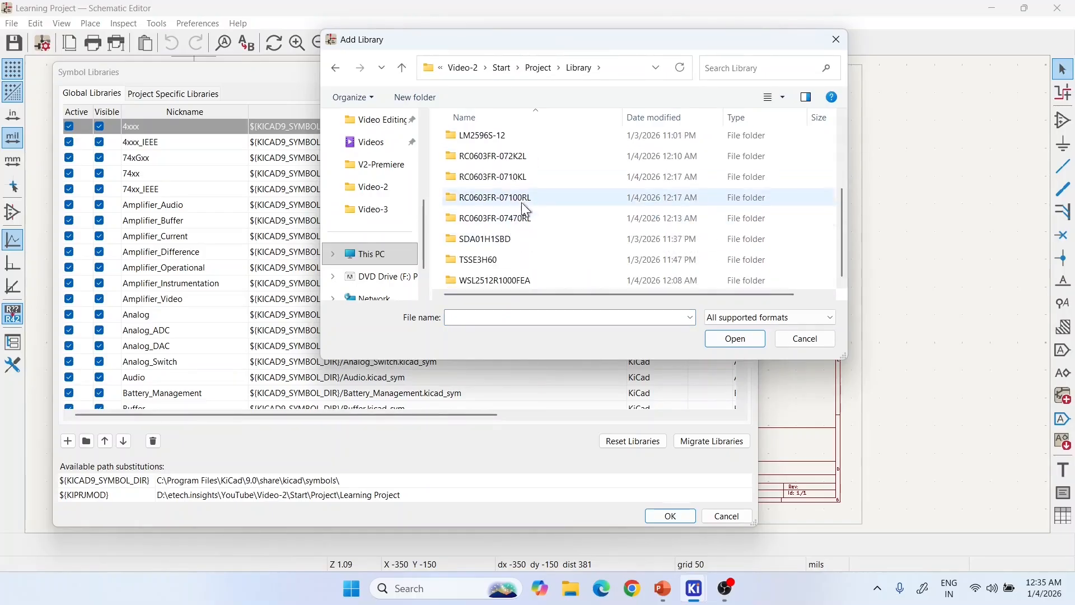
scroll(518, 193, up, 2)
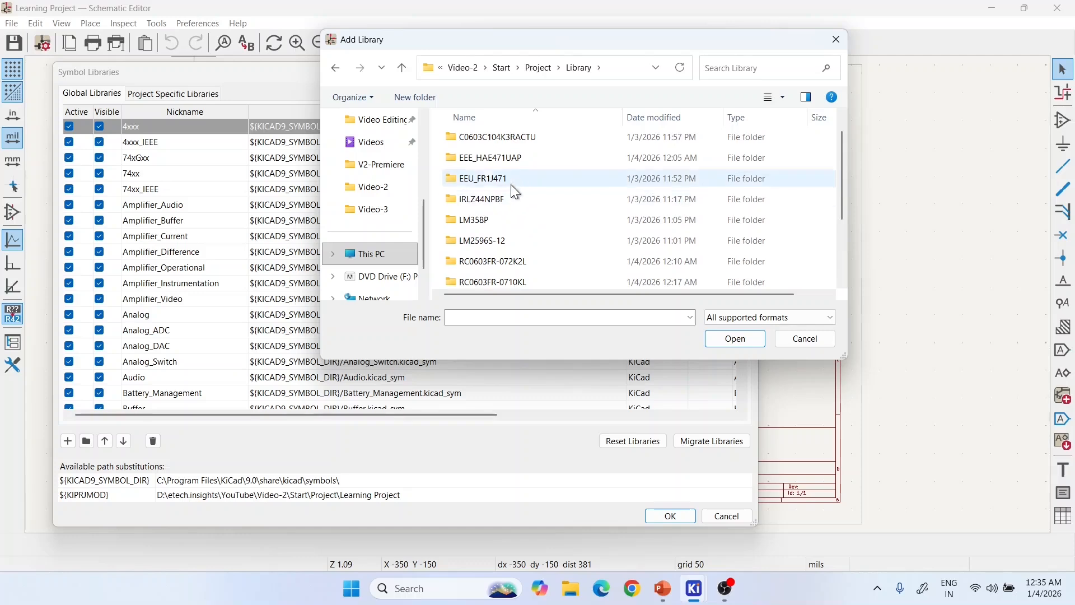
double_click(507, 241)
click(493, 140)
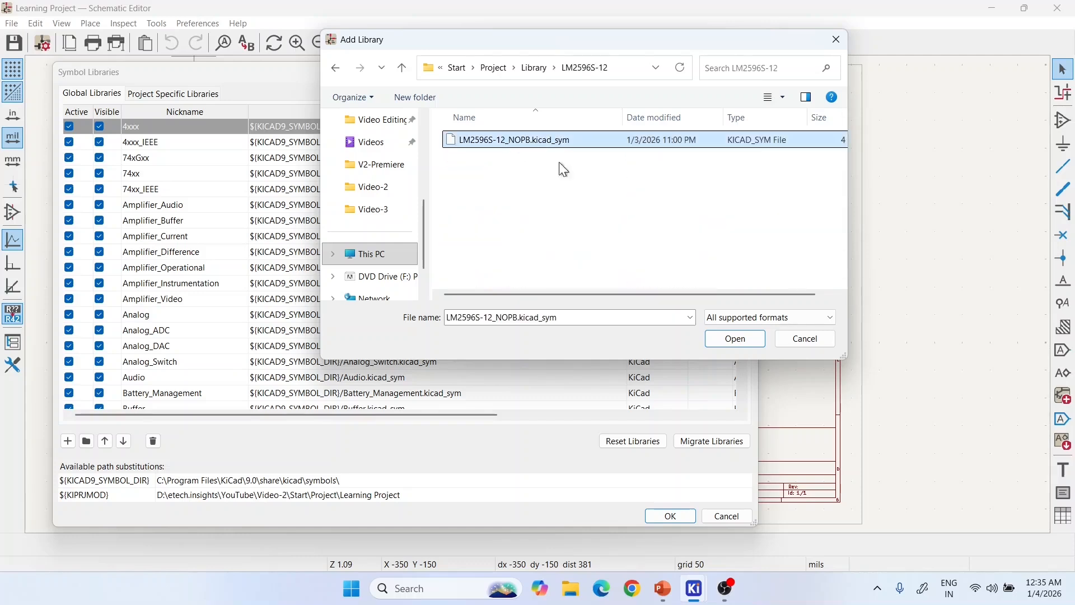
click(728, 336)
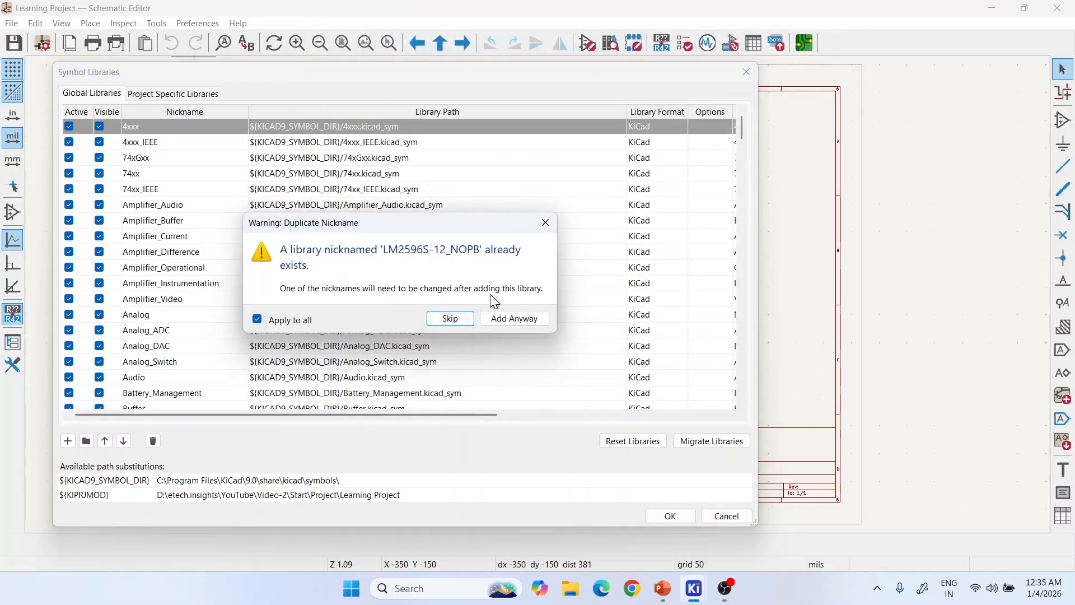
click(469, 321)
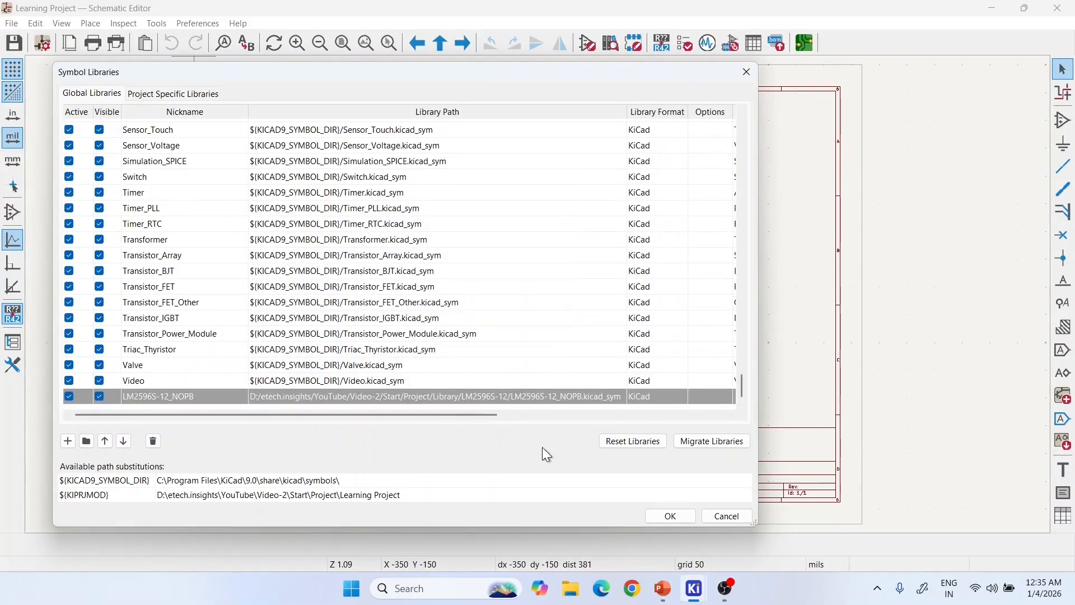
click(671, 516)
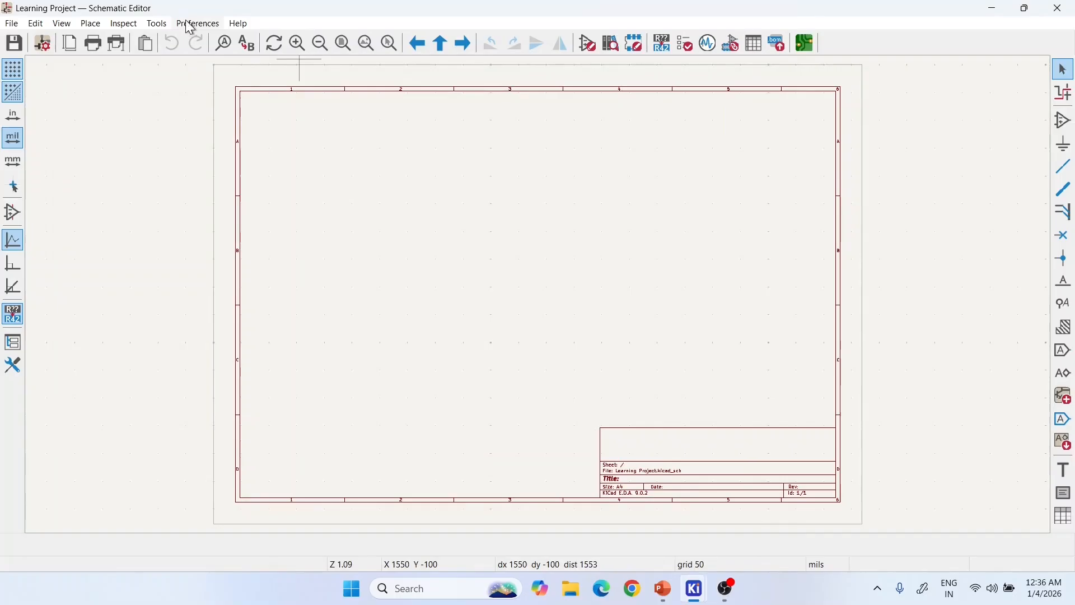
- Reopen the symbol library manager and add 2026-01-03_17-58-47.kicad_sym from Library/60B104C/KiCADv6 to the global libraries
click(197, 23)
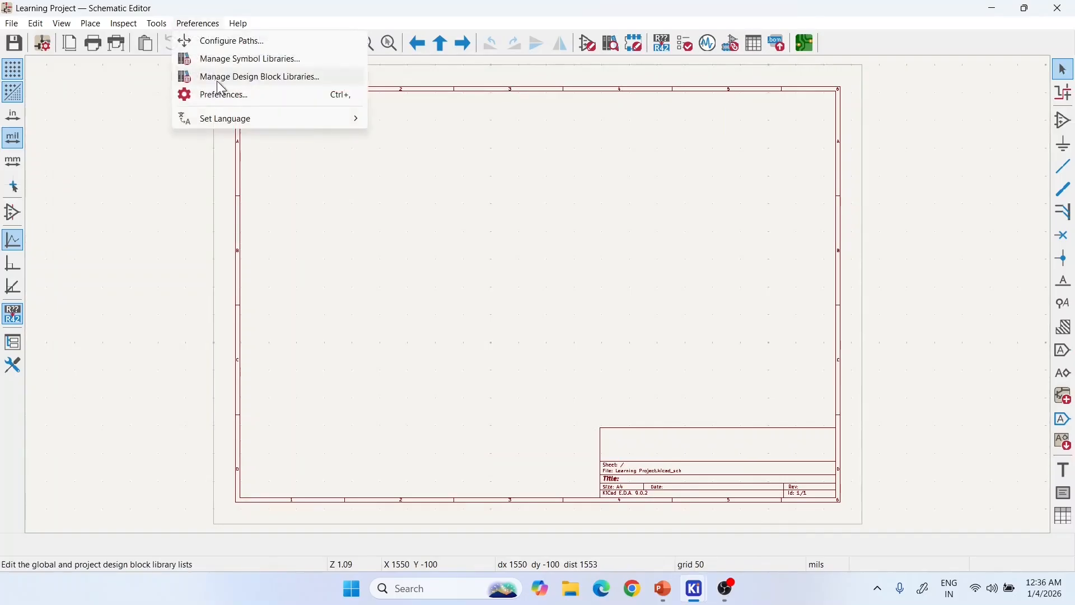
click(228, 59)
click(86, 440)
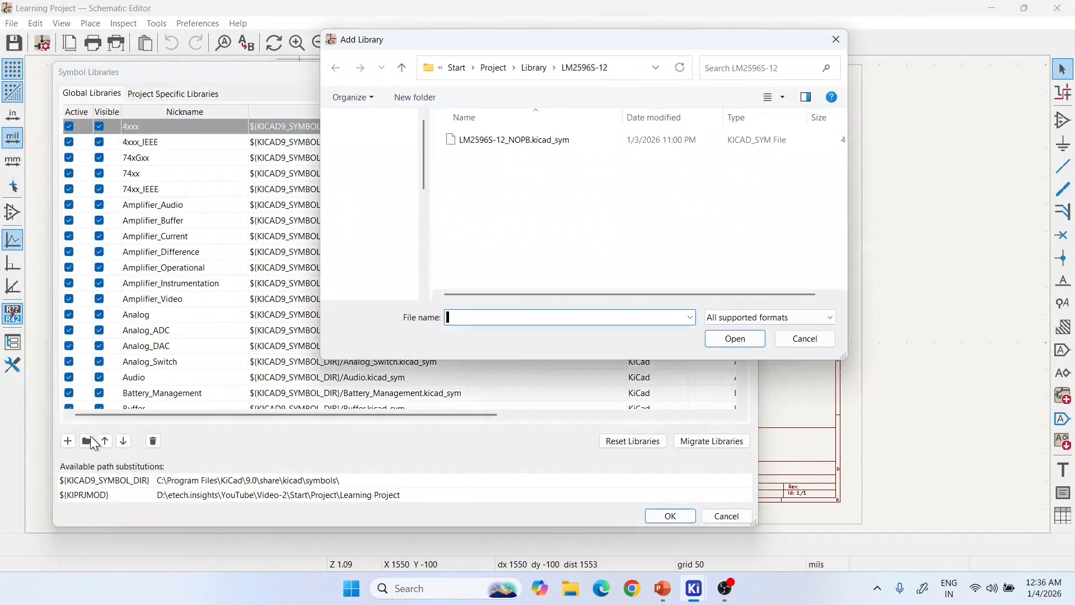
click(525, 70)
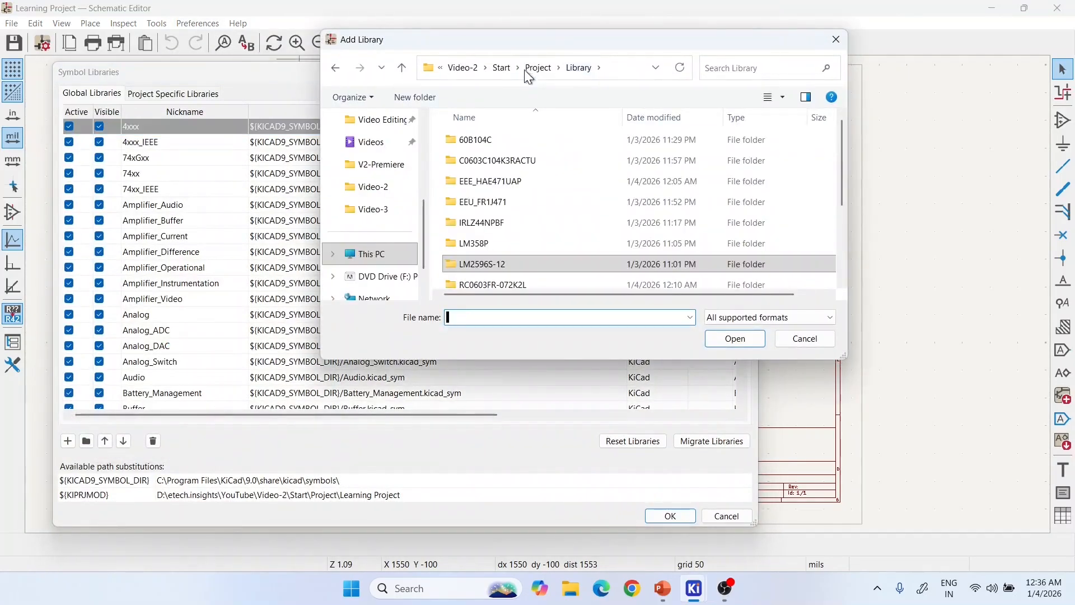
double_click(506, 140)
double_click(506, 140)
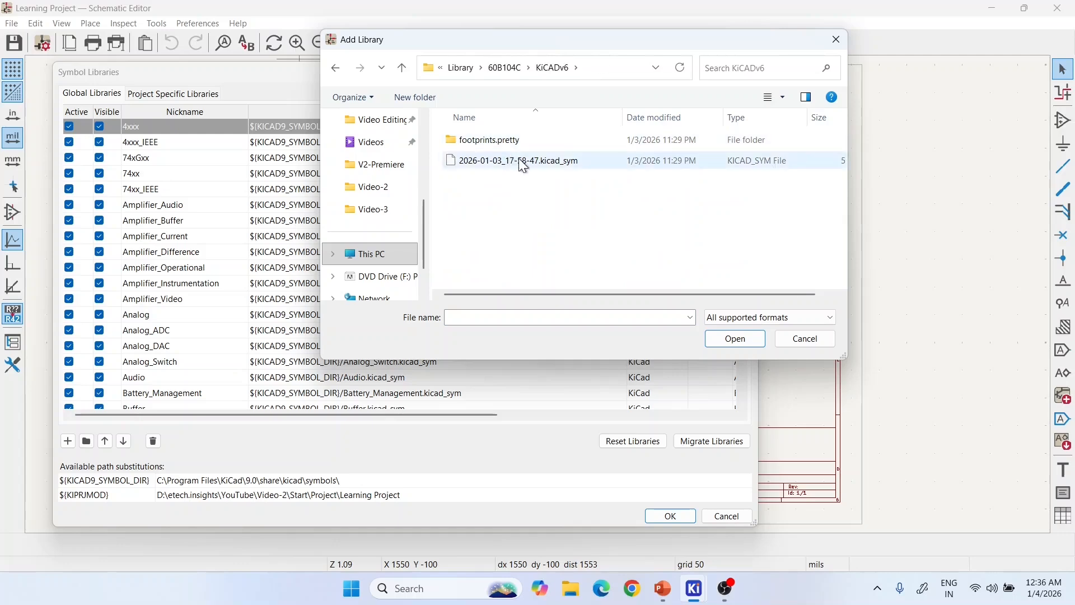
click(522, 162)
click(721, 337)
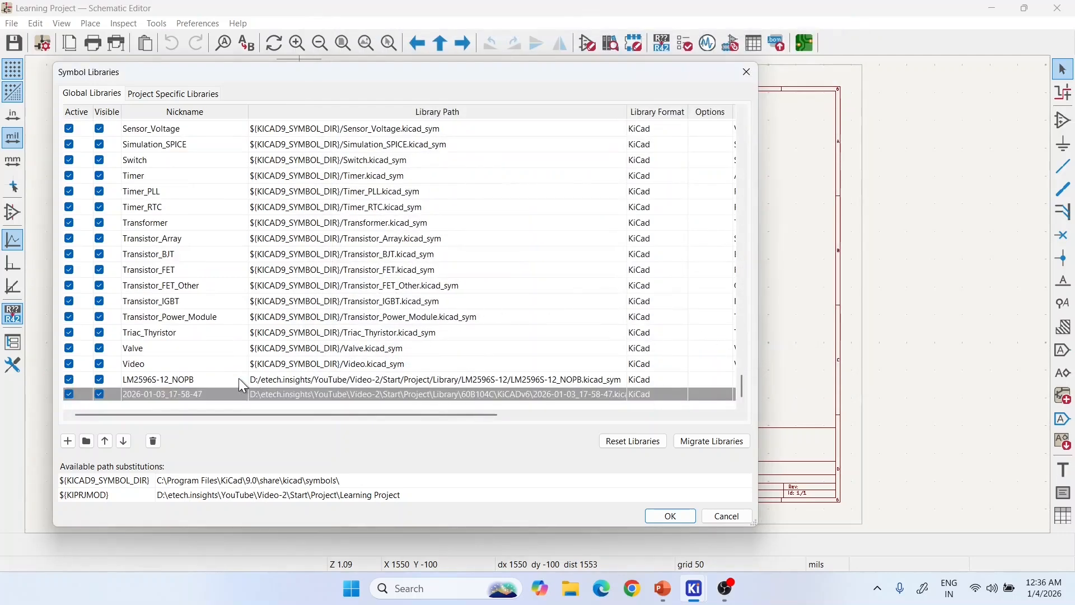
- Add C0603C104K3RACTU.kicad_sym from the C0603C104K3RACTU folder to the global symbol libraries
click(86, 441)
key(alt+Up)
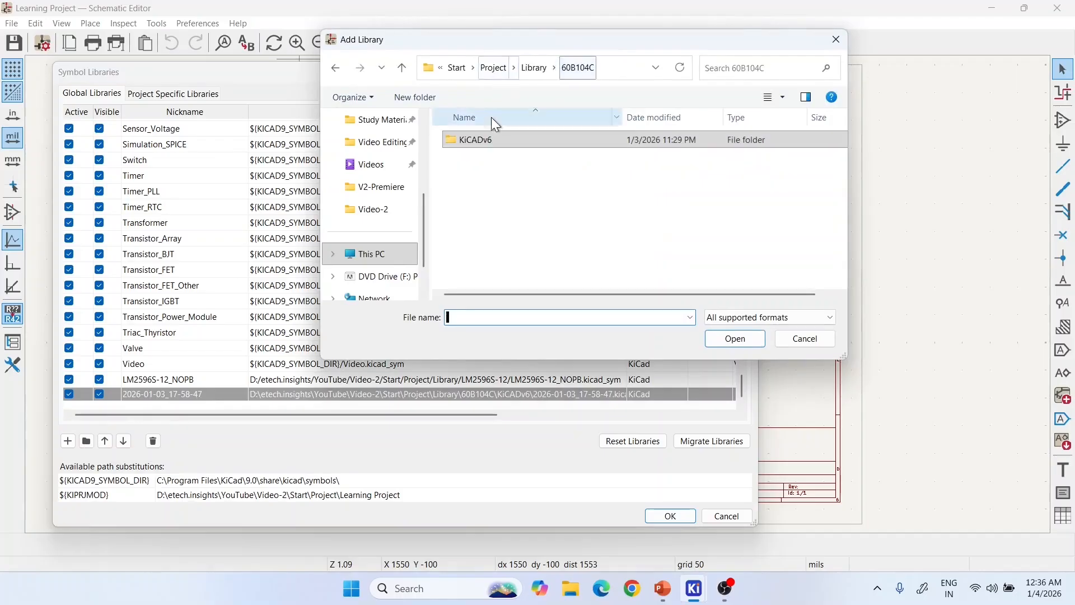
click(526, 68)
double_click(495, 159)
click(505, 140)
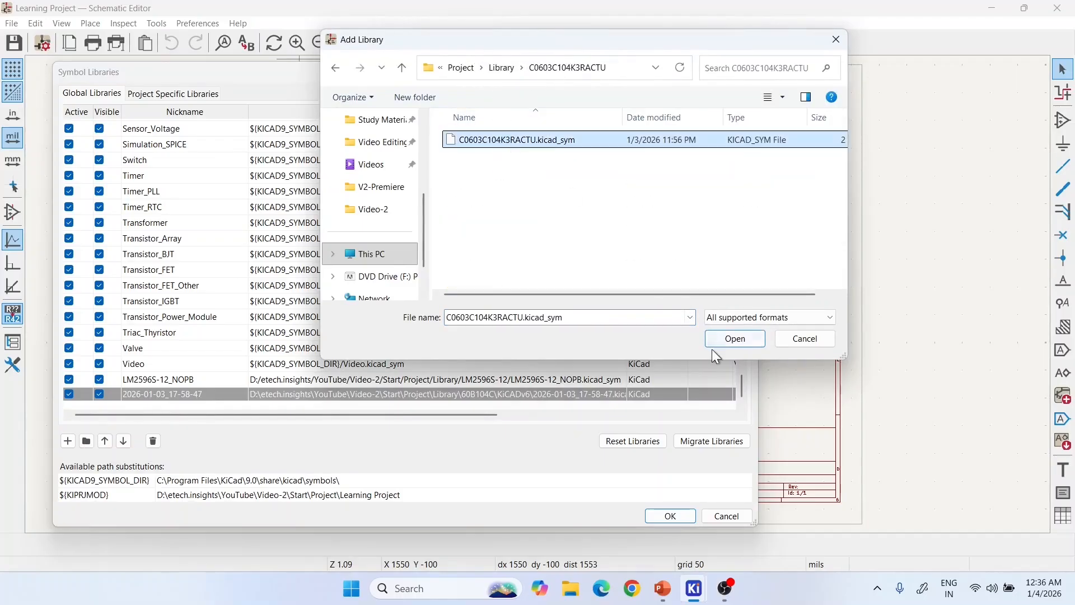
click(725, 339)
- Add EEEHAE471UAP.kicad_sym from the EEE_HAE471UAP folder to the global symbol libraries
click(86, 441)
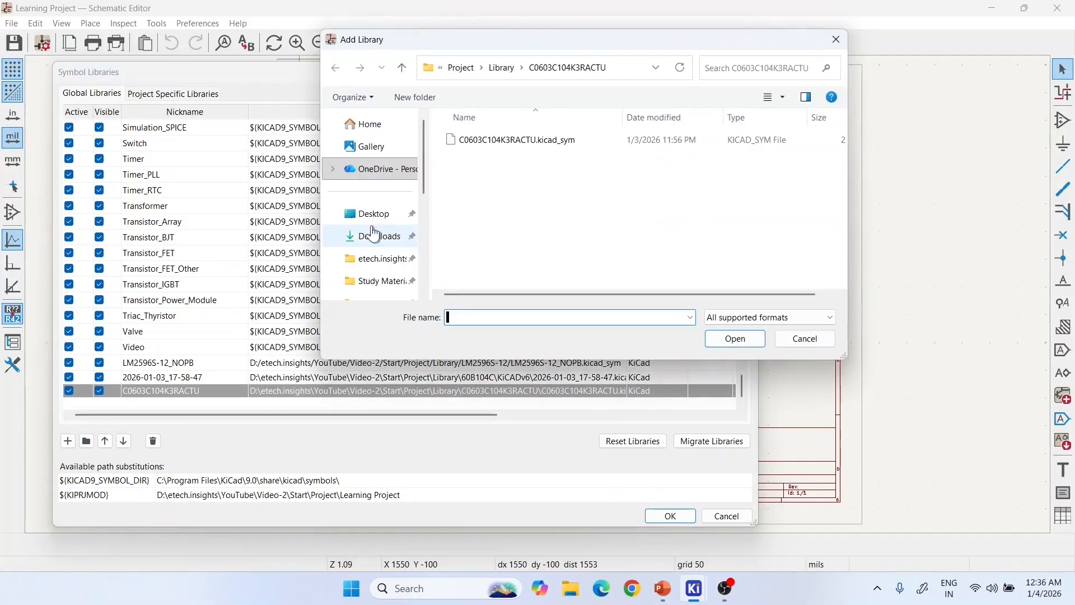
click(501, 67)
double_click(487, 182)
click(501, 142)
click(711, 337)
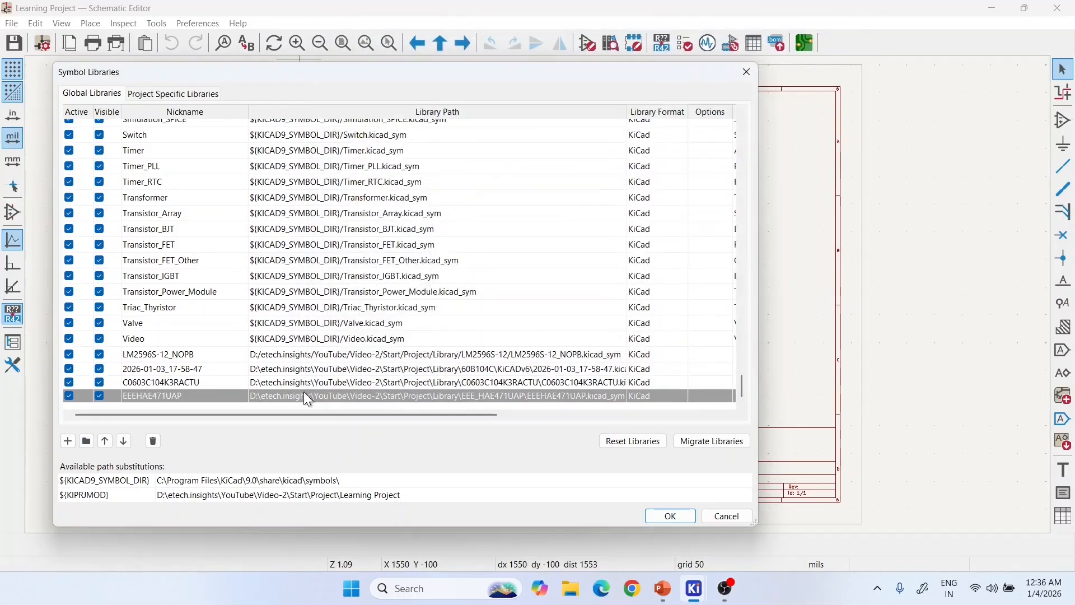
- Add EEUFR1J471.kicad_sym from the EEU_FR1J471 folder to the global symbol libraries
click(87, 441)
click(493, 69)
double_click(483, 202)
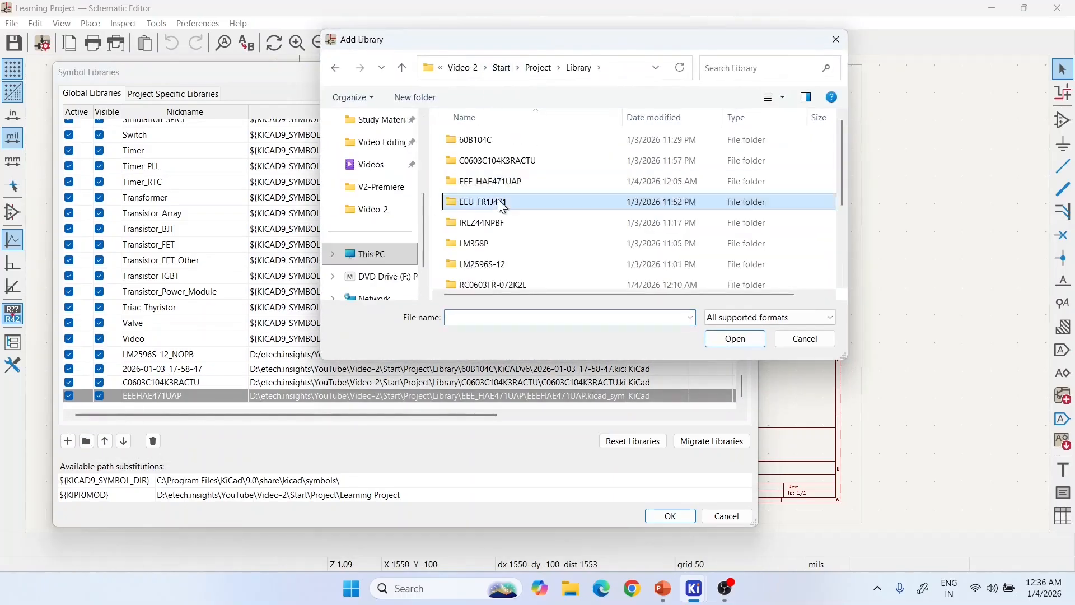
click(499, 140)
click(723, 335)
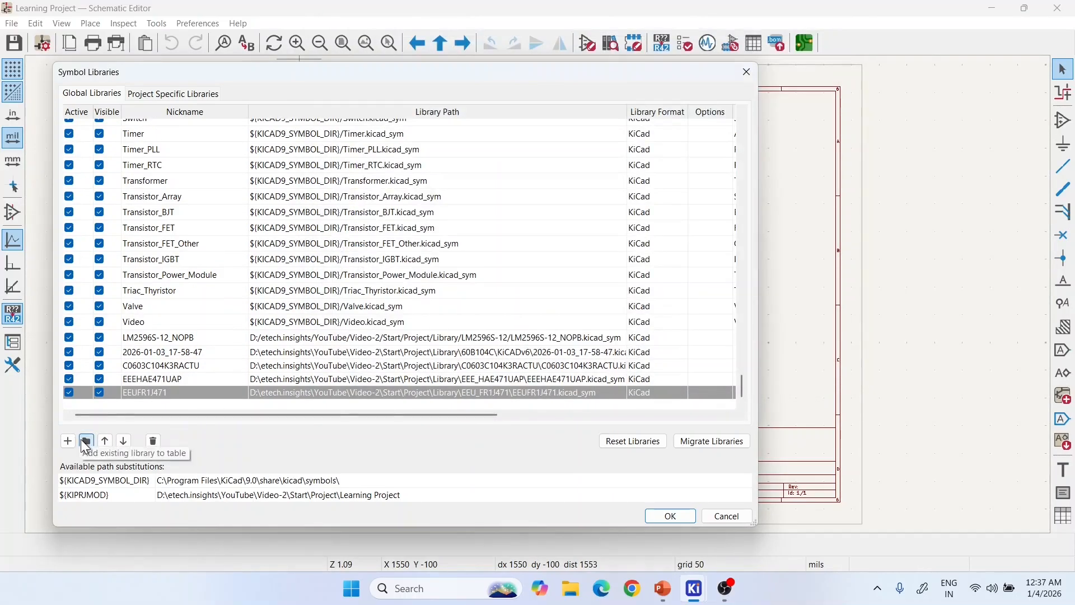
- Add 2026-01-03_17-44-54.kicad_sym from the IRLZ44NPBF folder to the global symbol libraries
click(85, 441)
click(493, 67)
double_click(493, 223)
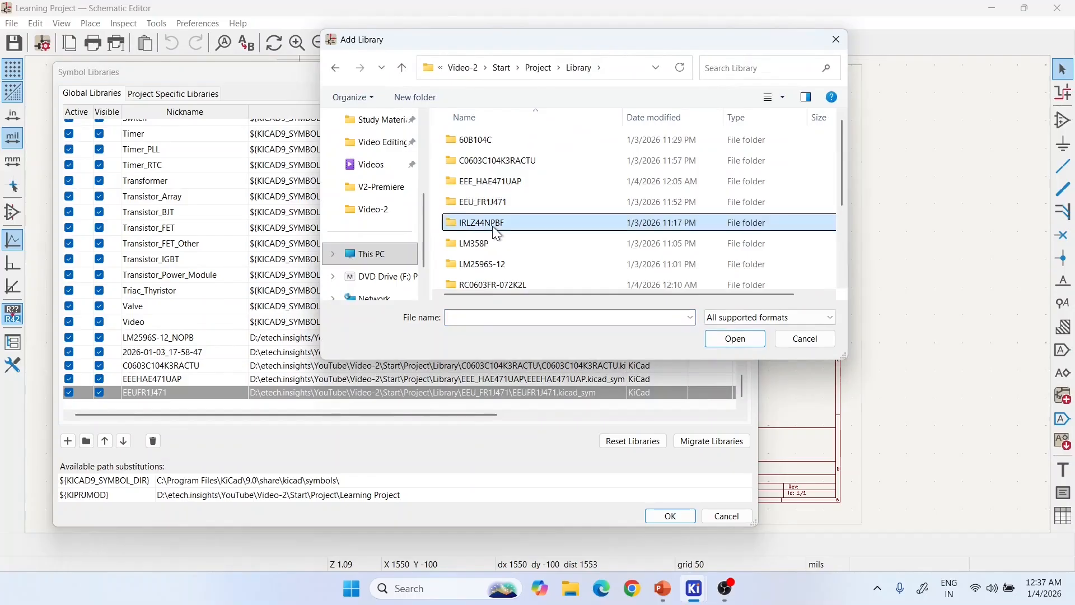
click(511, 144)
click(728, 338)
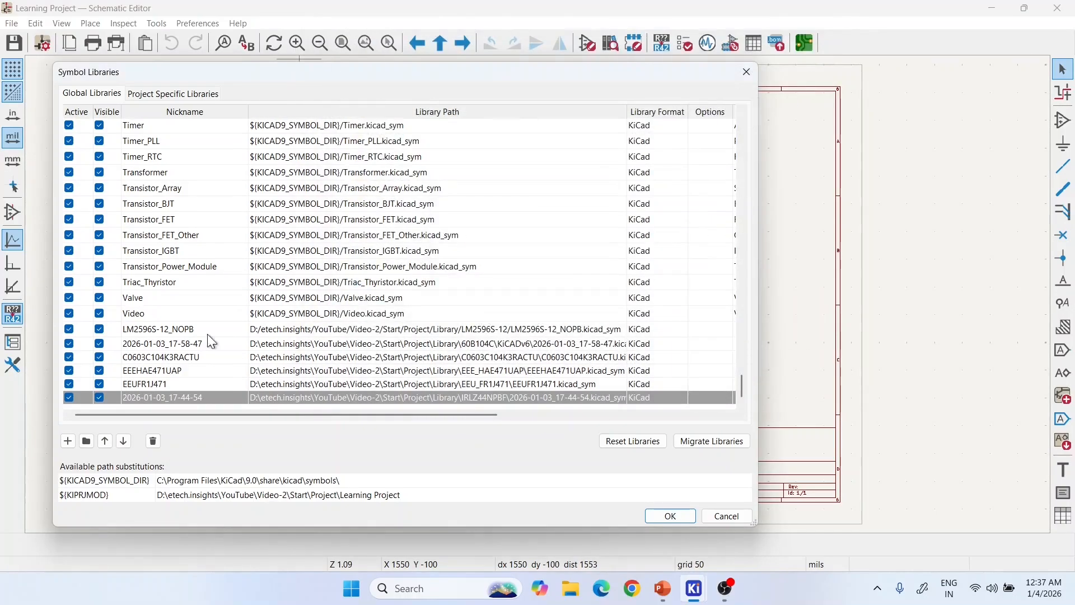
- Add LM358P.kicad_sym from the LM358P folder to the global symbol libraries
click(86, 441)
click(532, 68)
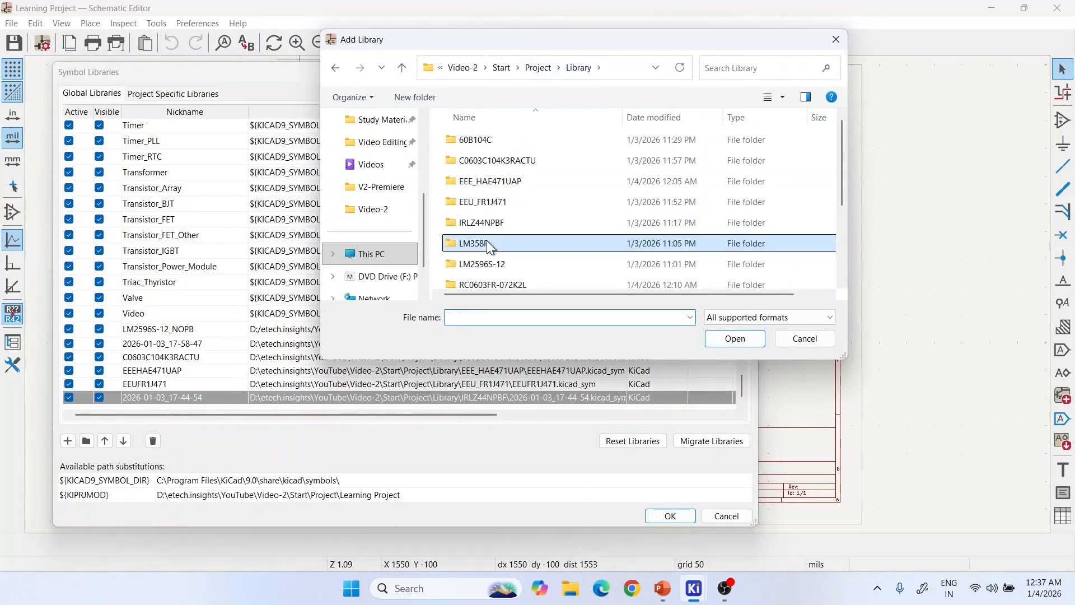
double_click(486, 242)
click(498, 141)
click(700, 338)
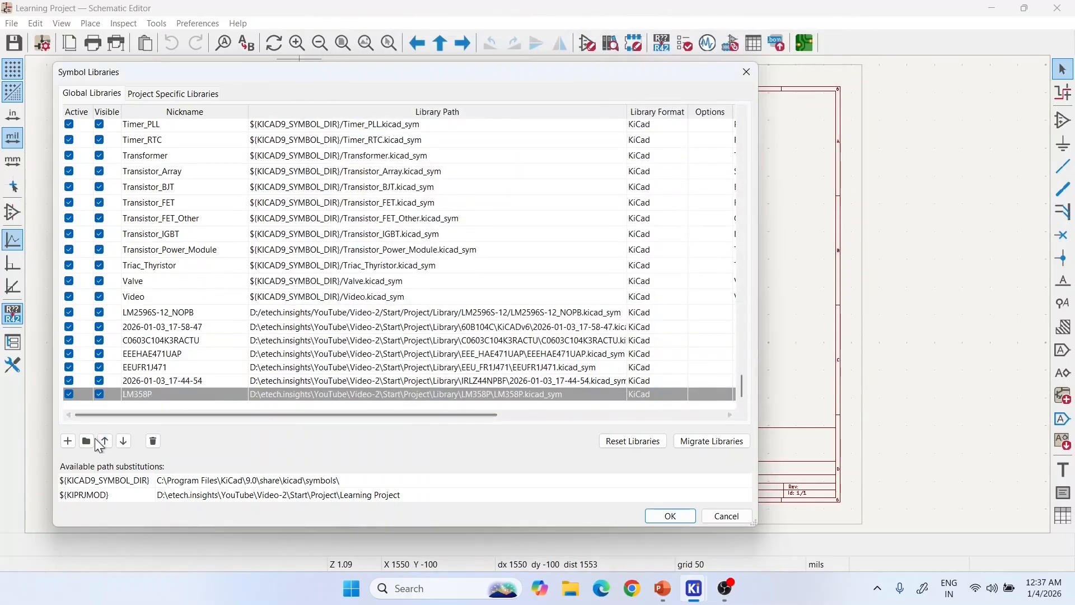
- Add RC0603FR-072K2L.kicad_sym from the RC0603FR-072K2L folder to the global symbol libraries
click(87, 441)
click(533, 68)
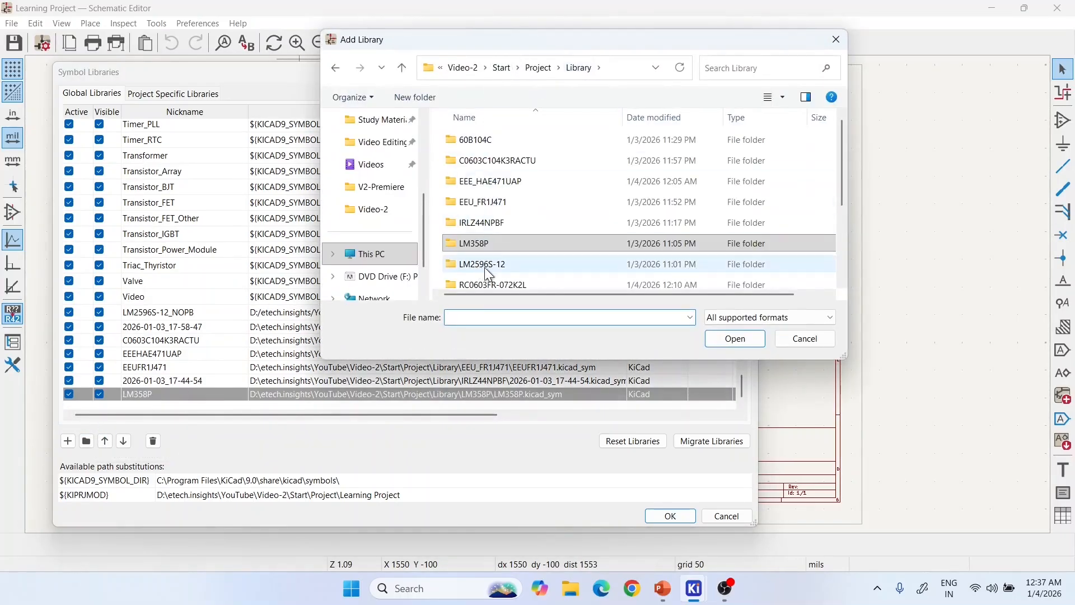
double_click(560, 285)
click(512, 140)
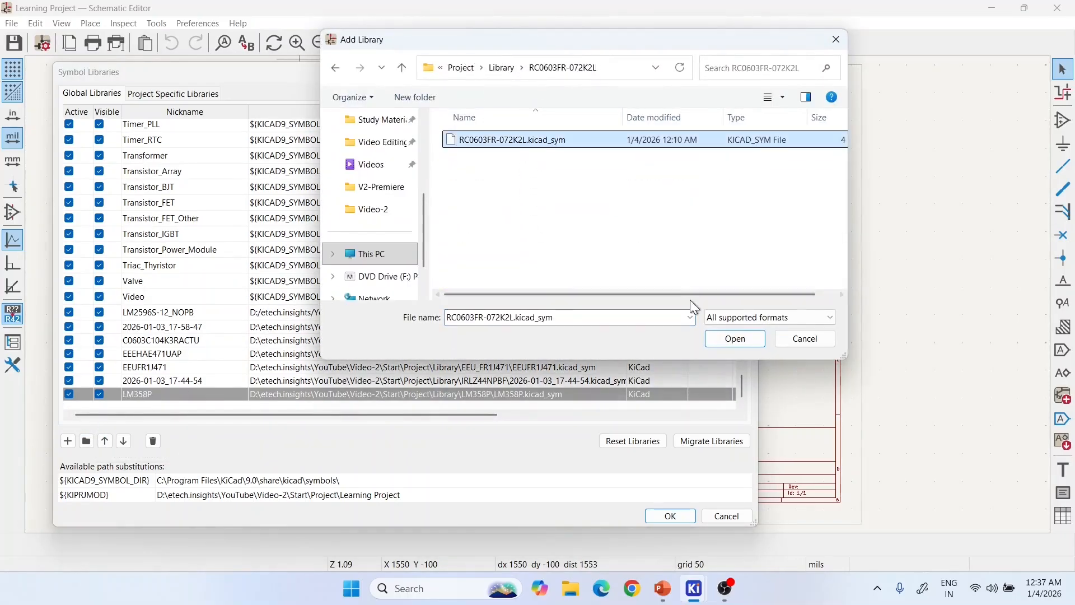
click(750, 338)
- Add the RC0603FR-0710KL symbol library from the RC0603FR-0710KL folder to the global symbol libraries
click(86, 441)
click(500, 140)
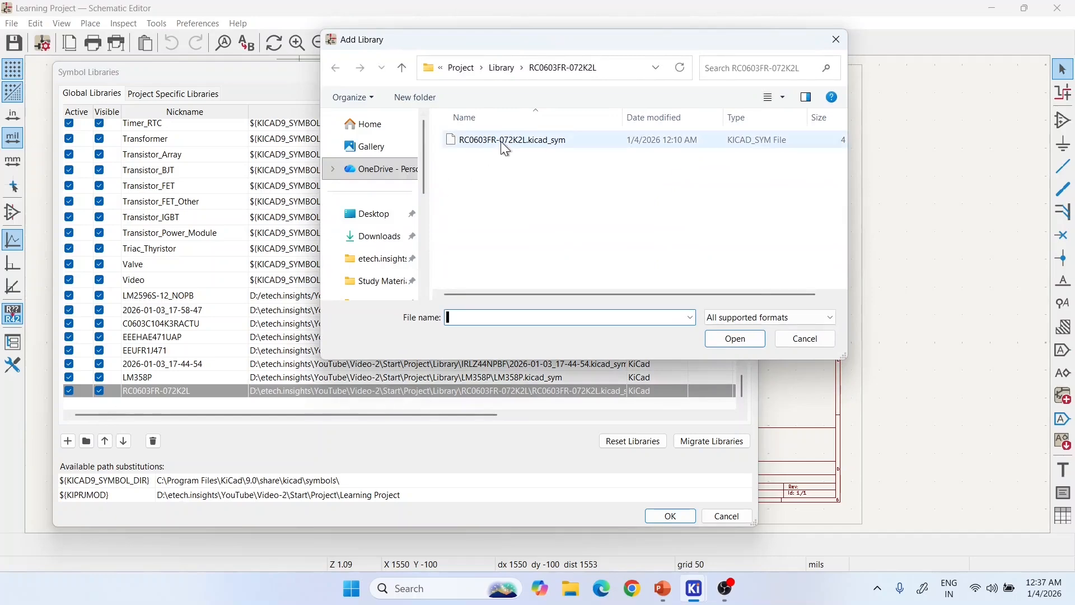
click(502, 68)
double_click(492, 177)
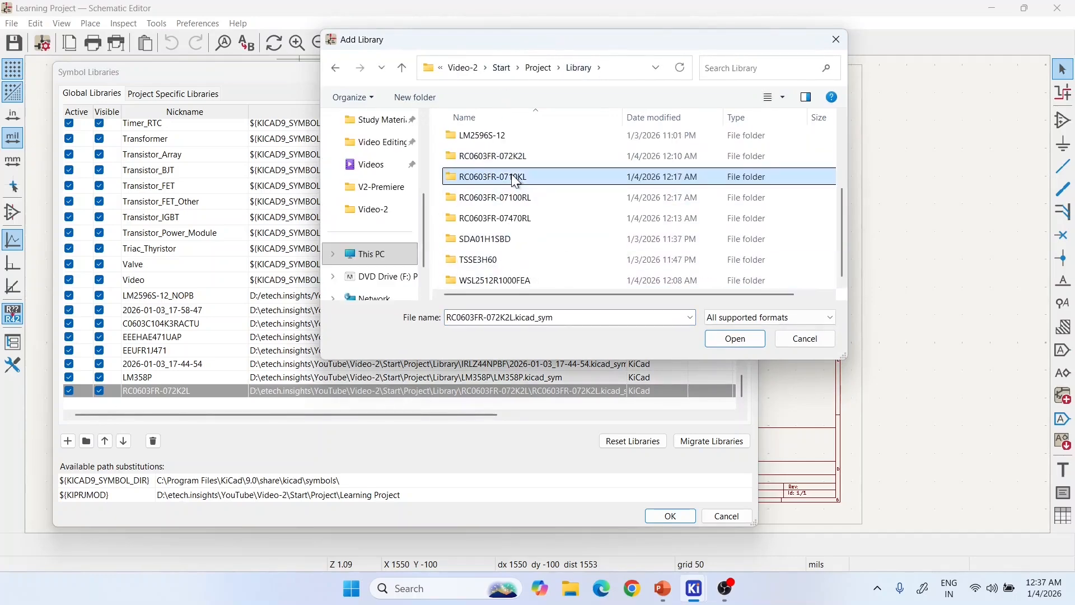
click(512, 142)
click(716, 341)
- Add RC0603FR-07100RL.kicad_sym from the RC0603FR-07100RL folder to the global symbol libraries
click(86, 441)
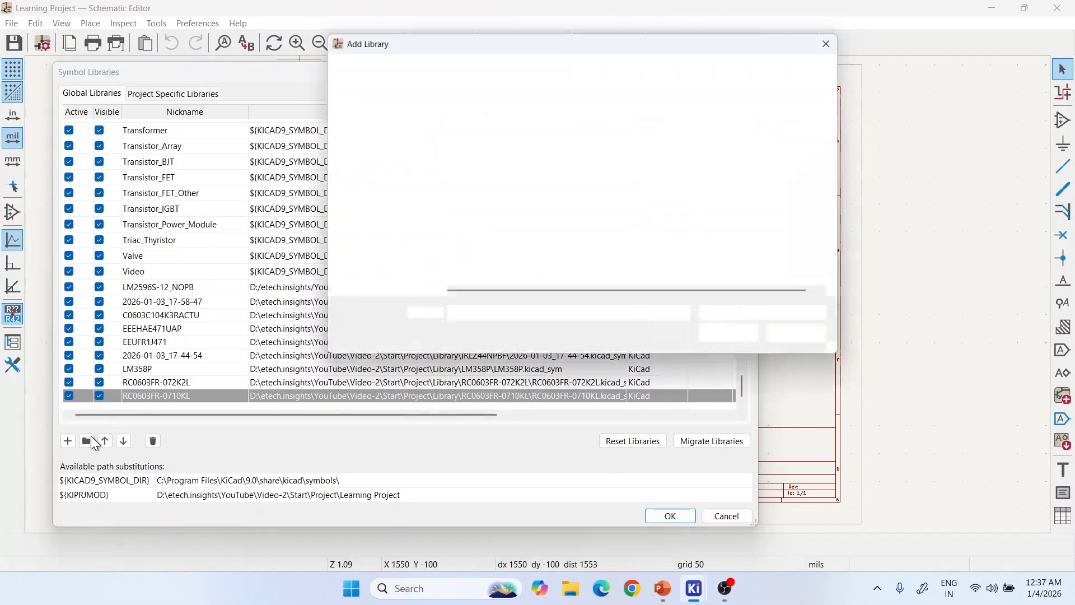
click(502, 68)
scroll(505, 193, down, 2)
double_click(503, 197)
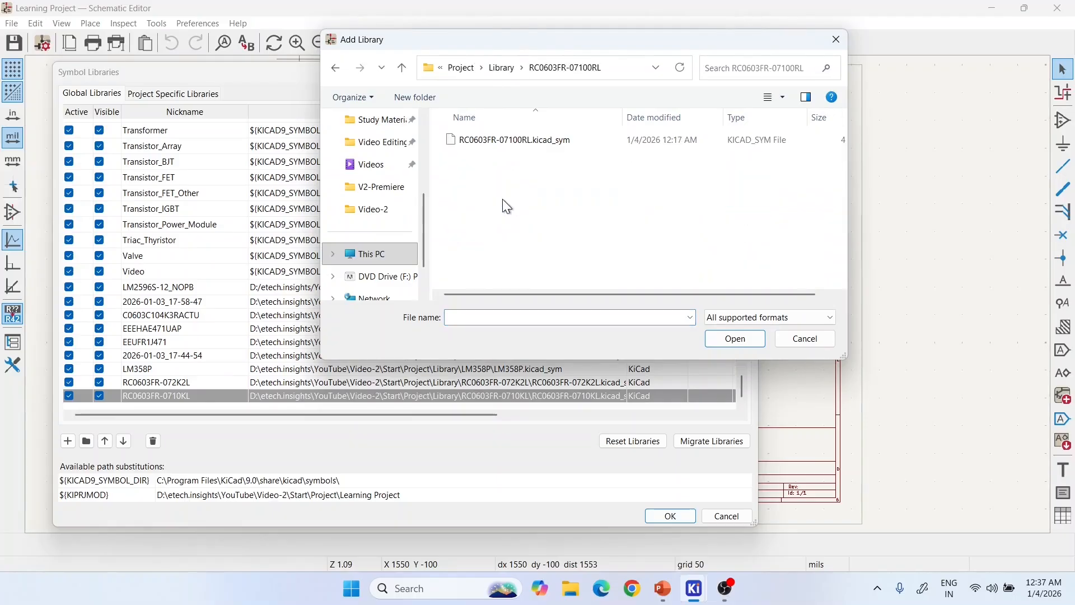
click(507, 141)
click(731, 339)
- Add RC0603FR-07470RL.kicad_sym from the RC0603FR-07470RL folder to the global symbol libraries
click(87, 441)
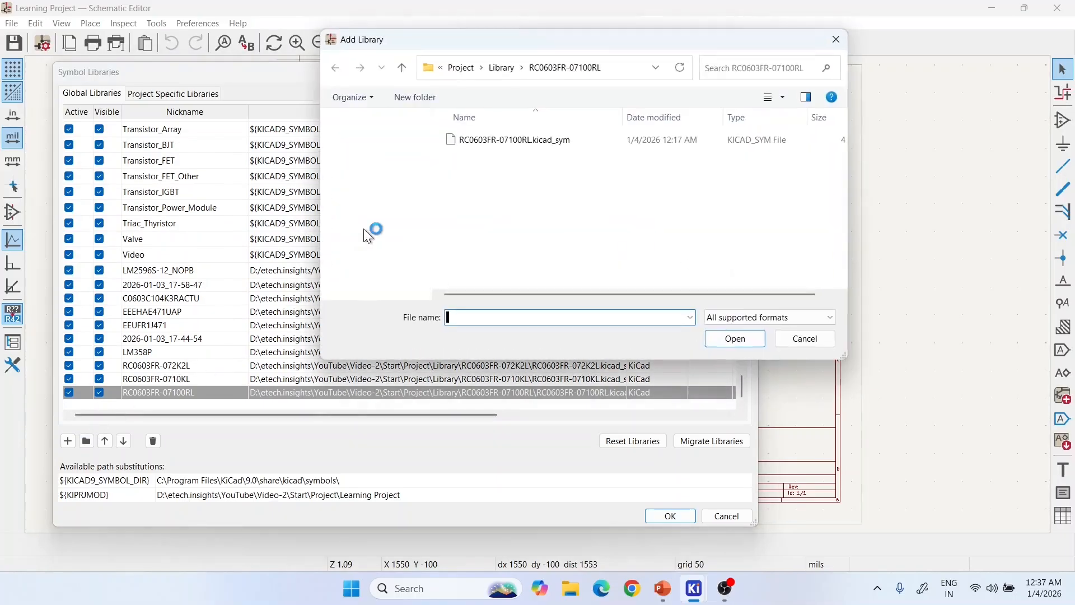
click(504, 67)
scroll(507, 235, down, 2)
double_click(495, 218)
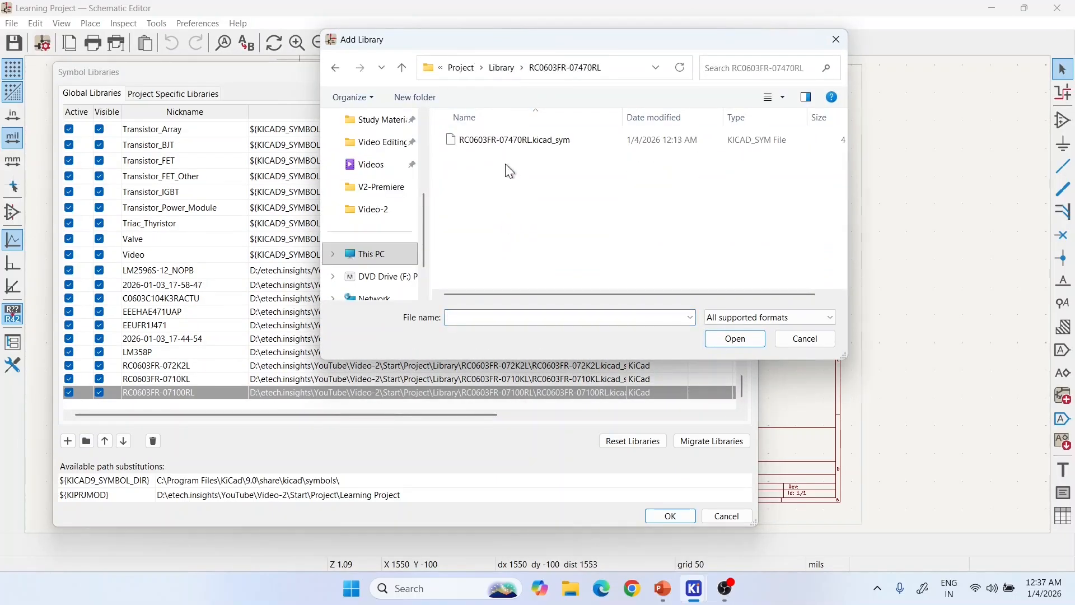
click(506, 140)
click(733, 339)
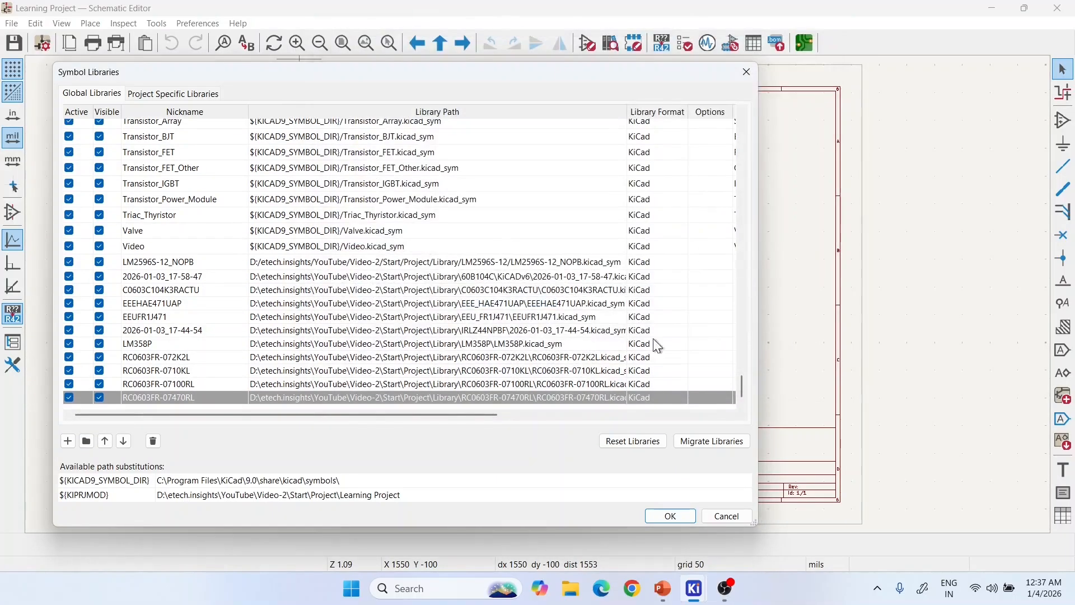
- Add SDA01H1SBD.kicad_sym from the SDA01H1SBD folder to the global symbol libraries
click(87, 441)
click(502, 67)
scroll(496, 242, down, 1)
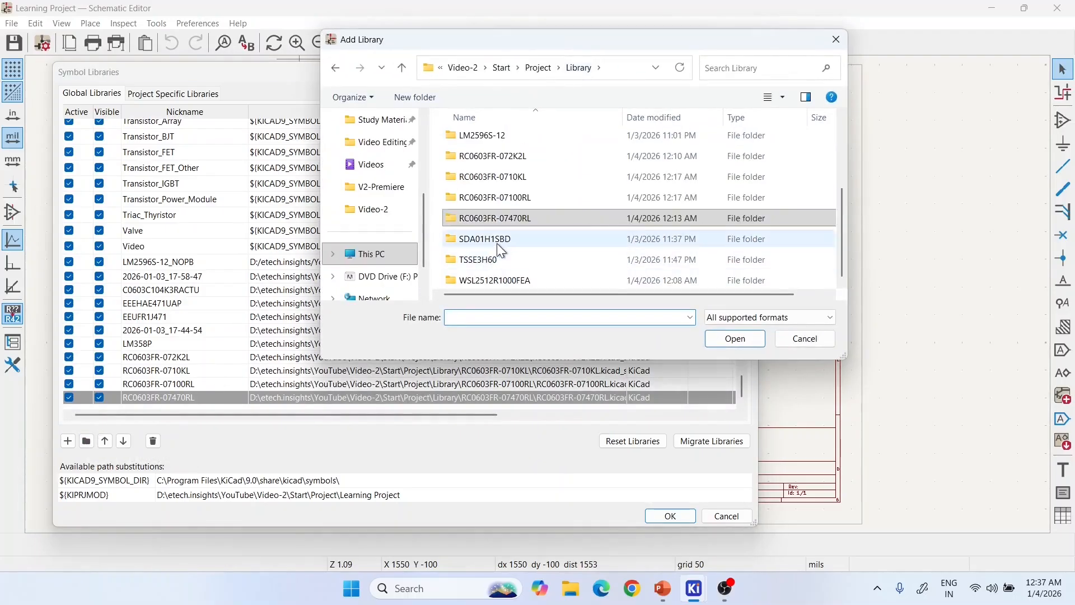
double_click(496, 243)
click(513, 146)
click(733, 338)
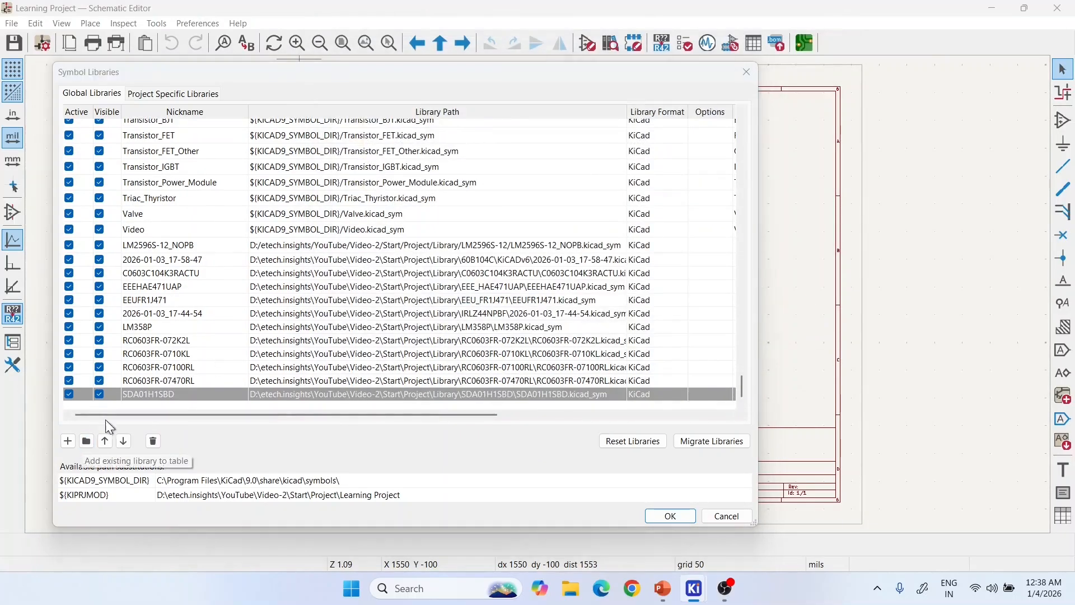
- Add TSSE3H60.kicad_sym from the TSSE3H60 folder to the global symbol libraries
click(86, 441)
click(533, 67)
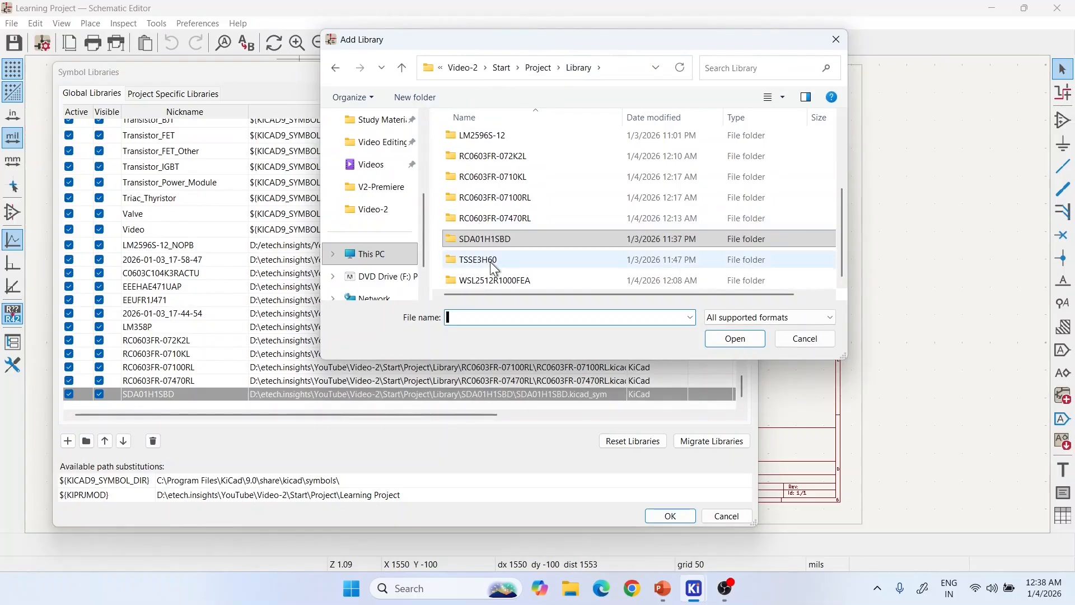
double_click(490, 259)
click(503, 141)
click(735, 338)
- Add 2026-01-03_18-38-22.kicad_sym from the KiCADv6 subfolder of WSL2512R1000FEA to the global symbol libraries
click(87, 441)
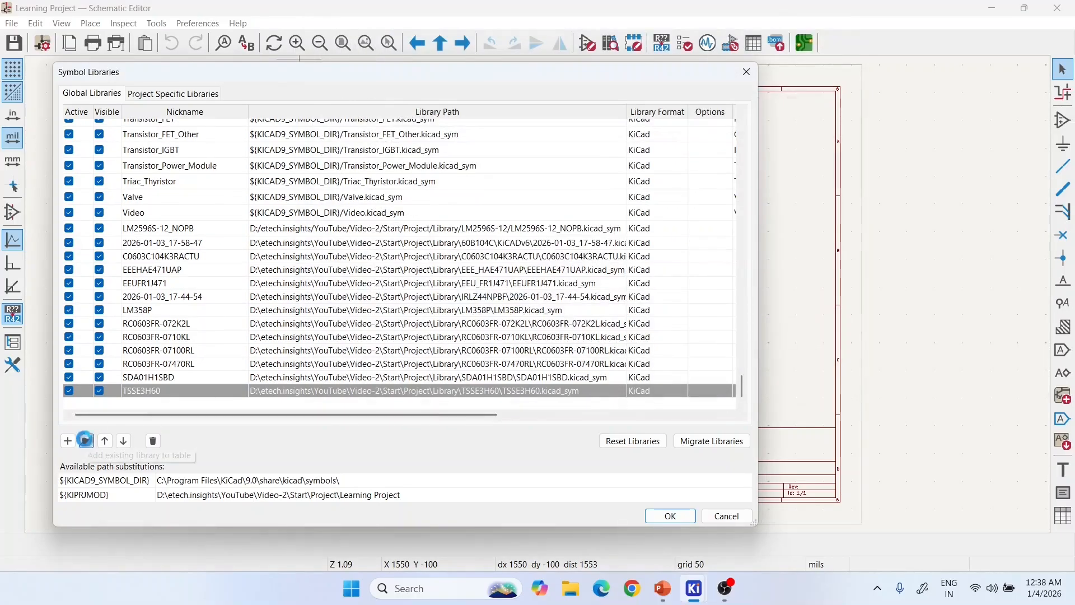
click(531, 68)
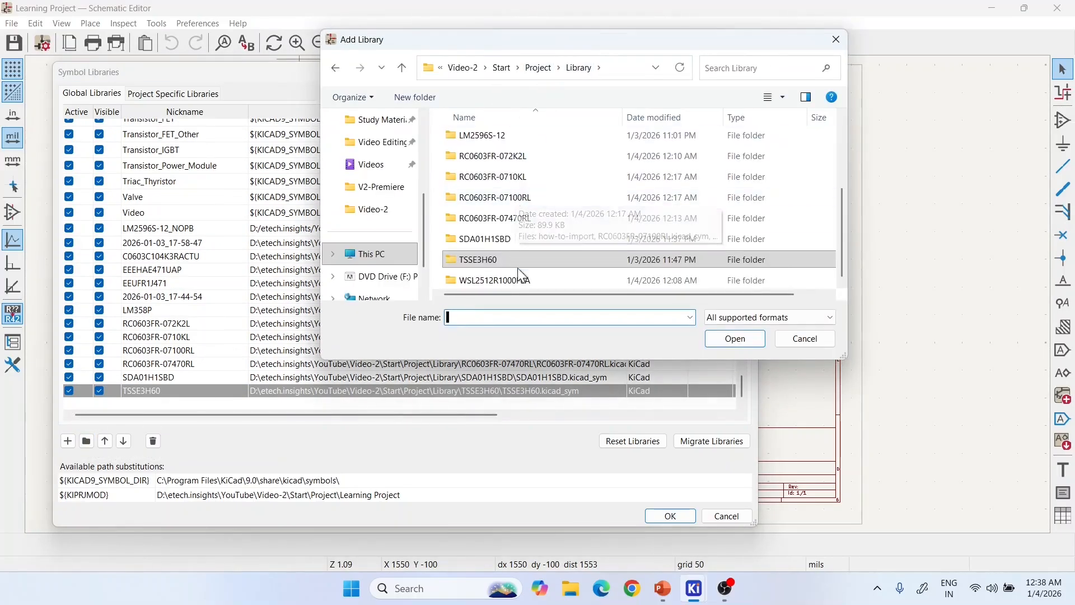
double_click(493, 282)
double_click(509, 139)
click(512, 163)
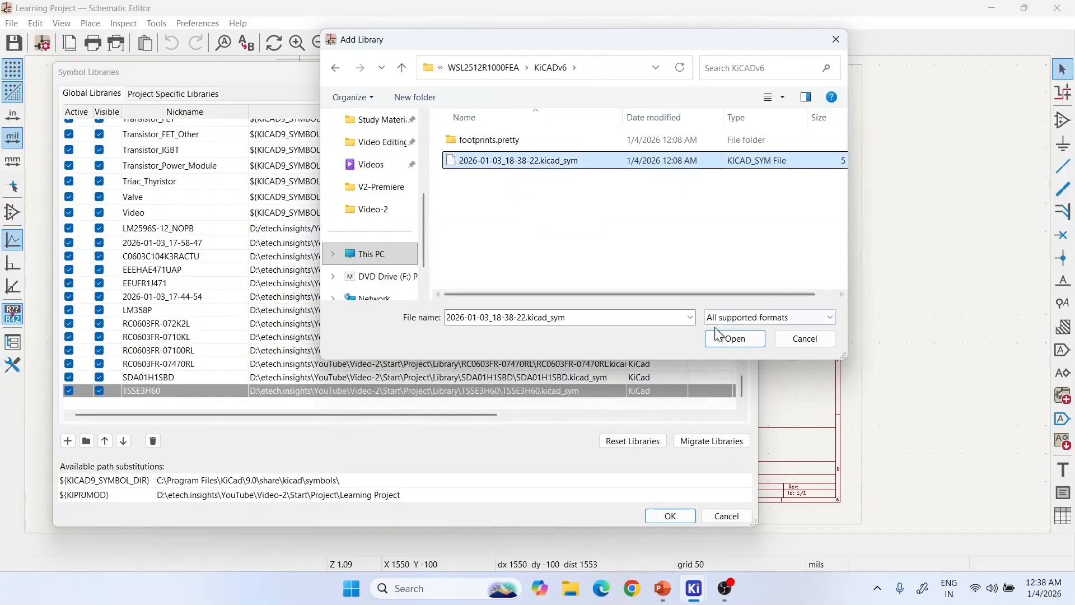
click(736, 338)
click(87, 440)
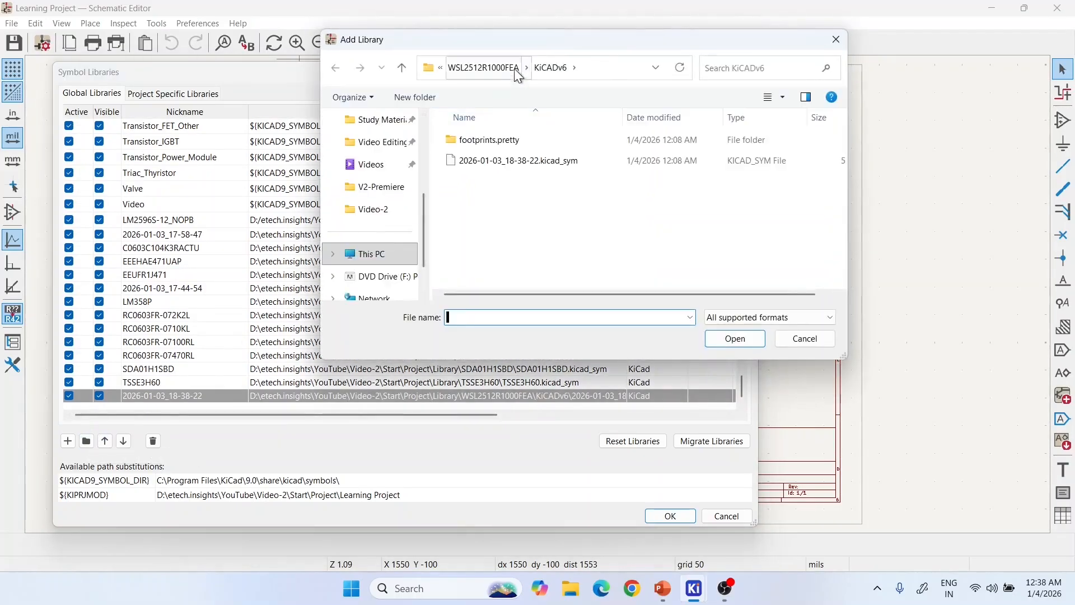
click(487, 68)
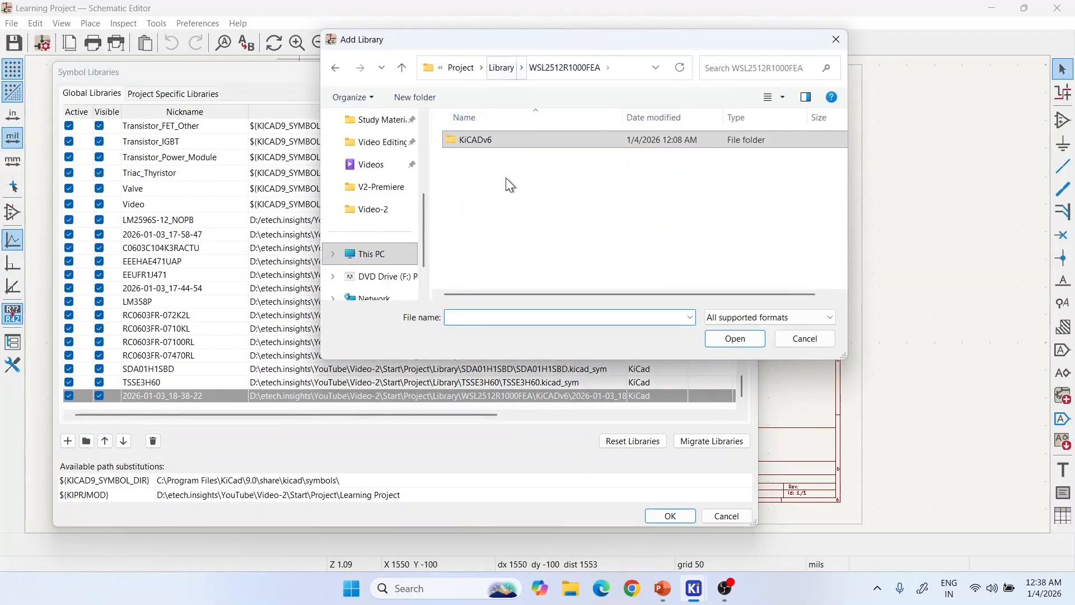
click(502, 68)
click(782, 338)
- Apply the additions to the global symbol libraries and return to the schematic sheet
click(668, 516)
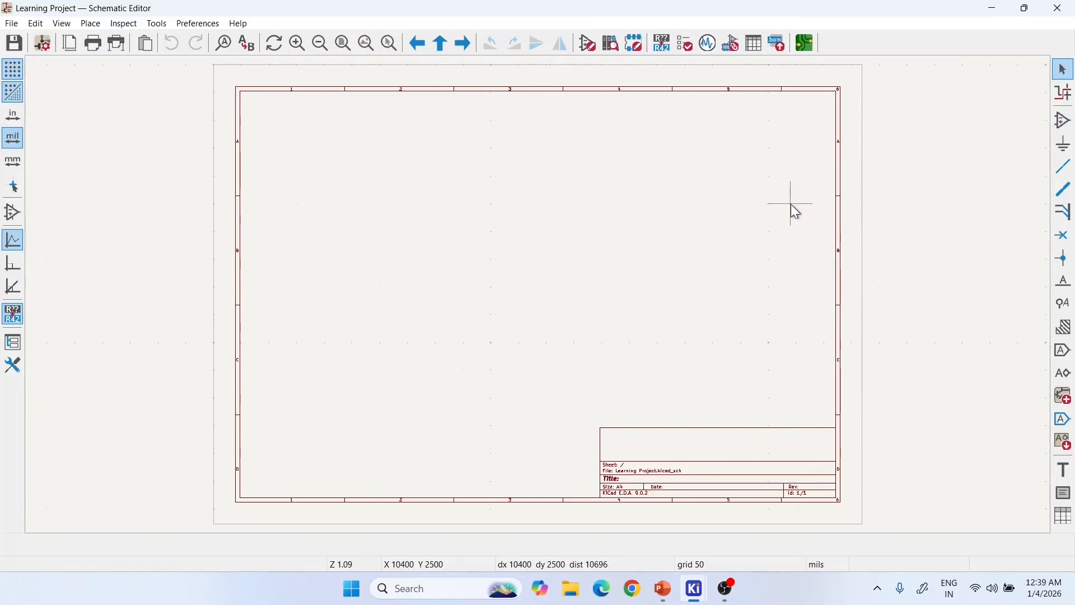
- Place the LM2596S-12_NOPB regulator symbol in the upper middle of the schematic sheet
key(a)
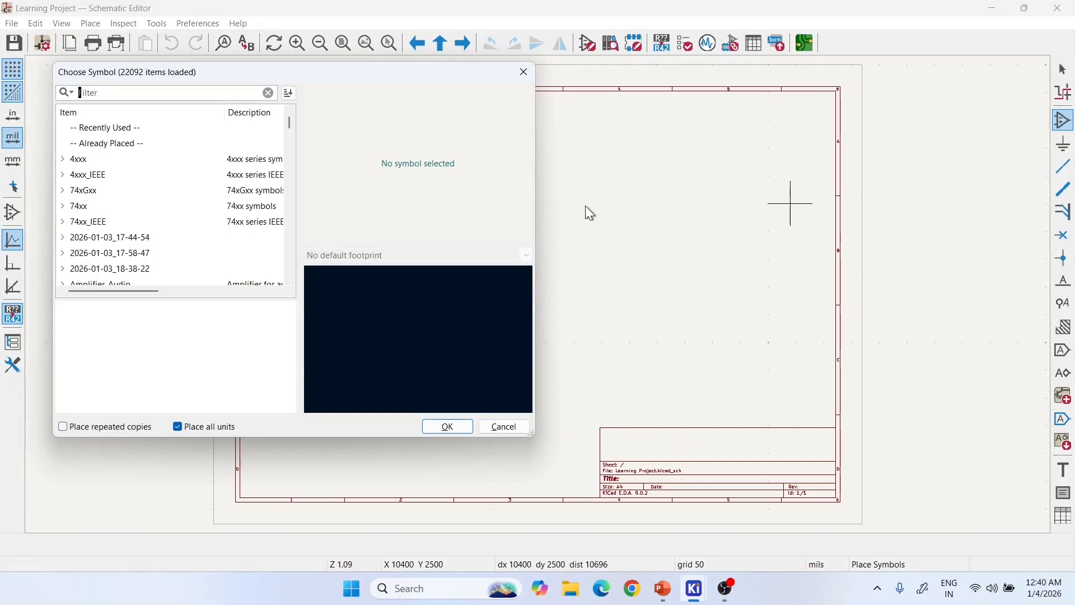
text(lm2596)
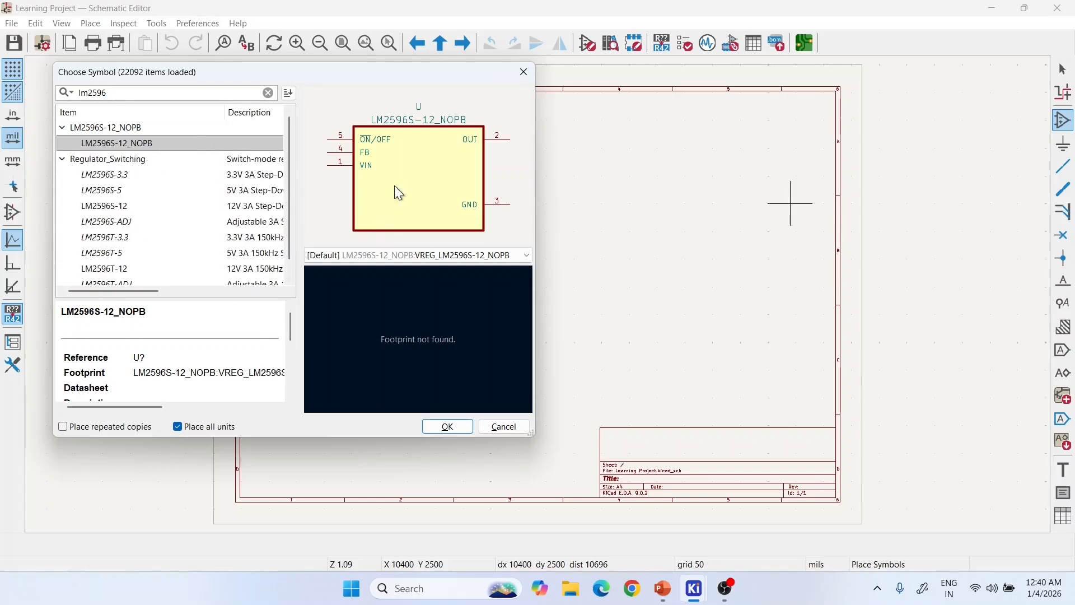
click(449, 427)
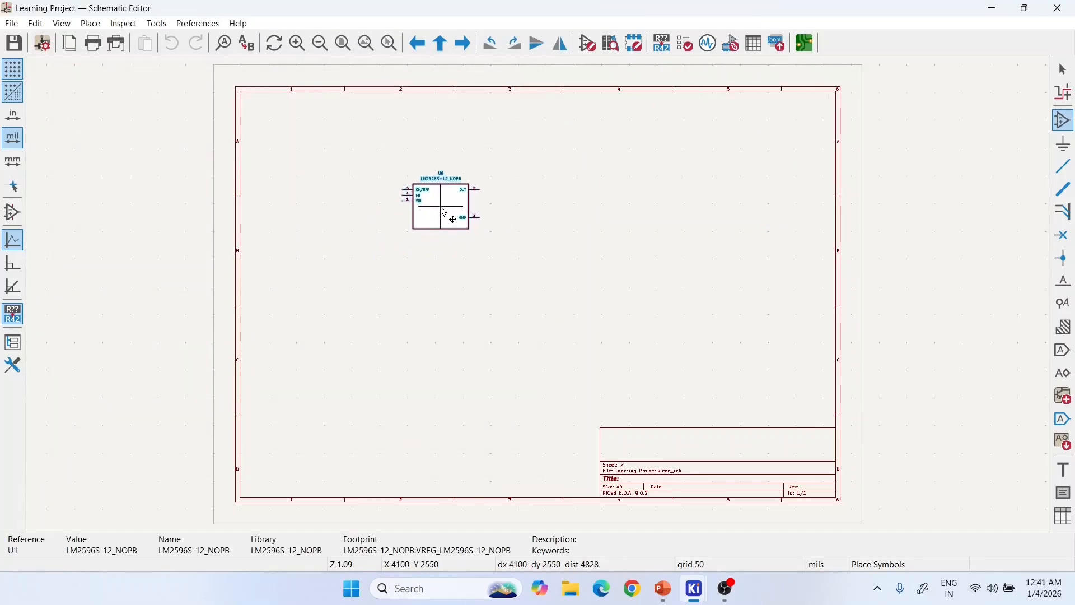
click(444, 213)
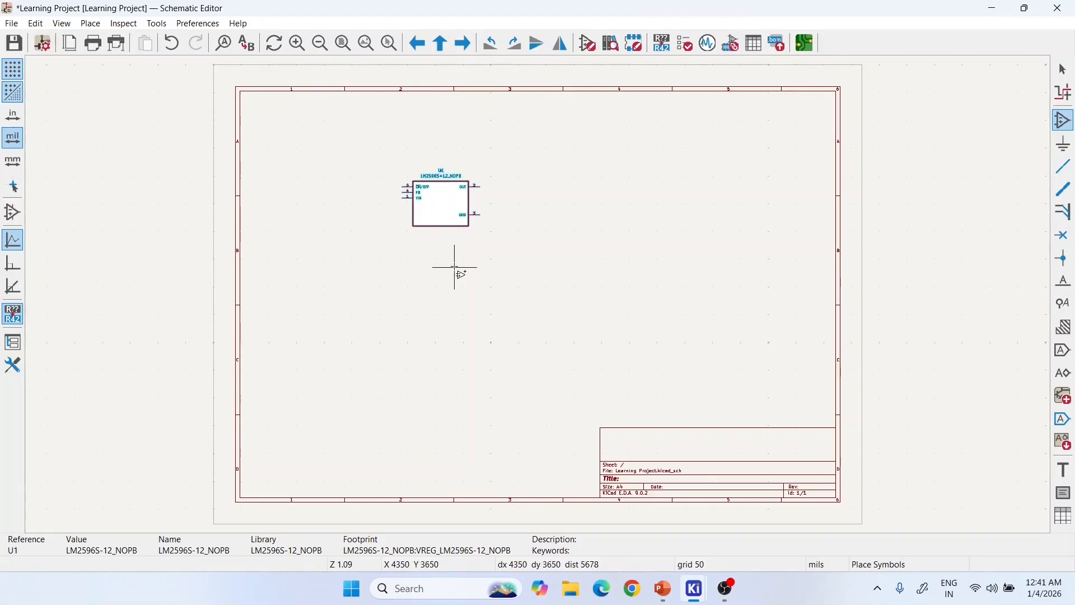
- Place only the first op-amp unit of the Amplifier_Operational LM358 below and to the right of the LM2596S-12_NOPB regulator
click(408, 278)
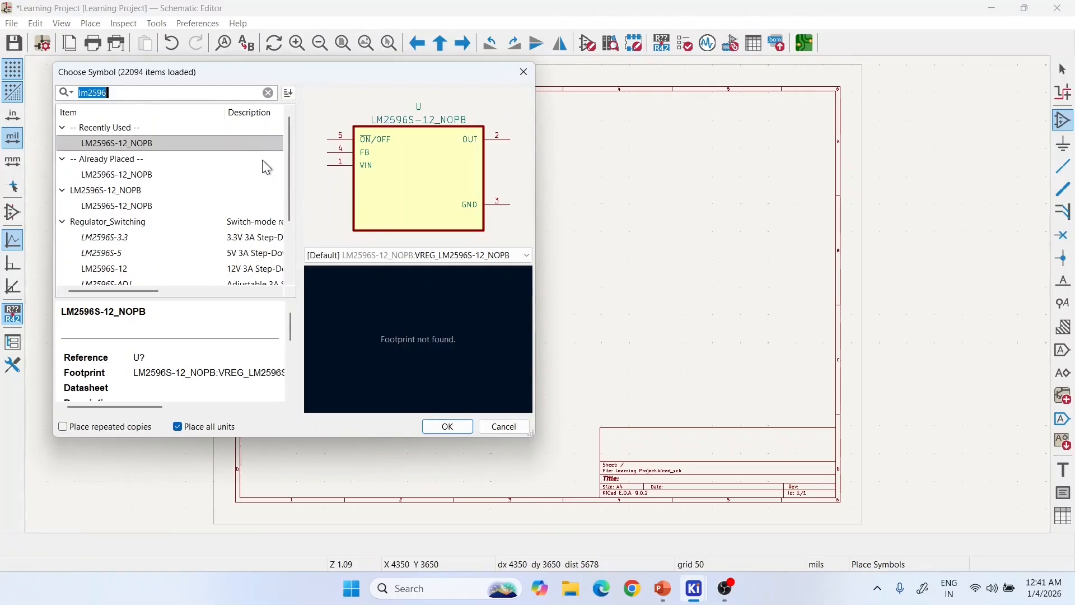
text(lm358)
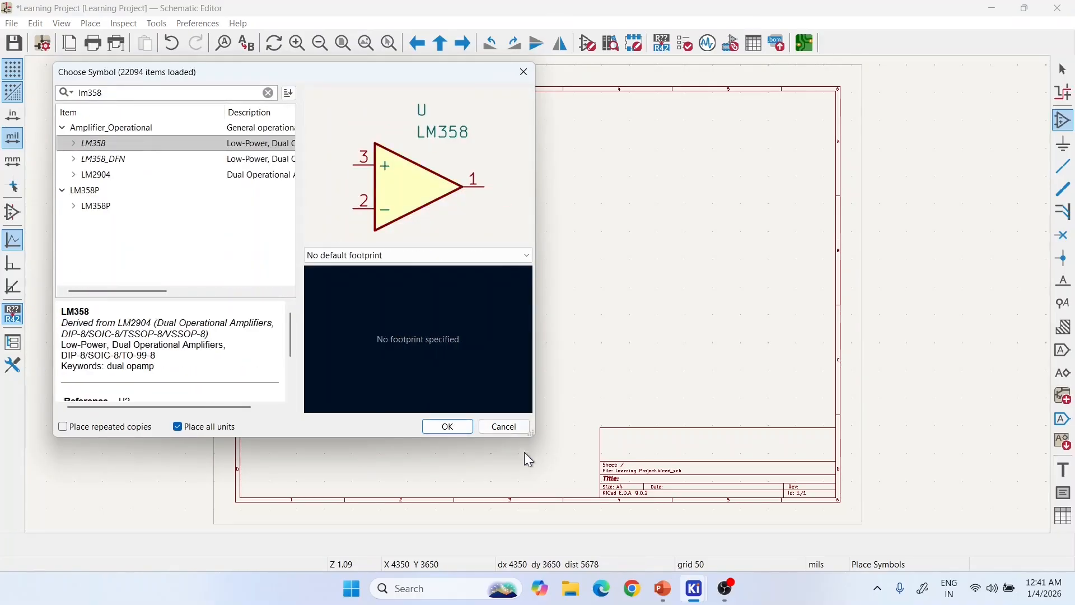
click(448, 428)
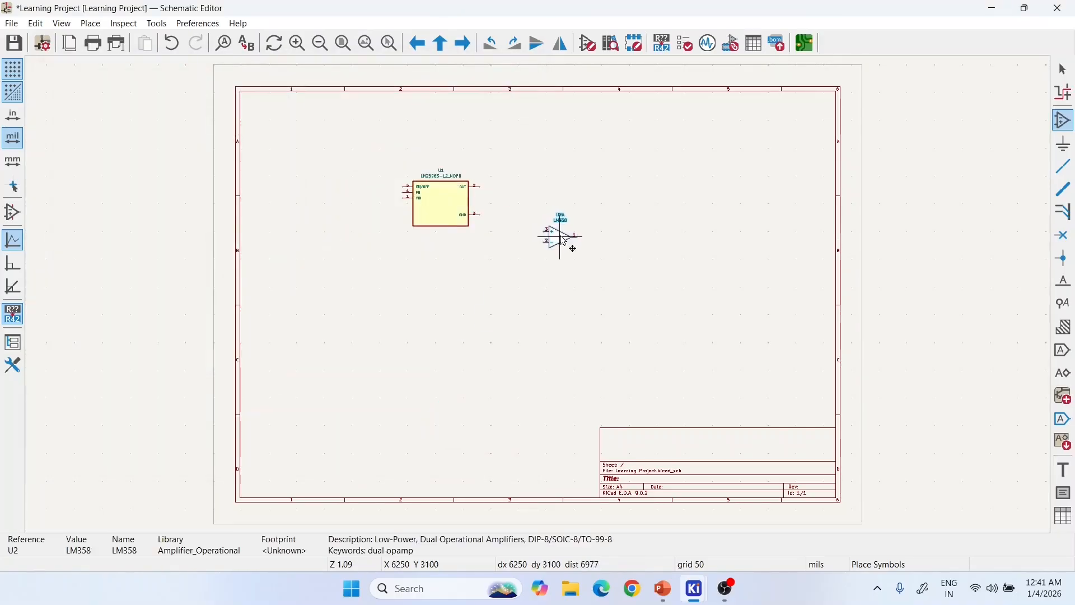
click(565, 247)
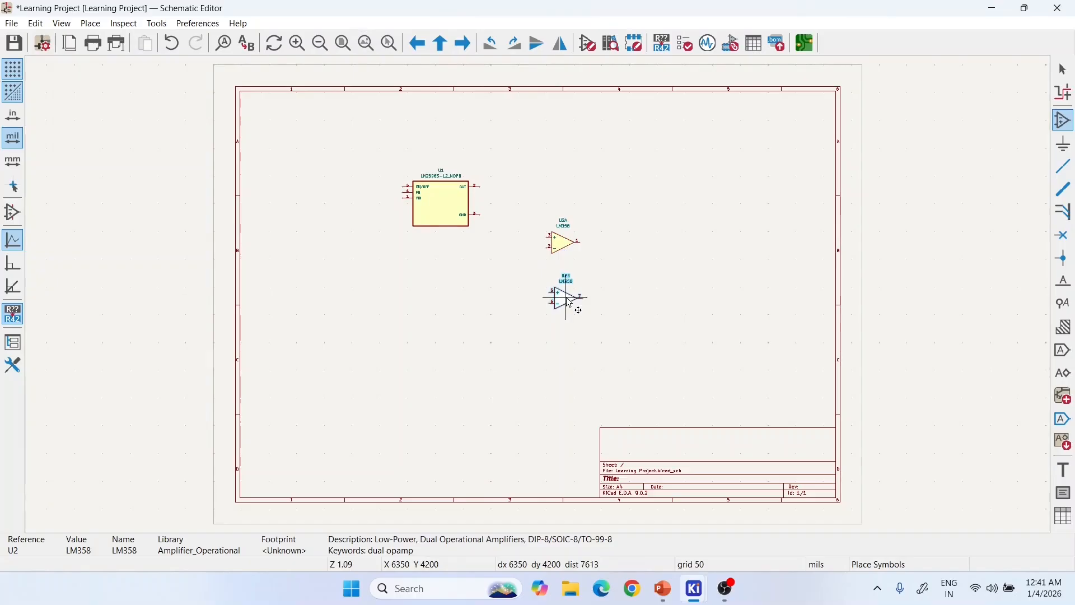
key(Escape)
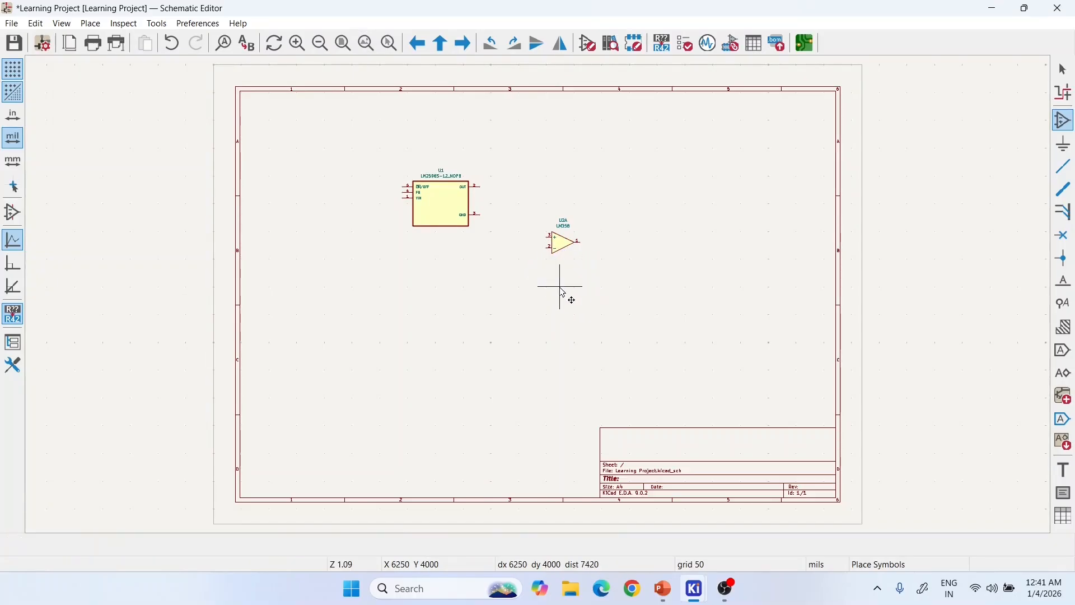
- Place the IRLZ44NPBF symbol to the right of the LM358 op-amp, rotated so its gate pin points up
click(614, 284)
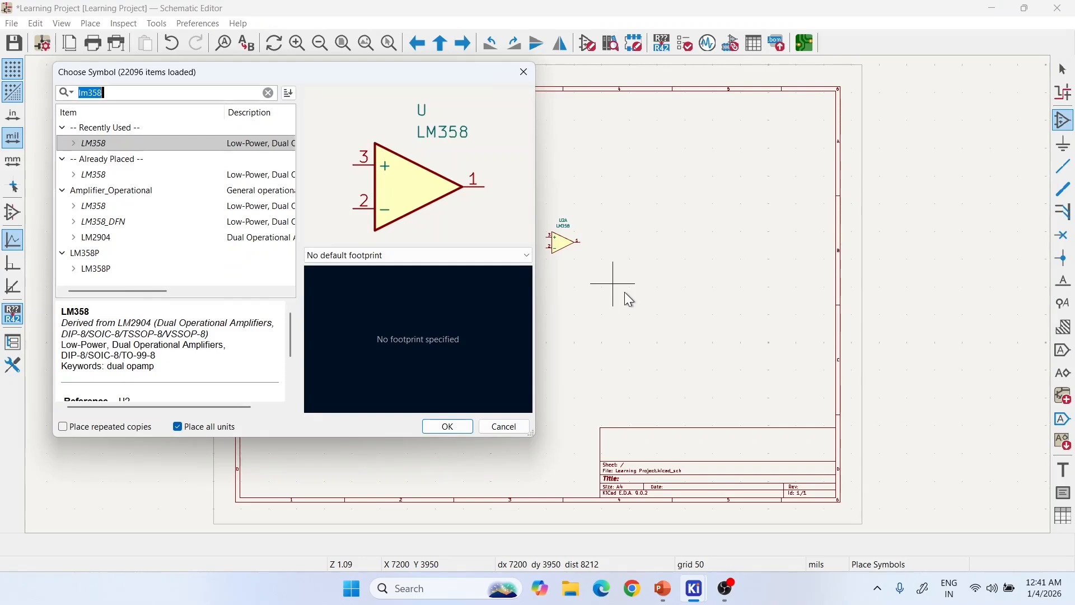
text(irl)
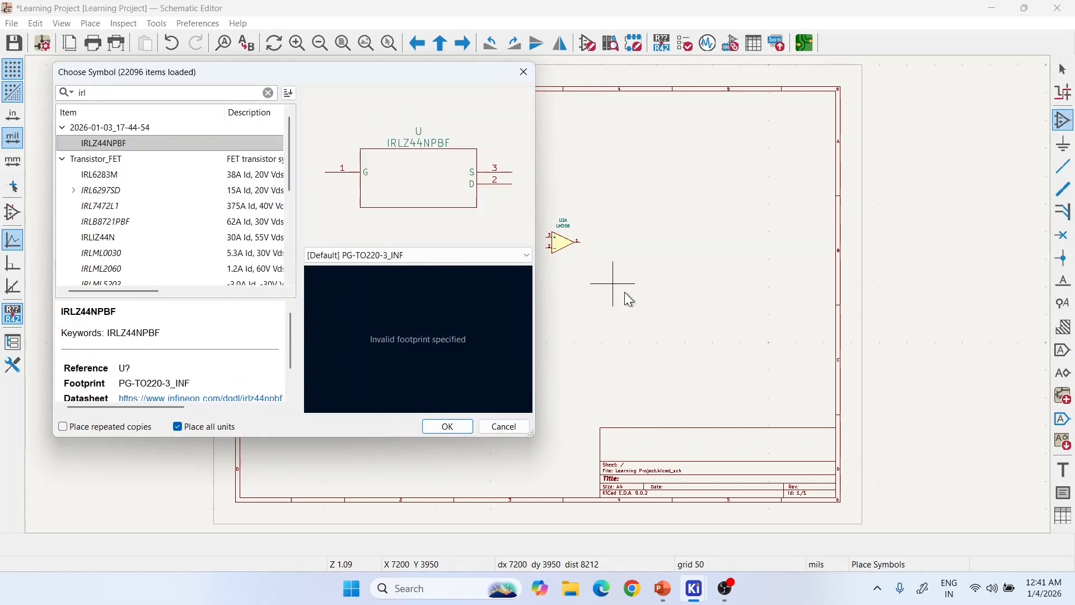
text(z44)
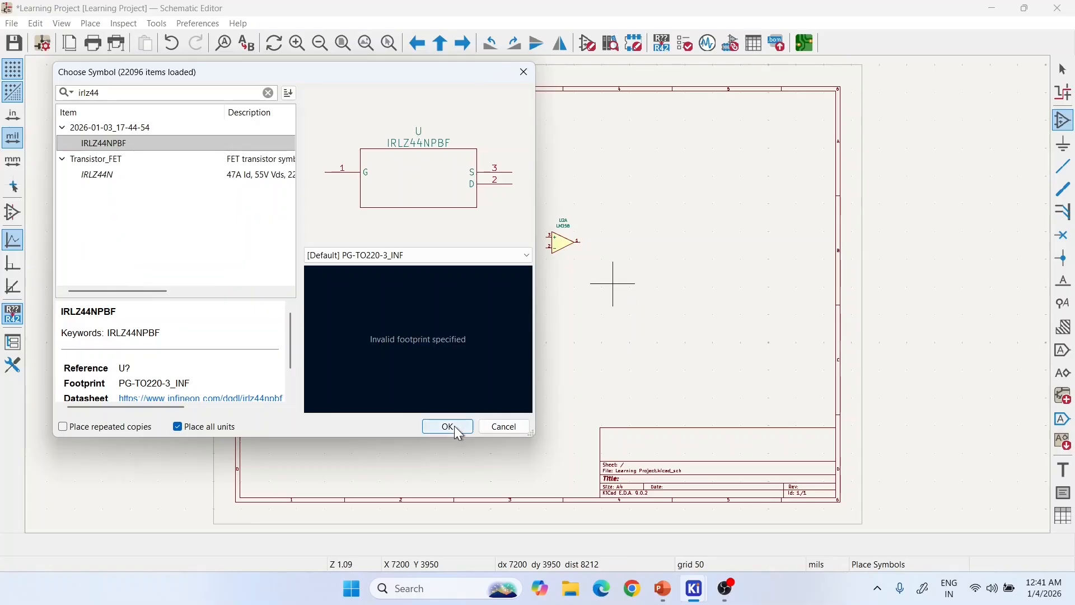
click(448, 426)
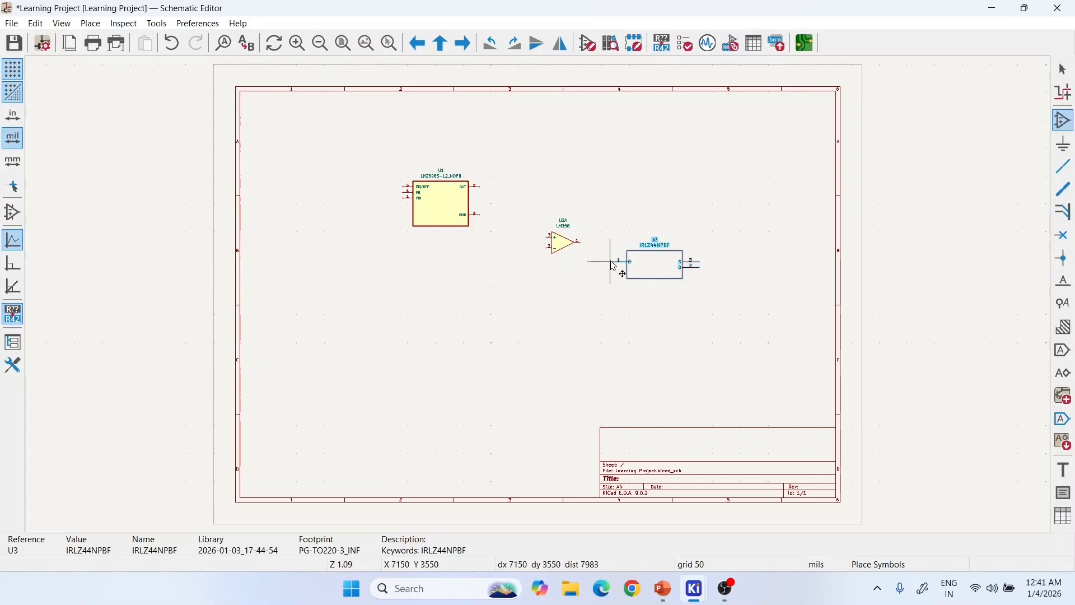
key(r)
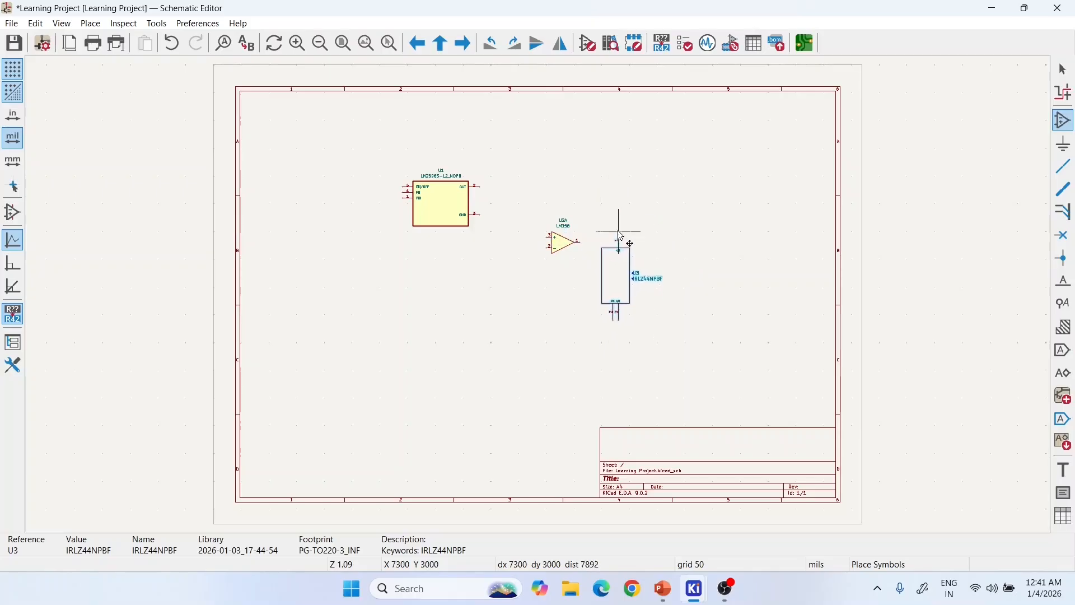
click(624, 245)
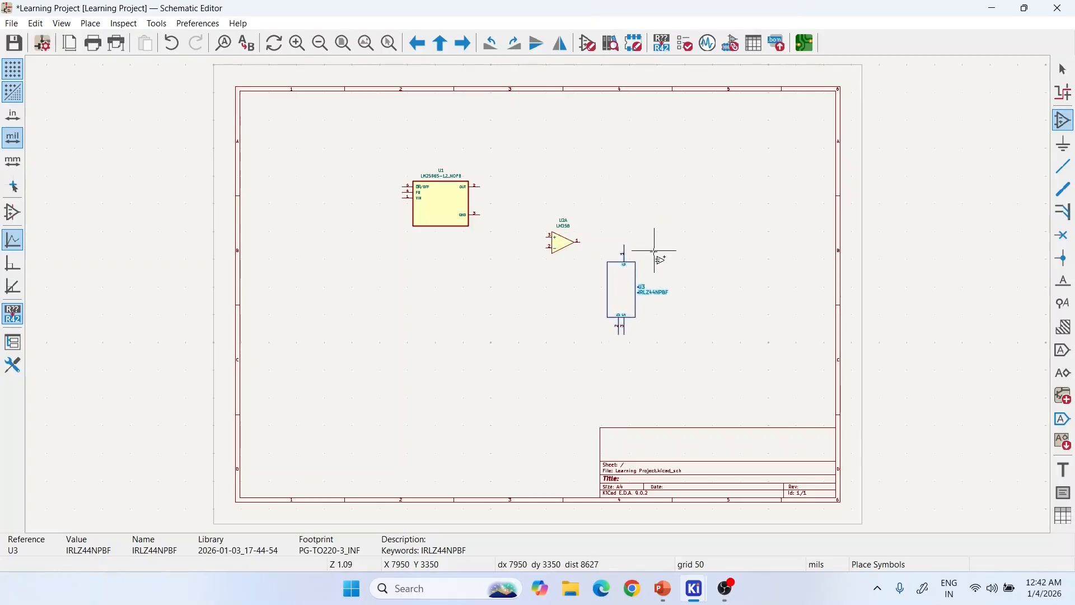
- Place the 60B104C inductor symbol below the LM2596S-12_NOPB regulator
click(702, 226)
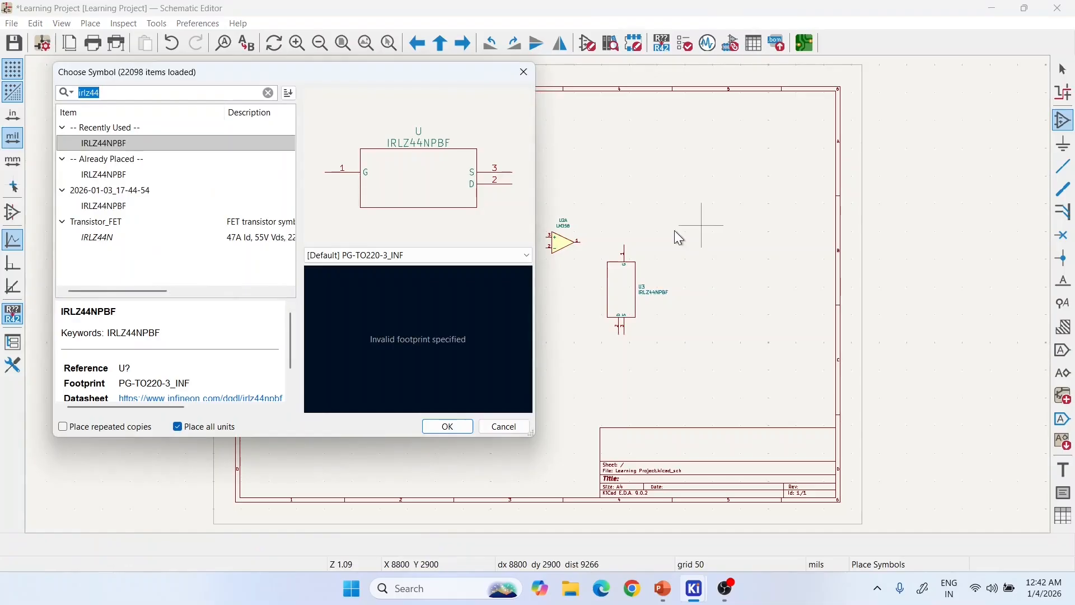
text(60)
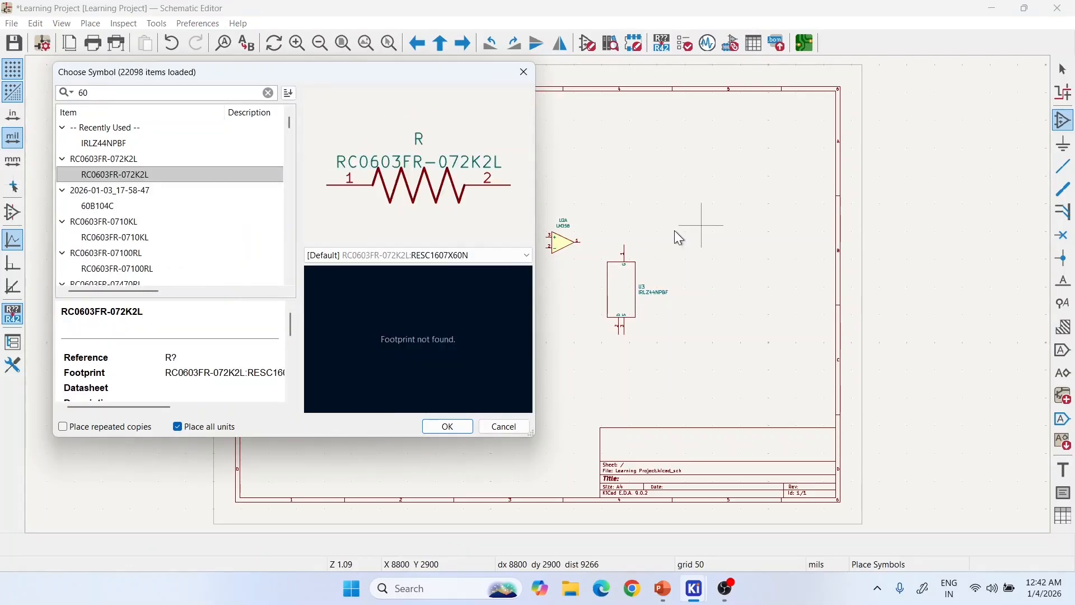
text(b1)
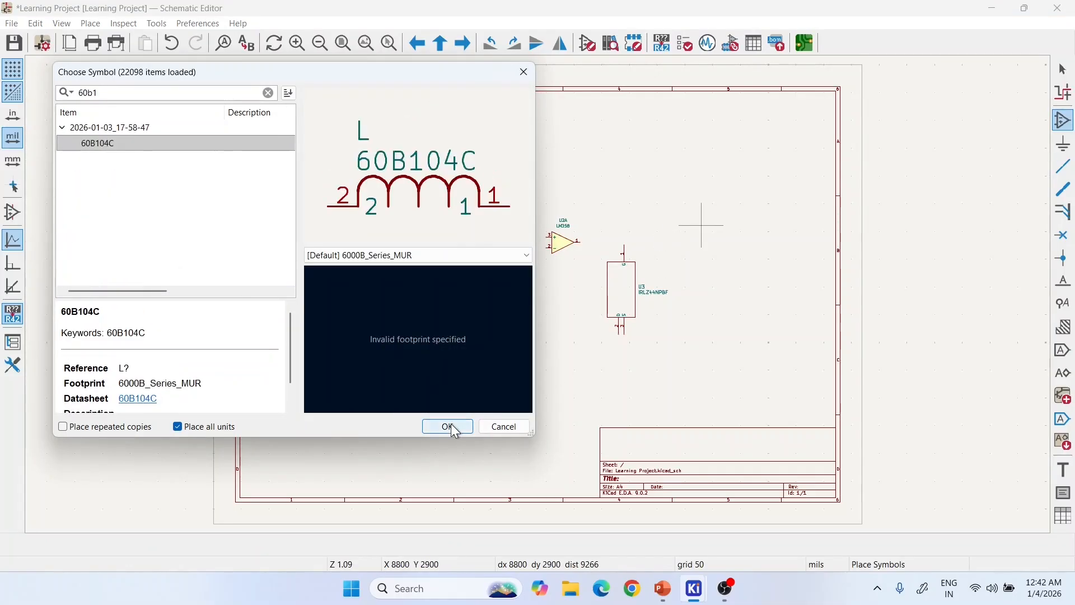
click(451, 428)
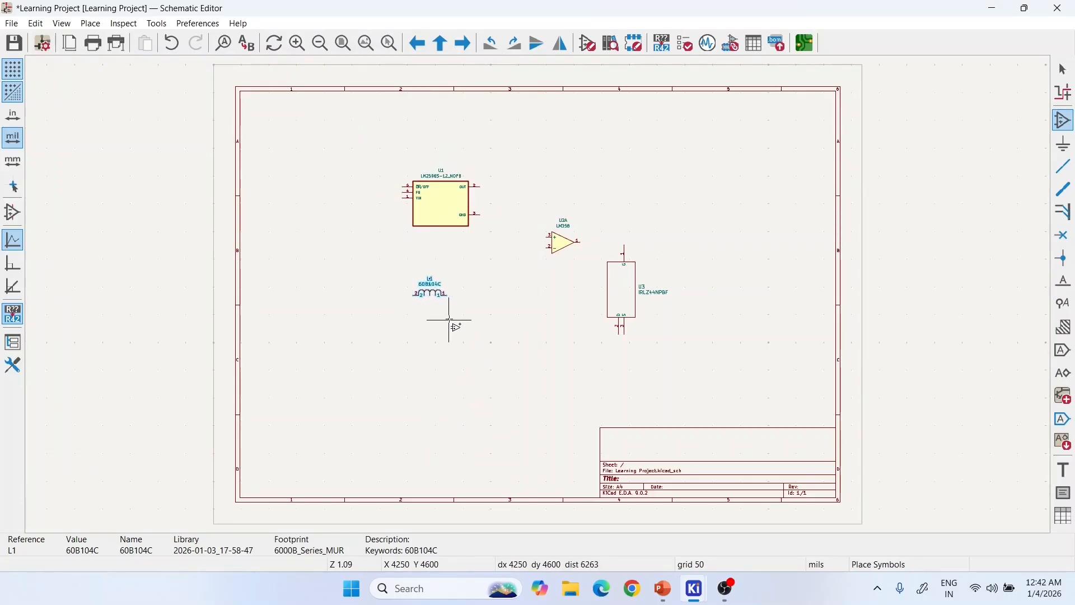
- Place the TSSE3H60 diode symbol below and to the right of the 60B104C inductor
click(477, 329)
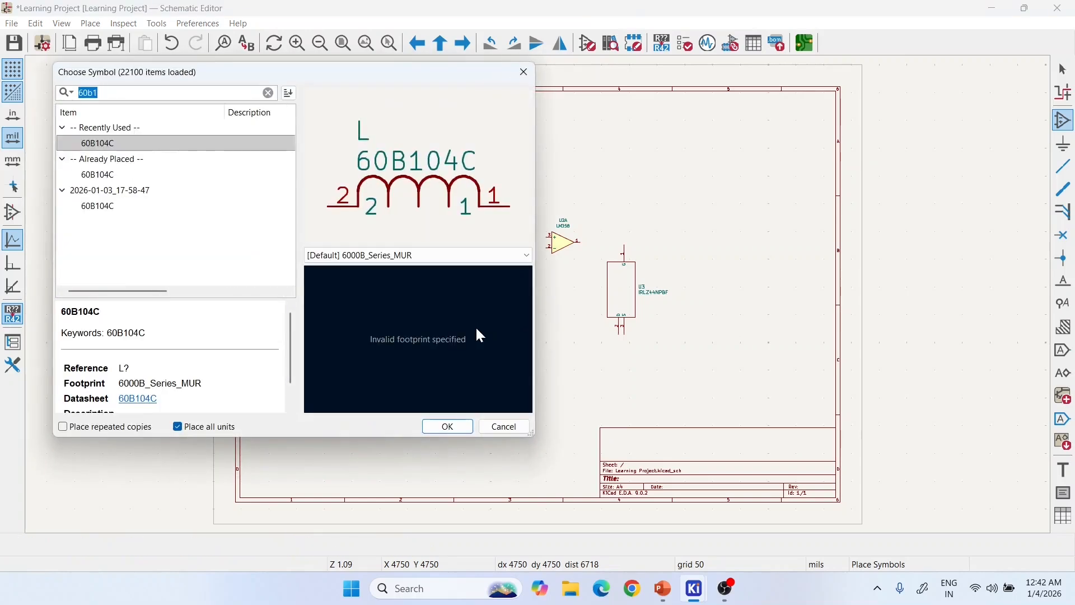
text(Tss)
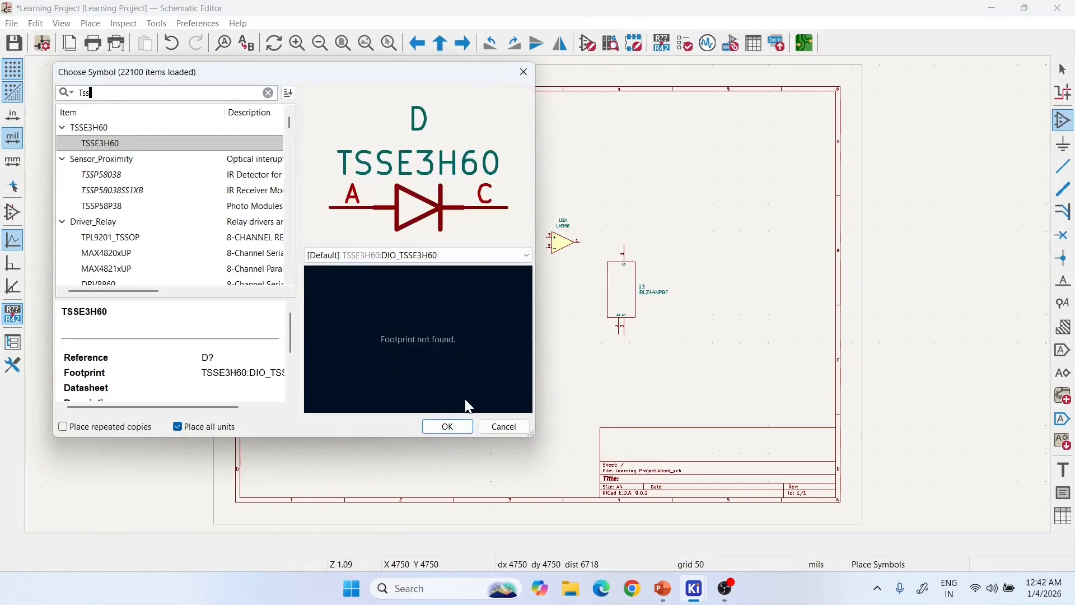
key(Return)
click(472, 343)
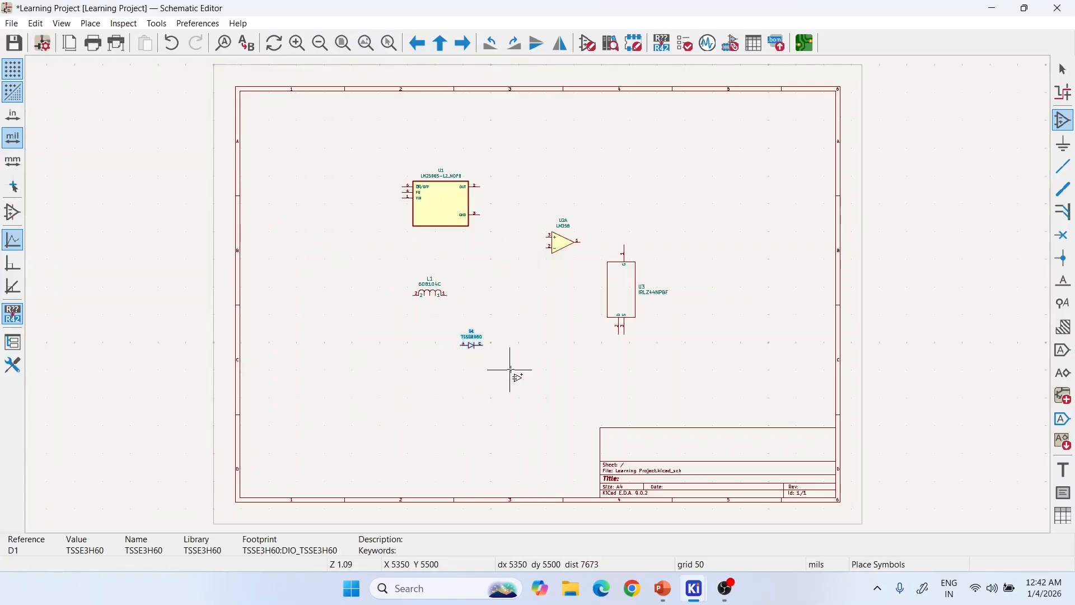
- Place the SDA01H1SBD switch symbol to the right of the diode, beneath the LM358 op-amp
click(512, 370)
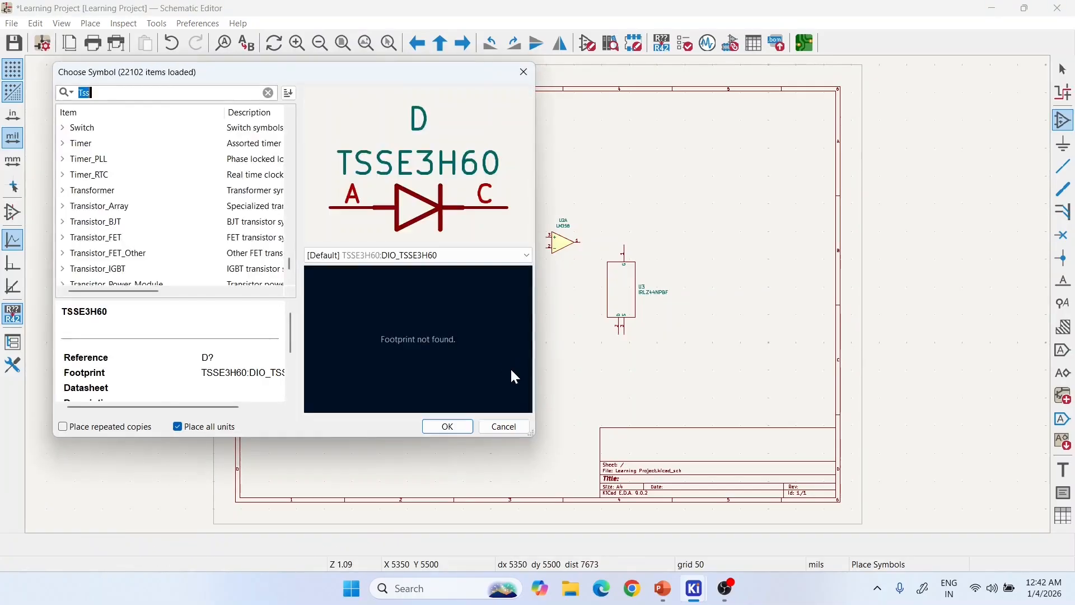
text(sda)
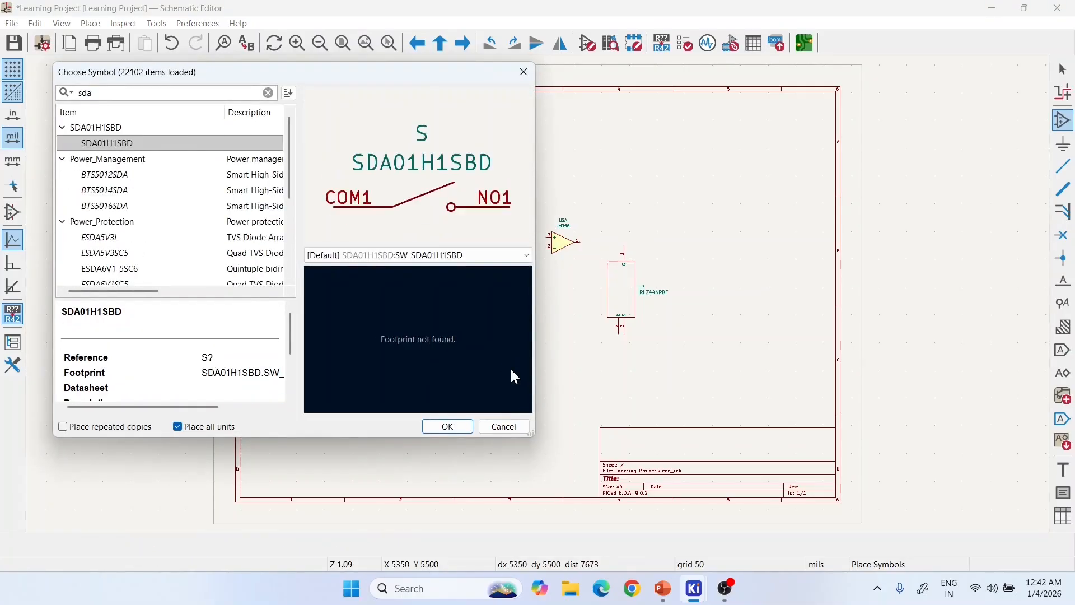
click(459, 425)
click(549, 367)
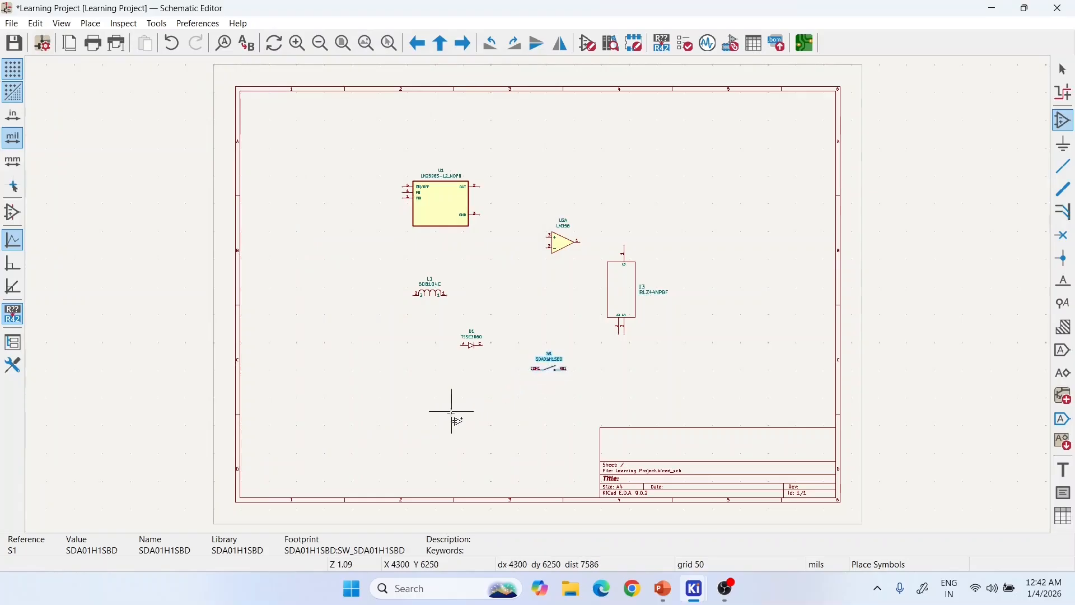
- Place the EEUFR1J471 polarized capacitor symbol below and slightly to the left of the TSSE3H60 diode
click(394, 408)
text(ee)
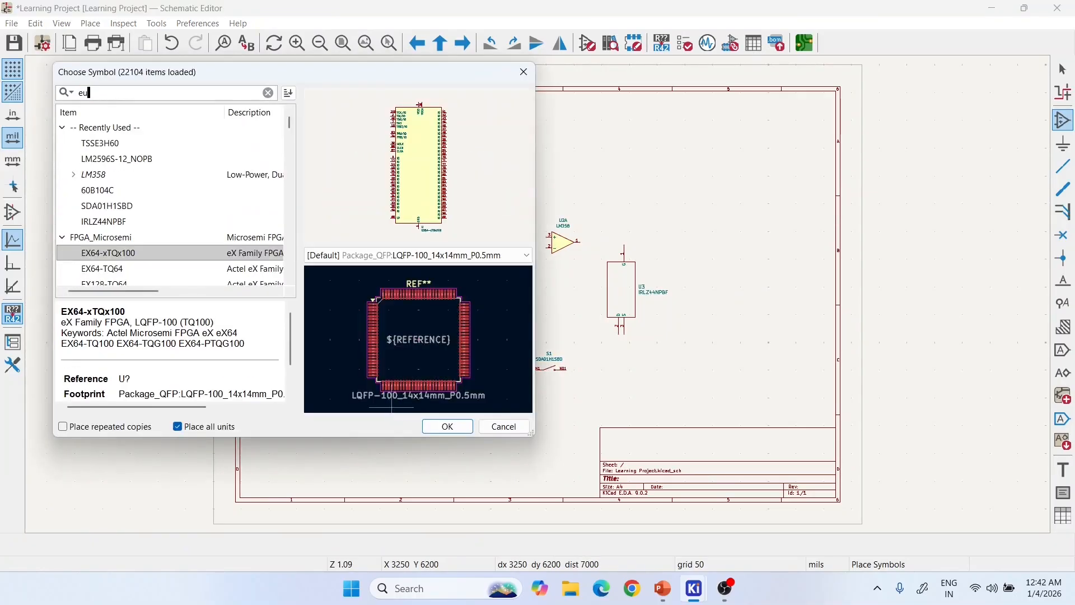
text(u)
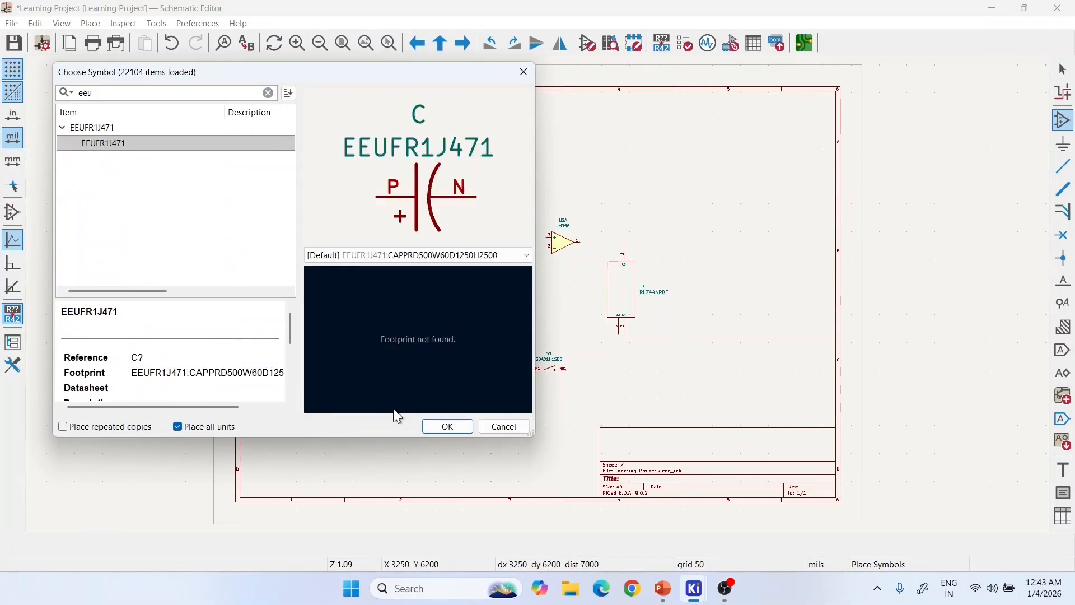
text(-)
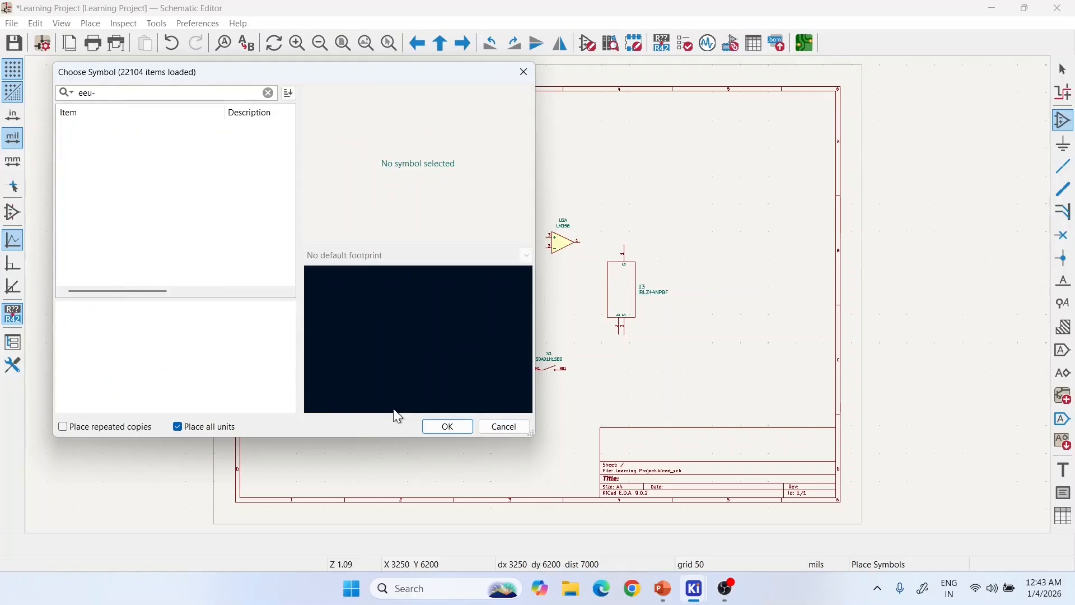
key(BackSpace)
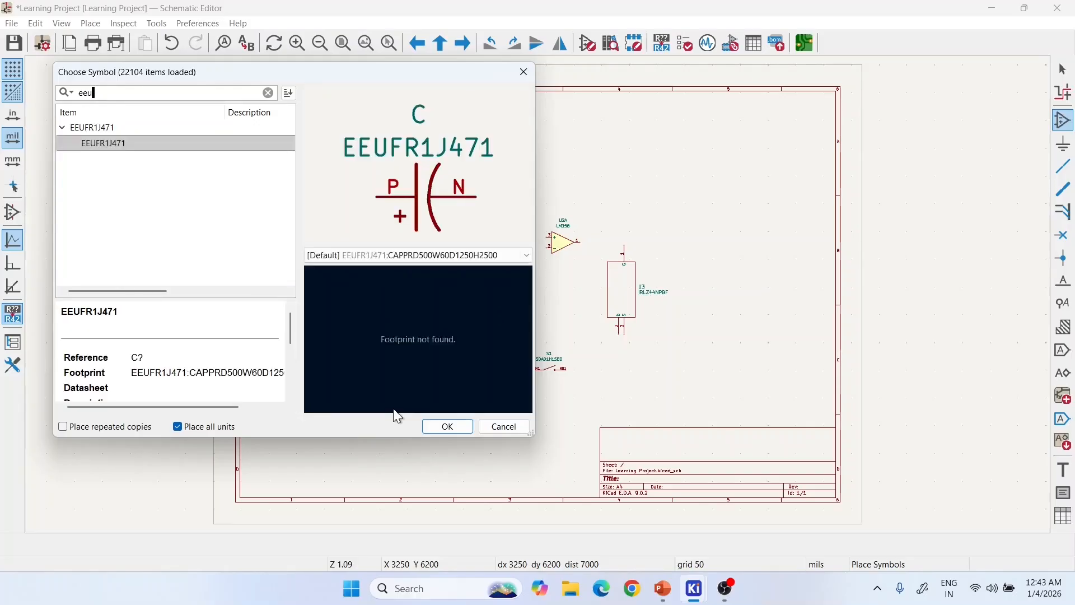
click(449, 433)
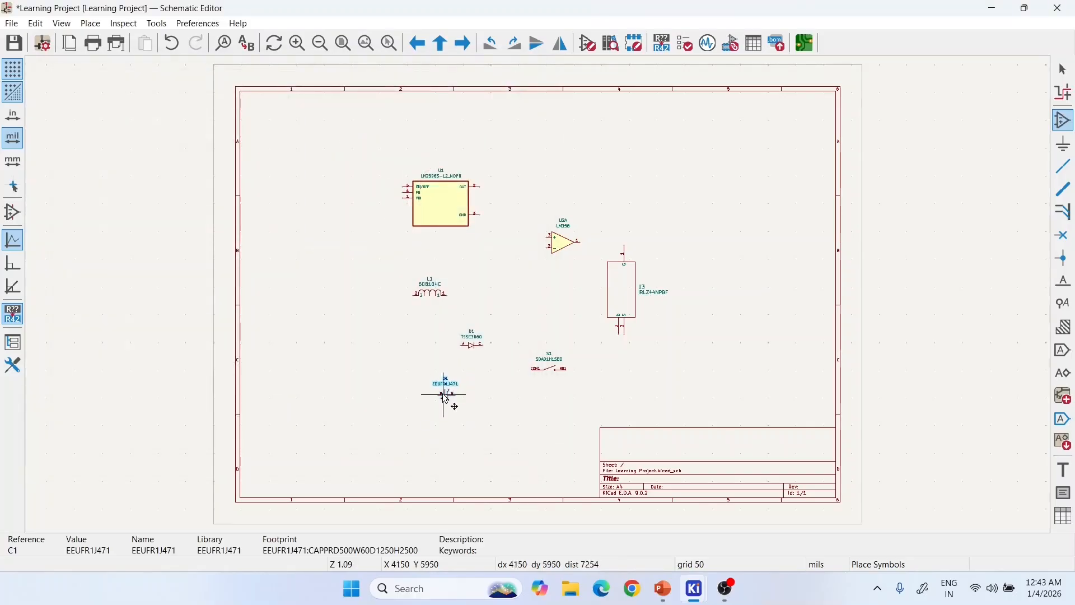
click(446, 394)
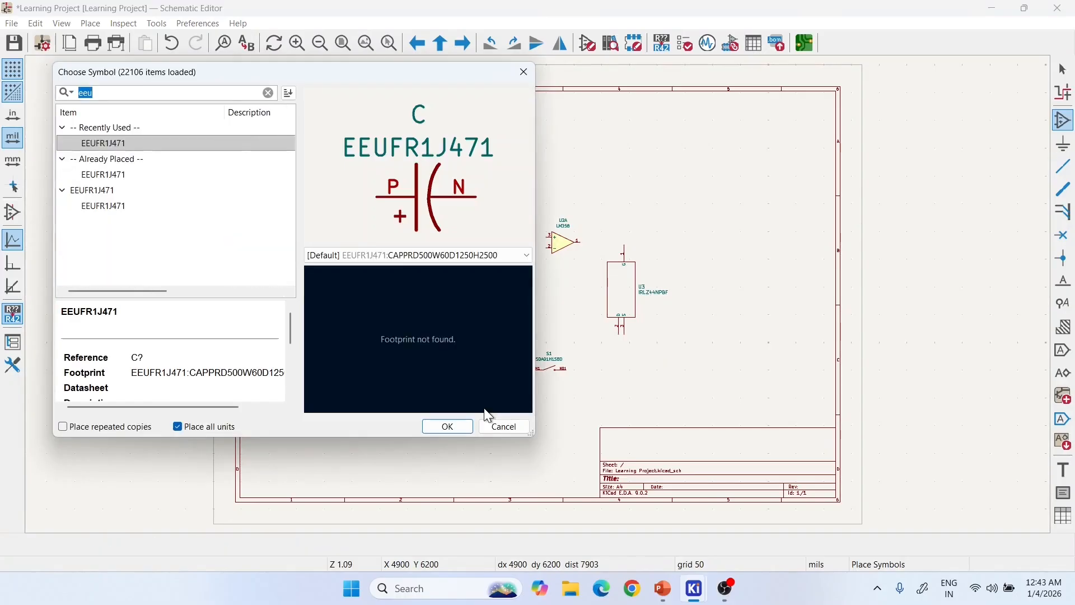
- Place the C0603C104K3RACTU capacitor symbol just to the right of the EEUFR1J471 capacitor
text(c0603)
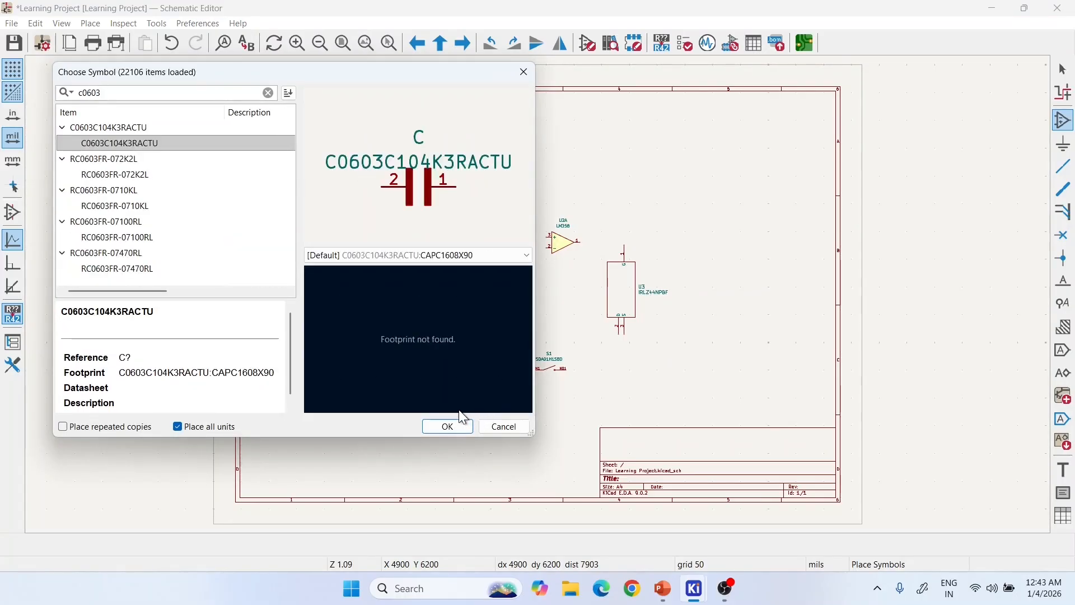
text(c104)
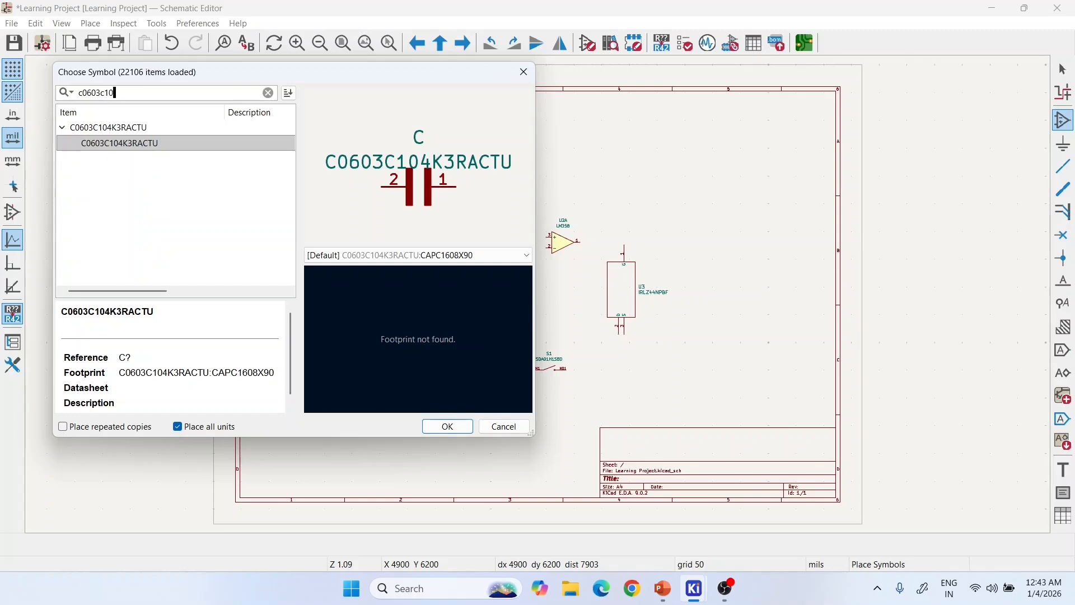
click(463, 425)
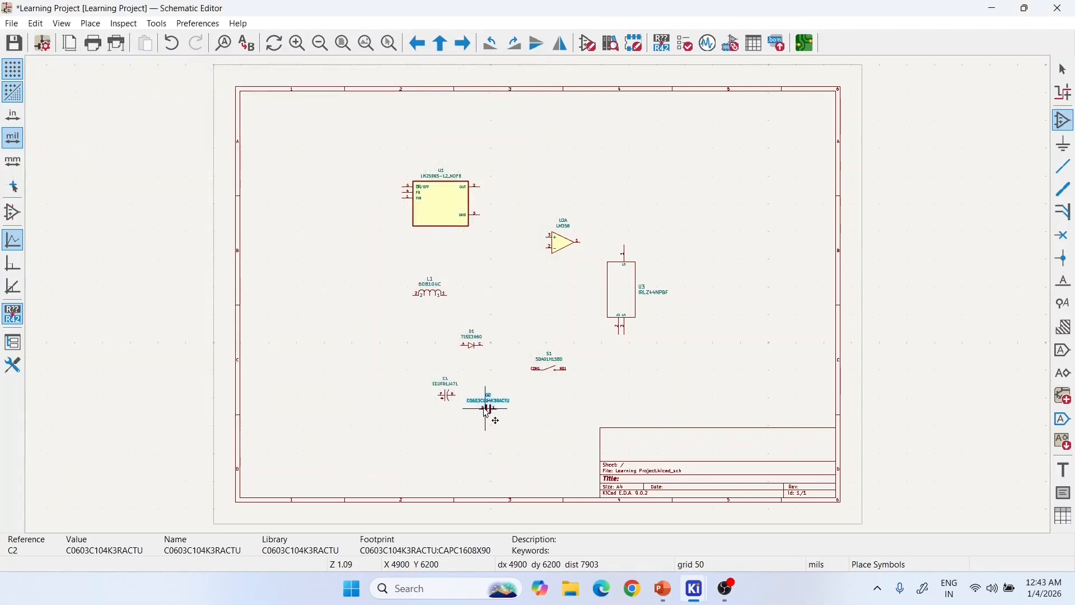
click(491, 409)
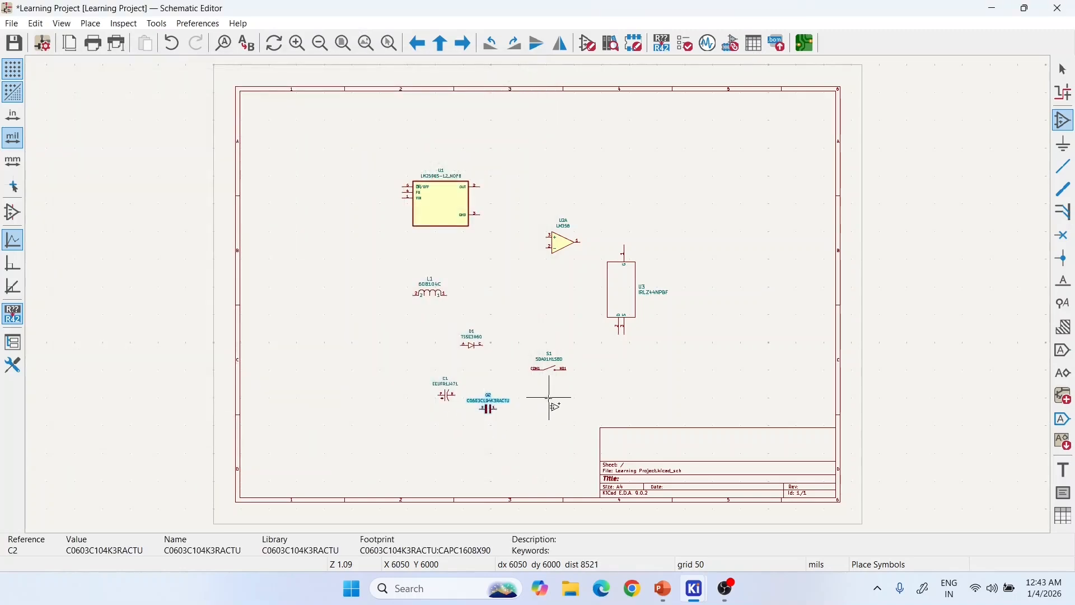
- Place the EEEHAE471UAP polarized capacitor symbol directly below the SDA01H1SBD switch
click(562, 392)
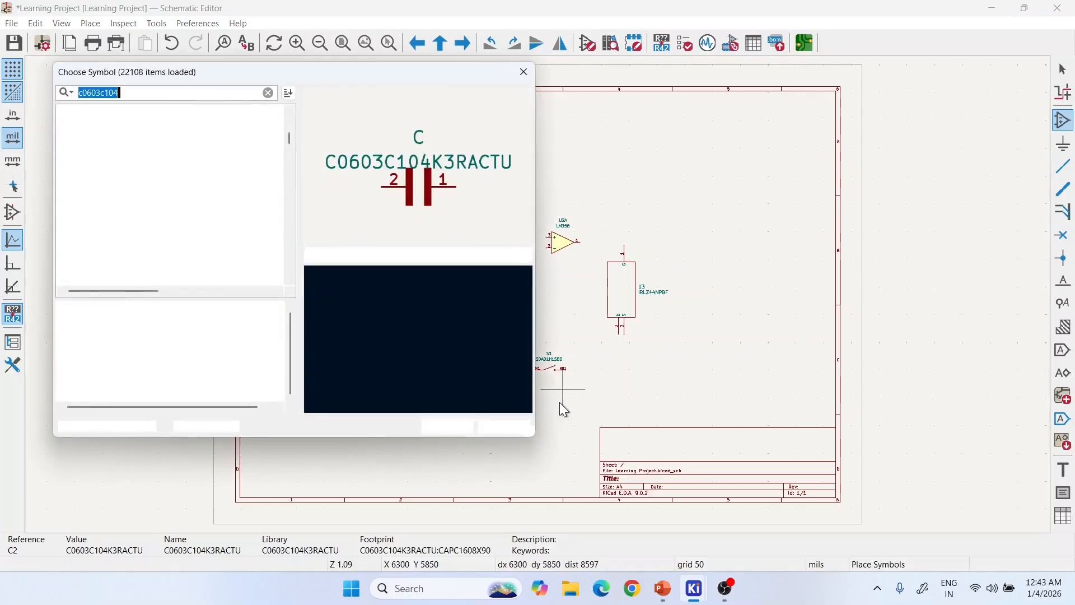
text(eee)
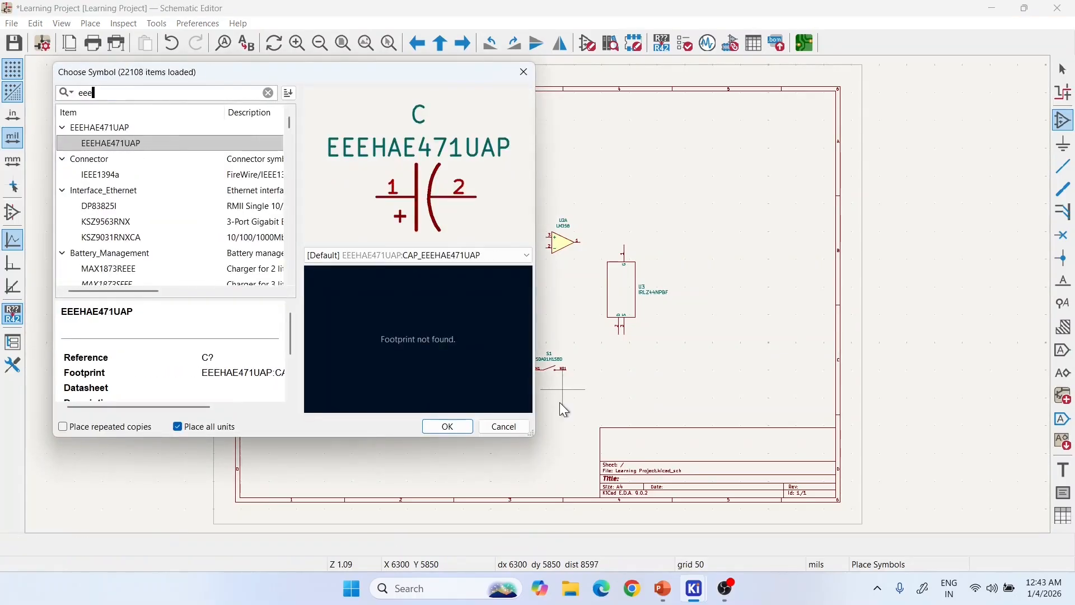
click(447, 426)
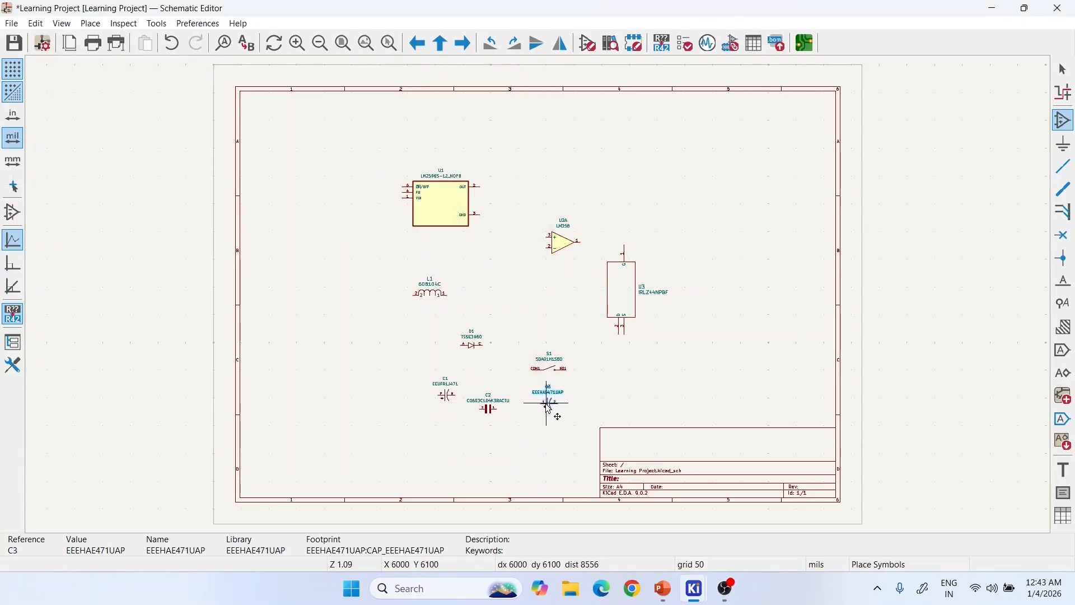
click(549, 409)
- Place the WSL2512R1000FEA resistor symbol below the IRLZ44NPBF transistor
click(618, 401)
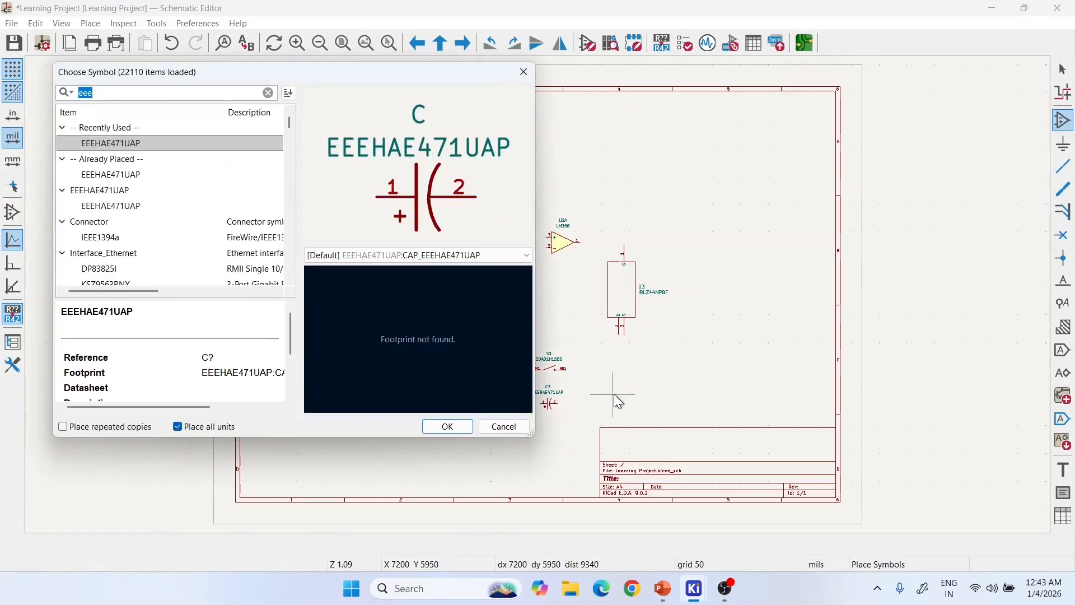
text(wsl)
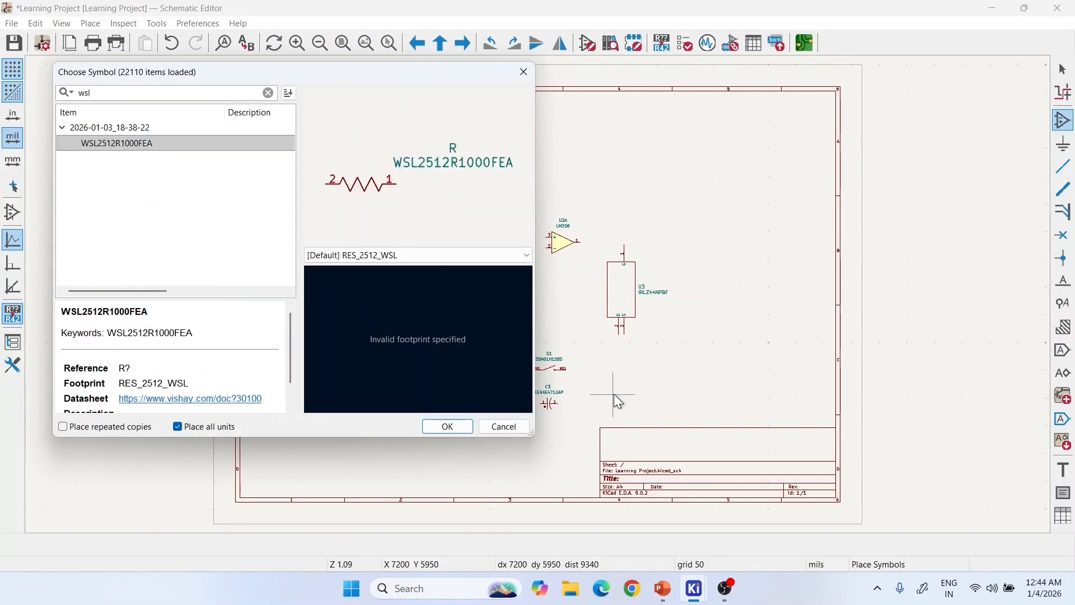
click(457, 426)
click(644, 368)
- Place the RC0603FR-072K2L resistor symbol below and to the right of the WSL2512R1000FEA resistor
click(704, 370)
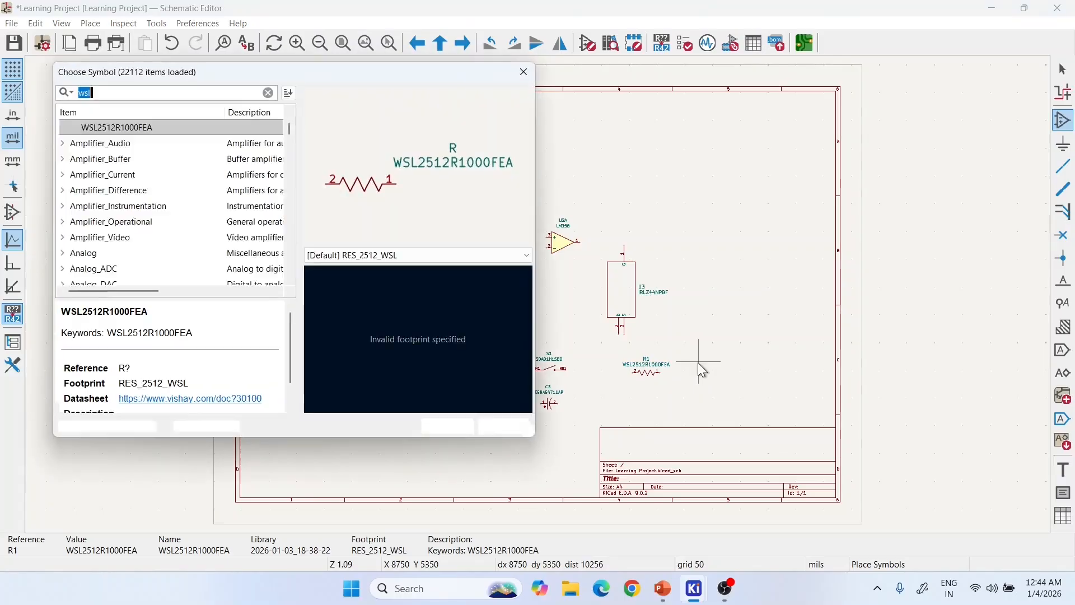
text(rc0603)
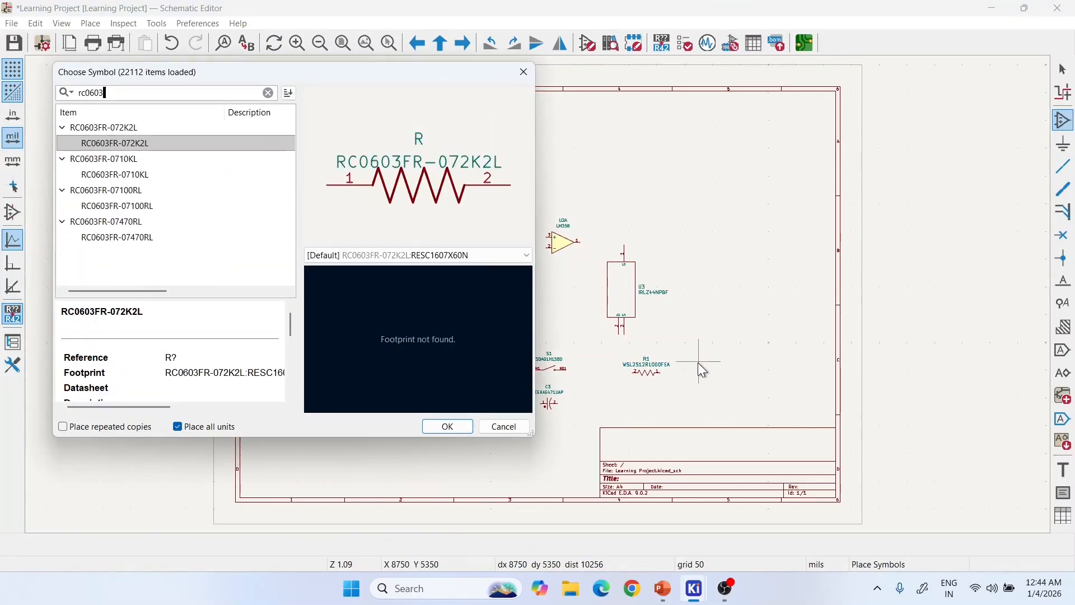
text(fr07)
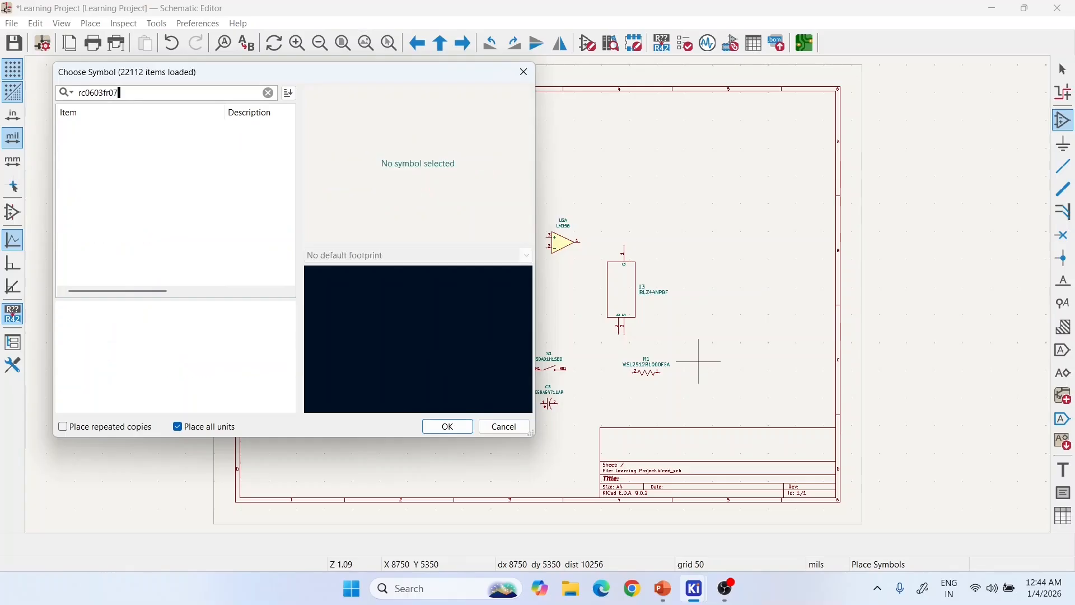
key(BackSpace)
key(BackSpace)
key(BackSpace)
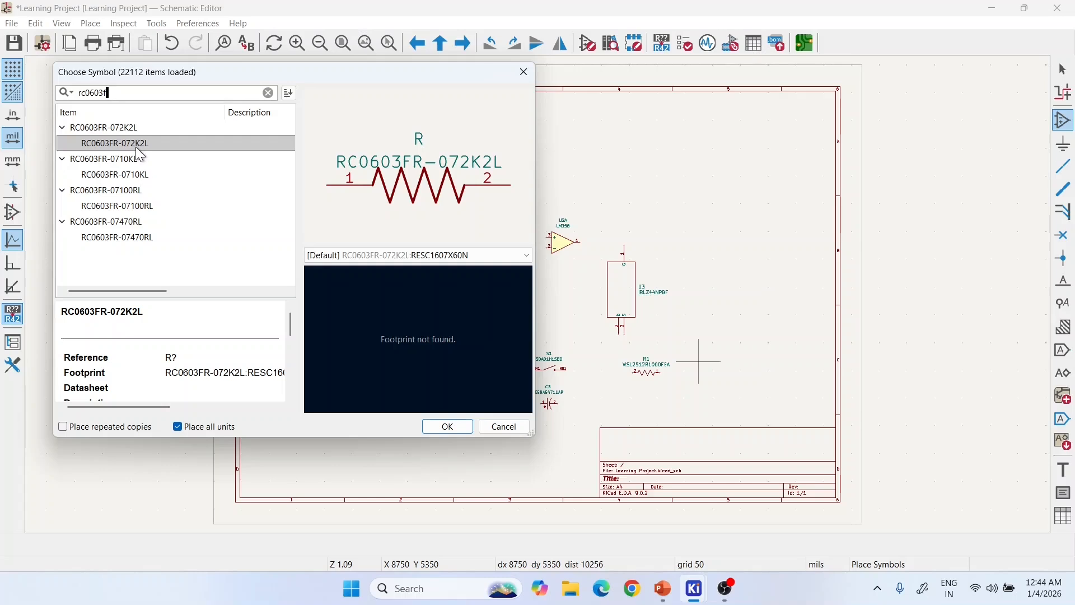
click(448, 427)
click(695, 393)
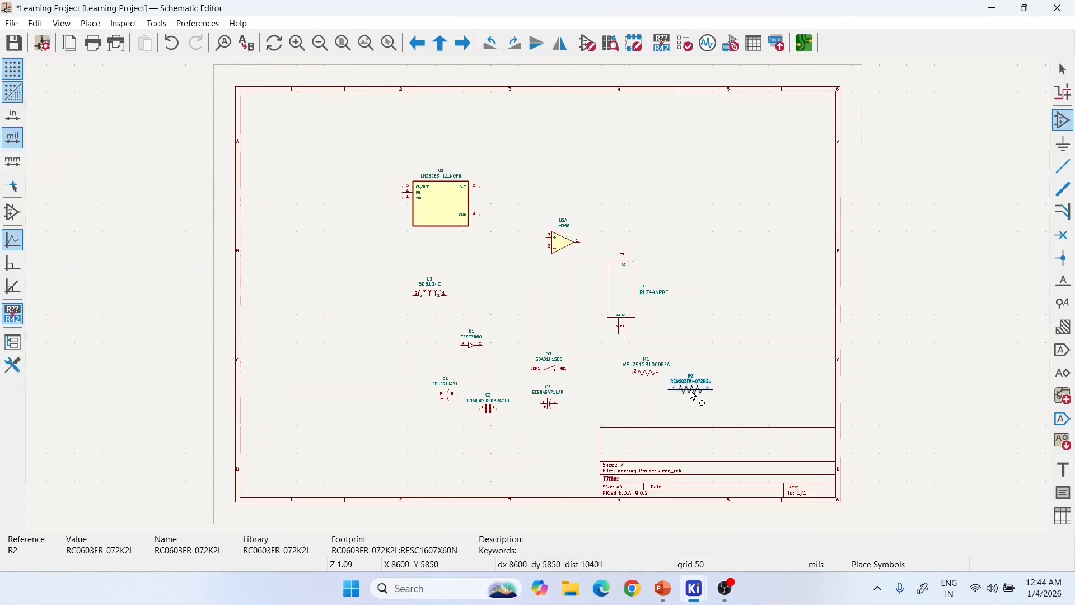
- Place the RC0603FR-07470RL resistor symbol to the right of the RC0603FR-072K2L resistor
click(781, 392)
text(rc0)
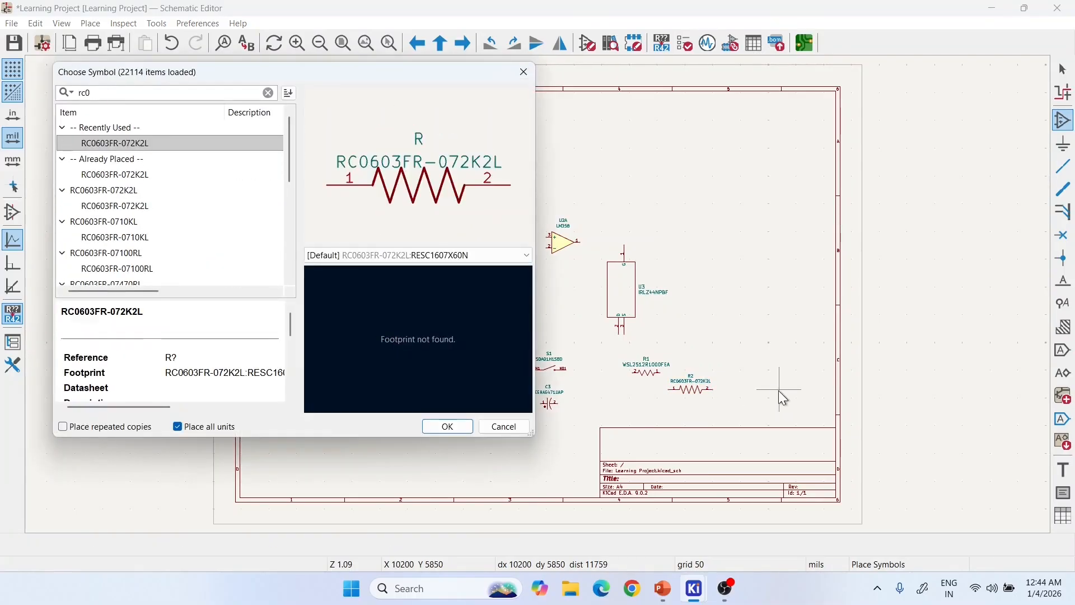
text(603fr-07)
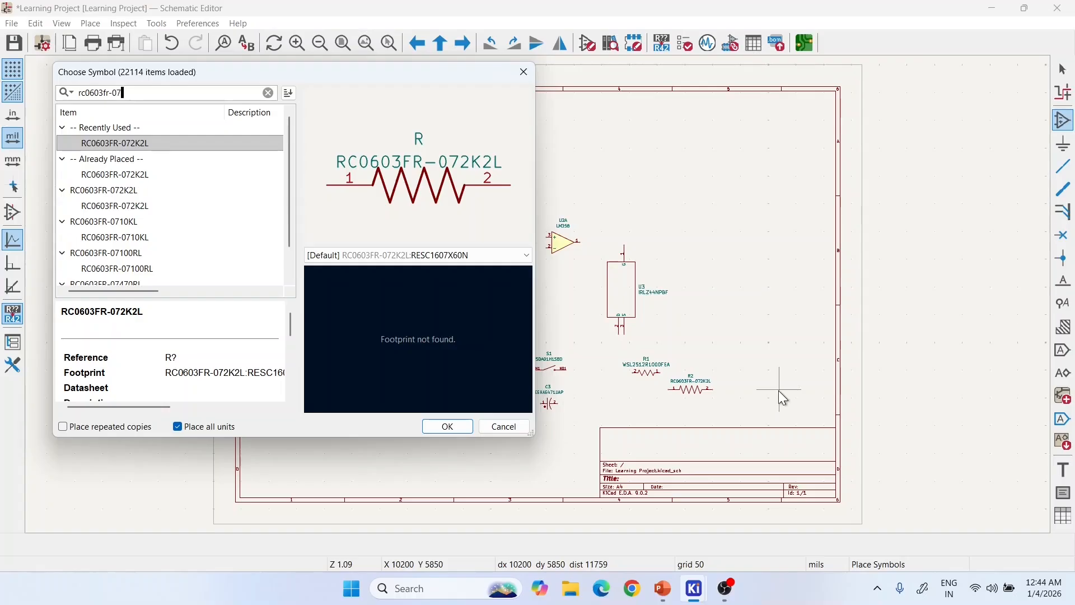
text(470)
click(444, 427)
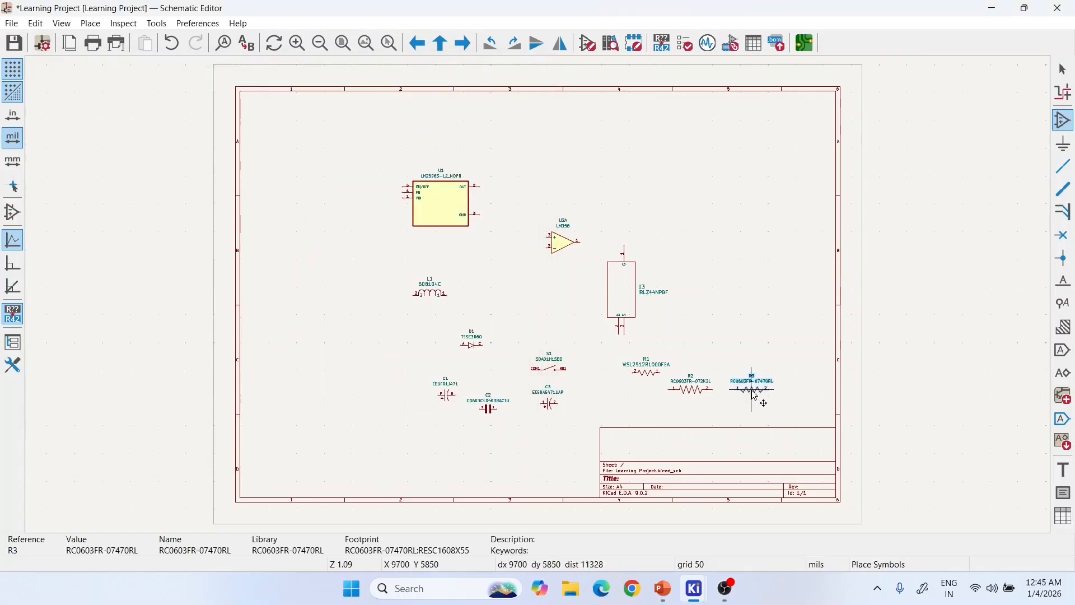
click(755, 394)
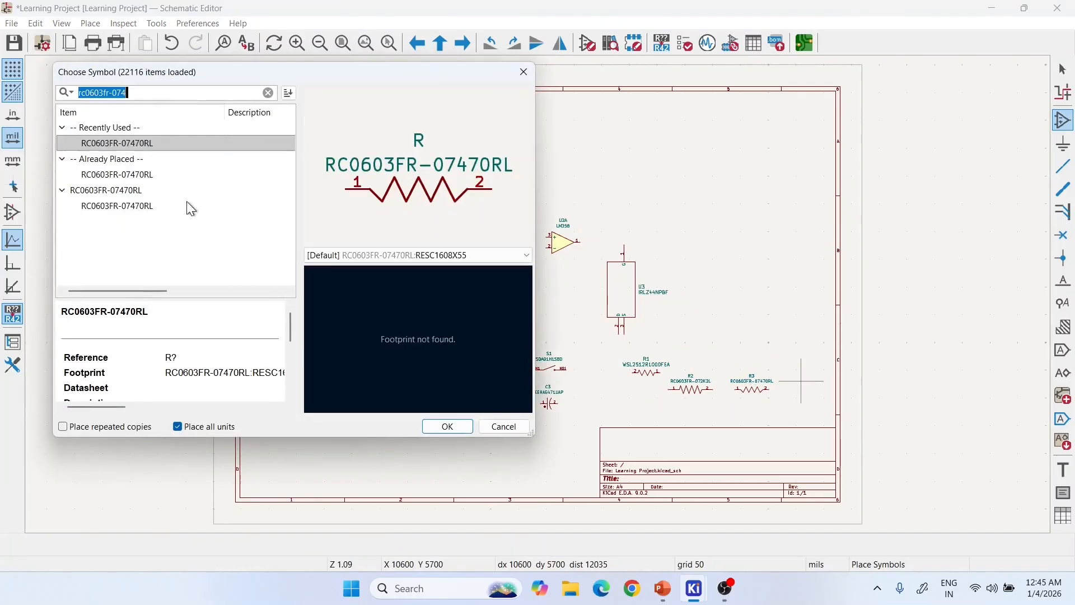
- Place the RC0603FR-0710KL resistor symbol below the RC0603FR-072K2L resistor
key(BackSpace)
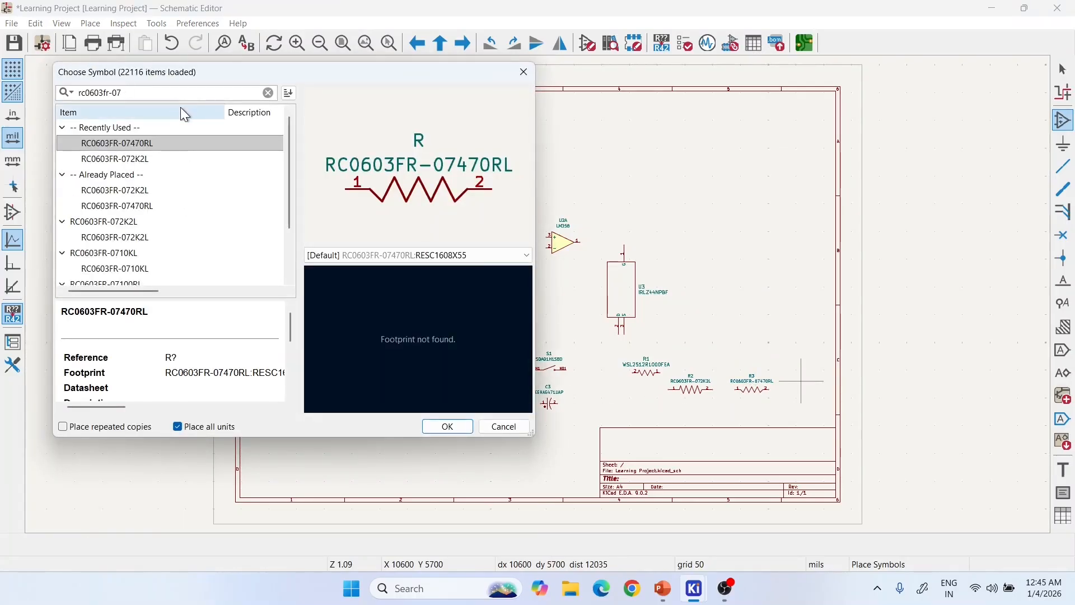
text(10k)
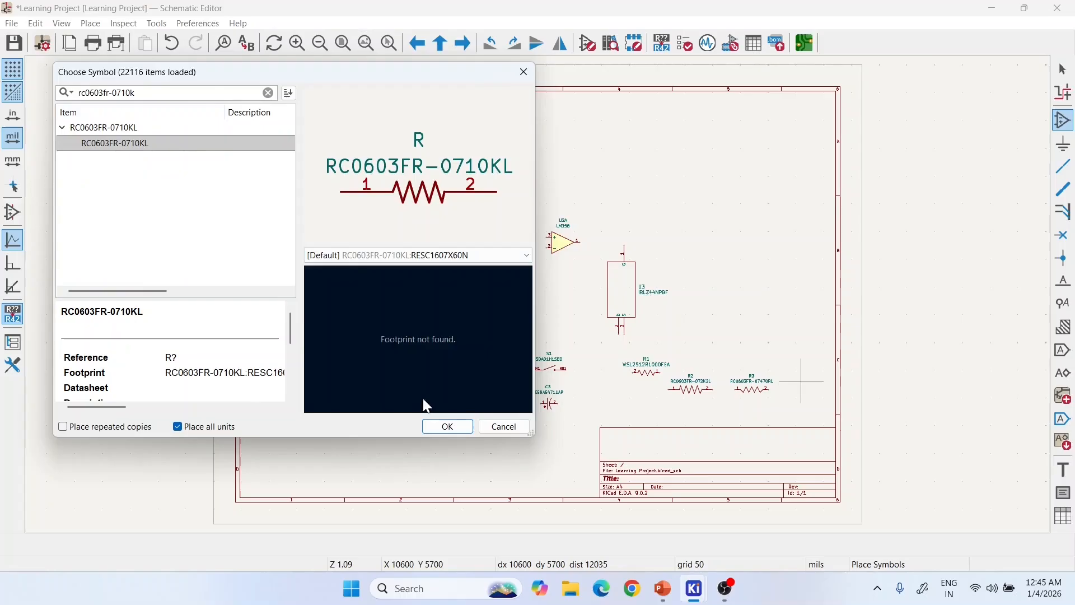
click(447, 427)
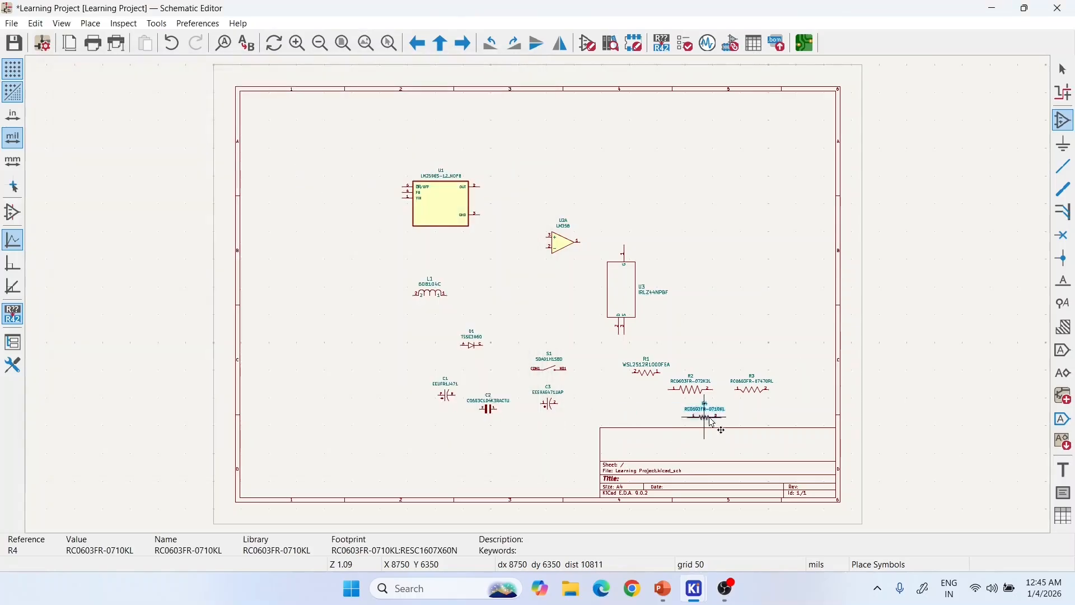
click(707, 420)
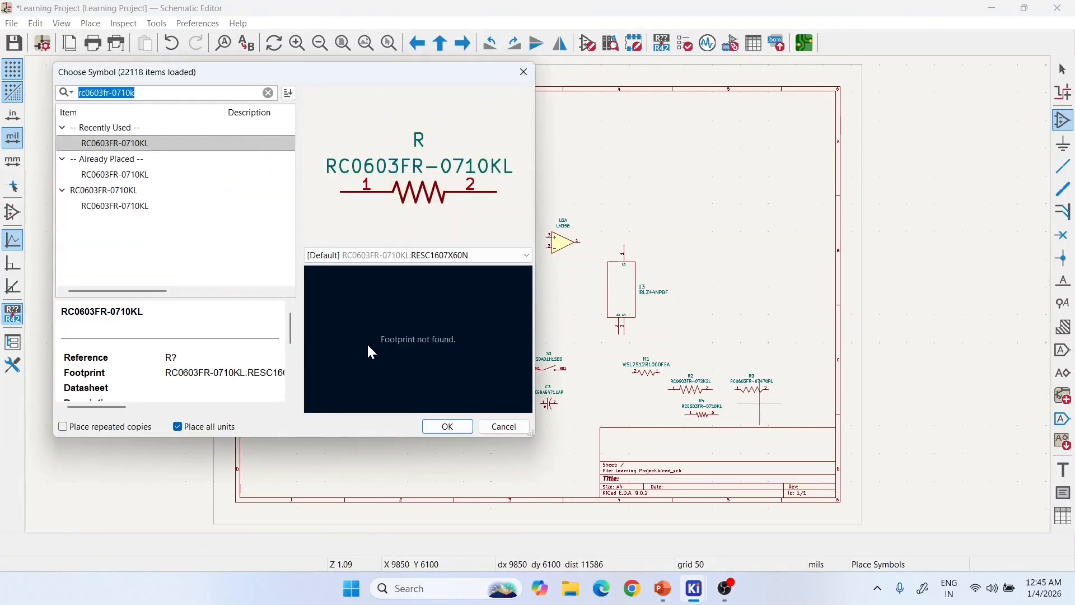
- Place the RC0603FR-07100RL resistor symbol below the RC0603FR-07470RL resistor
key(End)
key(BackSpace)
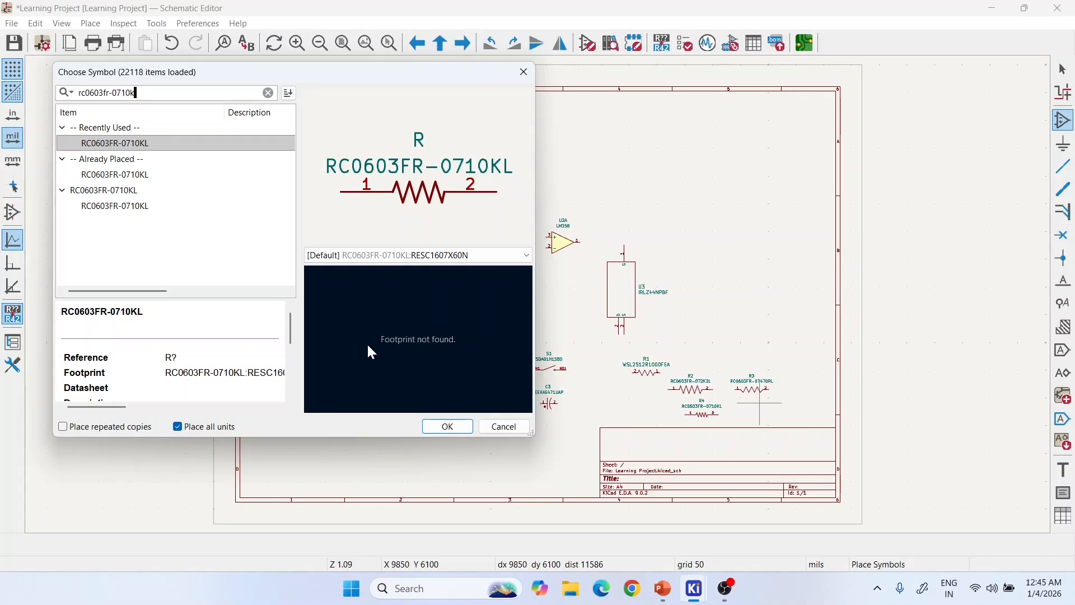
text(0)
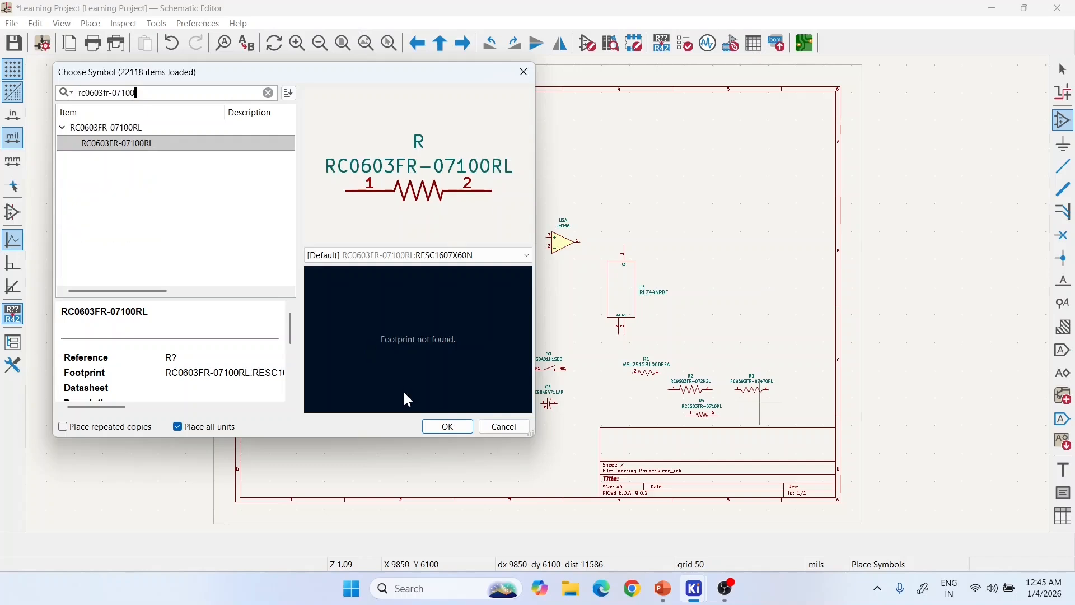
click(447, 427)
click(760, 413)
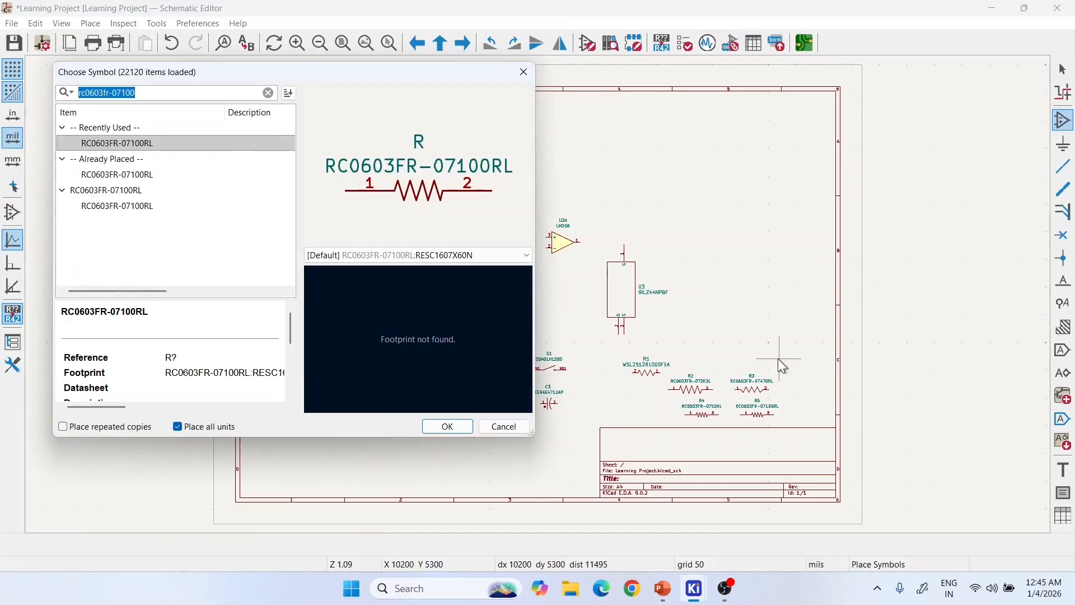
- Place a second RC0603FR-0710KL resistor symbol above and to the right of the RC0603FR-07470RL resistor and end symbol placement
key(End)
key(BackSpace)
key(BackSpace)
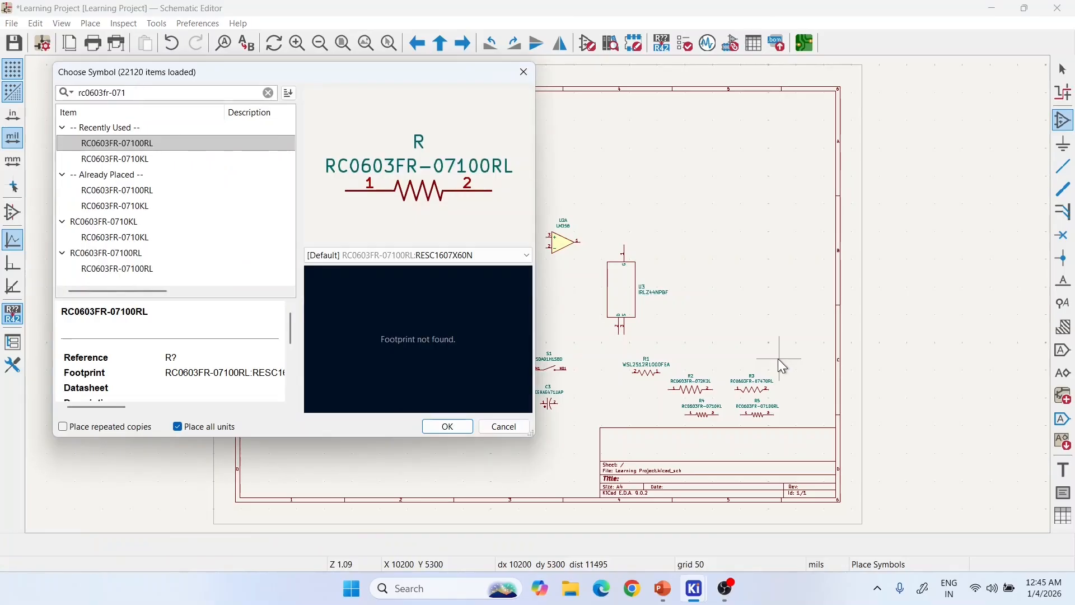
text(0kl)
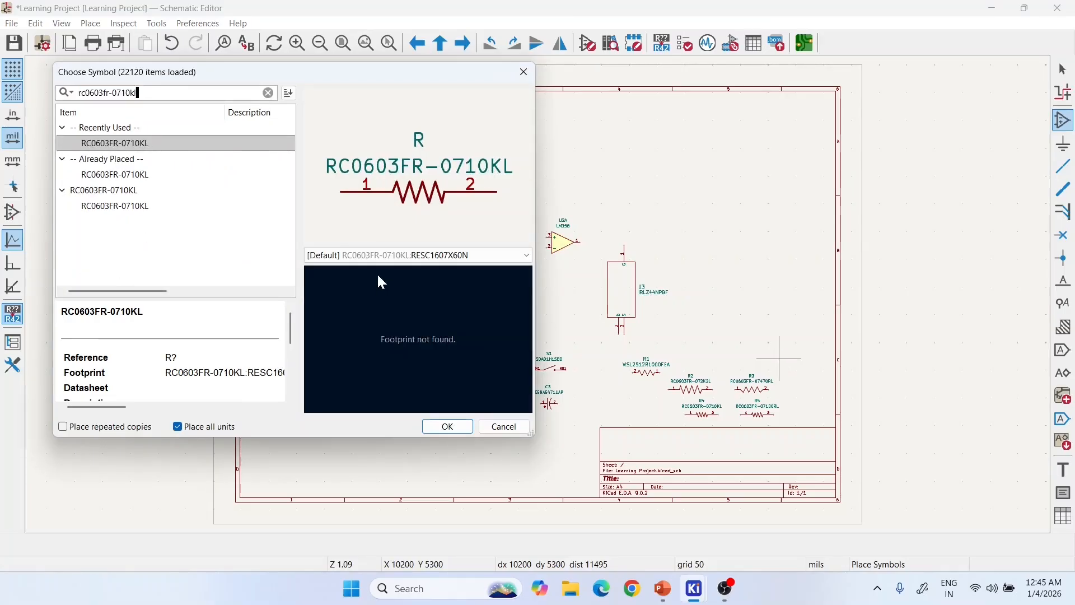
click(447, 425)
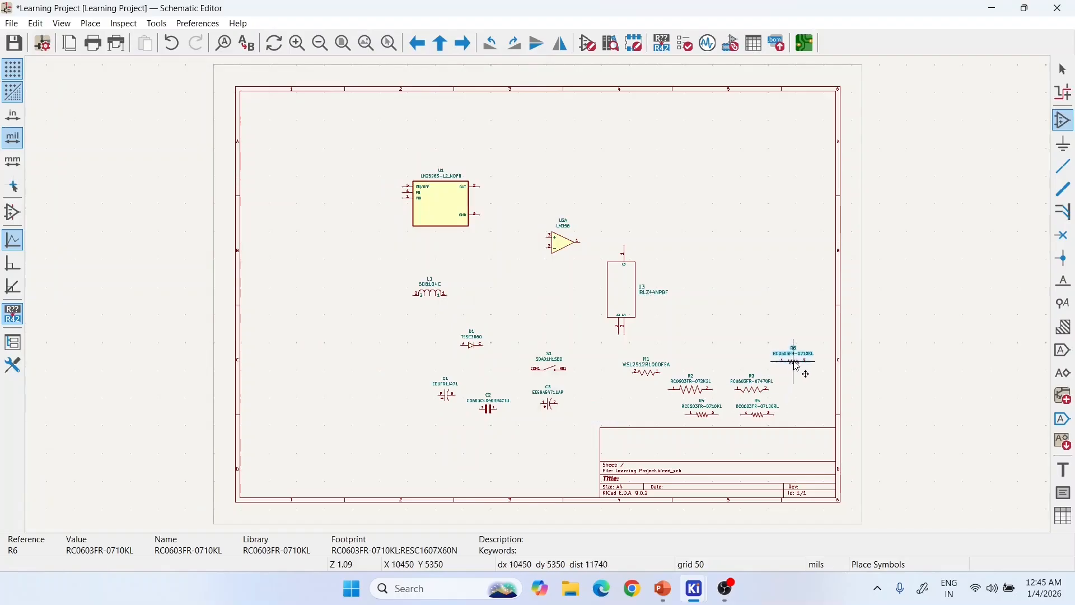
click(794, 362)
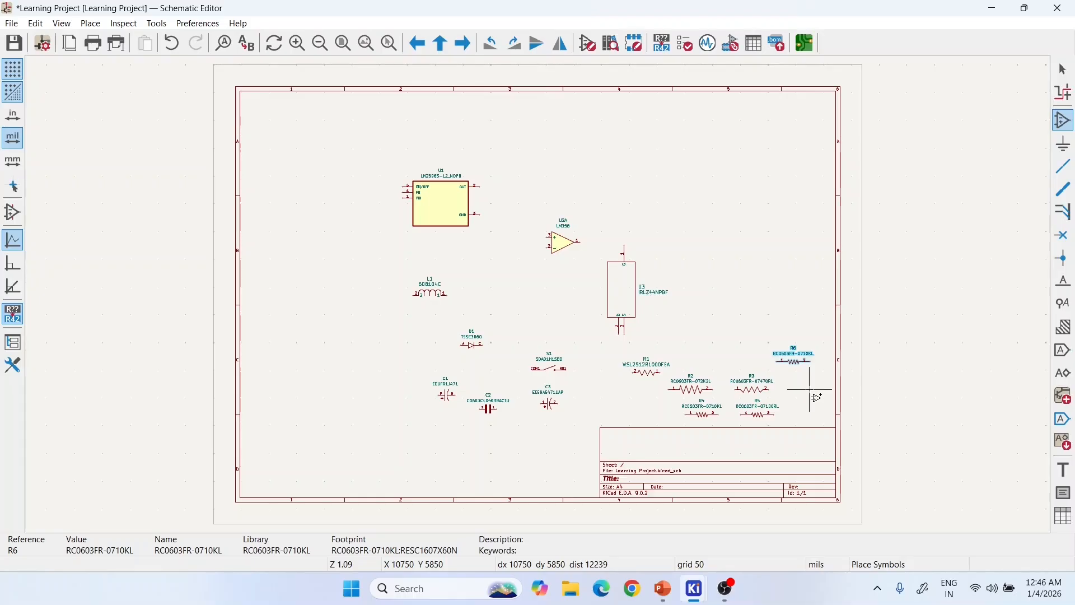
key(Escape)
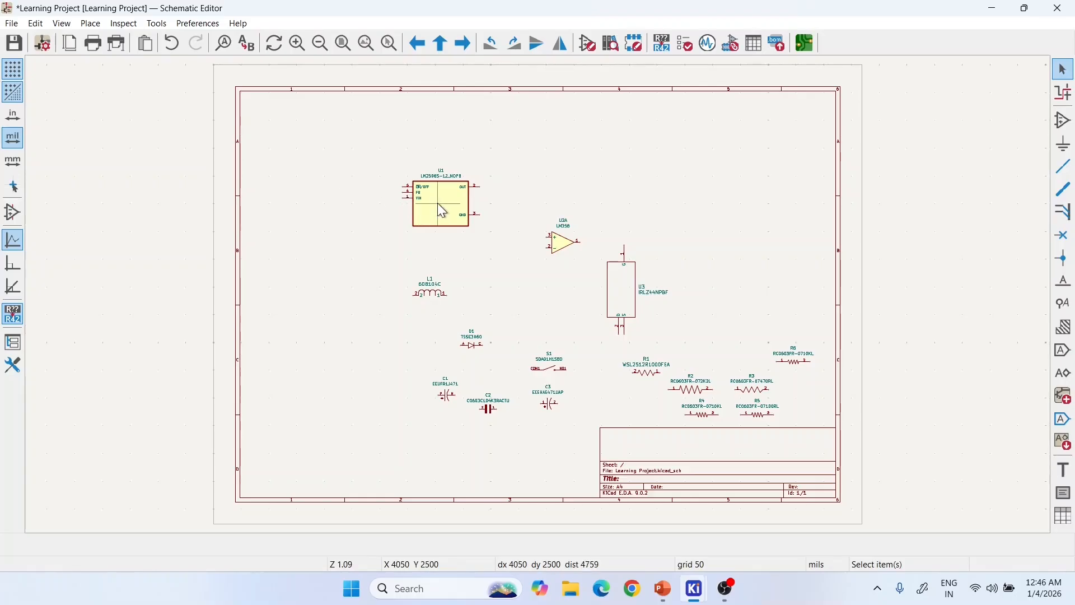
- Shift regulator U1 slightly left, then rotate capacitor C1 upright with its positive pin up and position it left of U1
drag(443, 211, 408, 208)
click(447, 395)
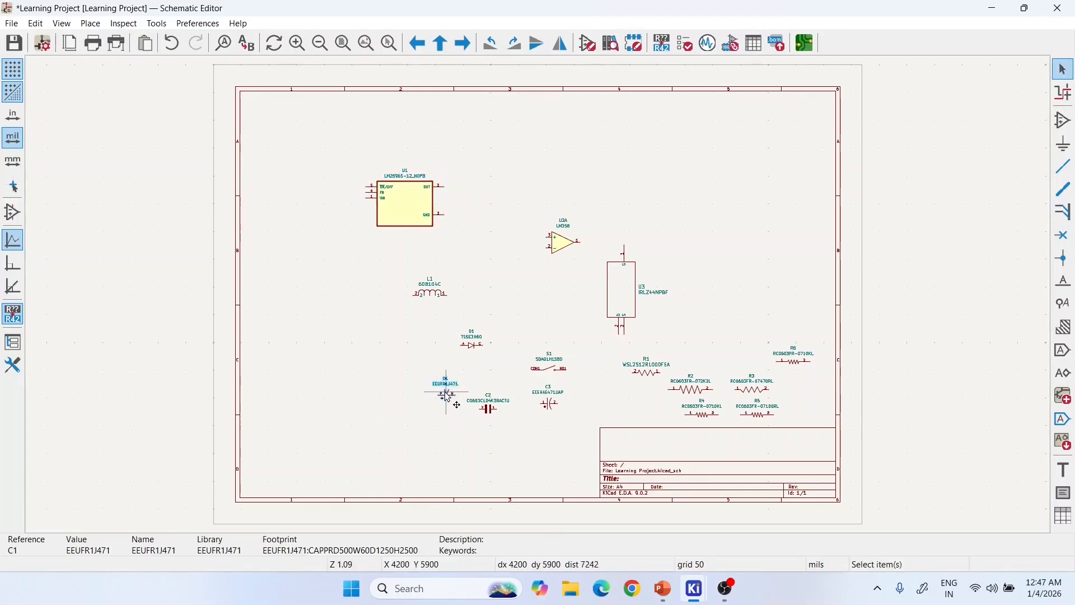
drag(448, 398, 382, 286)
scroll(404, 283, up, 2)
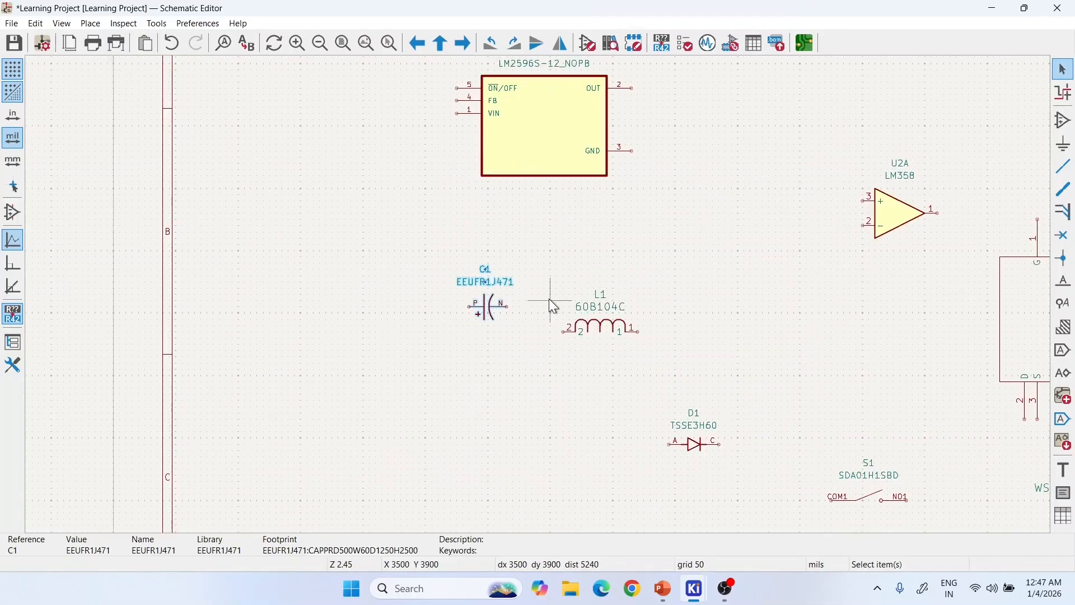
key(r)
key(r)
key(r)
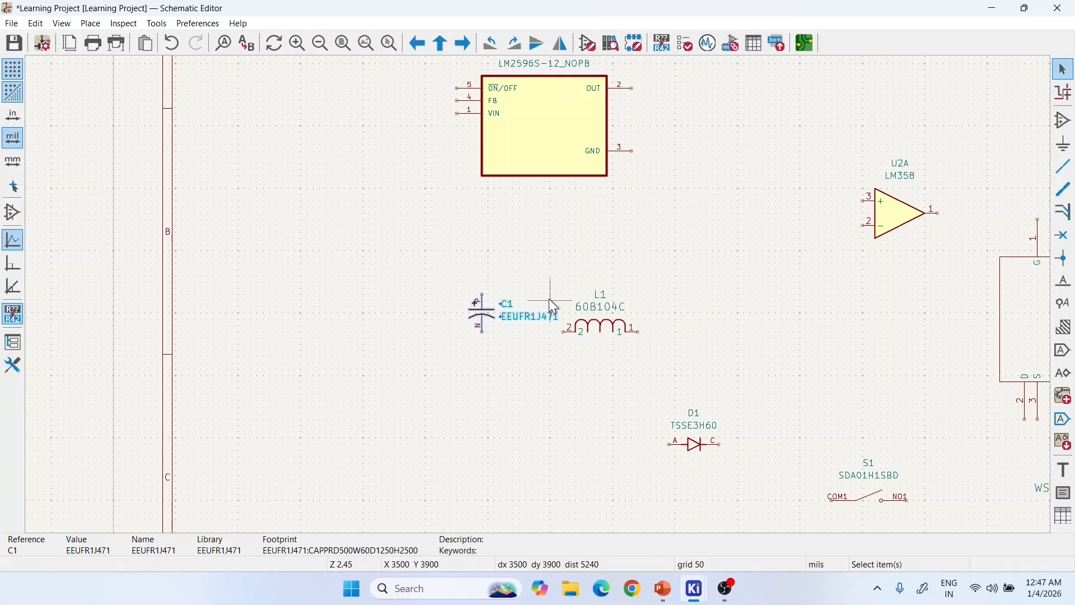
drag(483, 318, 407, 156)
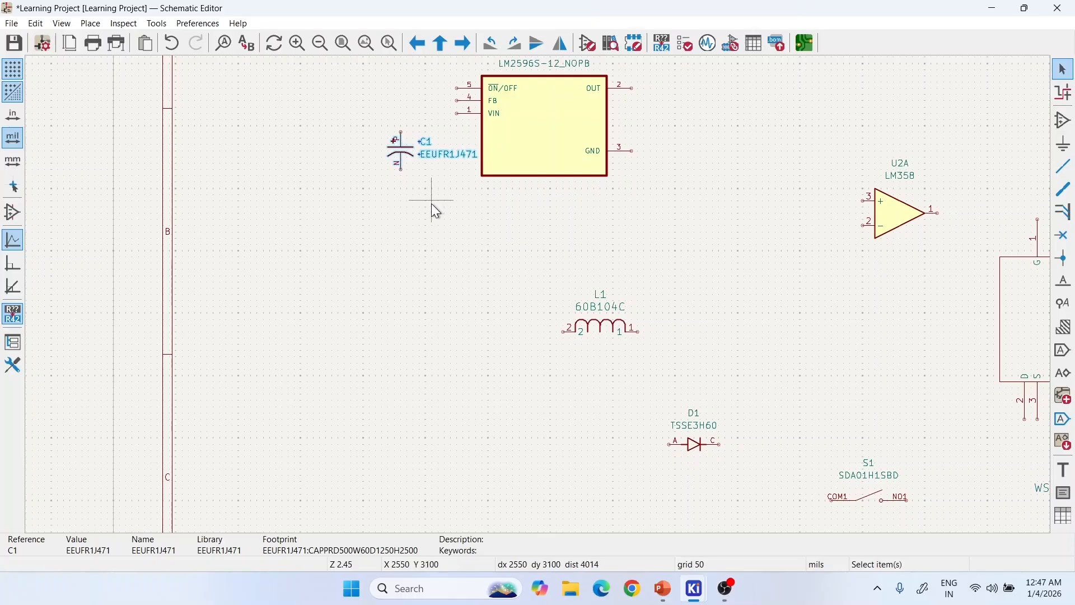
- Move diode D1 to the right of regulator U1 and rotate it upright with its cathode up
click(693, 442)
drag(693, 442, 664, 115)
key(r)
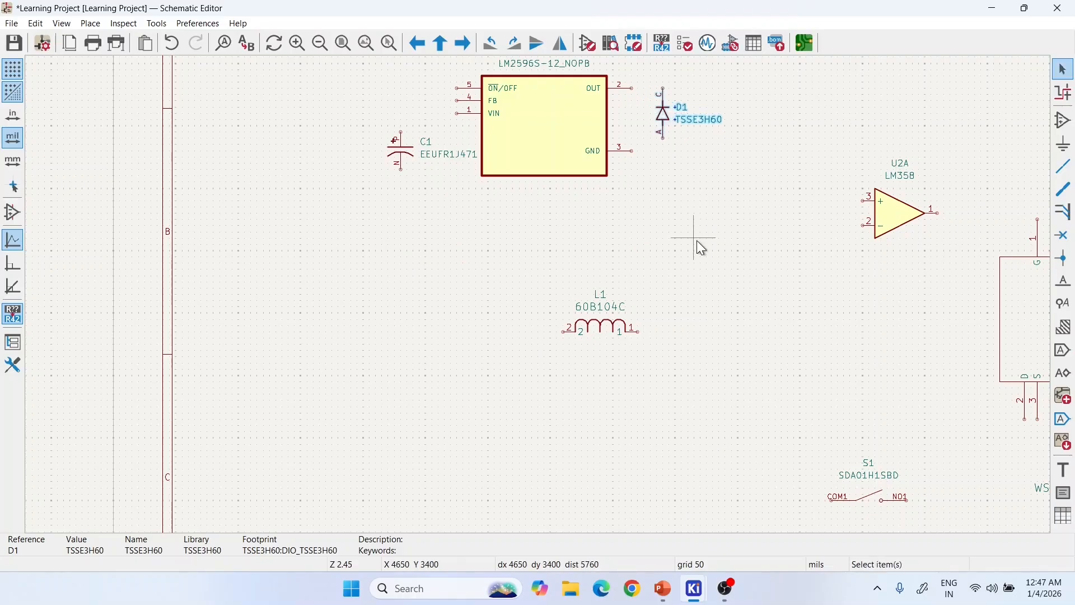
- Move inductor L1 to the upper right of diode D1, level with regulator U1's OUT pin
click(593, 321)
drag(596, 323, 646, 226)
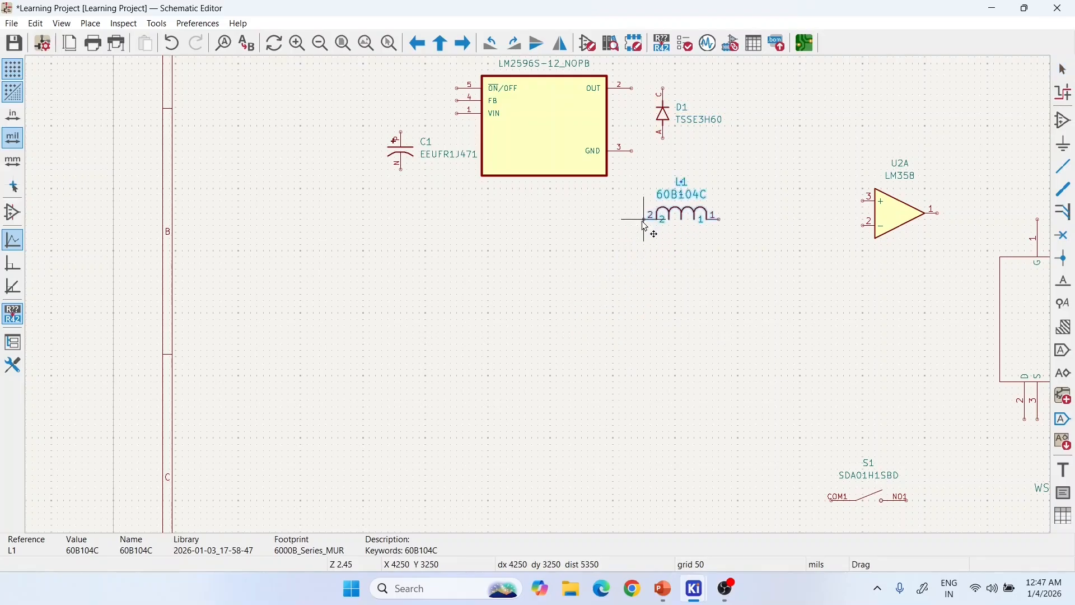
drag(645, 226, 680, 95)
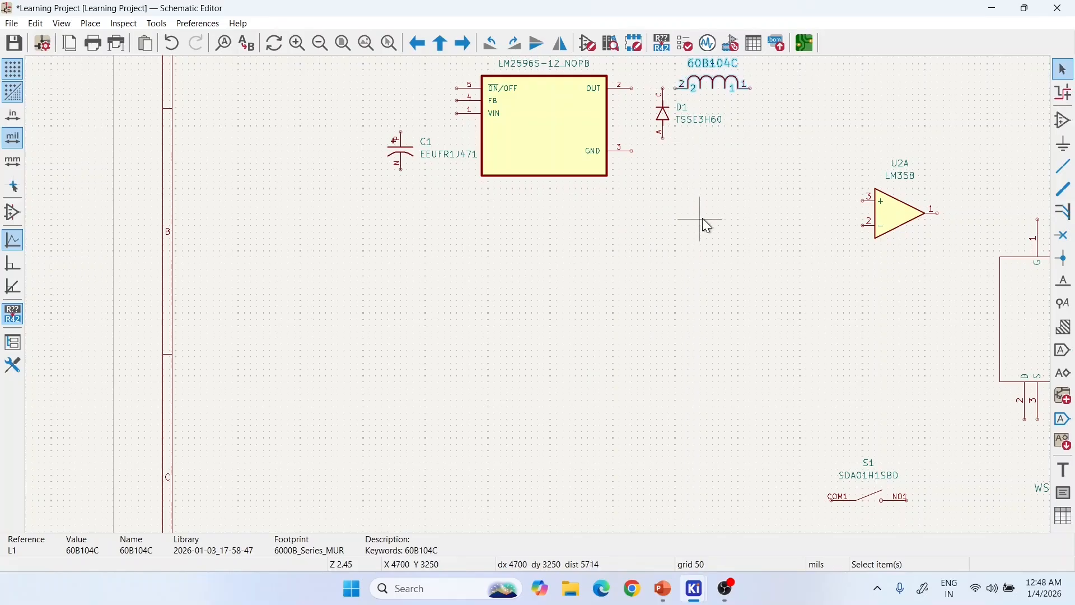
- Move resistor R6 just below regulator U1's lower left corner and shift capacitor C1 further left
scroll(849, 264, down, 2)
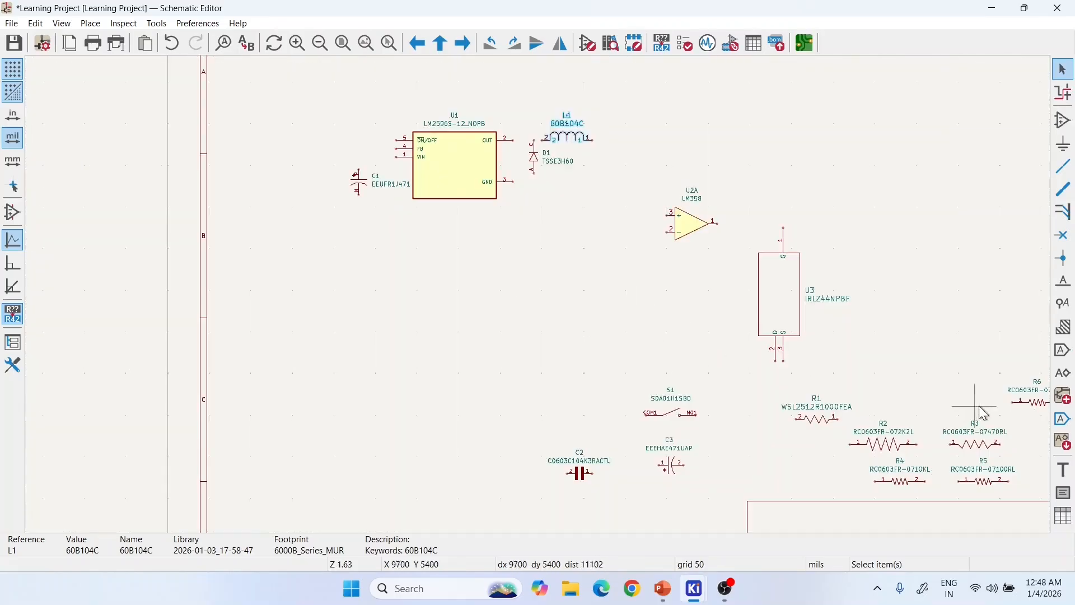
drag(1036, 410, 408, 229)
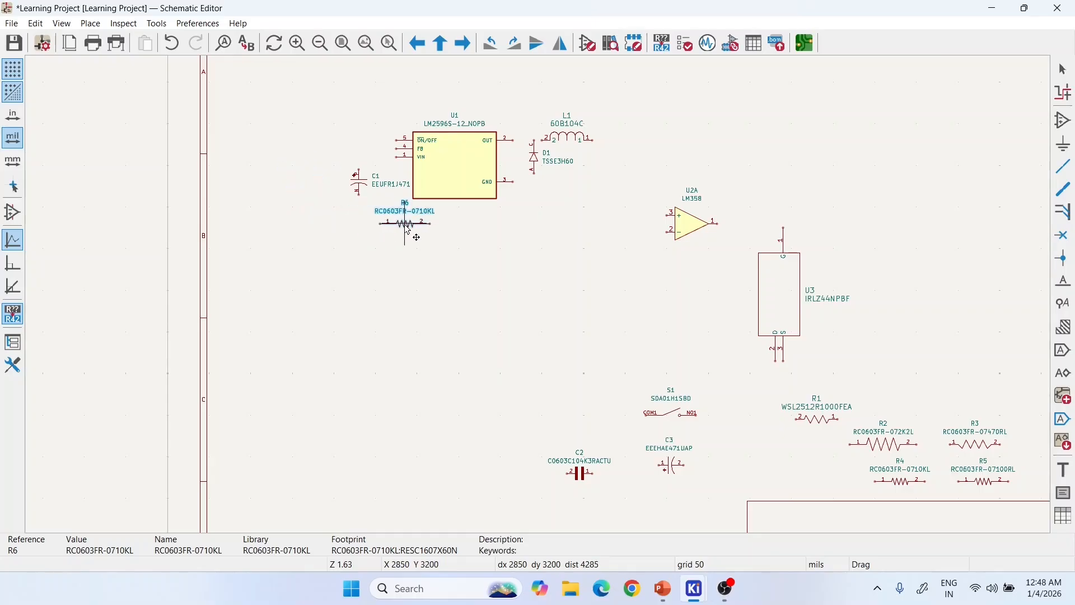
drag(364, 190, 297, 192)
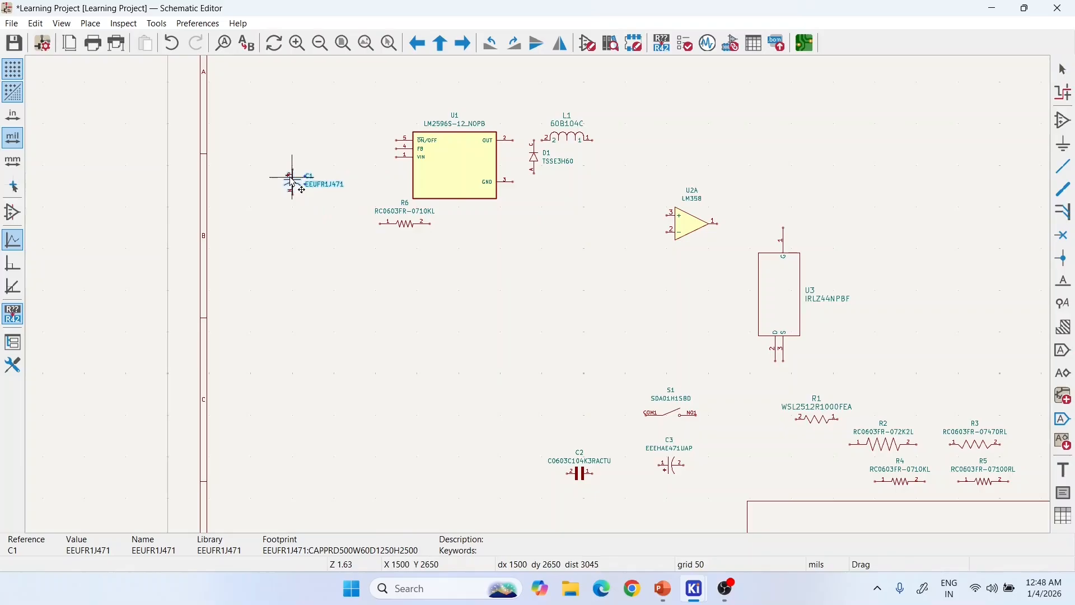
- Stand resistor R6 upright between C1 and U1 with pin 1 up, and lower its value text beside pin 2
click(406, 225)
key(r)
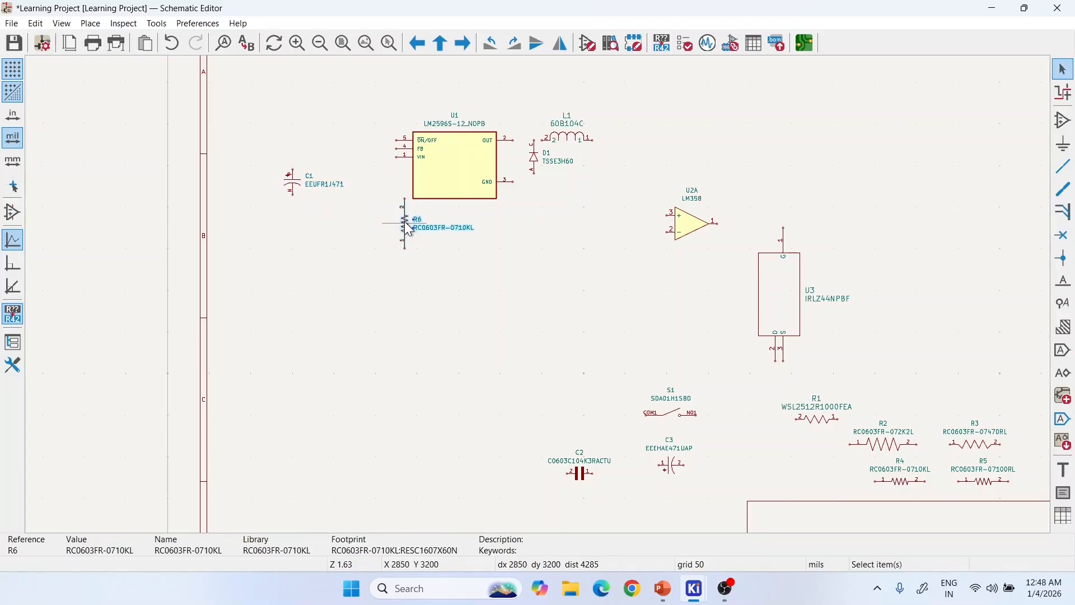
drag(409, 229, 374, 198)
key(r)
key(r)
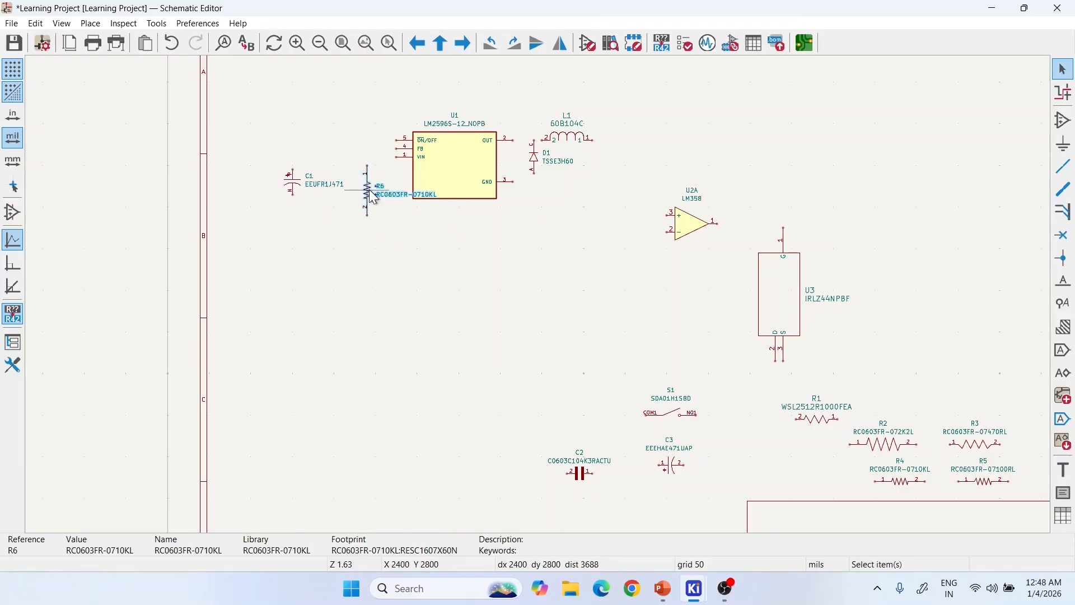
click(426, 249)
drag(395, 203, 376, 211)
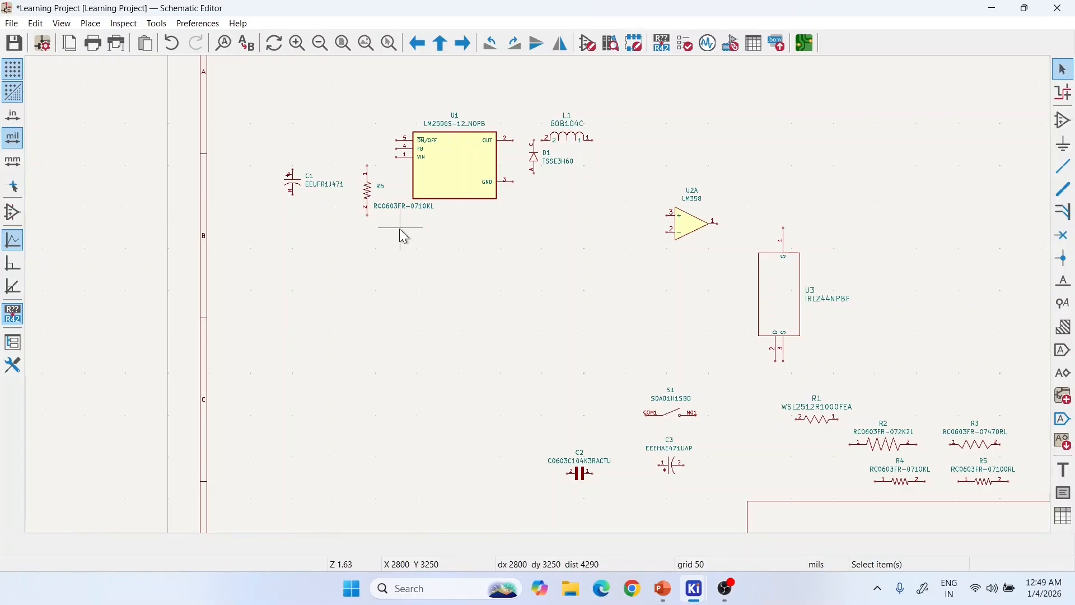
- Move switch S1 directly above regulator U1
click(676, 415)
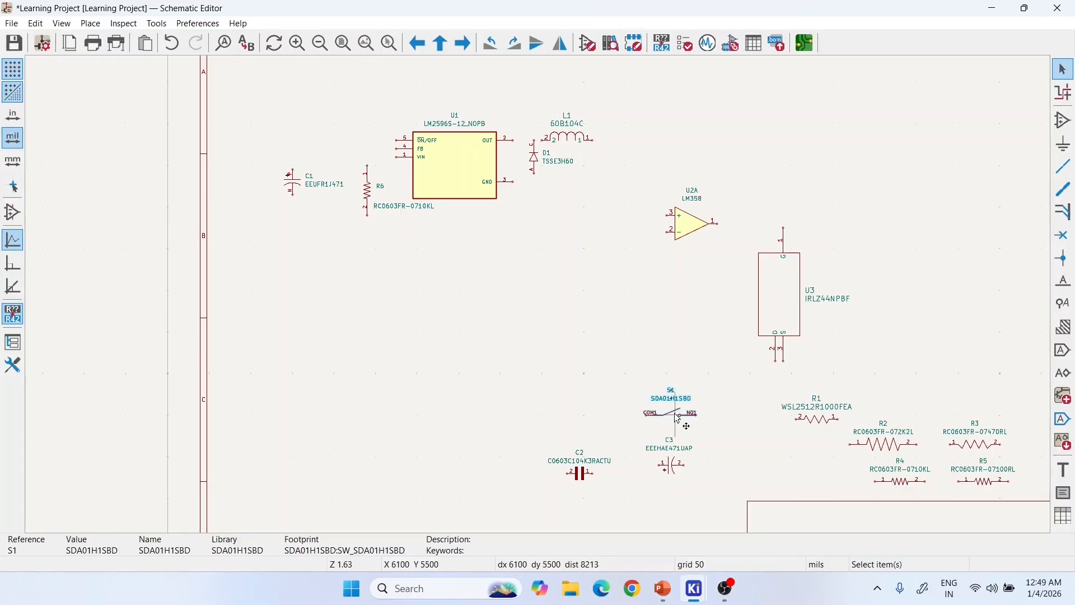
drag(677, 416, 445, 96)
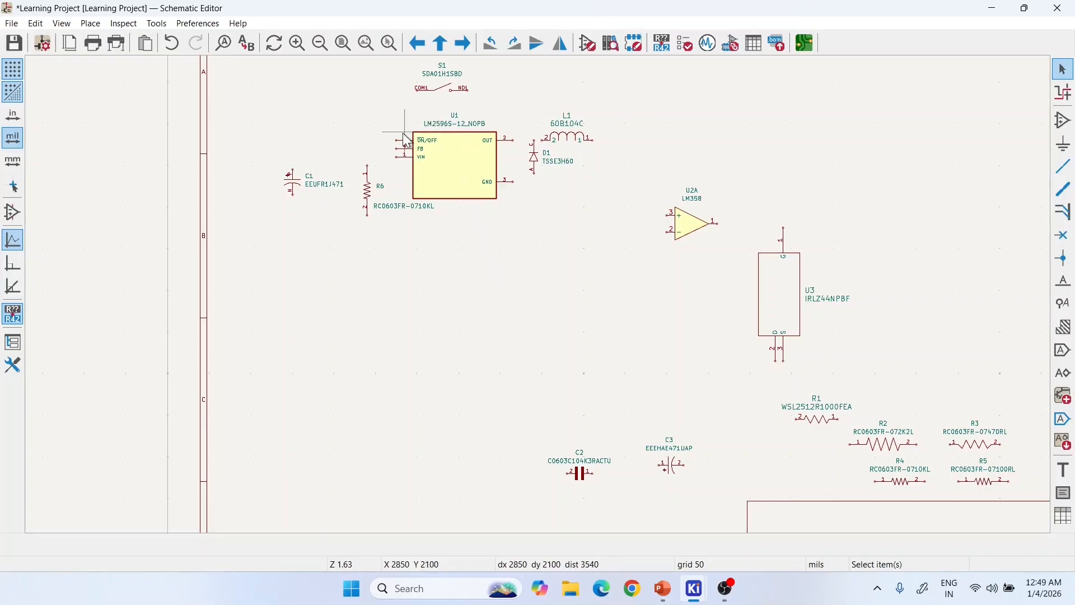
mouse_move(442, 89)
mouse_down()
mouse_move(364, 110)
mouse_move(443, 102)
mouse_up()
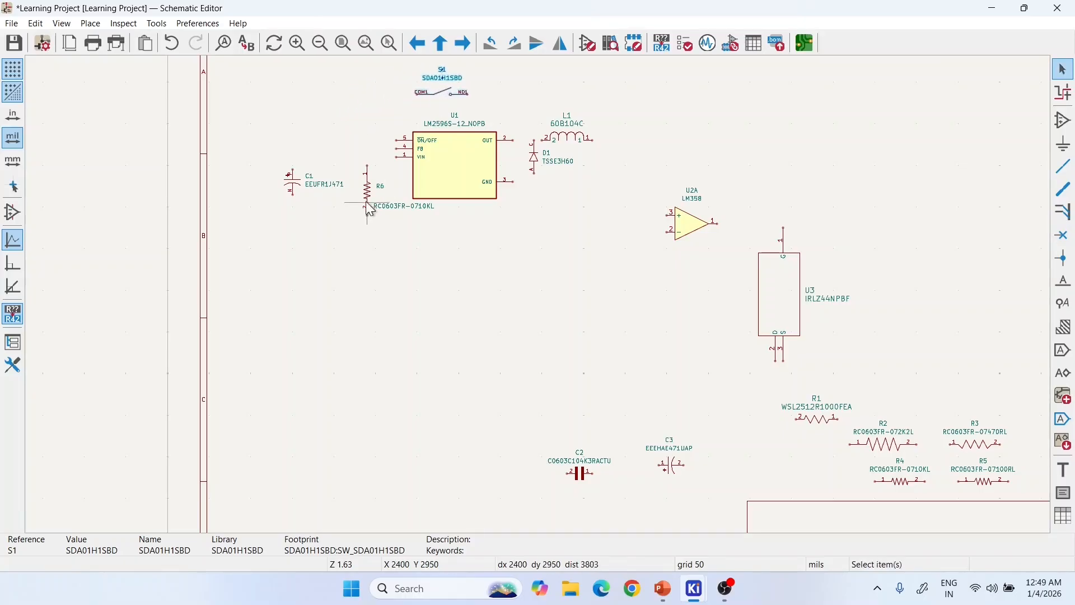
- Lay resistor R6 horizontally above U1 with switch S1 shifted to its right, and bring capacitor C1 back closer to U1
click(368, 190)
drag(368, 189, 485, 96)
key(r)
double_click(439, 95)
click(550, 73)
double_click(378, 96)
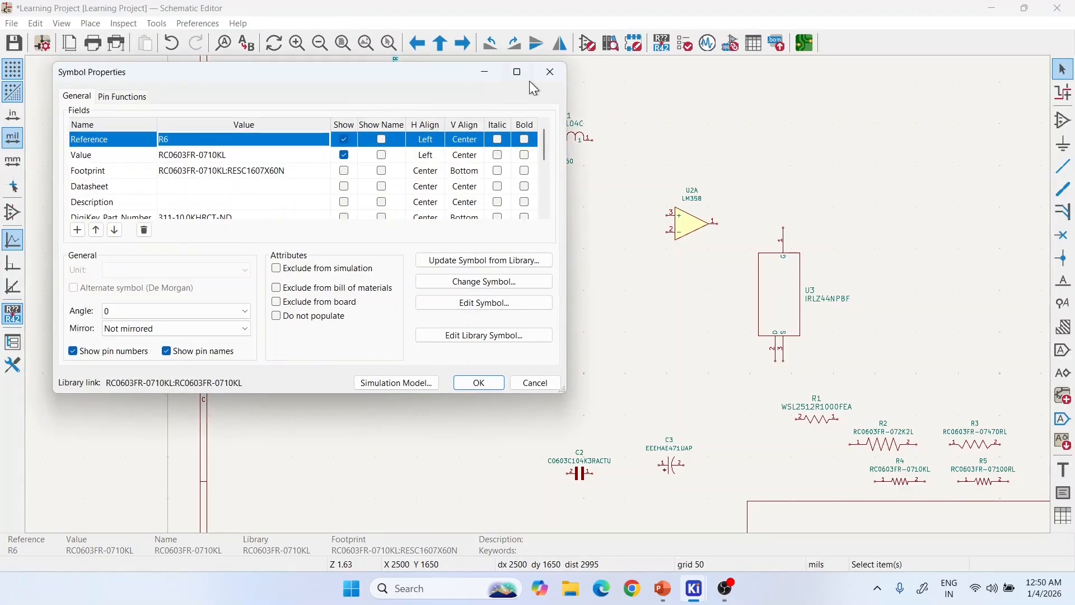
click(551, 73)
drag(378, 94, 408, 98)
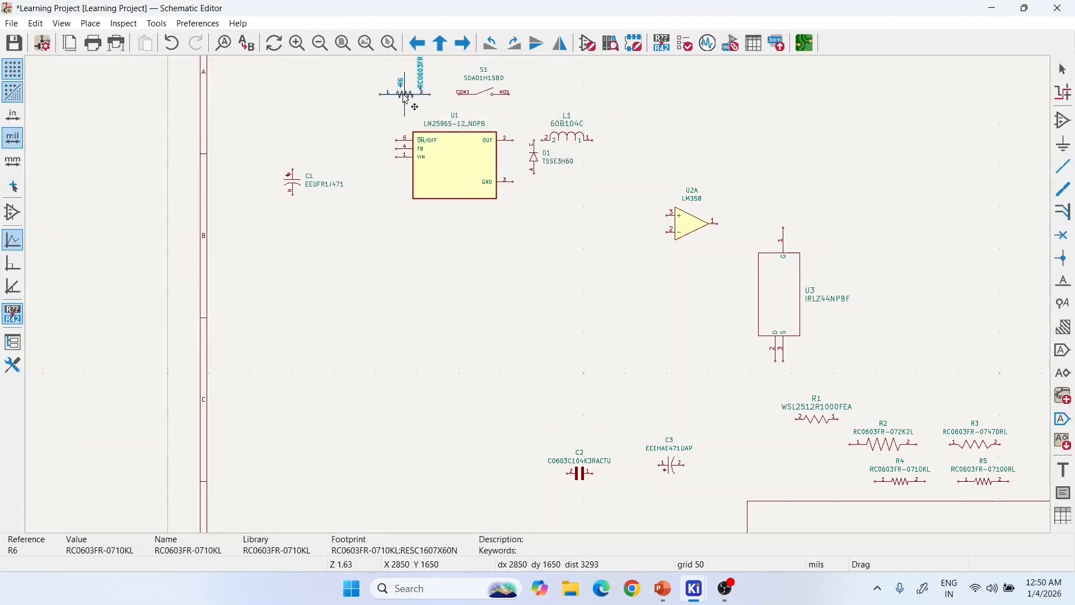
drag(293, 180, 352, 183)
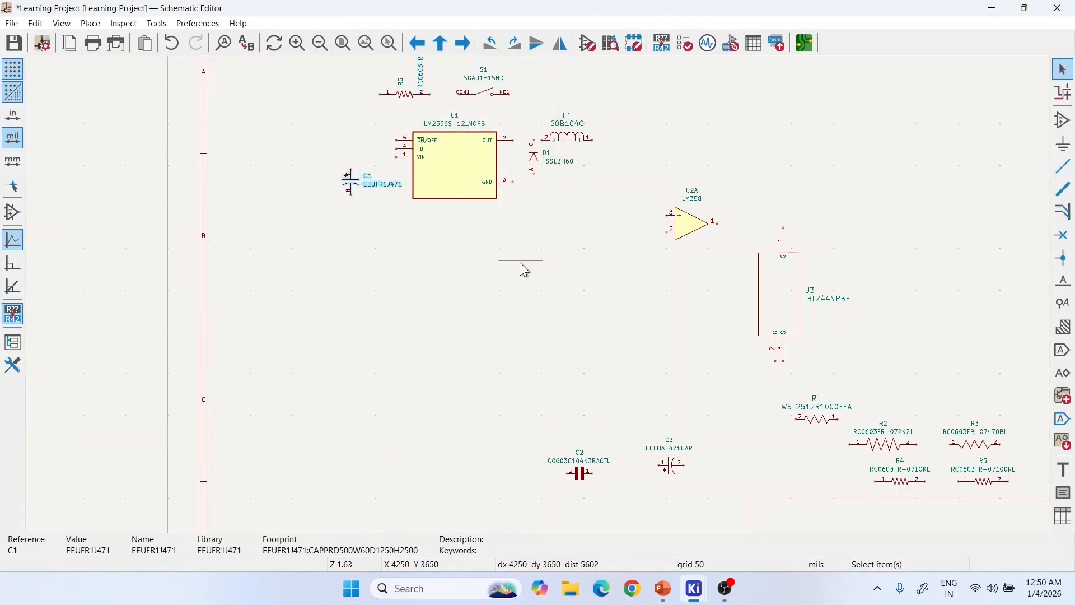
click(521, 261)
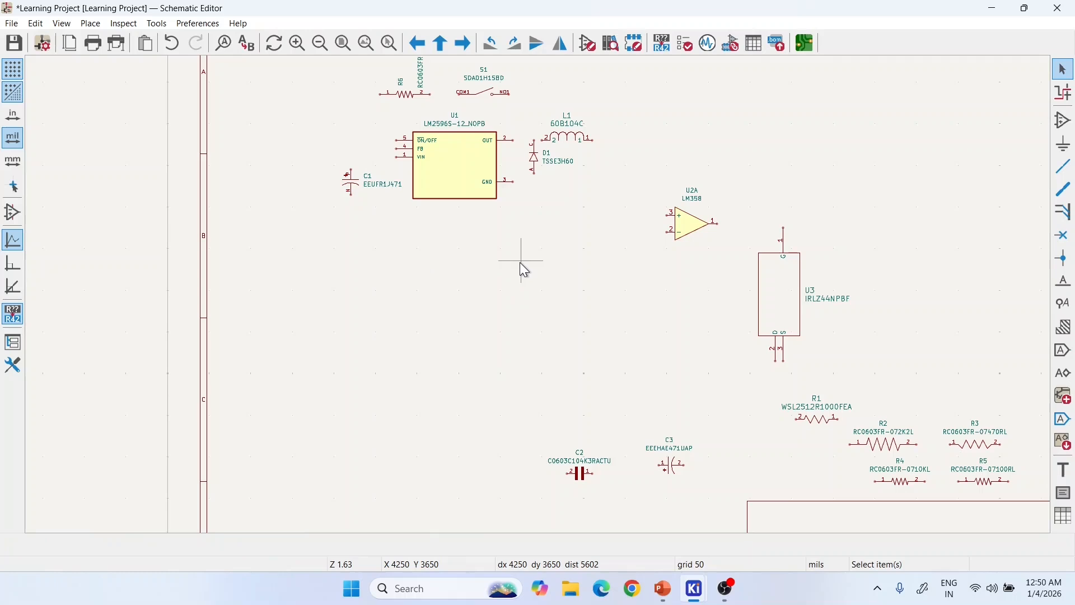
- Move resistor R2 to the right of inductor L1 and position op-amp U2A below and to the right of R2
drag(688, 212, 673, 191)
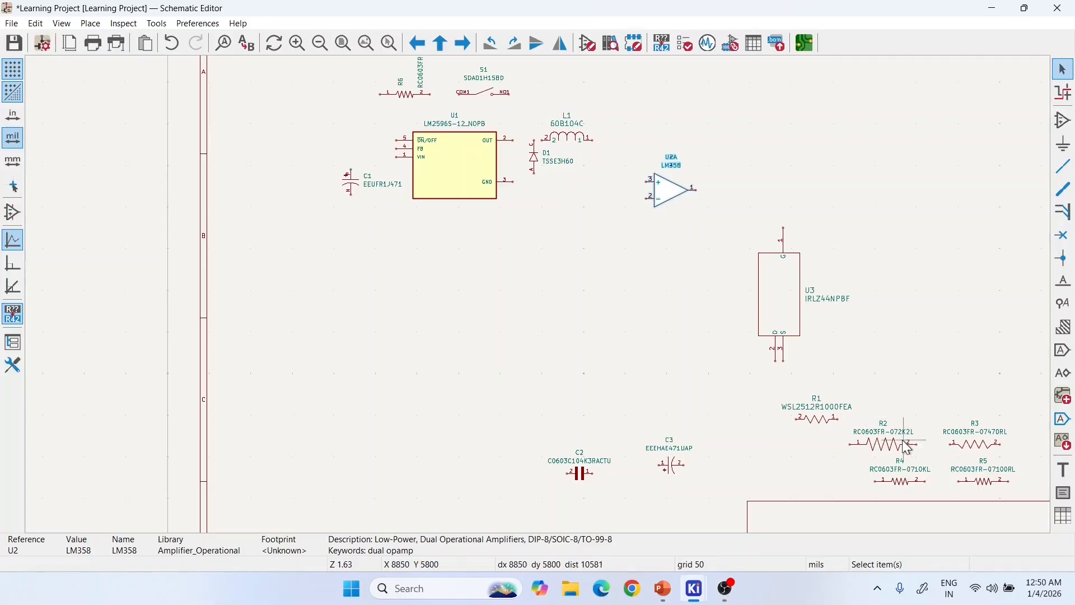
click(885, 448)
drag(885, 448, 651, 153)
double_click(672, 191)
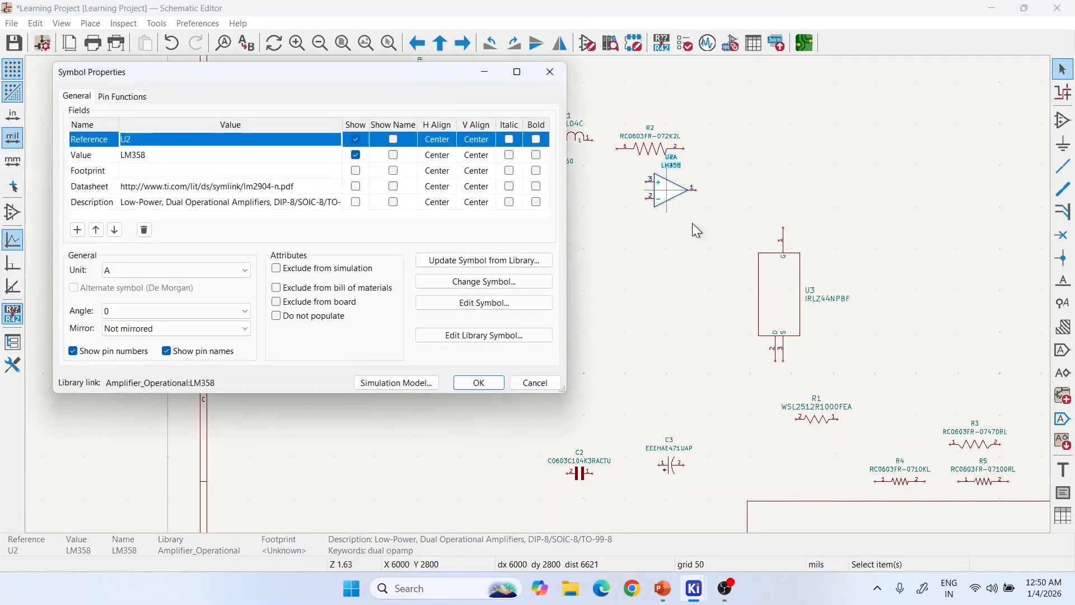
click(549, 72)
drag(671, 191, 707, 215)
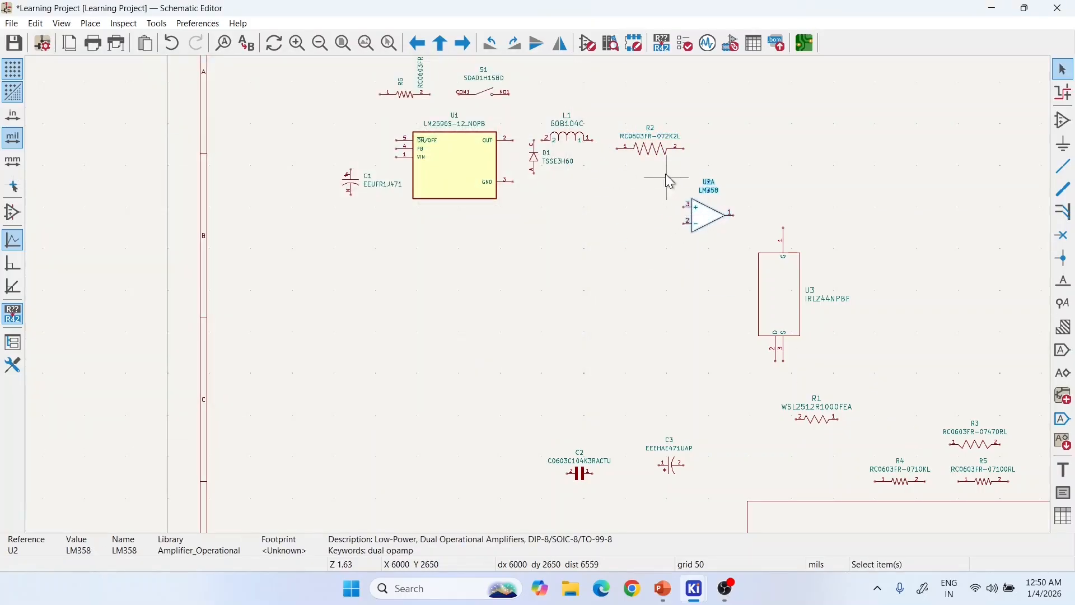
- Stand resistor R2 upright above and left of op-amp U2A, and place resistor R3 upright directly below R2
click(666, 159)
key(r)
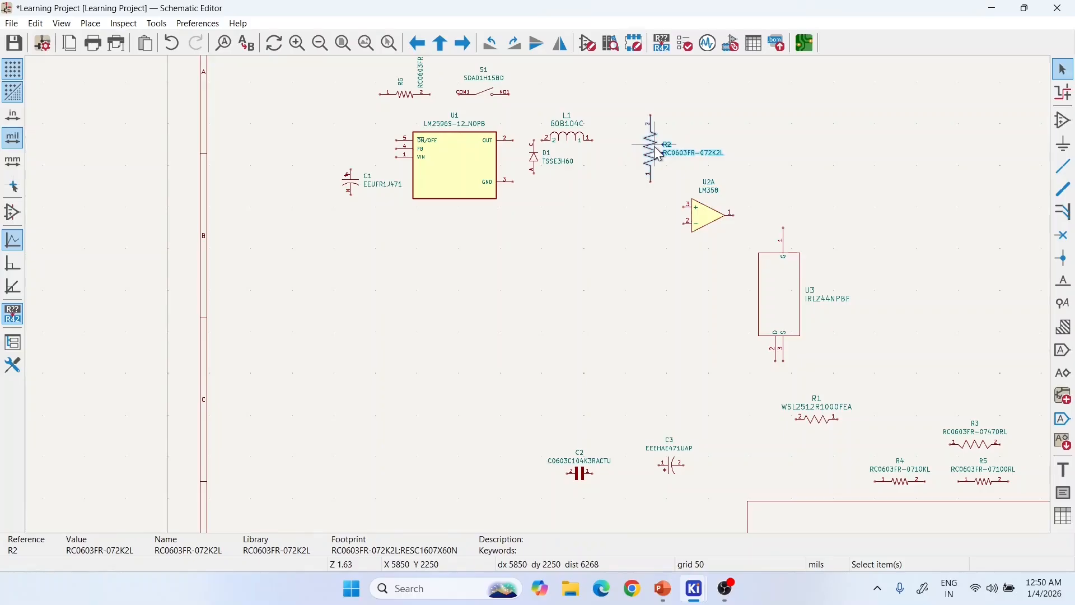
drag(659, 155, 638, 161)
click(687, 323)
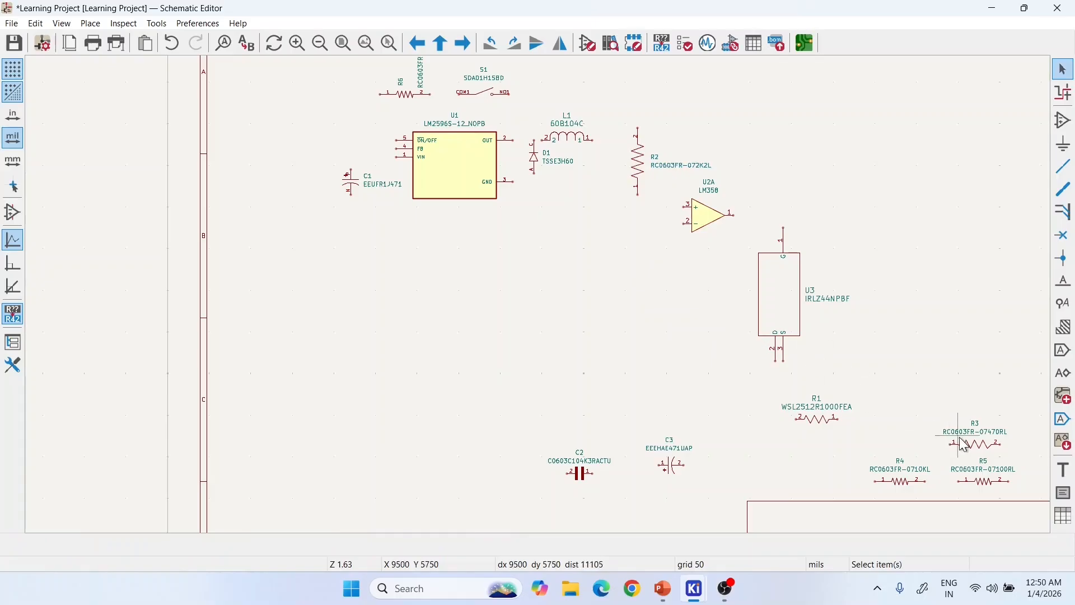
drag(964, 445, 641, 252)
key(r)
click(675, 321)
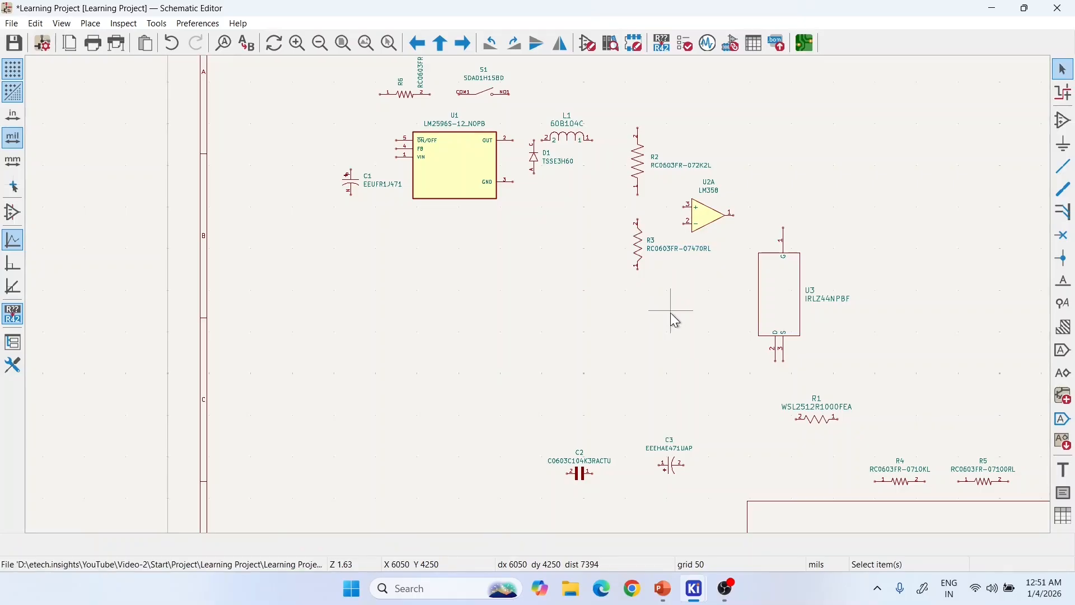
- Place capacitor C2 below op-amp U2A, rotated upright with pin 1 up
click(581, 473)
drag(581, 473, 683, 273)
key(r)
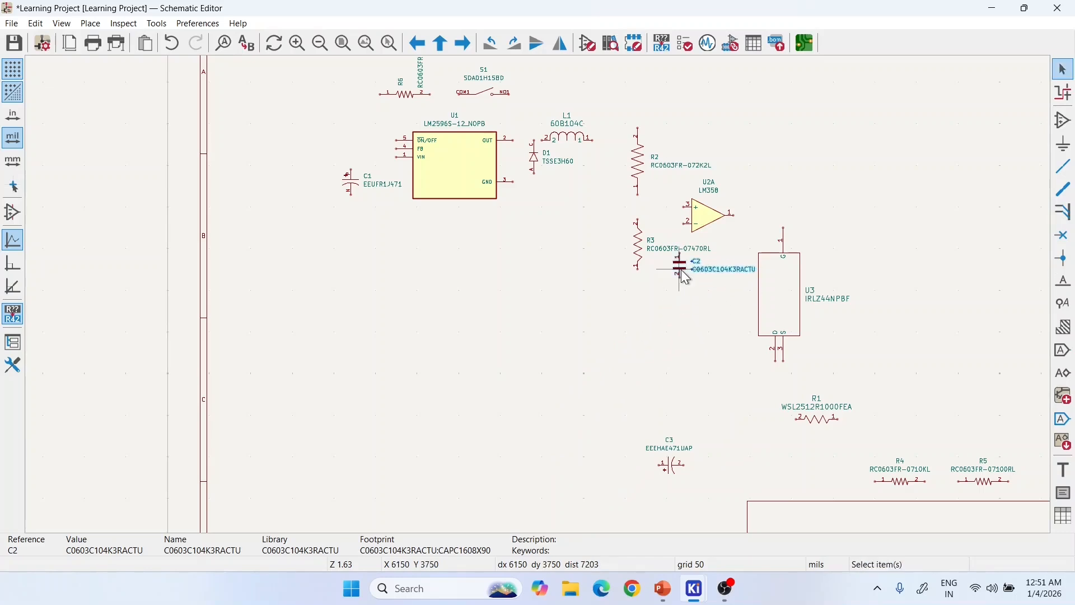
click(691, 322)
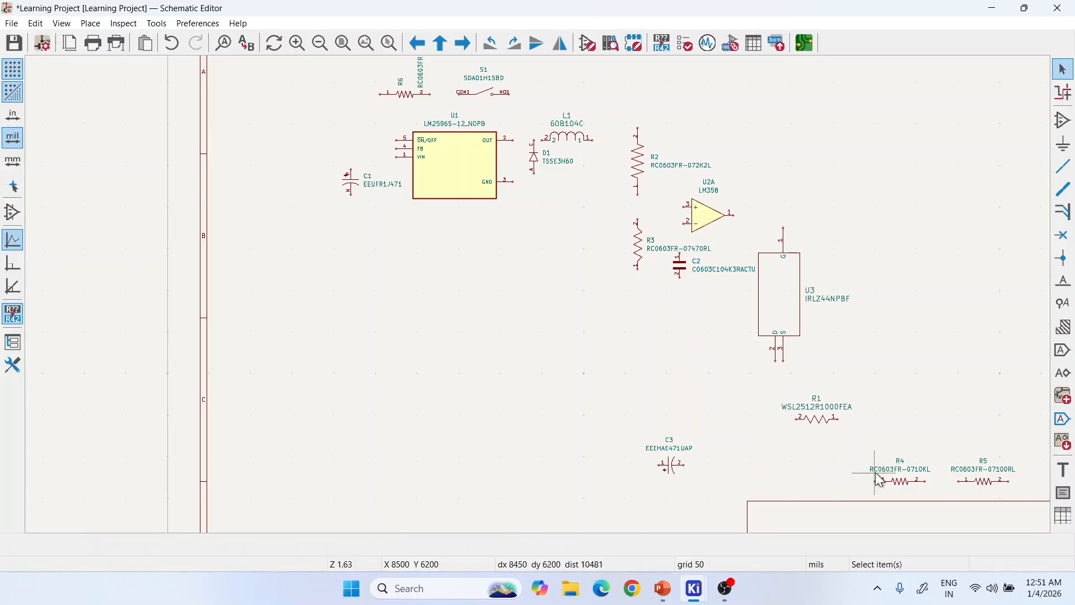
- Line up resistors R5 and R4 beside the output of U2A, and shift U3 slightly right beneath them
drag(985, 473, 780, 220)
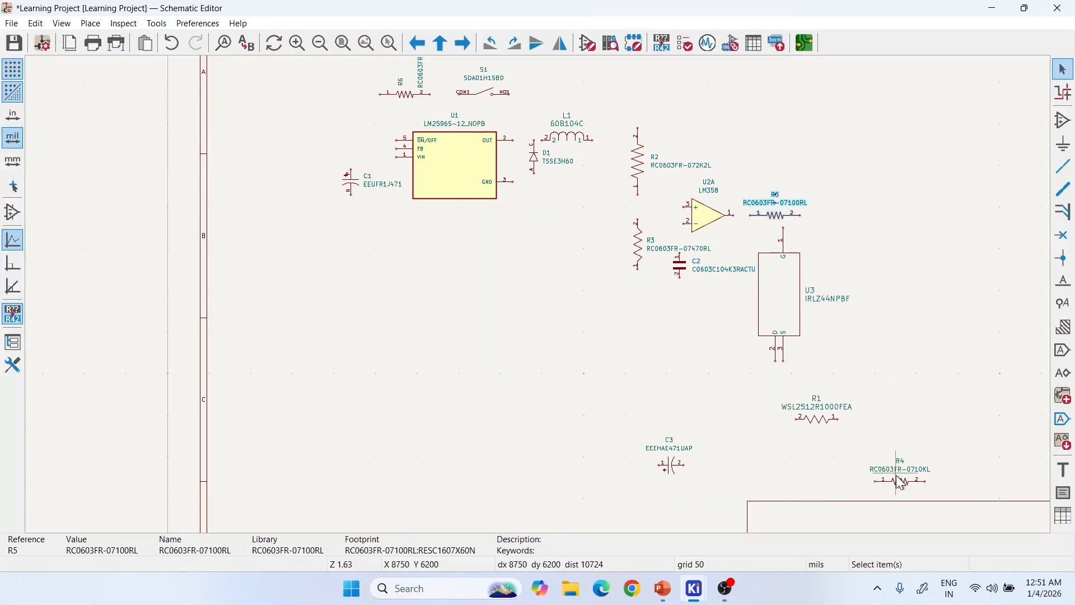
drag(902, 483, 845, 216)
drag(784, 296, 812, 230)
click(813, 238)
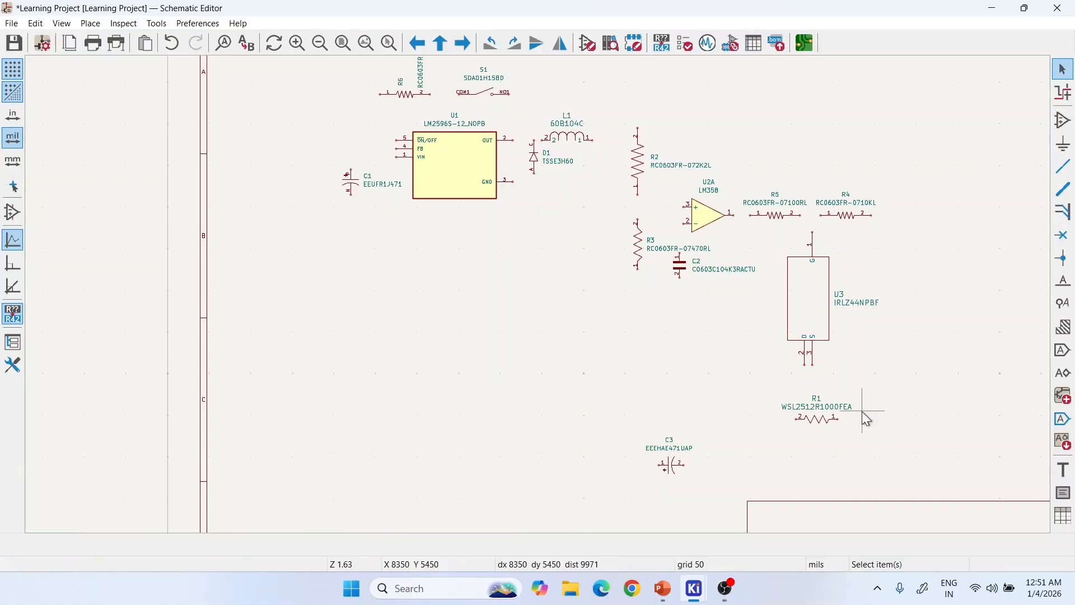
- Move resistor R1 to just below and left of U3's lower pins
double_click(818, 420)
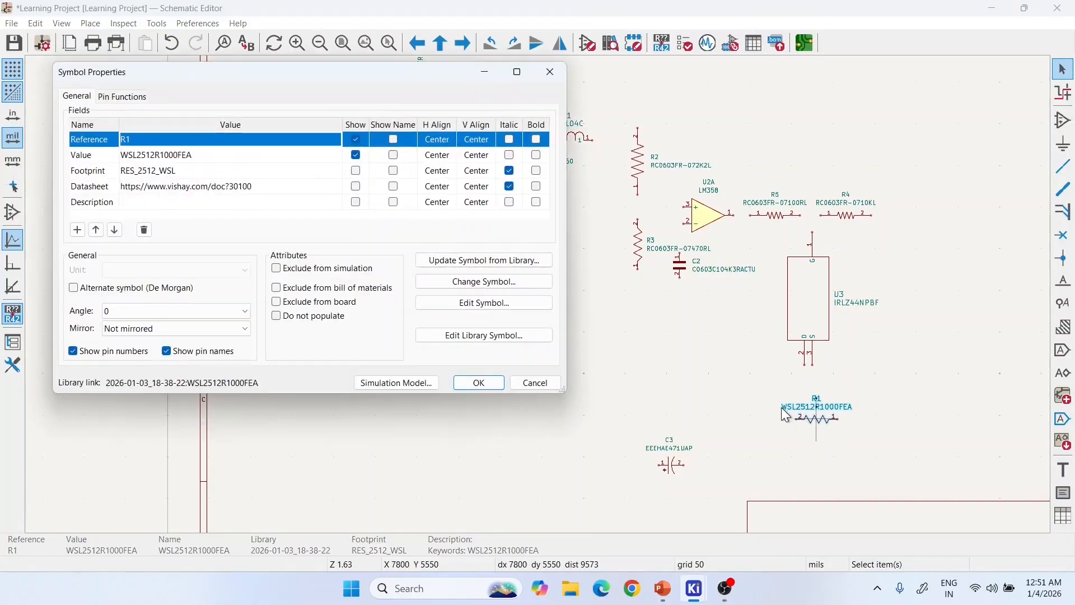
click(551, 72)
drag(818, 420, 787, 413)
- Rotate capacitor C3 upright with pin 1 up and place it below and left of resistor R1
drag(668, 469, 672, 404)
key(r)
key(r)
key(r)
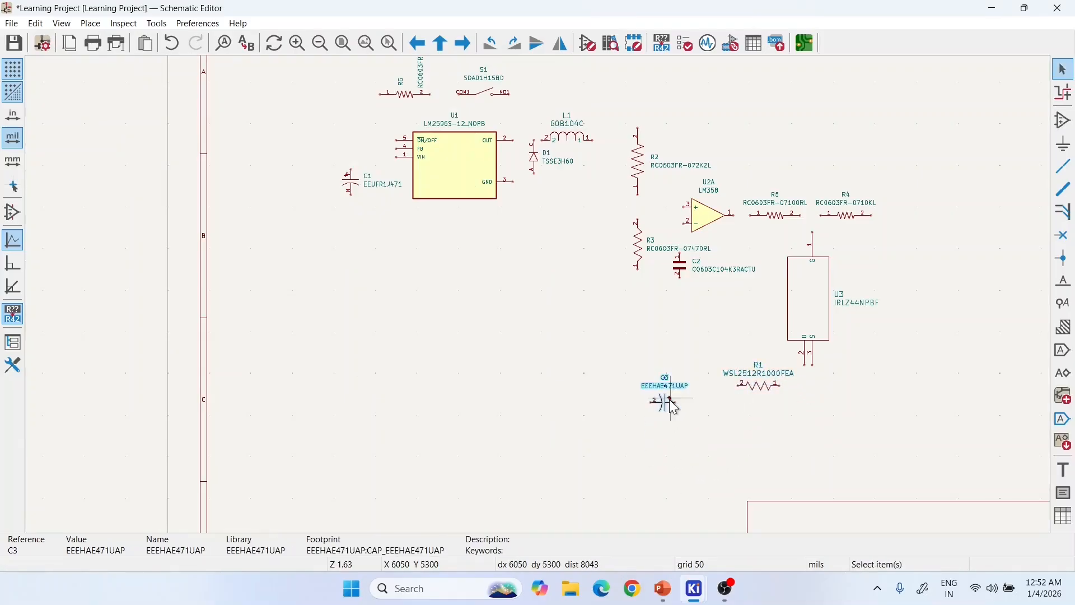
drag(671, 402, 714, 402)
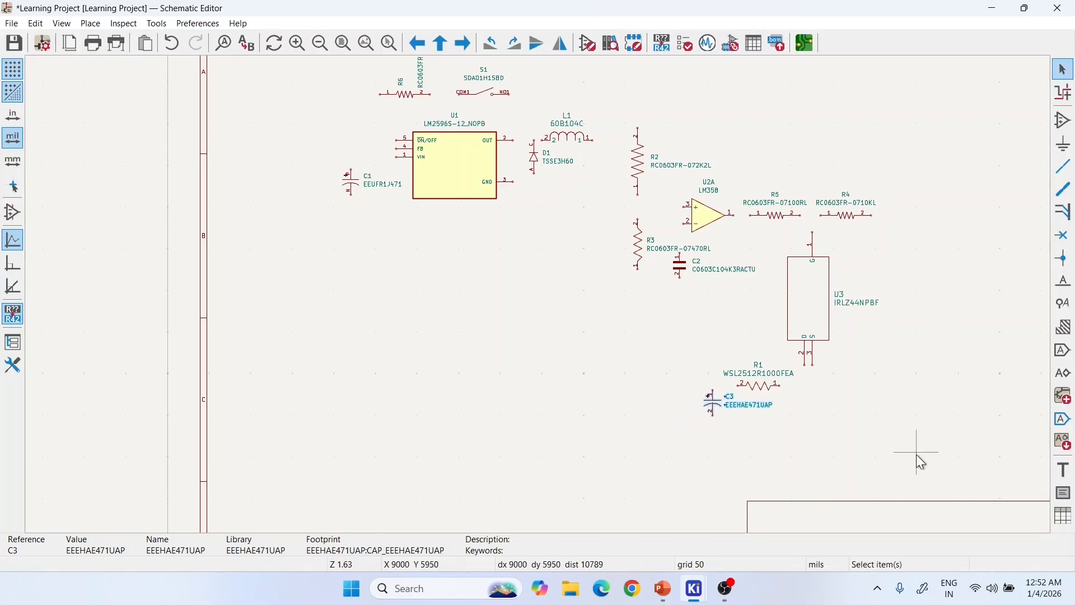
scroll(708, 356, down, 1)
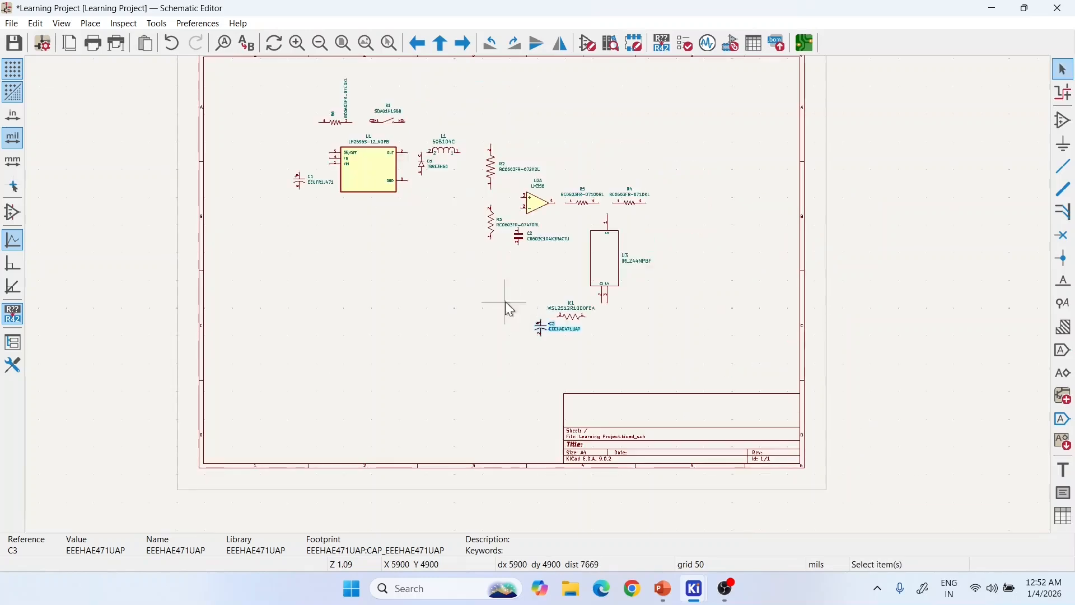
click(498, 300)
scroll(456, 291, up, 1)
scroll(541, 298, down, 1)
click(343, 44)
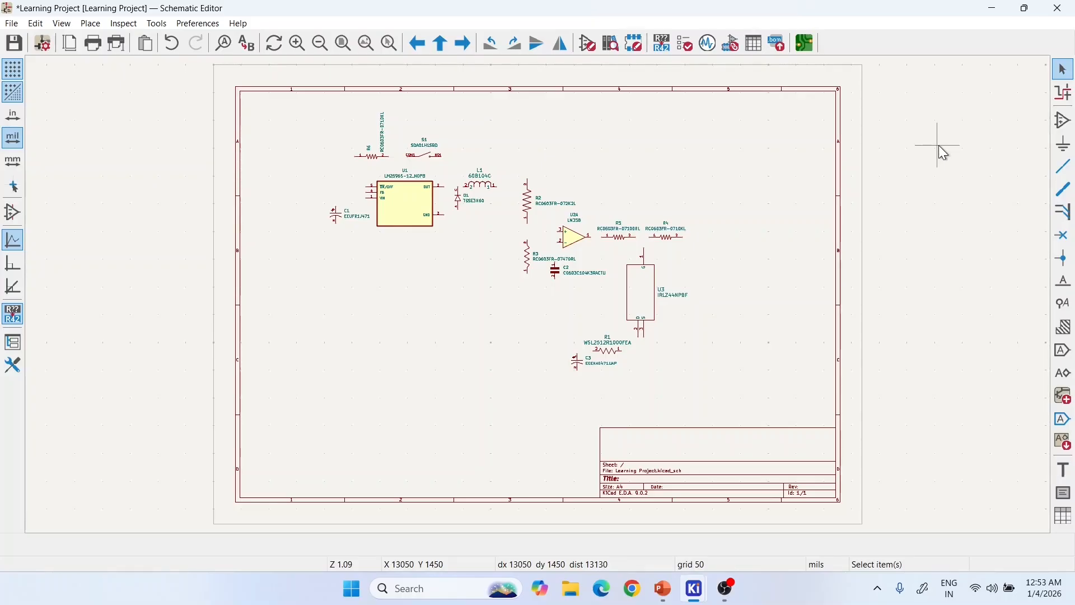
- Search the symbol library for "srew terminal" and place a Screw_Terminal_01x02 below capacitor C1
click(1067, 120)
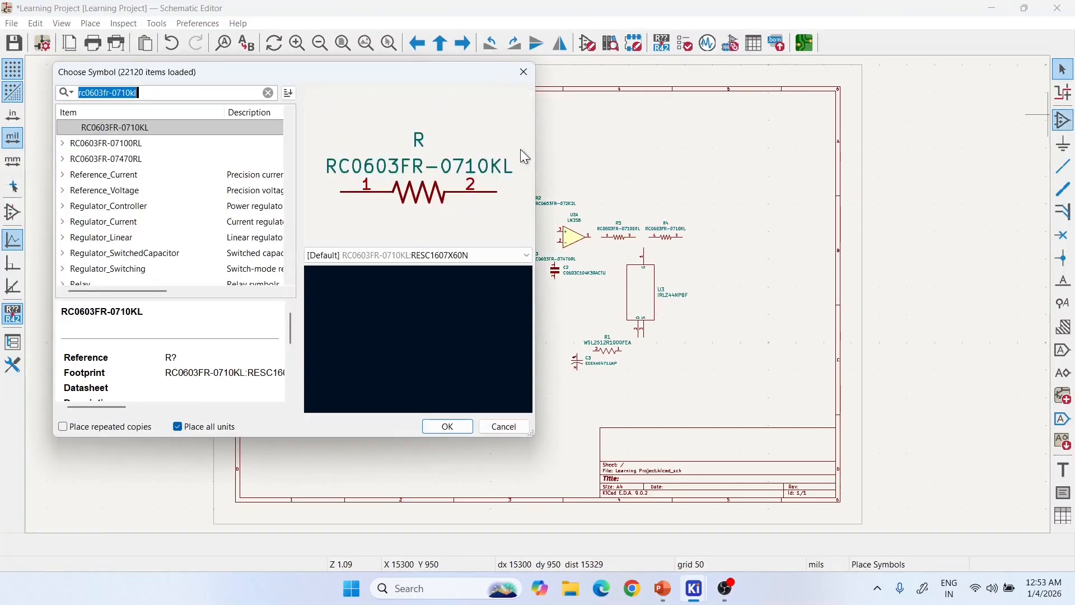
key(Escape)
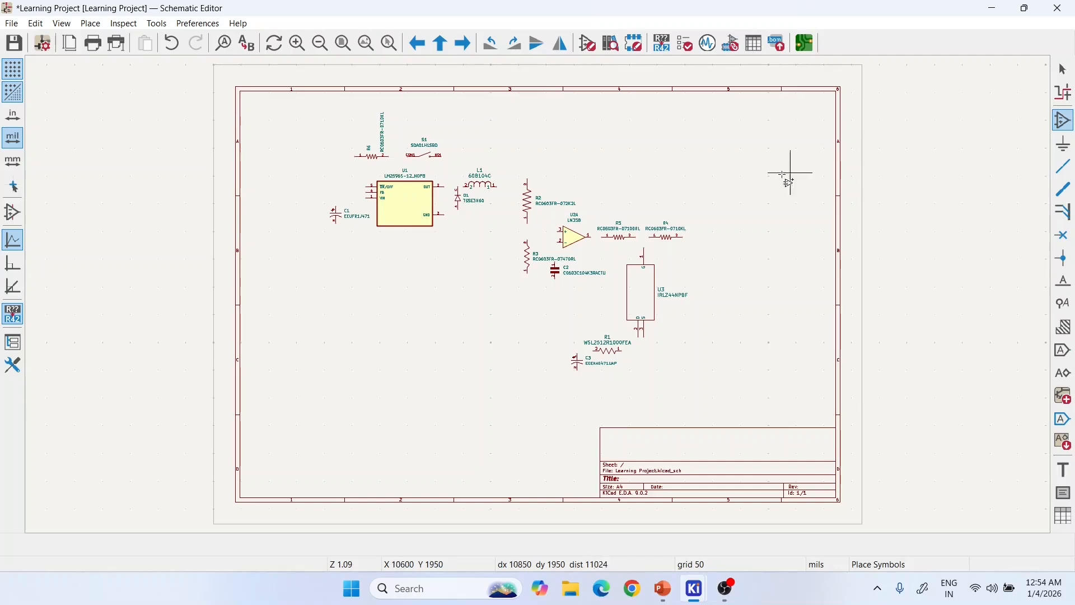
click(704, 178)
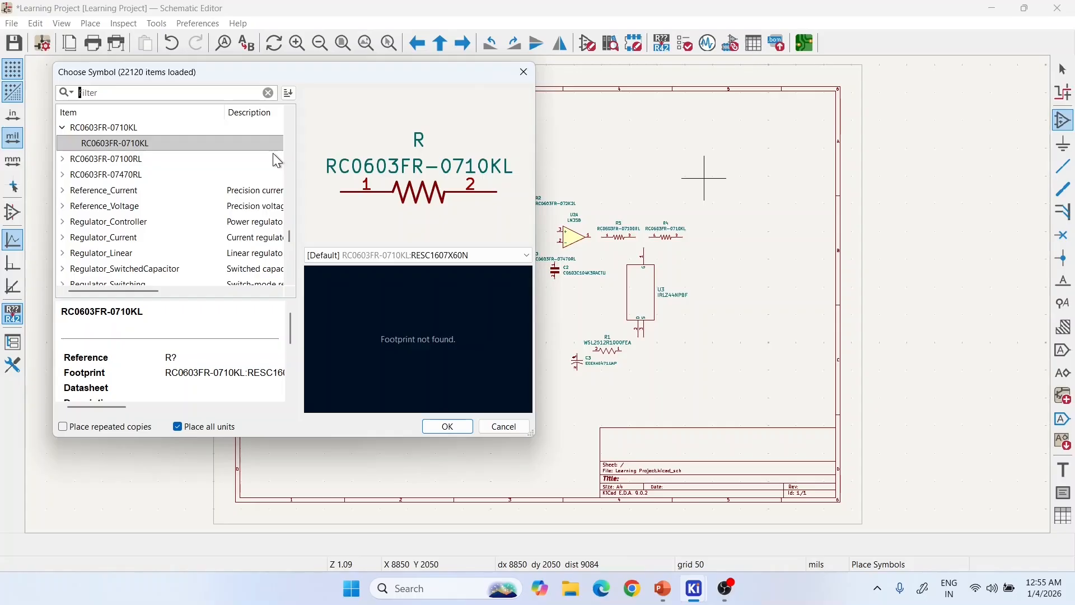
text(srew)
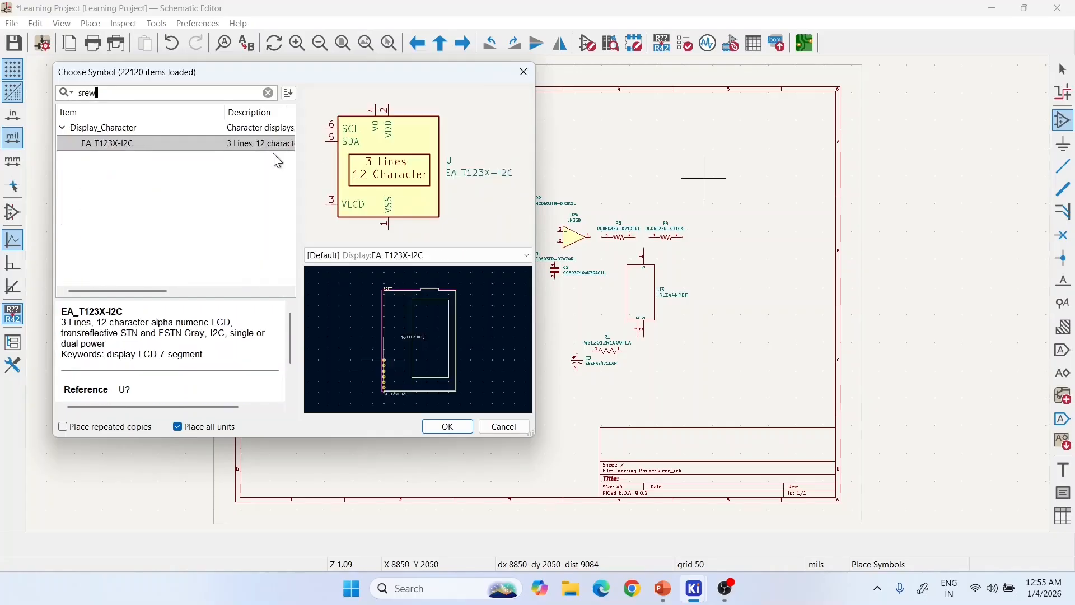
text( ter)
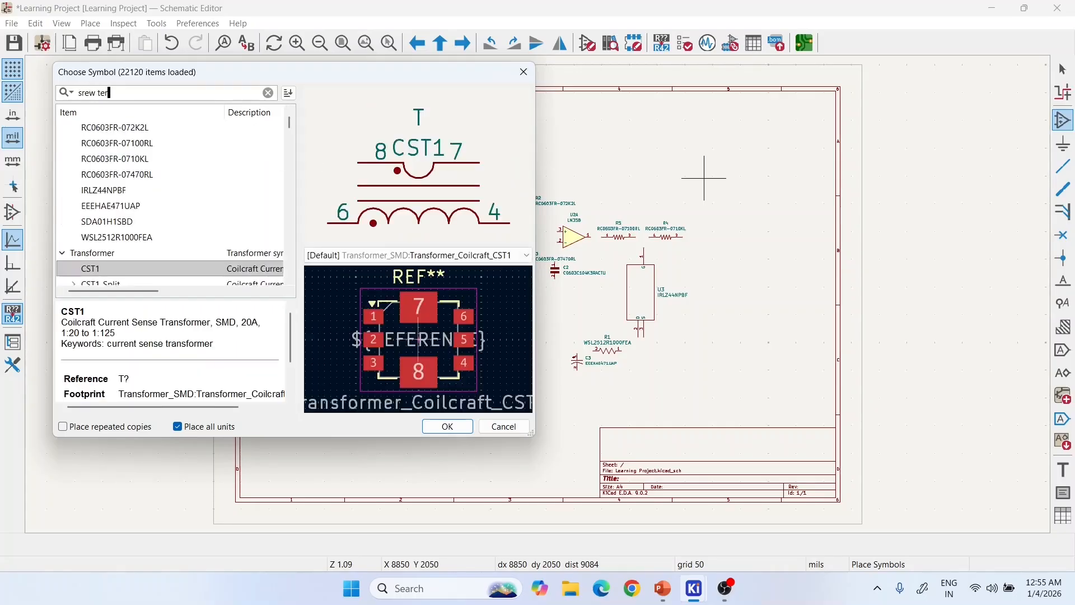
text(minal)
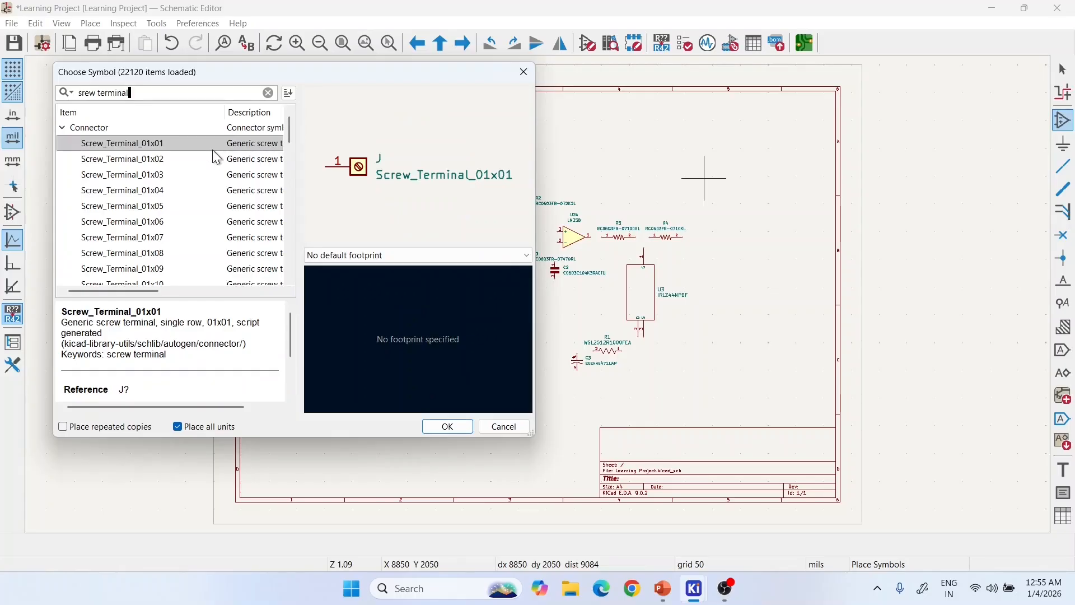
click(174, 161)
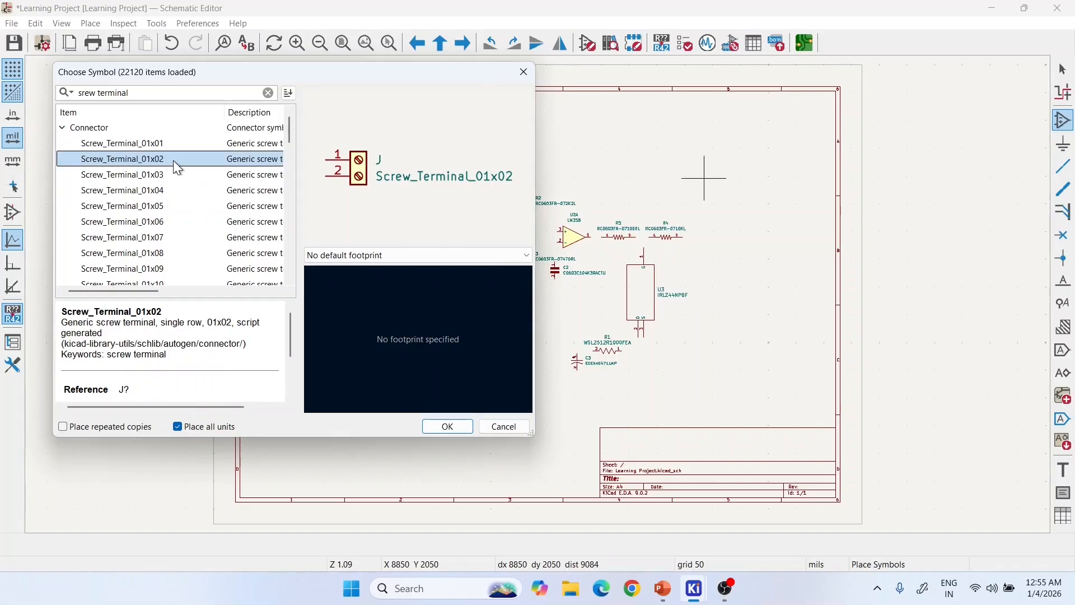
click(448, 426)
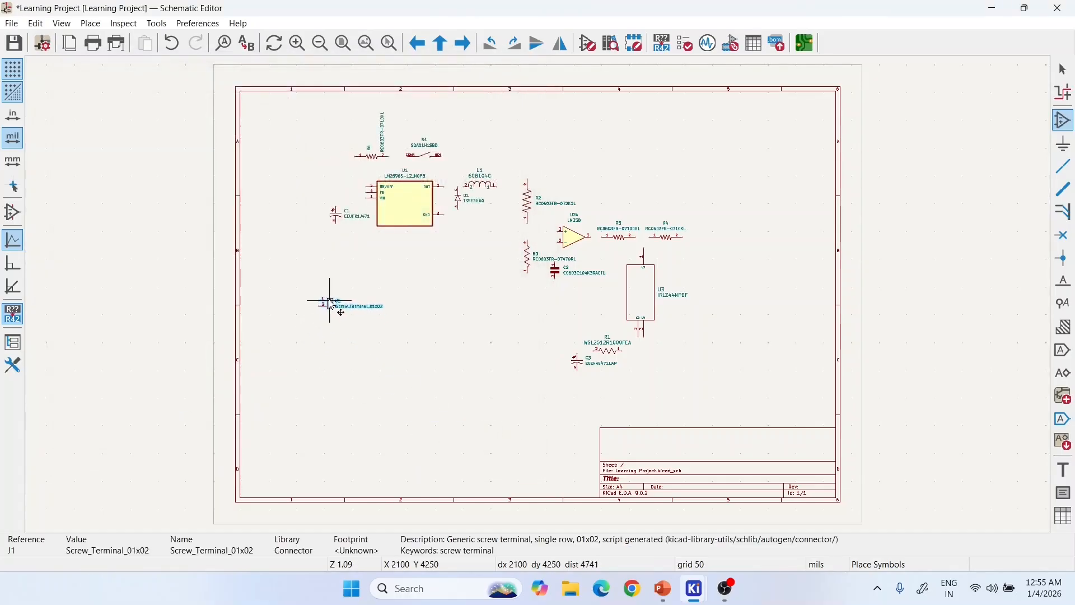
click(330, 305)
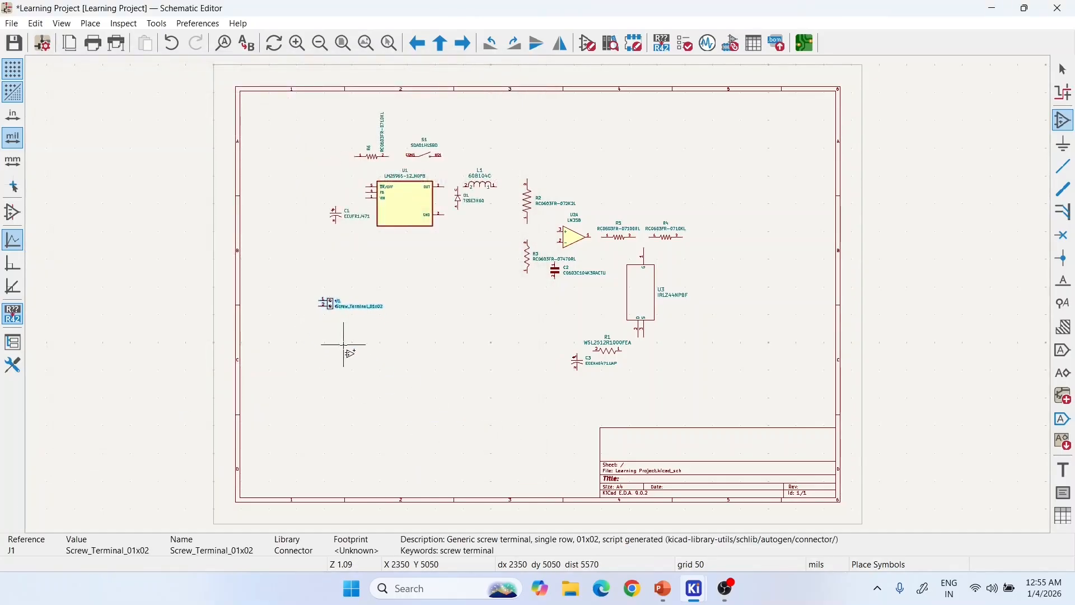
- Place a second Screw_Terminal_01x02 in the empty area to the left of R1 and C3
click(462, 343)
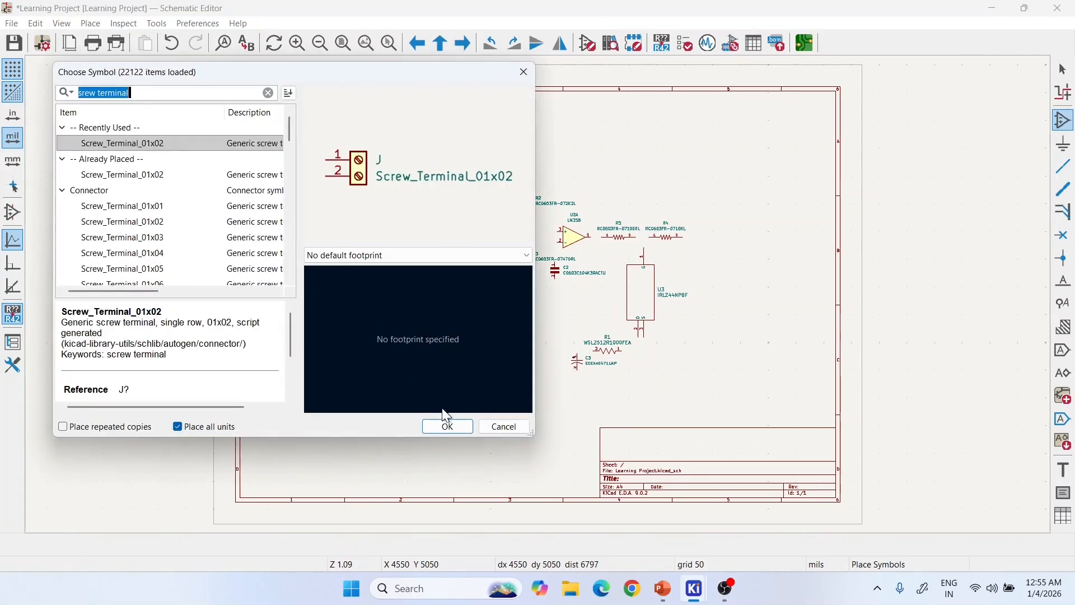
click(445, 428)
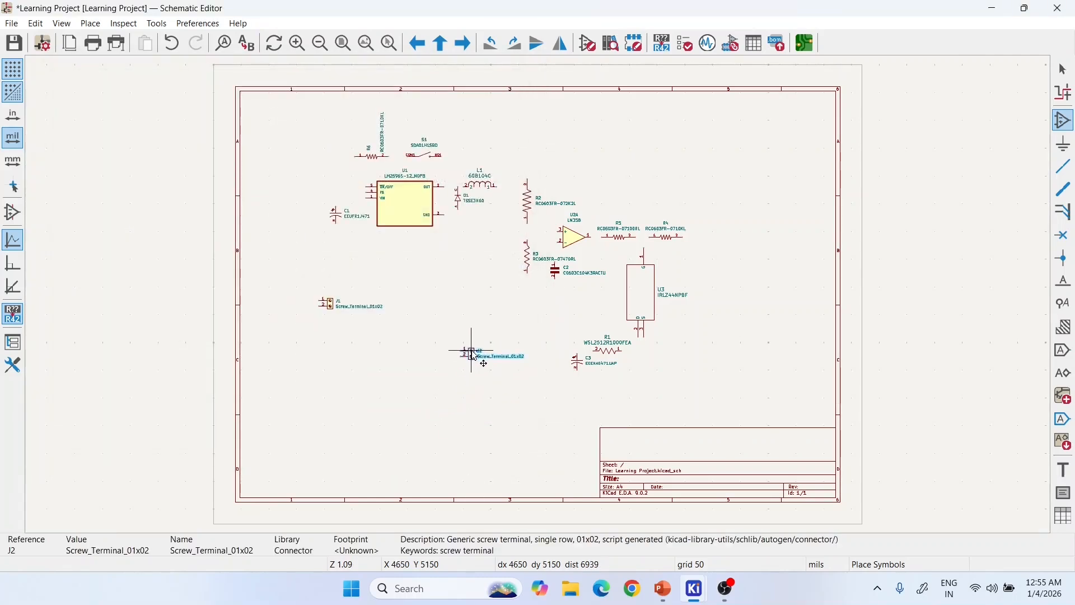
click(473, 356)
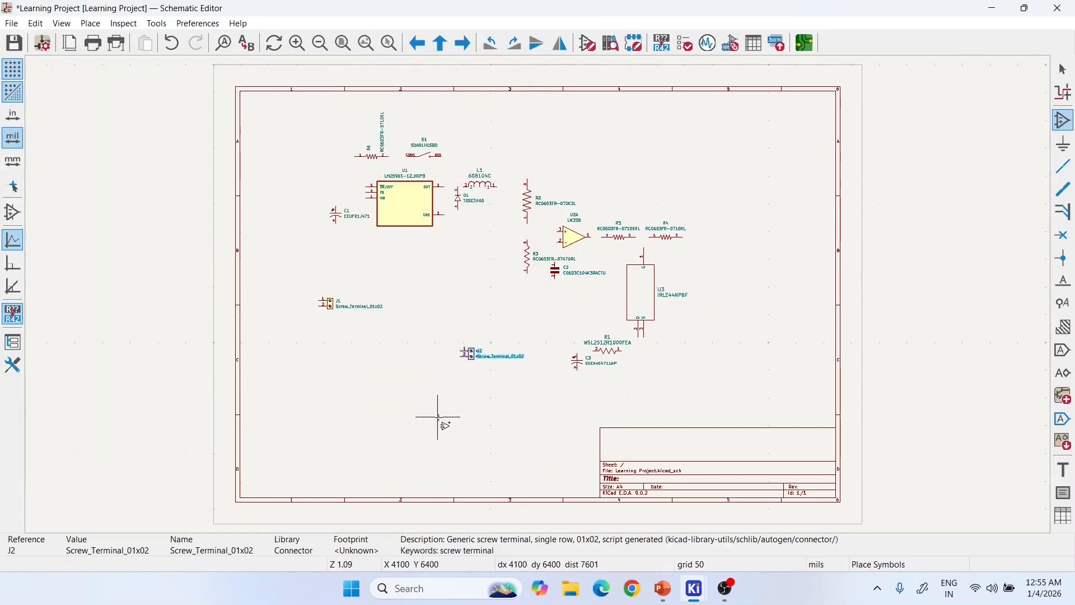
- Add a Barrel_Jack symbol with the BarrelJack_SwitchcraftConxall_RAPC10U_Horizontal footprint directly below screw terminal J1
click(391, 412)
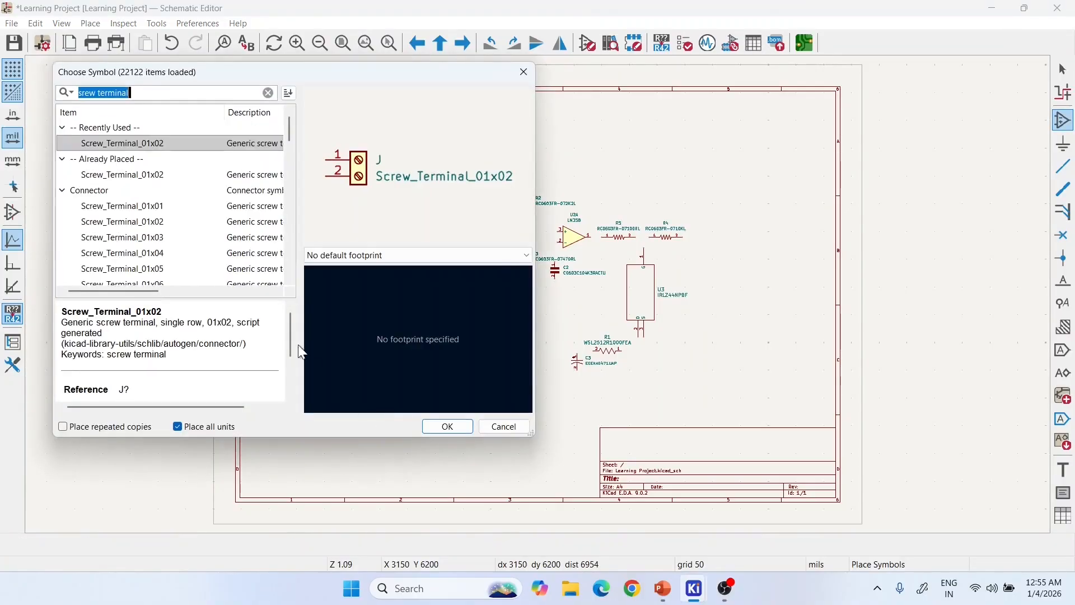
text(ba)
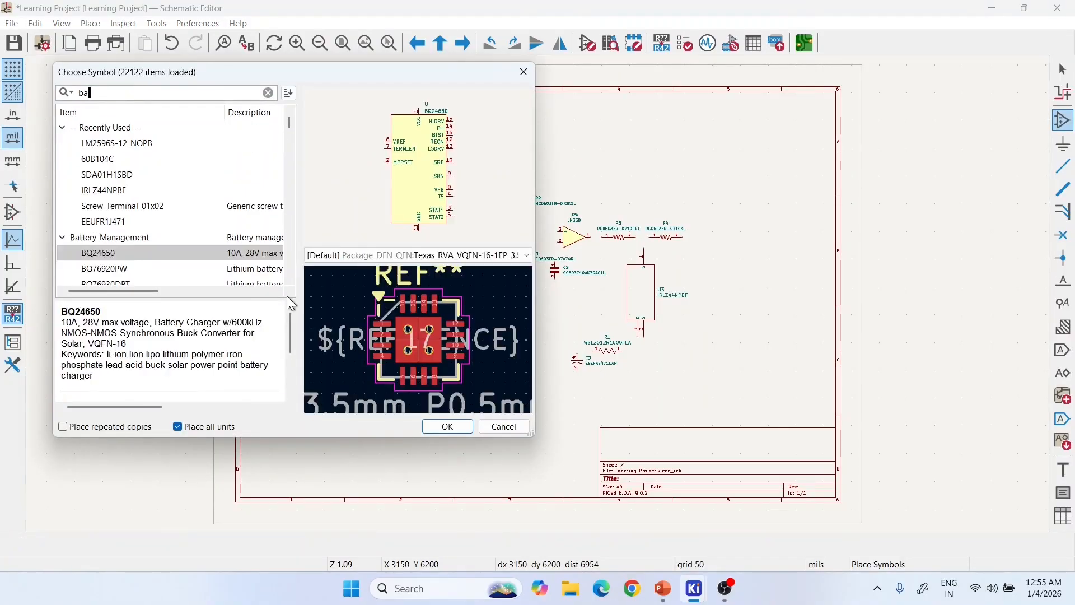
text(rrel)
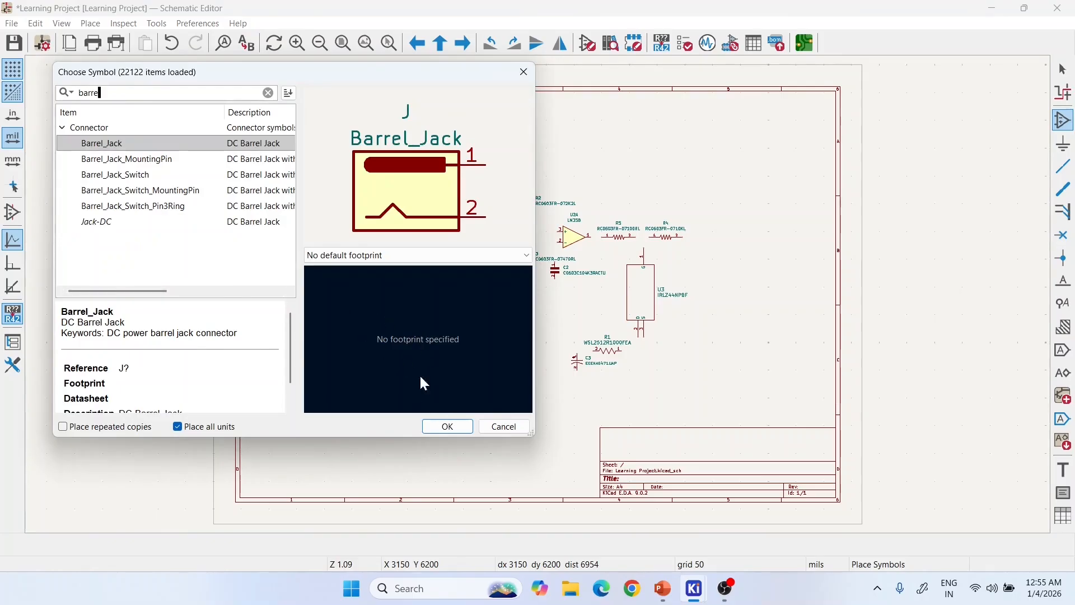
drag(148, 293, 182, 292)
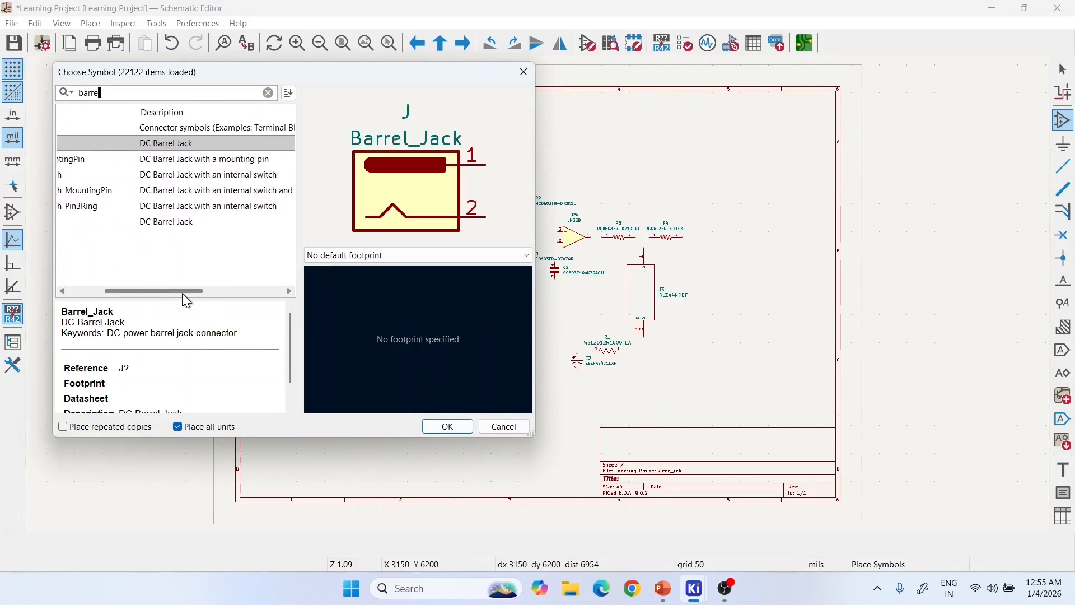
click(463, 259)
click(465, 280)
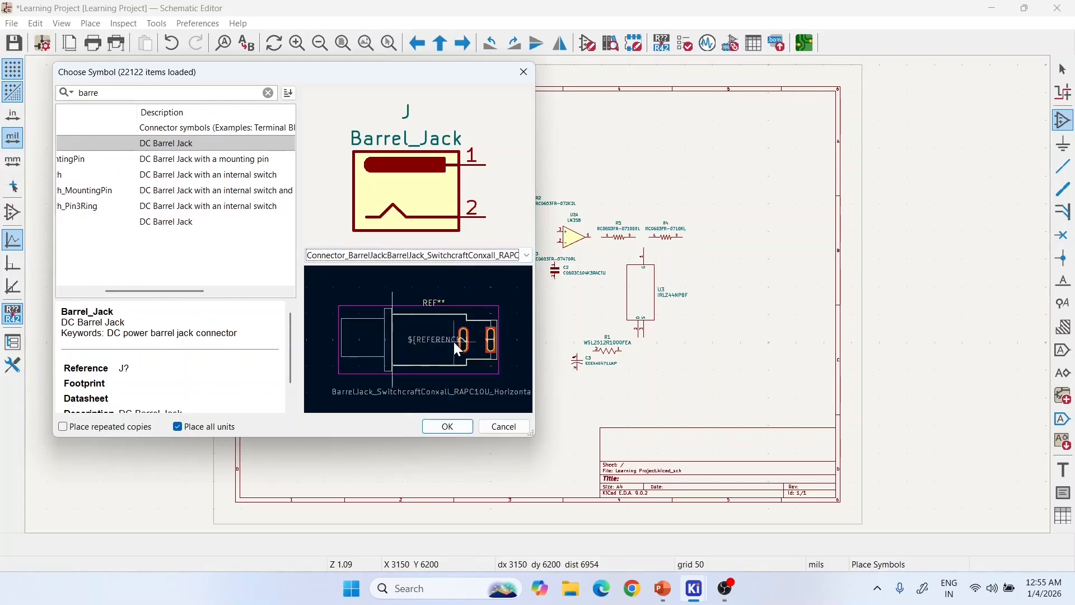
click(448, 427)
click(332, 347)
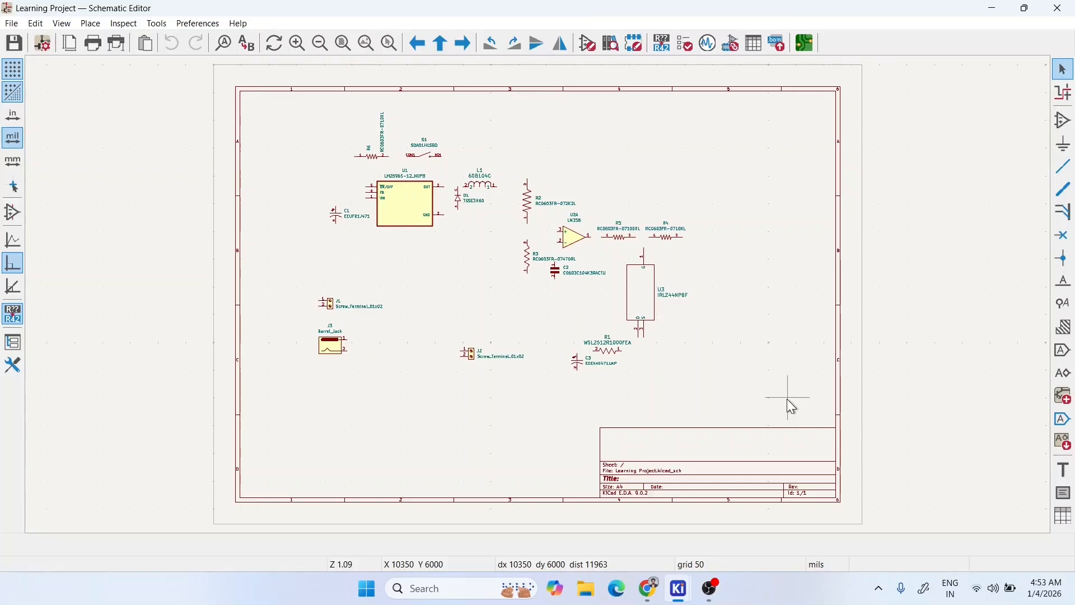
- Move screw terminal J1 left of C1 with its pins facing right, and place barrel jack J3 directly beneath it
drag(301, 283, 396, 379)
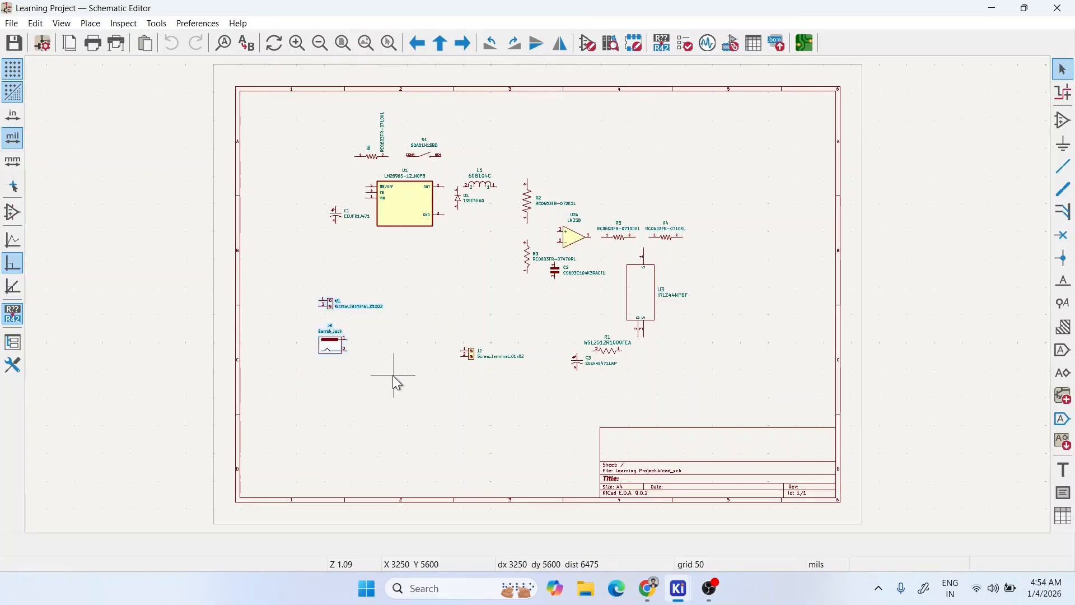
click(335, 308)
drag(331, 307, 298, 223)
key(r)
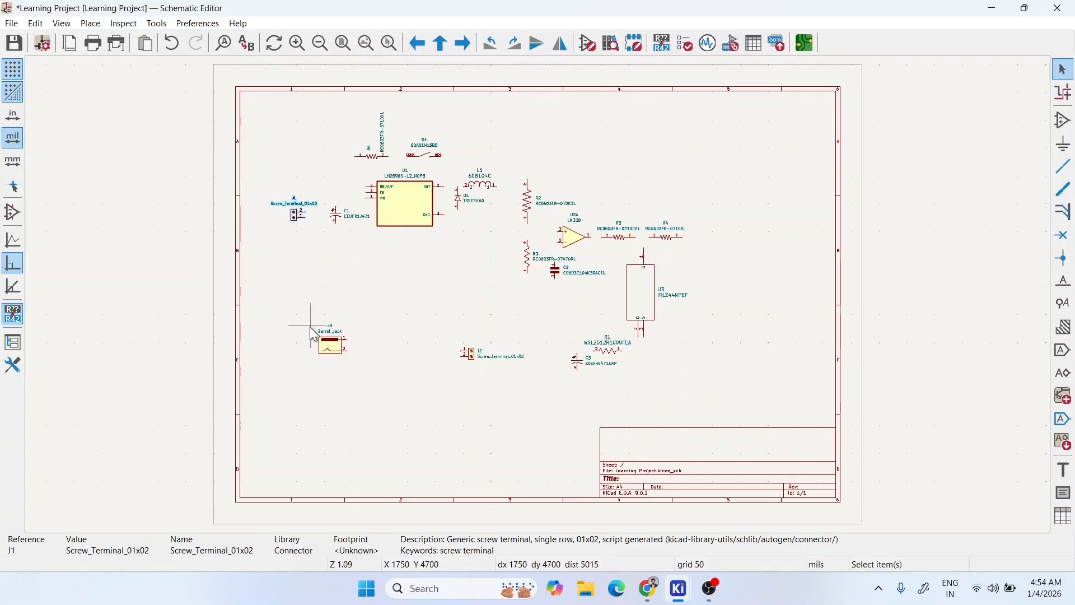
drag(307, 307, 305, 274)
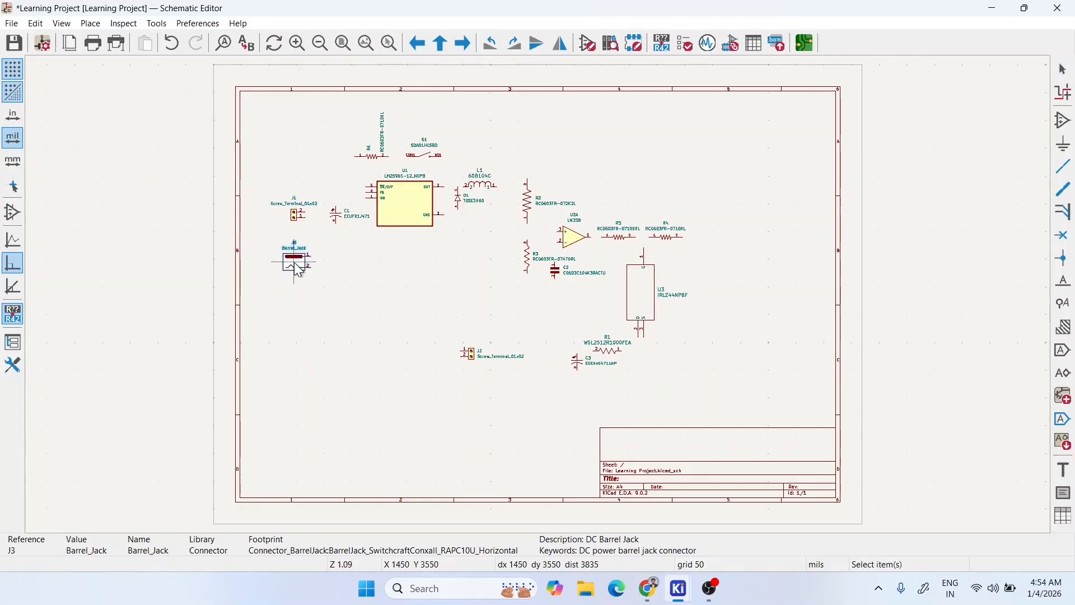
click(315, 300)
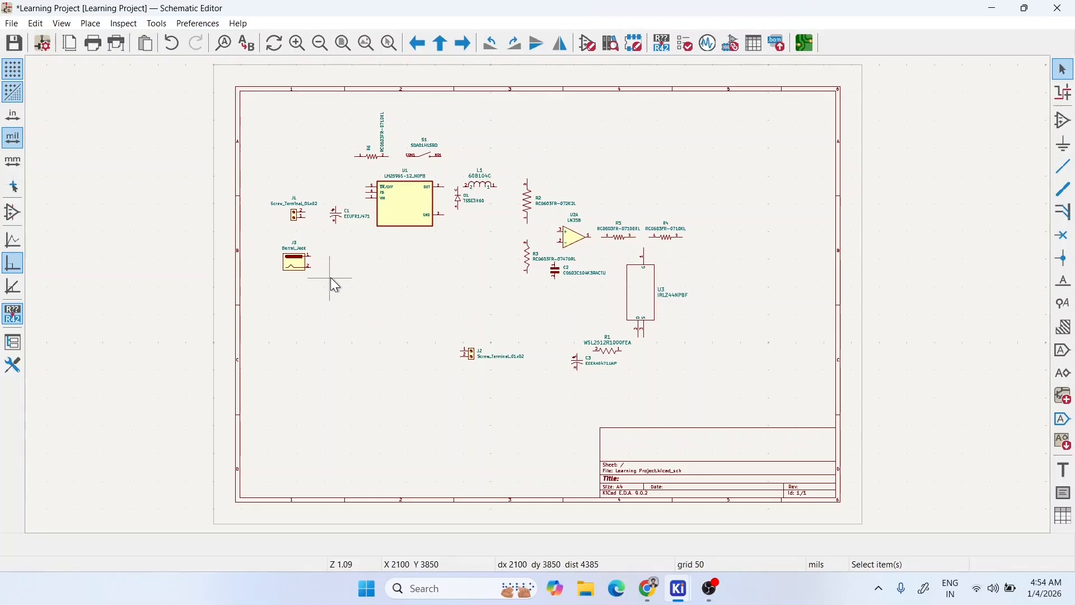
- Wire screw terminal J1 pin 1 to barrel jack J3 pin 1
key(w)
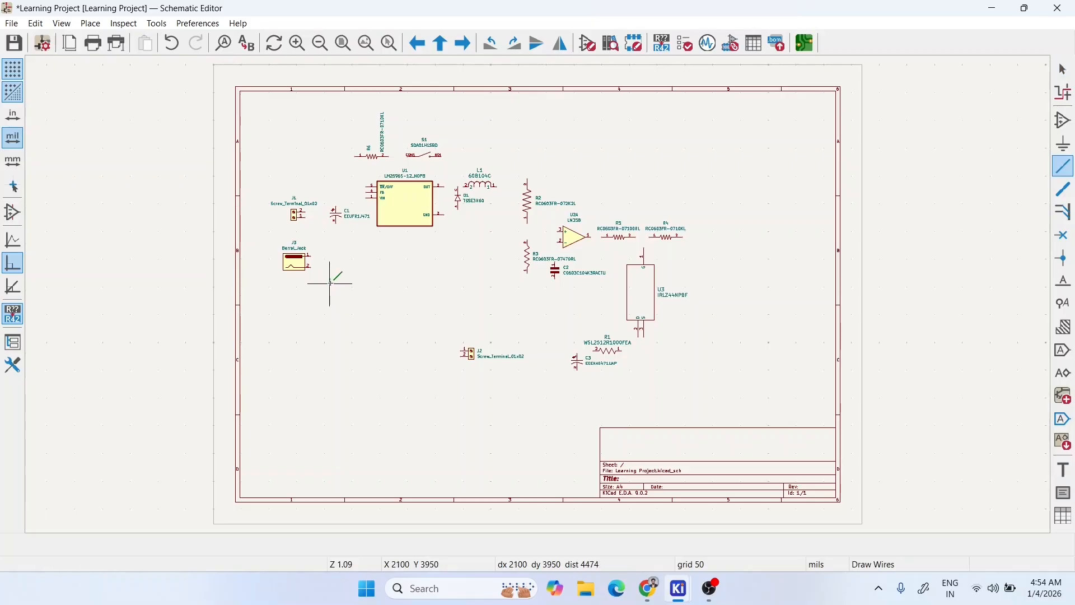
scroll(342, 255, up, 5)
scroll(506, 279, down, 2)
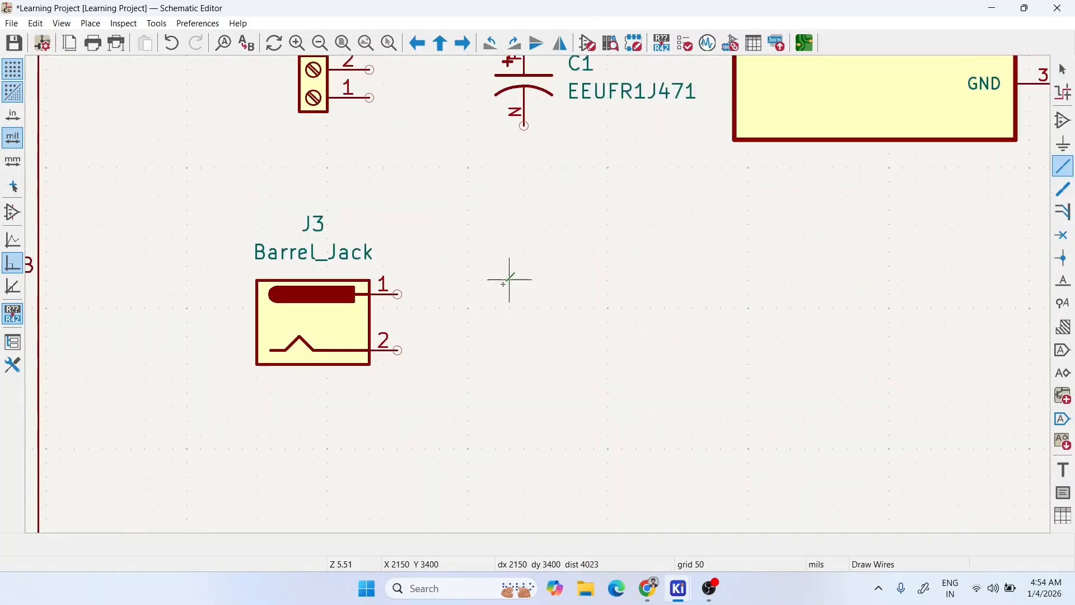
scroll(514, 257, down, 1)
scroll(483, 200, up, 3)
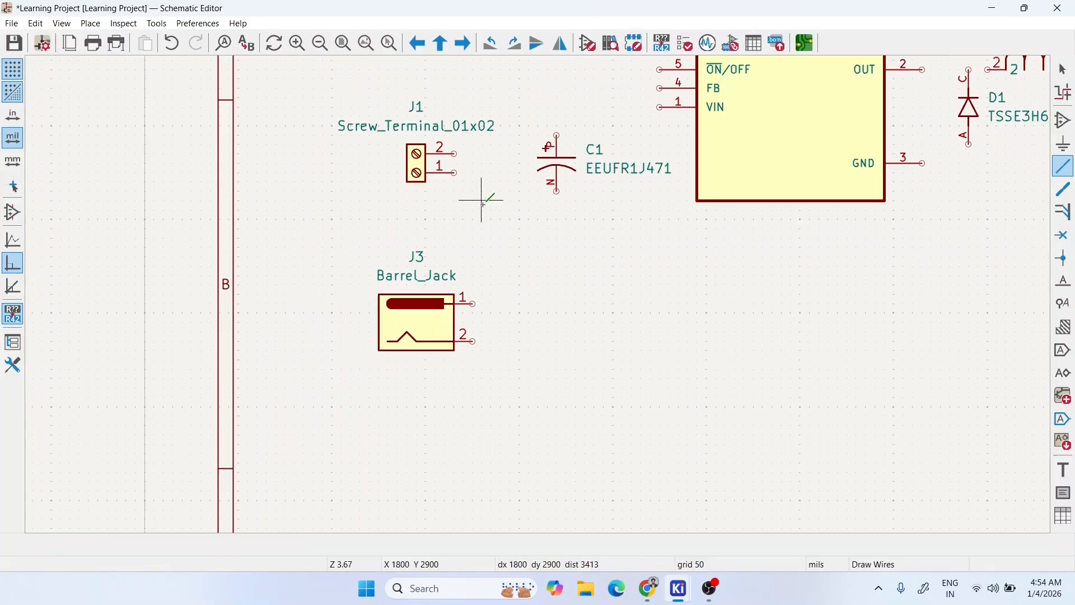
click(454, 173)
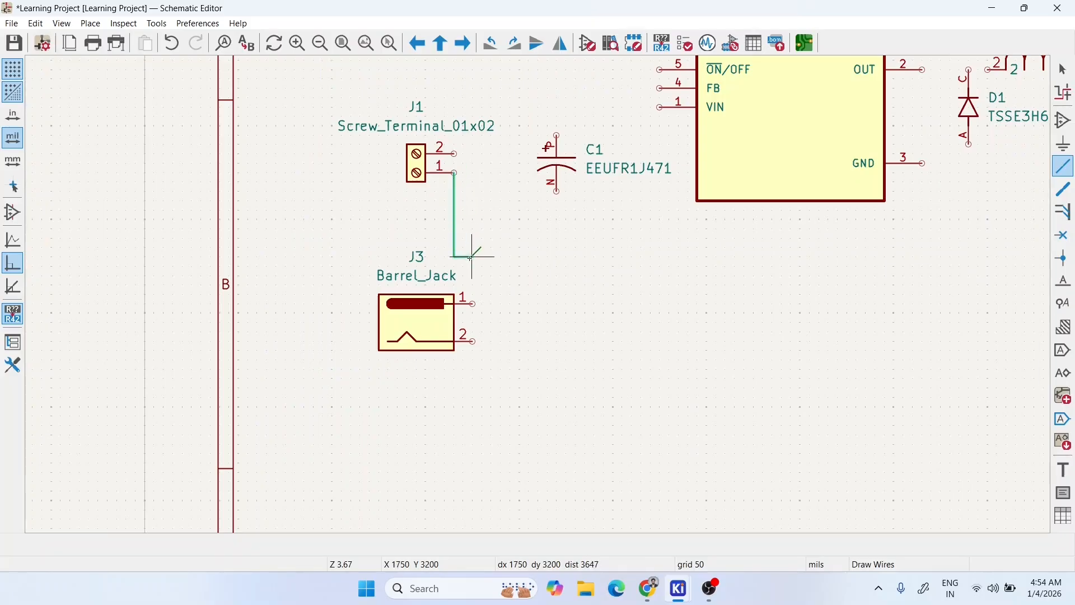
click(474, 229)
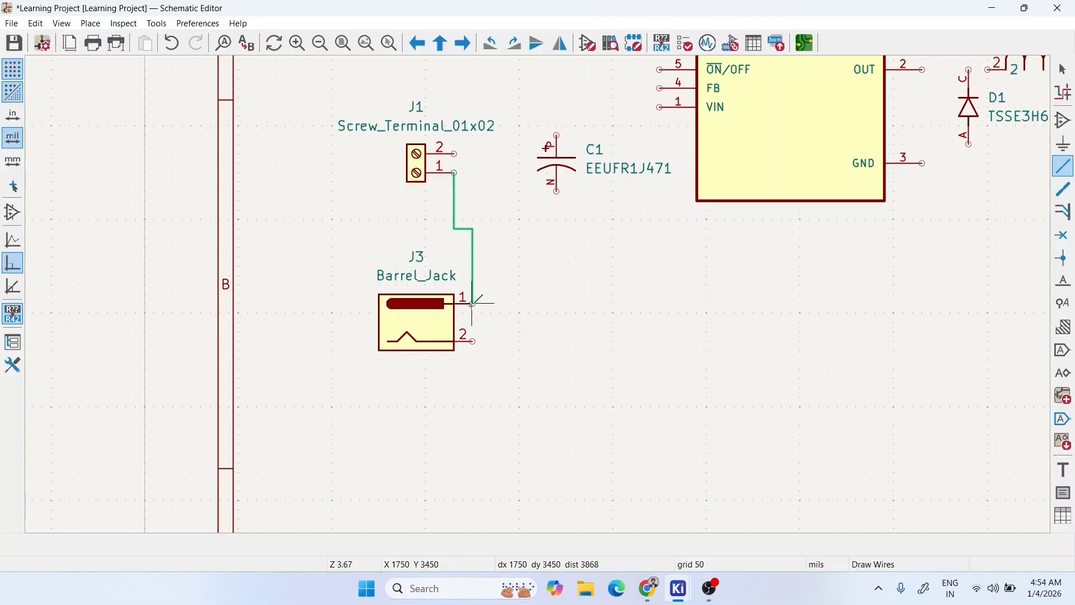
click(473, 304)
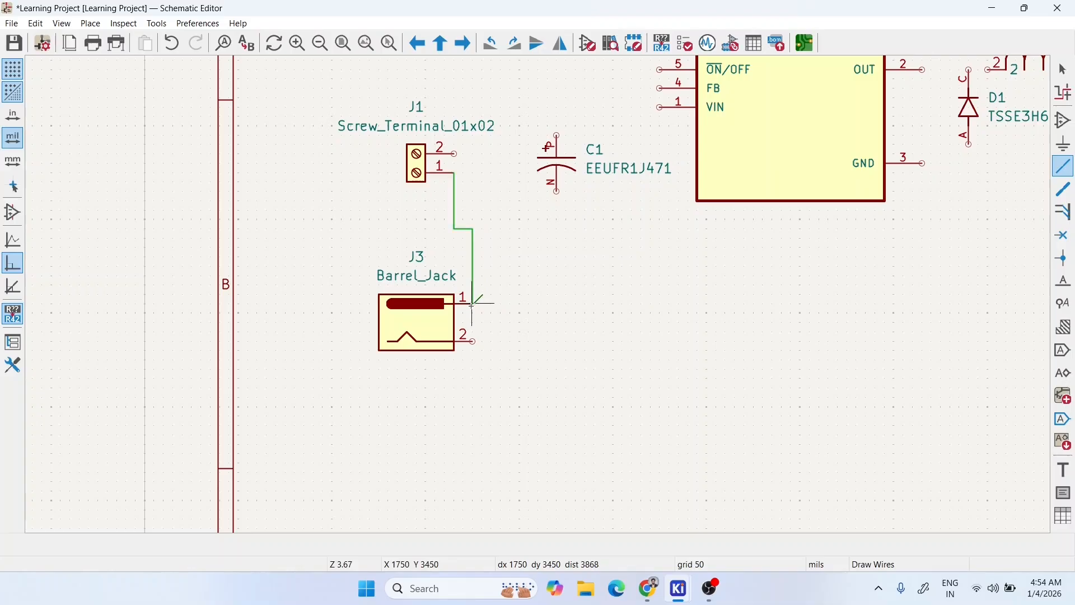
- Wire J1 pin 2 to J3 pin 2 and extend the connection with a short open-ended wire running below J3
click(455, 154)
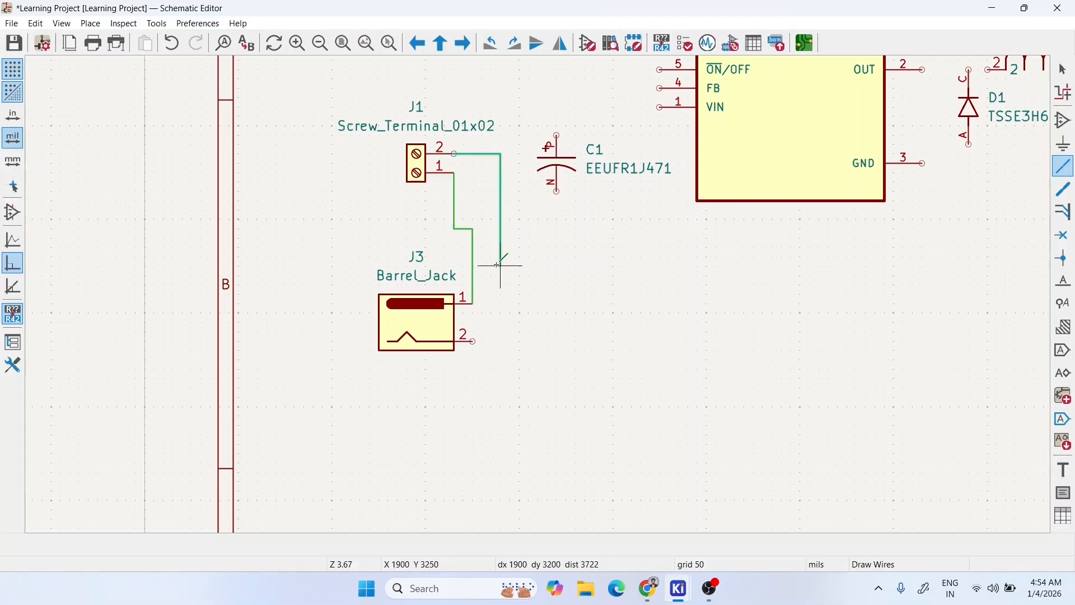
click(501, 339)
click(473, 341)
click(501, 341)
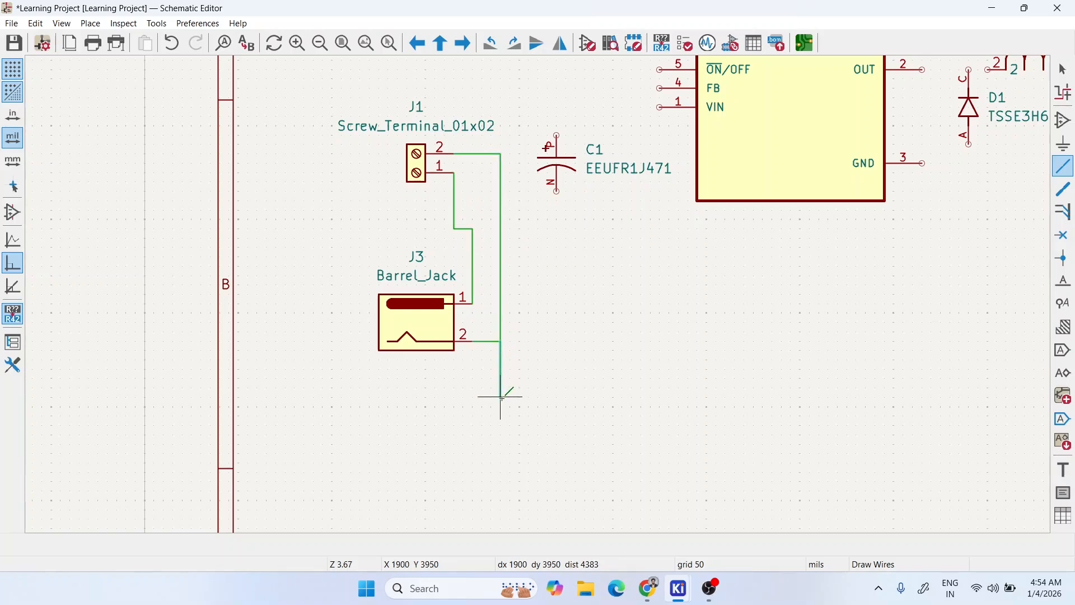
double_click(501, 398)
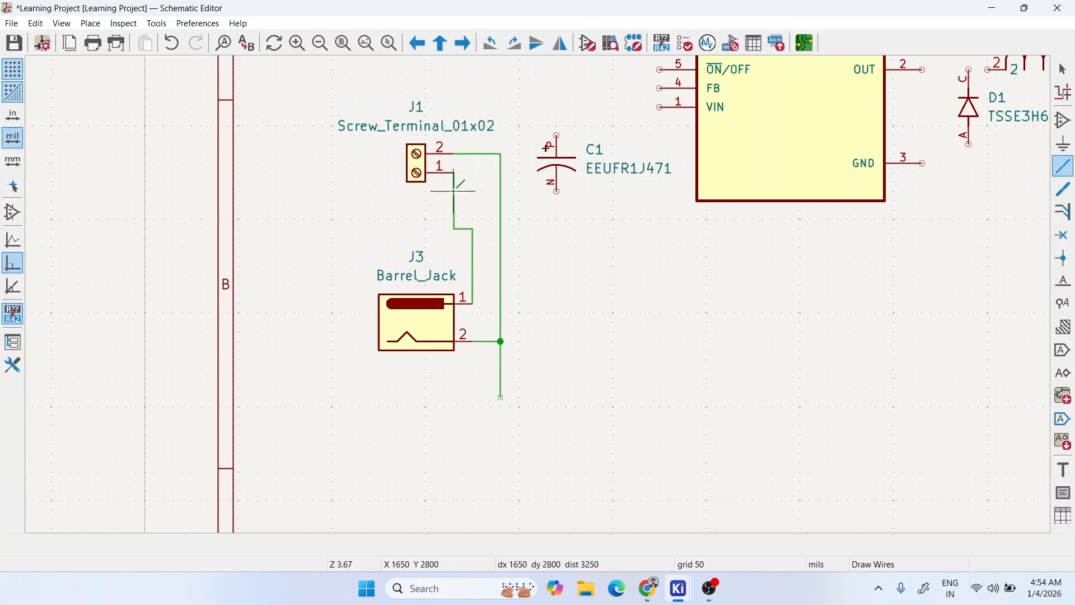
- Wire C1's positive pin to U1 VIN and connect that line to the shared pin 1 wire of J1 and J3
click(472, 228)
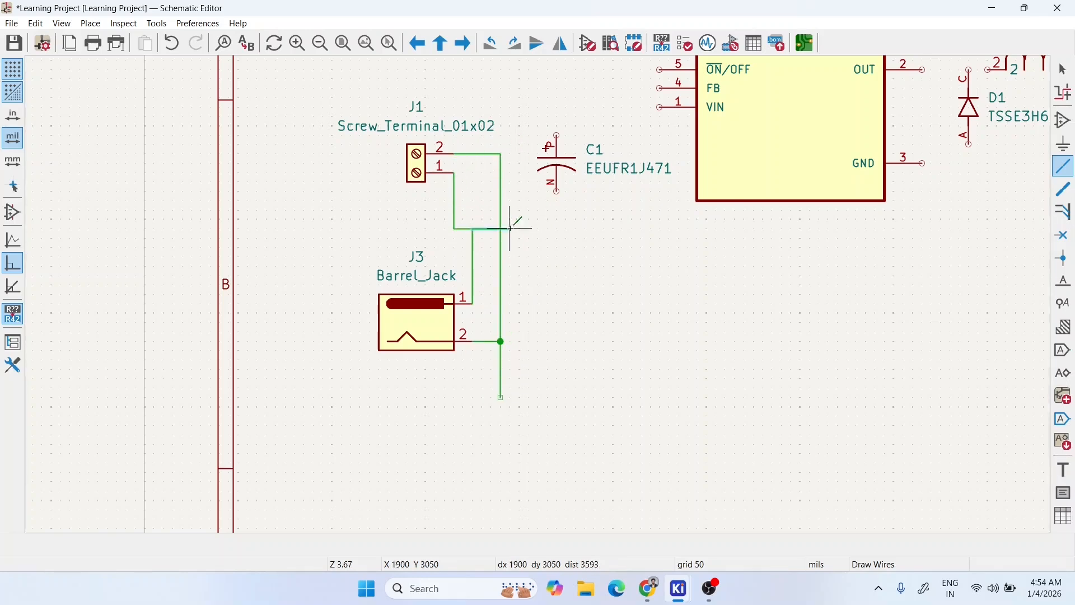
double_click(605, 228)
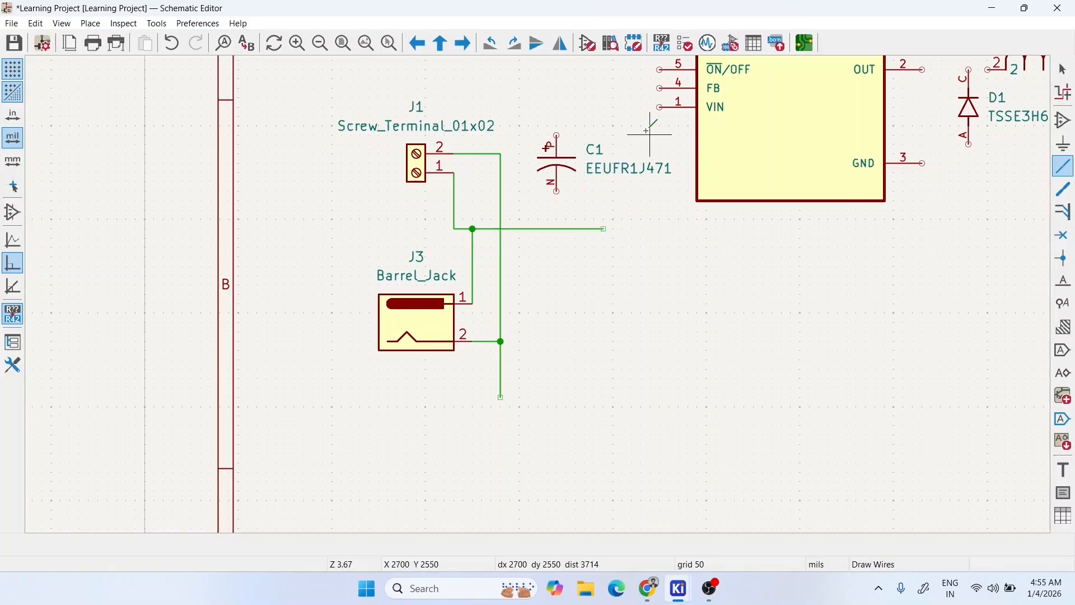
scroll(604, 168, down, 3)
scroll(399, 358, up, 3)
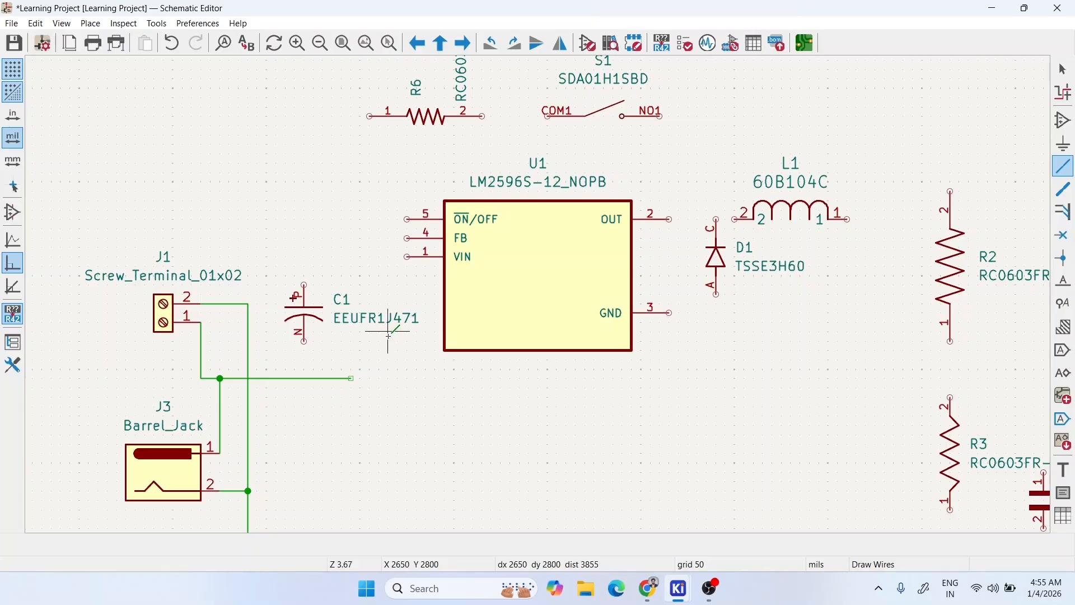
click(304, 285)
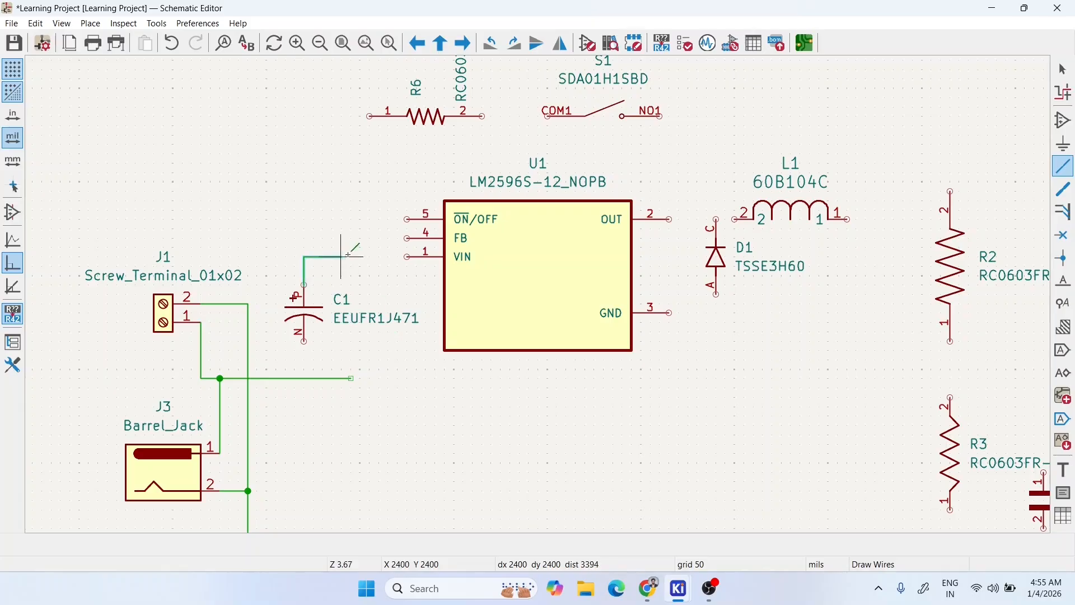
click(407, 258)
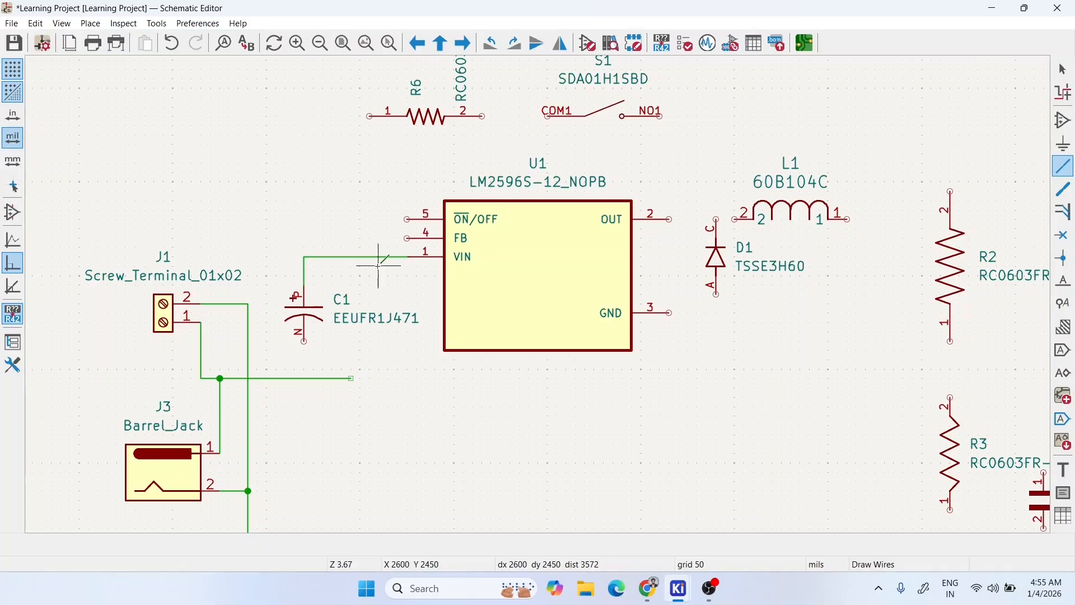
click(360, 257)
click(351, 379)
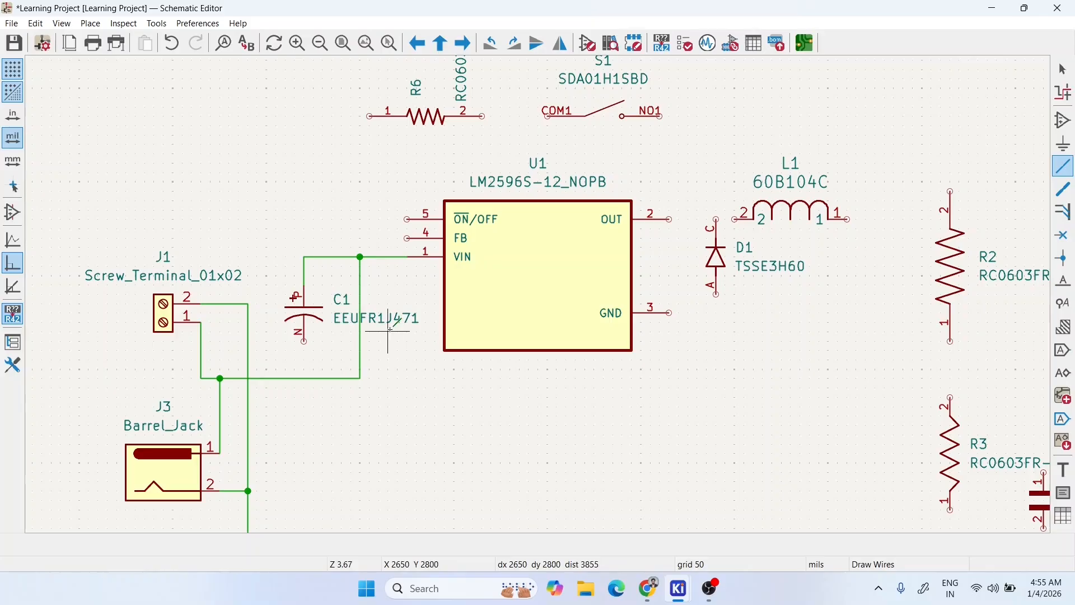
- Wire C1's negative pin to the junction of J1 pin 2 and J3 pin 2
scroll(303, 341, down, 2)
click(303, 340)
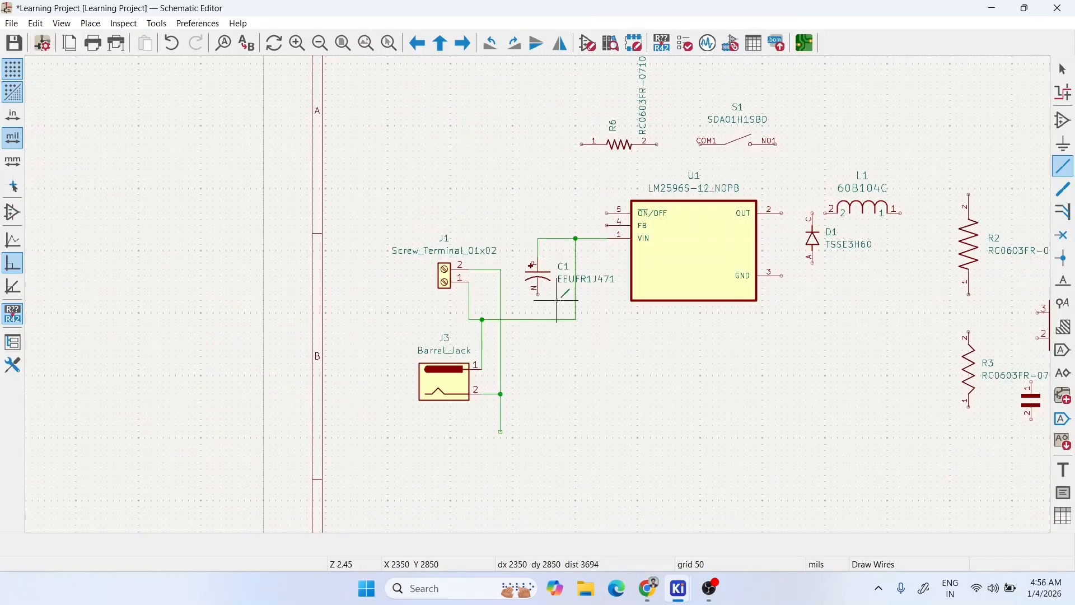
click(501, 393)
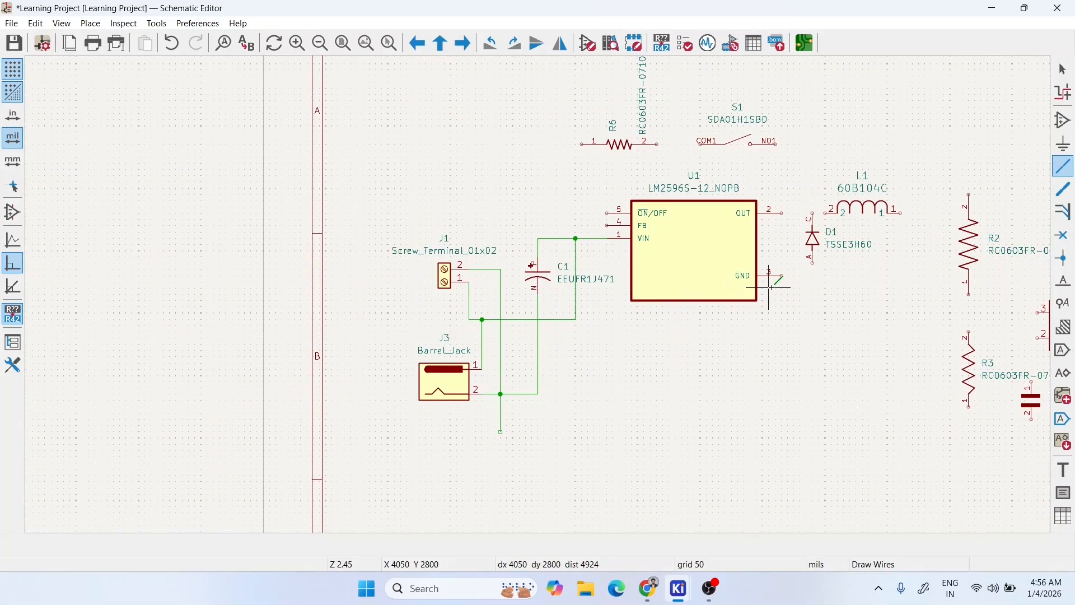
- Wire U1 OUT to inductor L1 pin 2 so the line passes through diode D1's cathode
click(782, 213)
scroll(814, 224, up, 6)
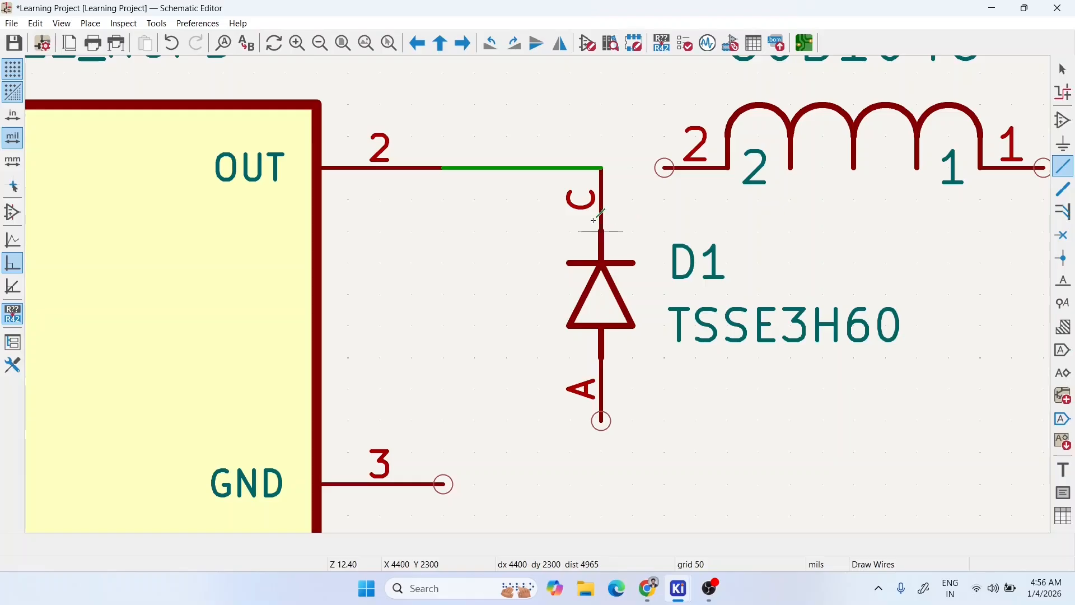
click(664, 168)
- Connect D1's anode to U1 GND and run the line to the corner below C1's negative pin
scroll(570, 326, down, 2)
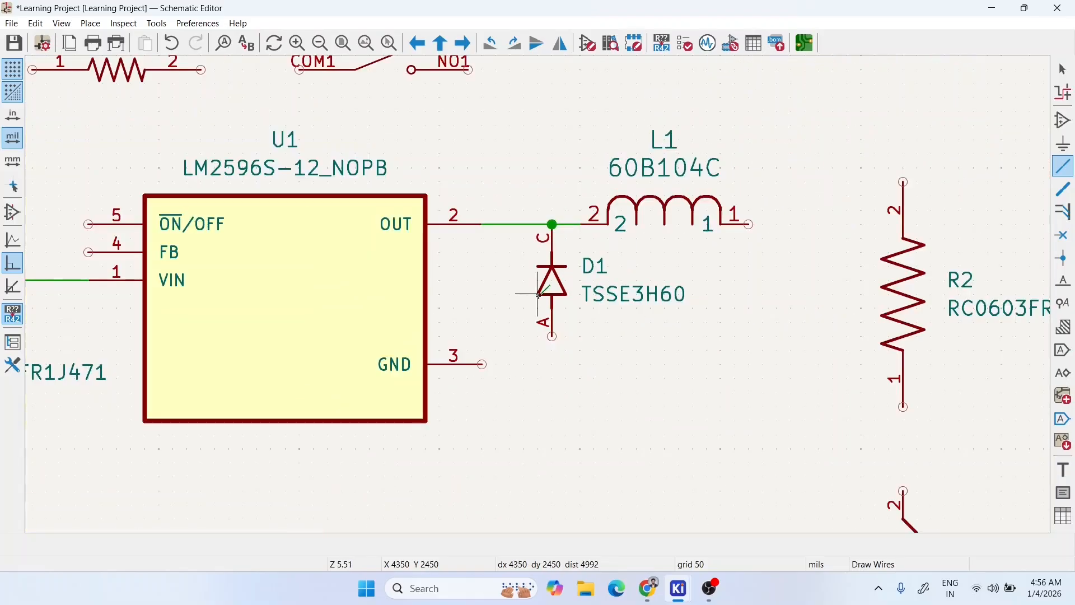
click(553, 336)
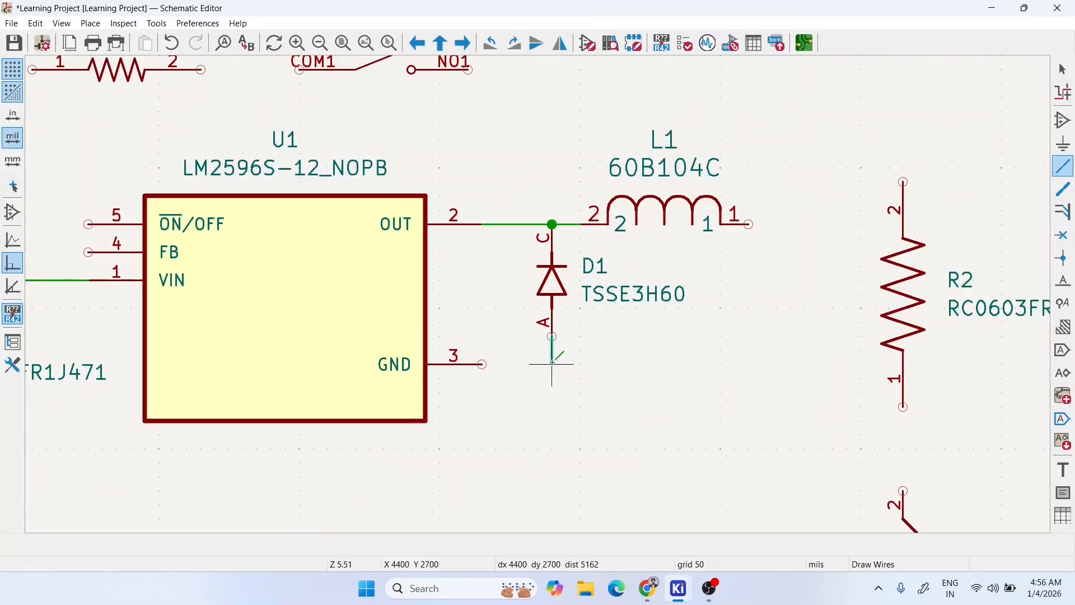
click(482, 365)
scroll(553, 364, down, 1)
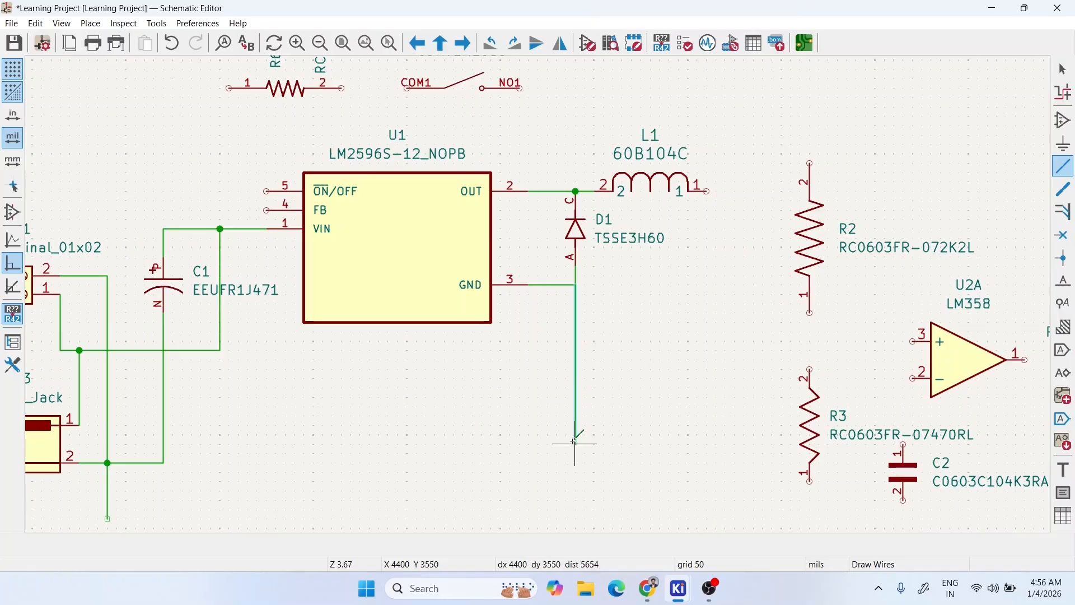
click(164, 463)
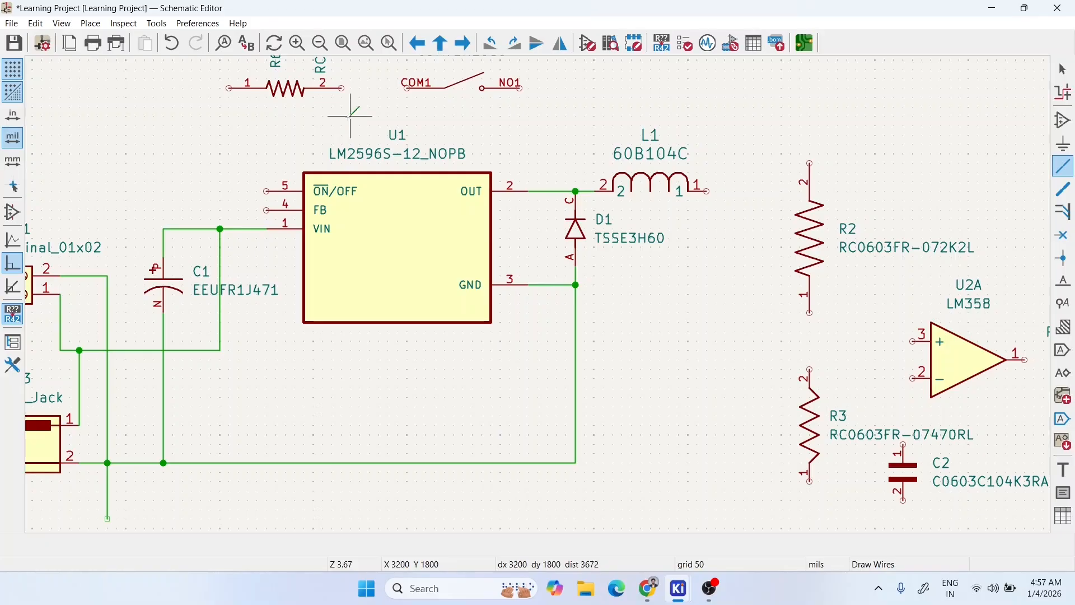
- Wire the VIN junction beside U1 up to resistor R6 pin 1
scroll(369, 125, down, 2)
scroll(538, 293, up, 4)
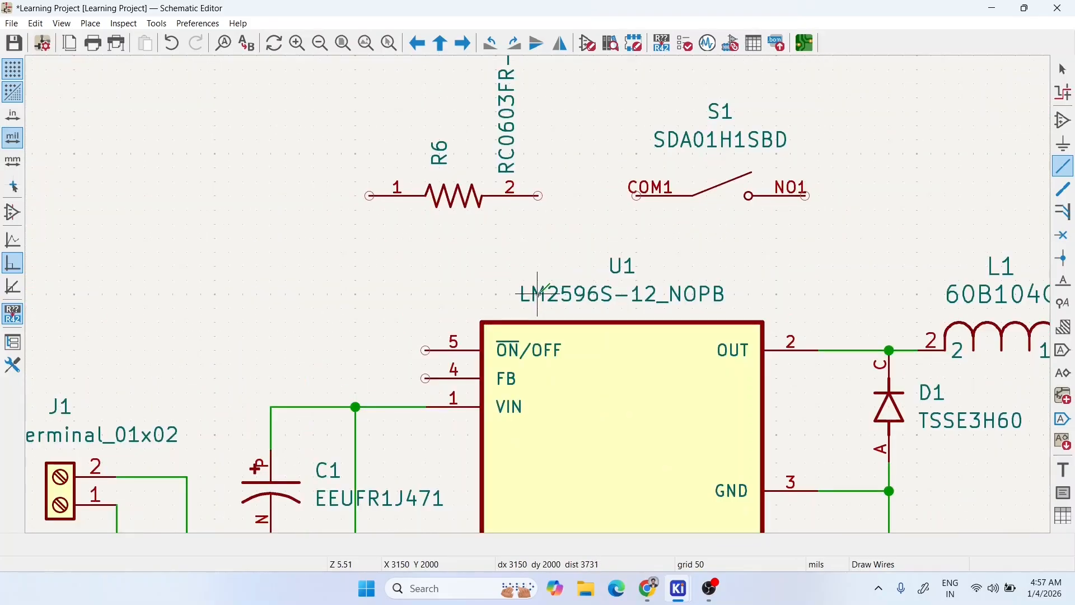
click(356, 408)
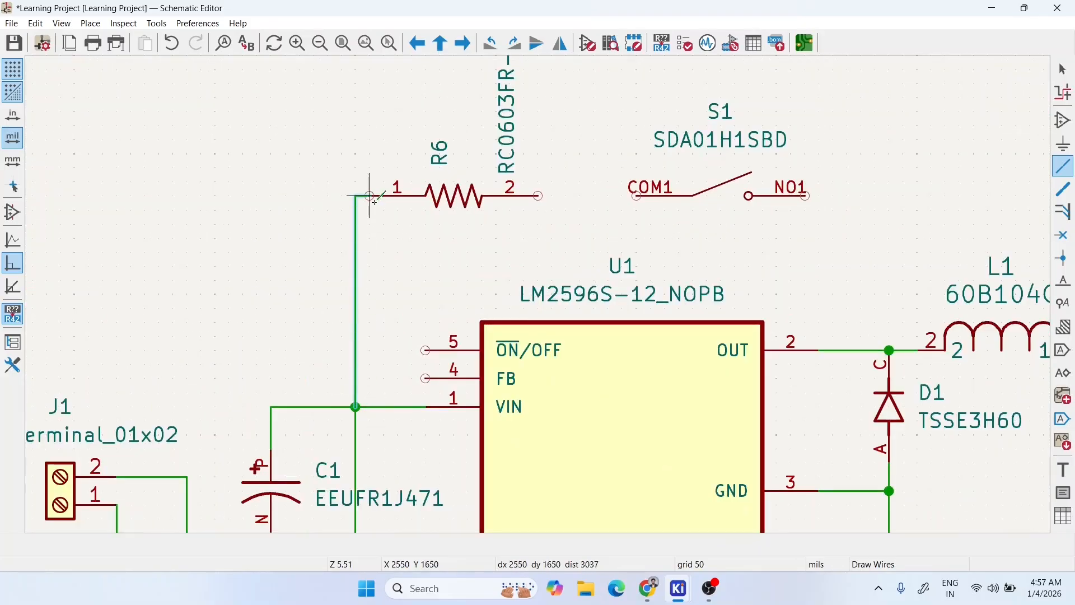
click(369, 196)
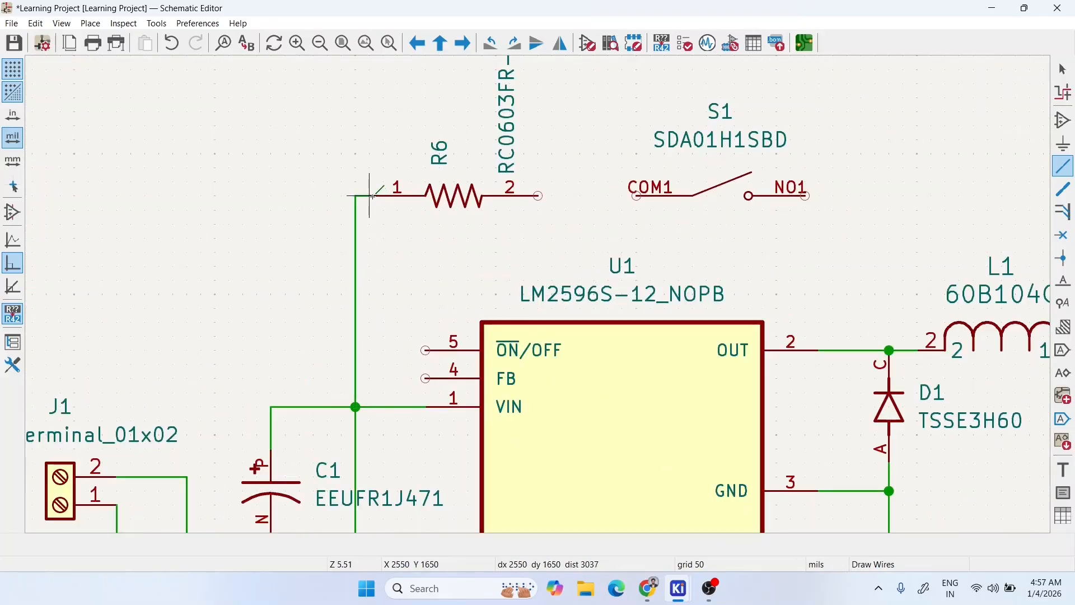
- Wire U1 ON/OFF to R6 pin 2 and connect that pin to switch S1 COM1
click(426, 351)
click(567, 239)
click(539, 196)
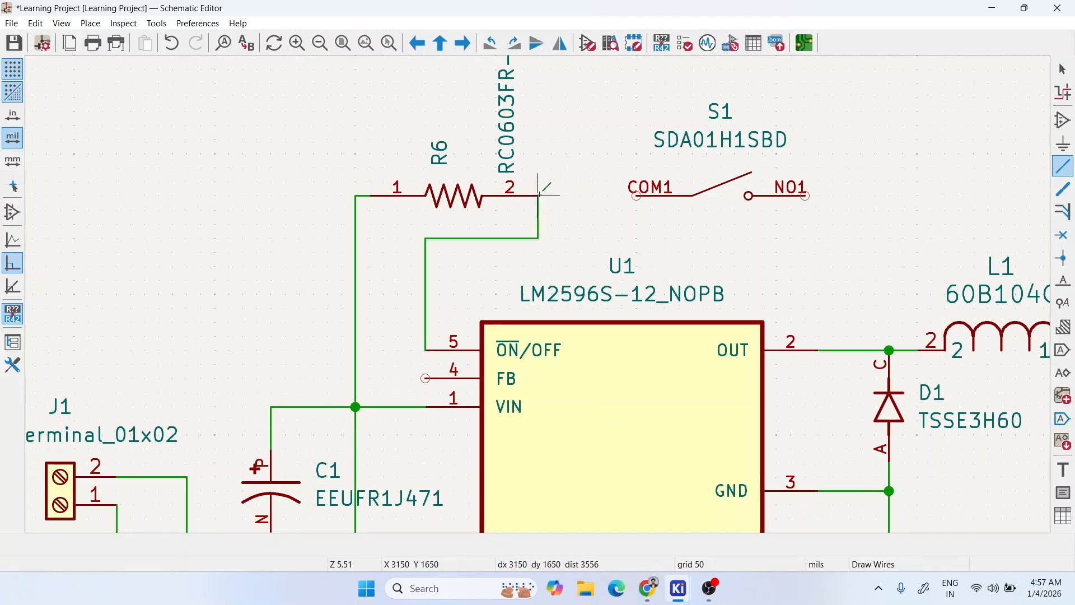
click(636, 195)
- Draw a short open-ended wire from switch S1 NO1, turning downward at its end
scroll(583, 285, down, 3)
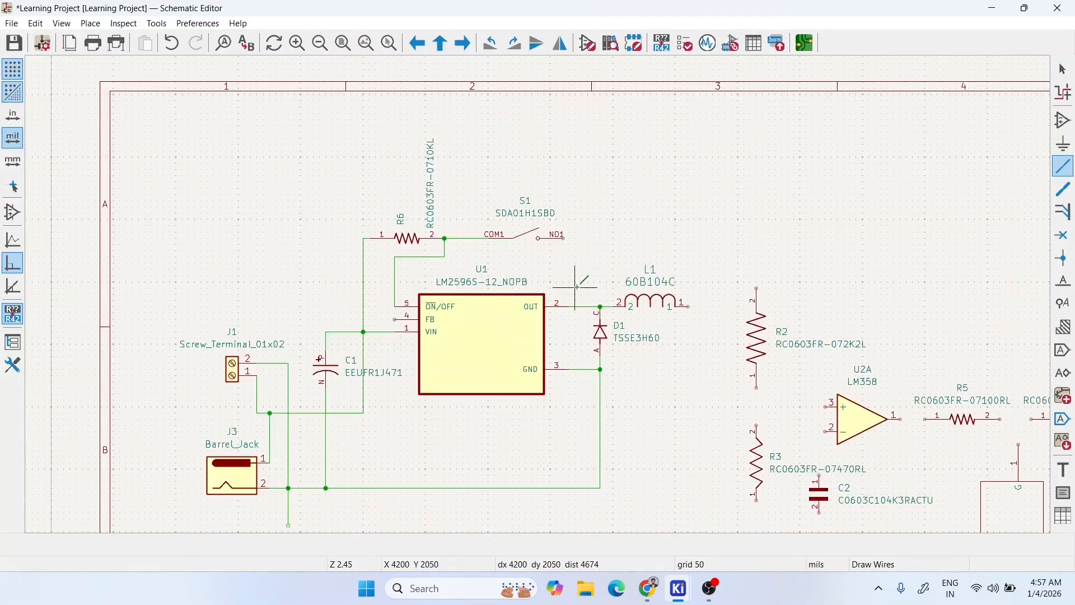
scroll(577, 287, up, 3)
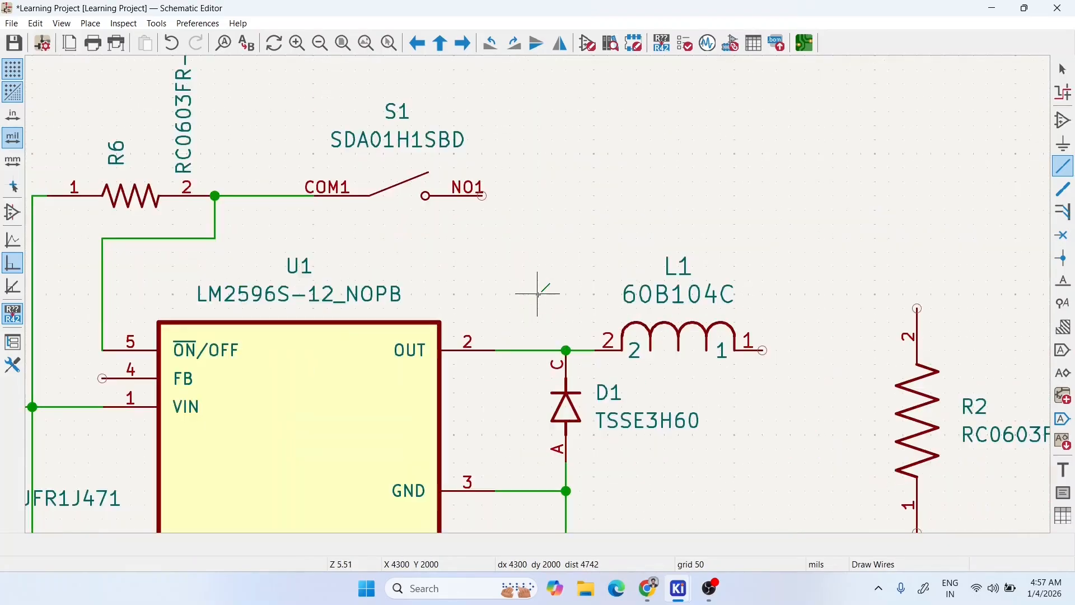
click(491, 185)
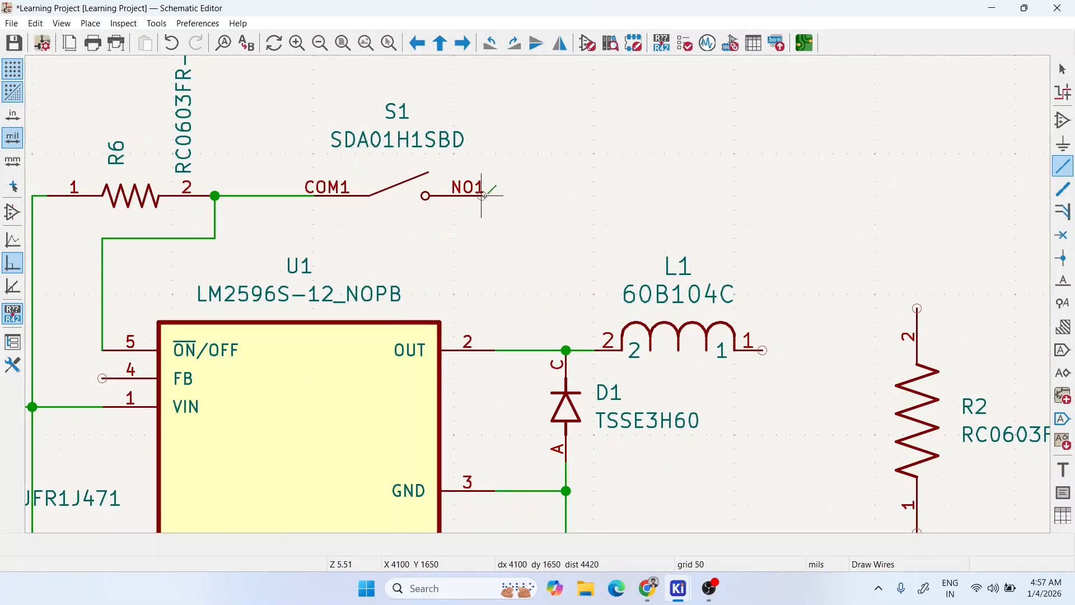
double_click(538, 224)
scroll(537, 291, down, 5)
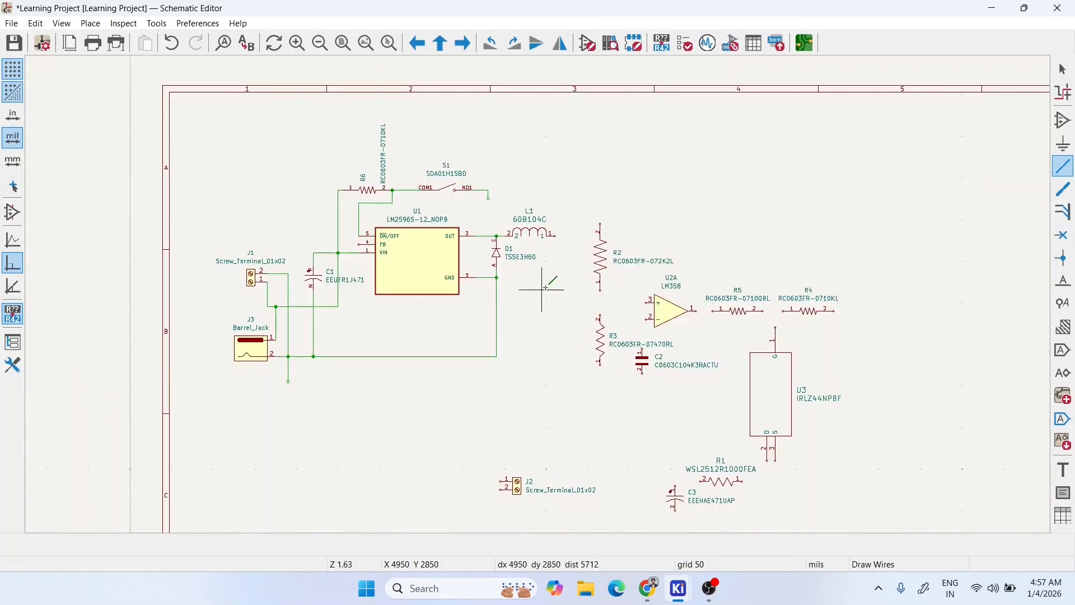
- Wire R2 pin 1 to R3 pin 2 and connect their midpoint to op-amp U2A's non-inverting input, pin 3
scroll(543, 289, up, 3)
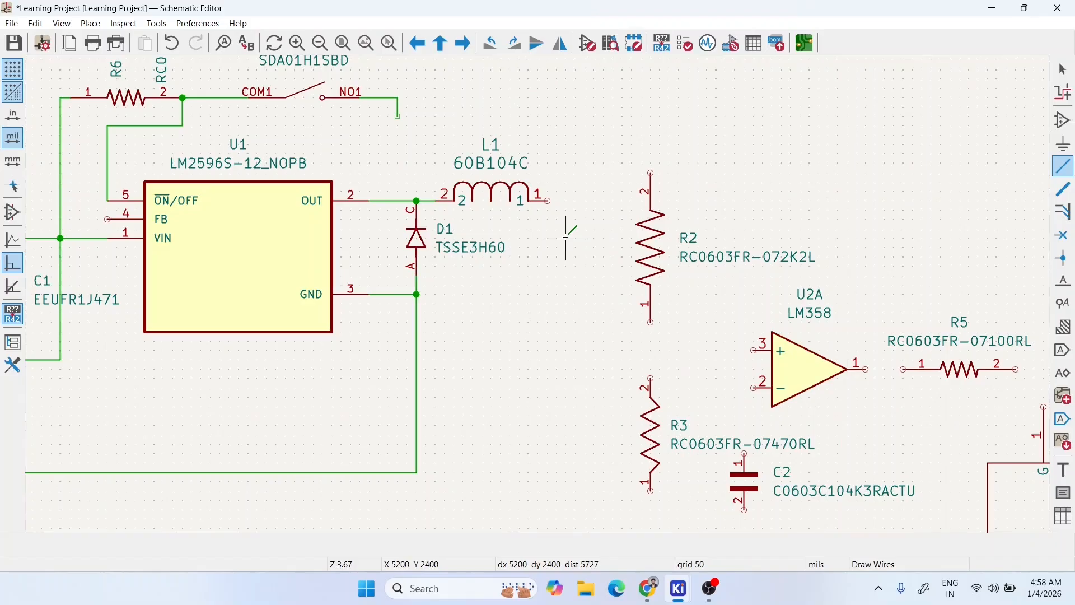
click(650, 323)
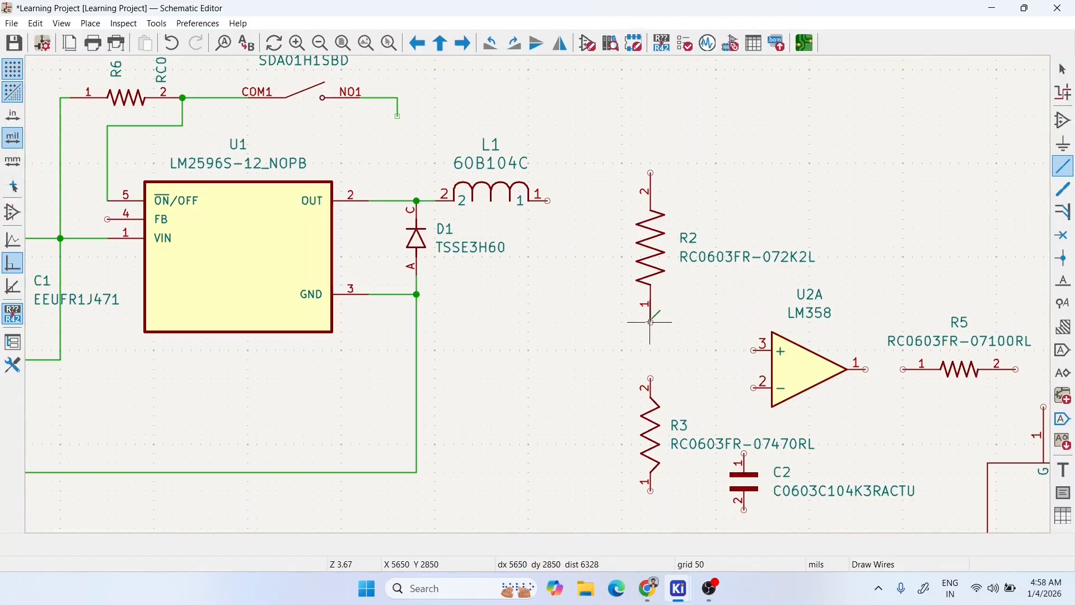
click(651, 379)
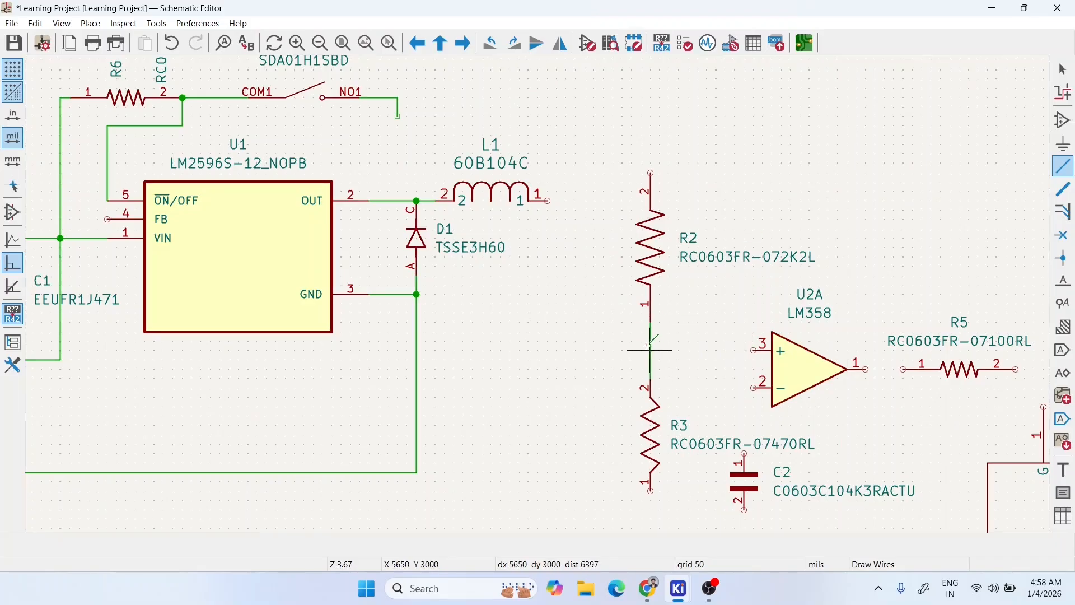
click(651, 342)
click(754, 350)
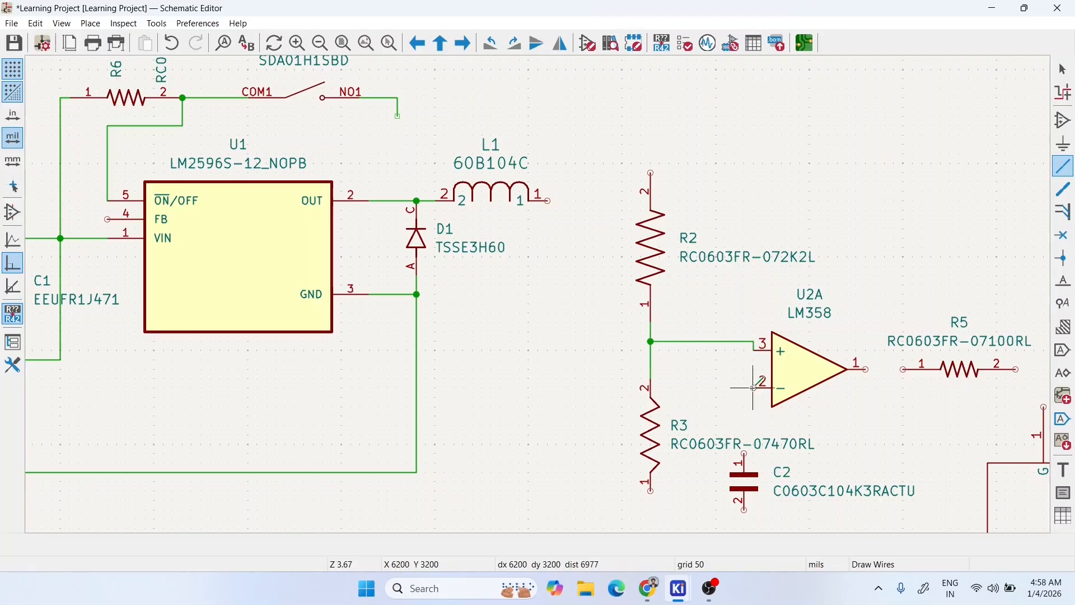
scroll(754, 388, down, 3)
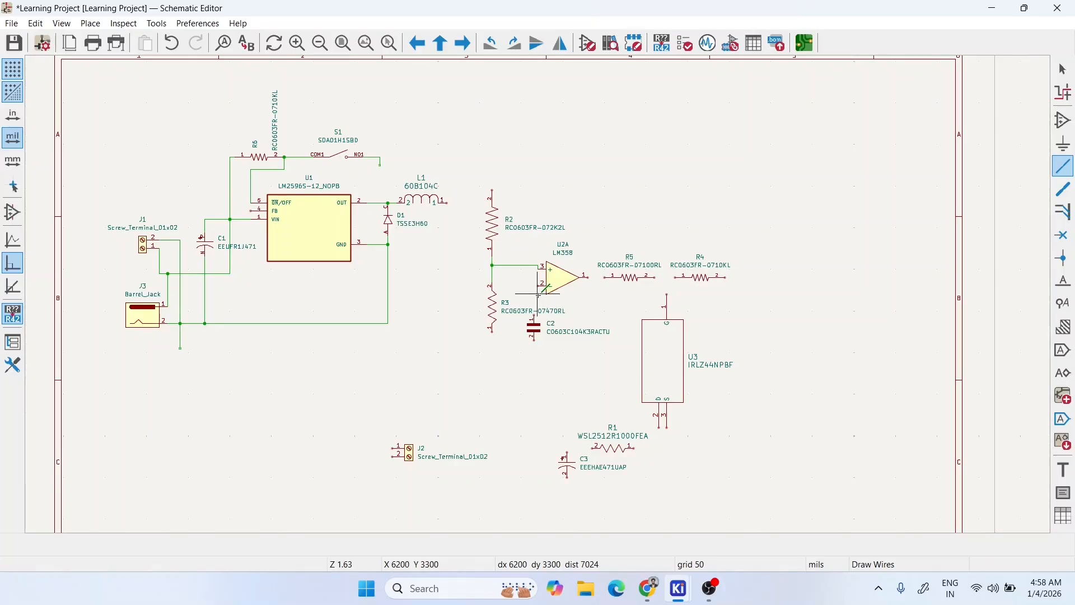
- Wire R3 pin 1 to the corner of the ground wire running down from D1's anode
scroll(538, 294, up, 3)
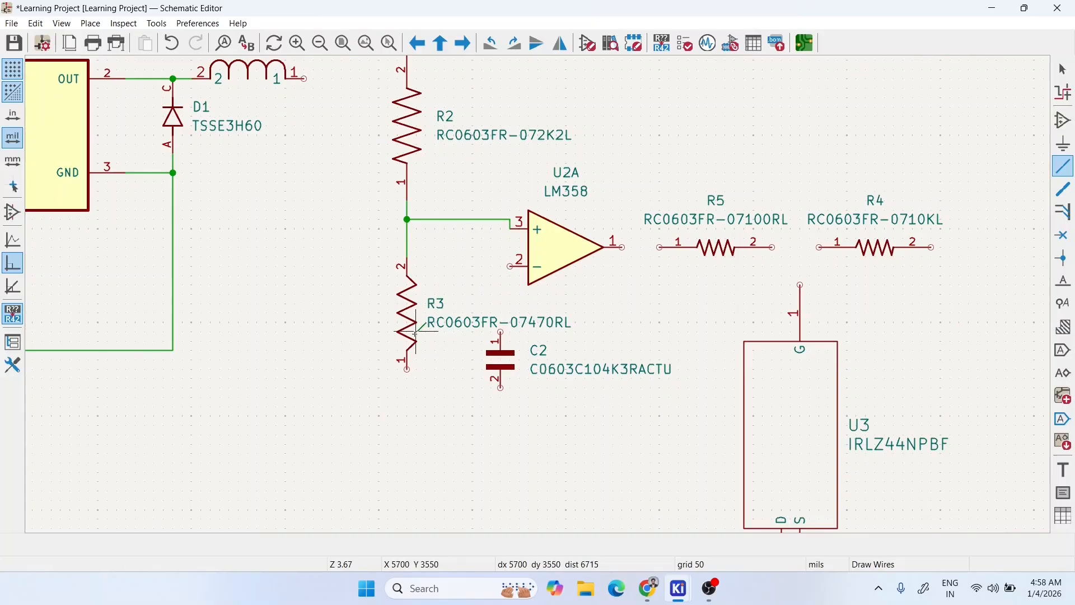
click(408, 369)
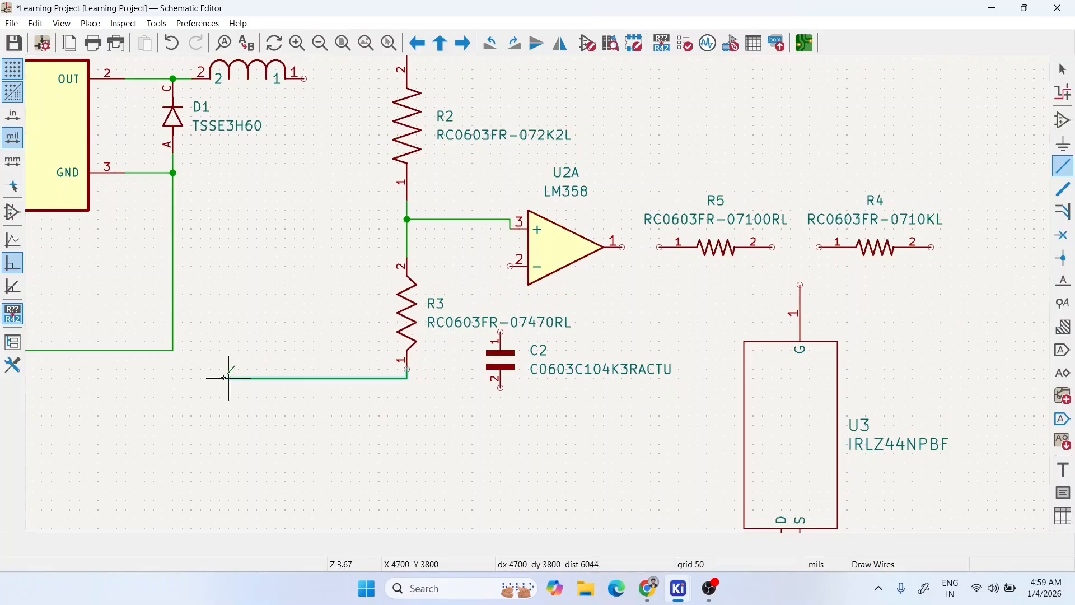
click(173, 350)
- Wire op-amp U2A's inverting input, pin 2, to capacitor C2 pin 1
scroll(415, 369, down, 4)
scroll(575, 286, up, 2)
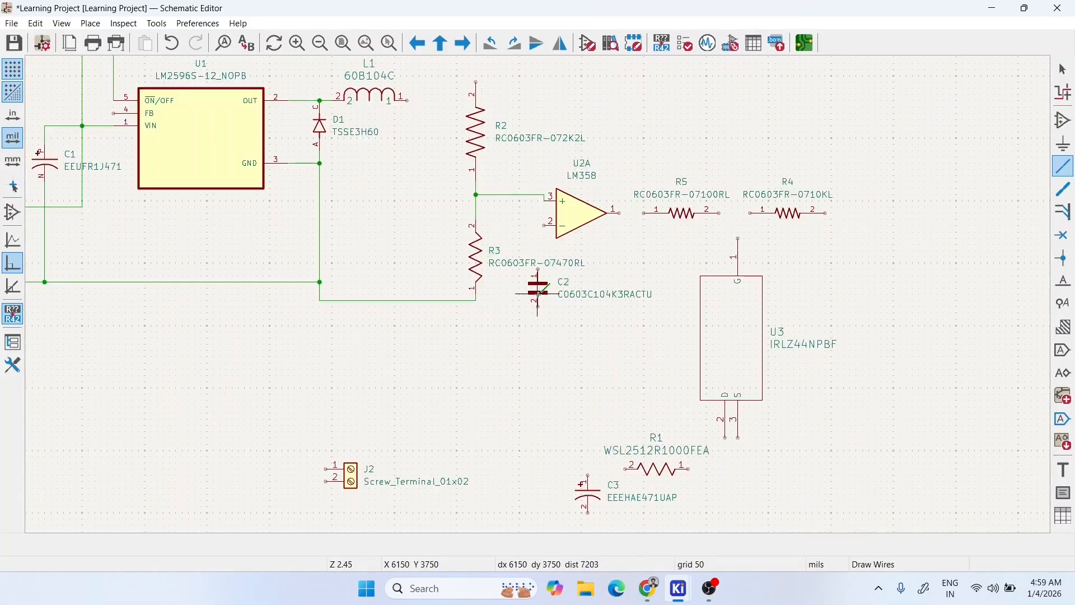
scroll(539, 294, down, 3)
scroll(539, 294, up, 3)
scroll(538, 293, up, 5)
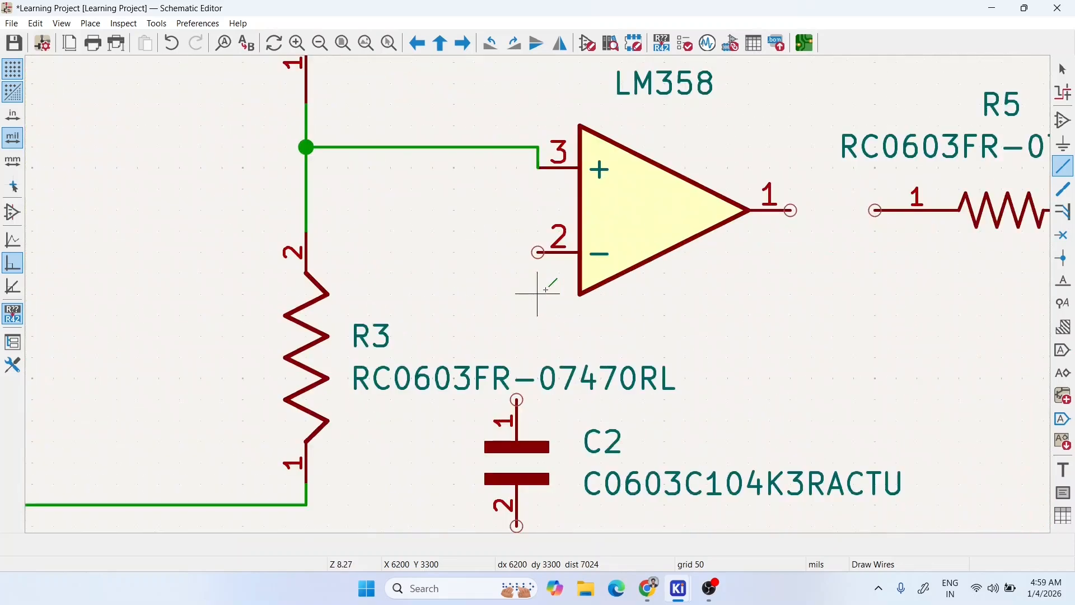
click(519, 395)
scroll(559, 336, down, 5)
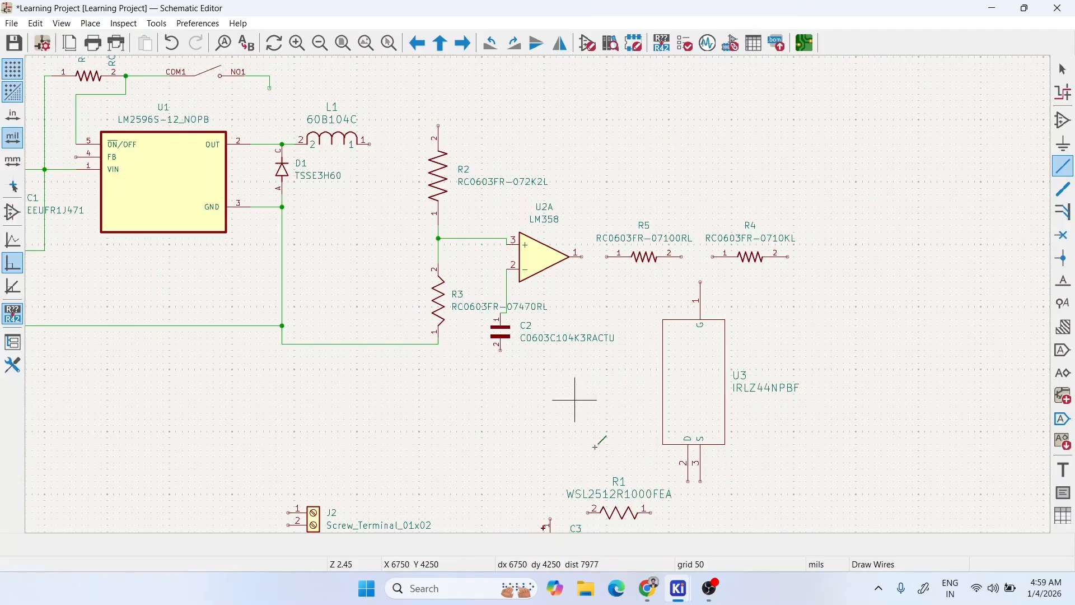
- Wire R1 pin 1 to U3's drain pin 2, and R1 pin 2 to the wire joining C2 pin 1 and U2A pin 2
click(651, 512)
click(688, 482)
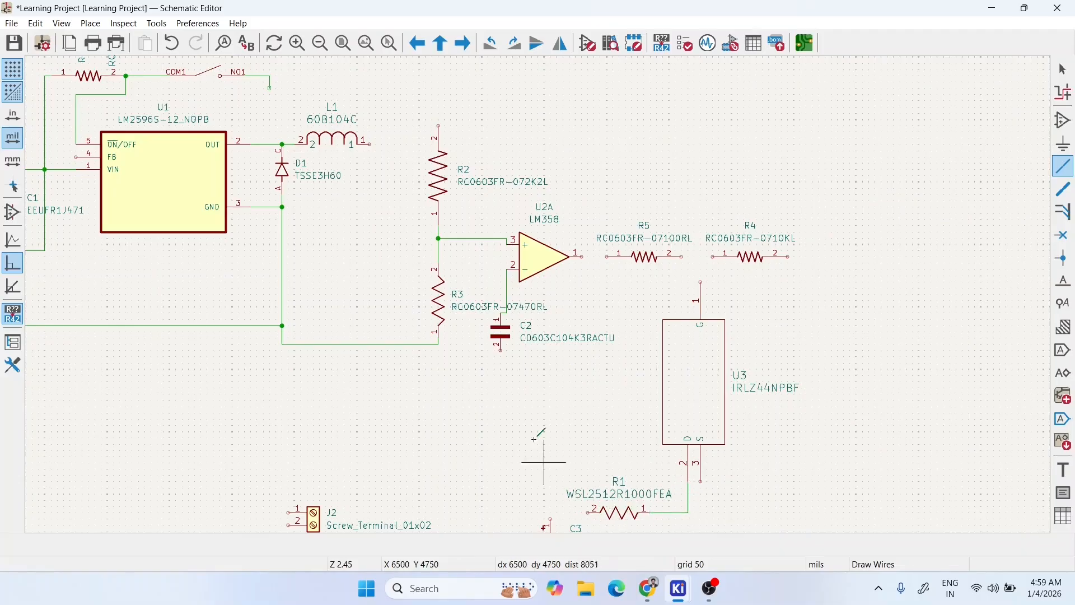
scroll(483, 329, up, 3)
click(505, 315)
scroll(526, 385, down, 5)
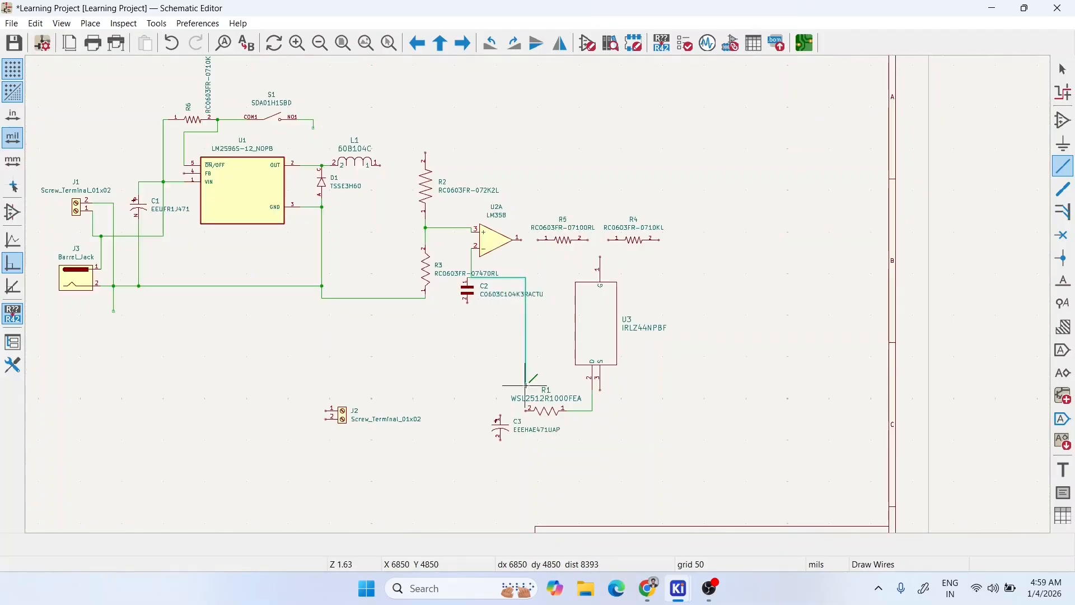
scroll(525, 410, up, 5)
click(525, 411)
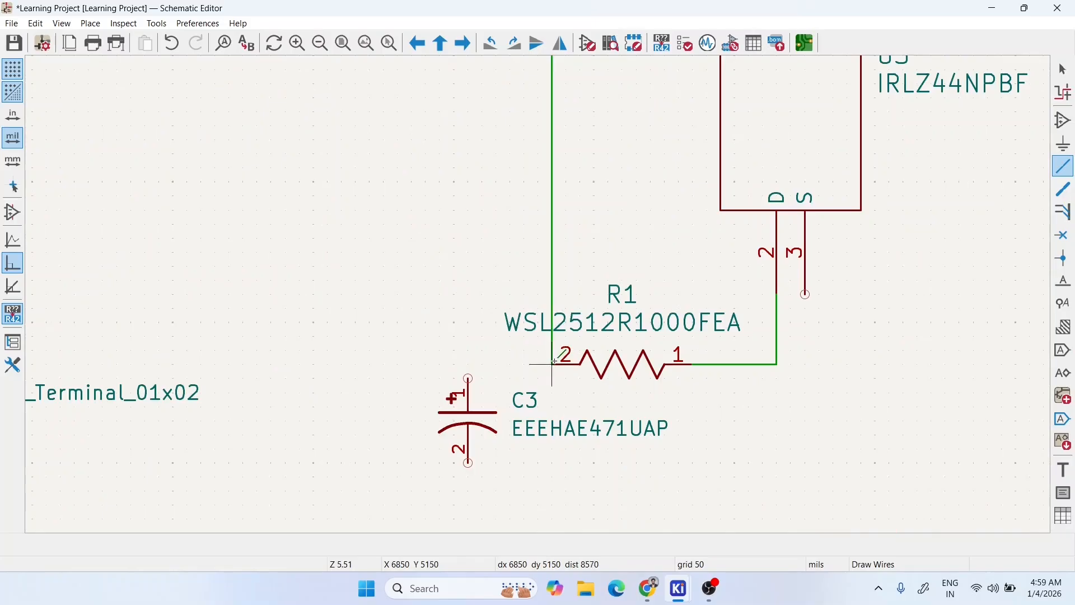
- Start a wire at op-amp U2A's output, pin 1
scroll(537, 294, down, 5)
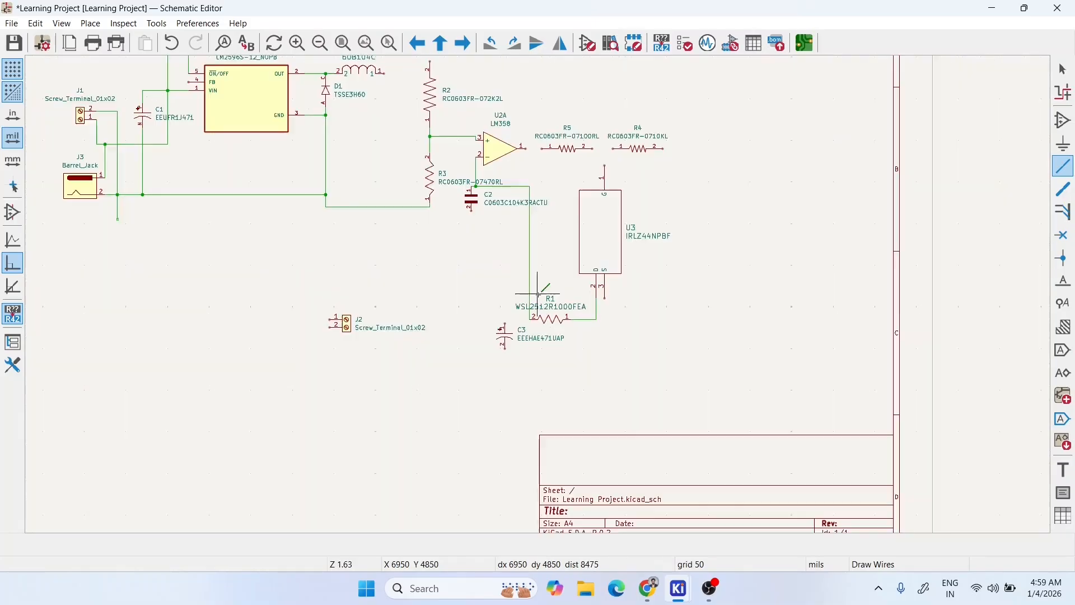
scroll(537, 294, up, 6)
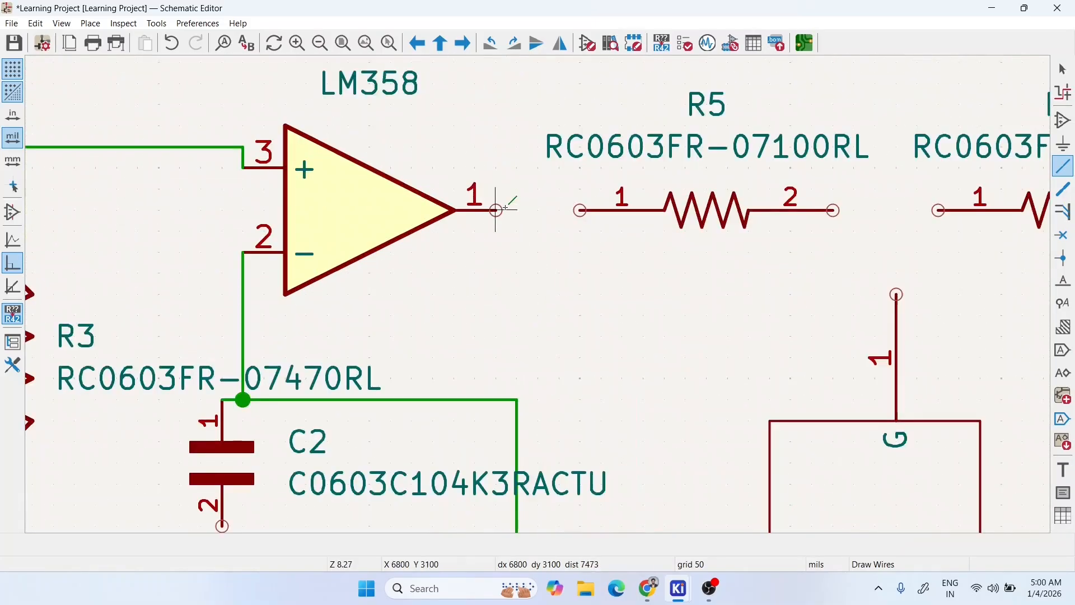
- Wire the LM358 output (U2A pin 1) to R5, and connect R5 pin 2 to R4 pin 1
click(496, 210)
click(581, 210)
scroll(580, 210, down, 2)
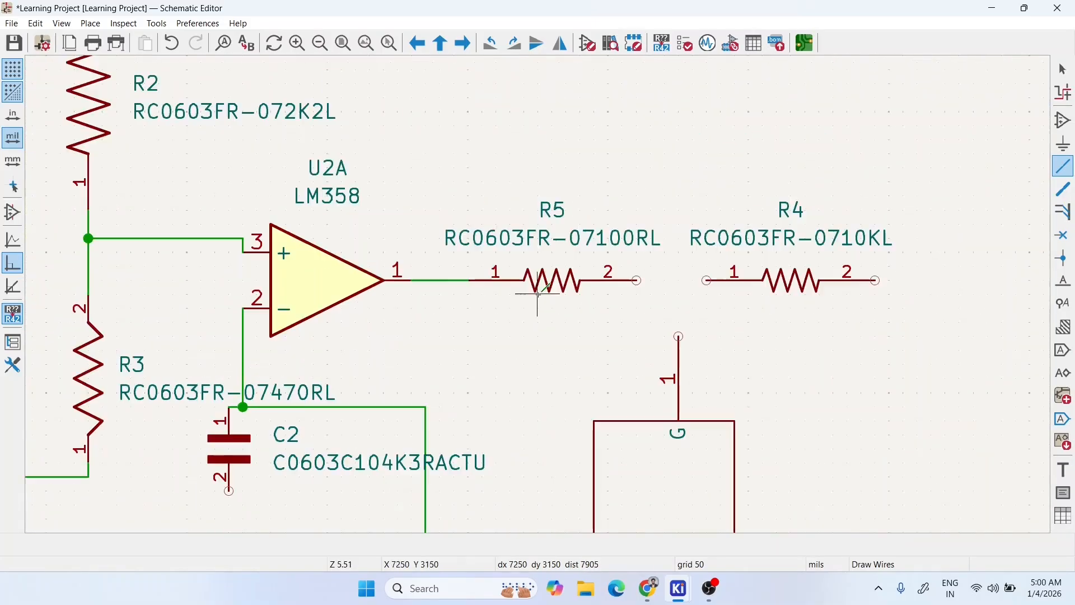
click(636, 280)
click(707, 280)
- Connect the gate pin of U3 to the wire between R5 and R4
click(678, 336)
click(678, 280)
scroll(679, 280, down, 3)
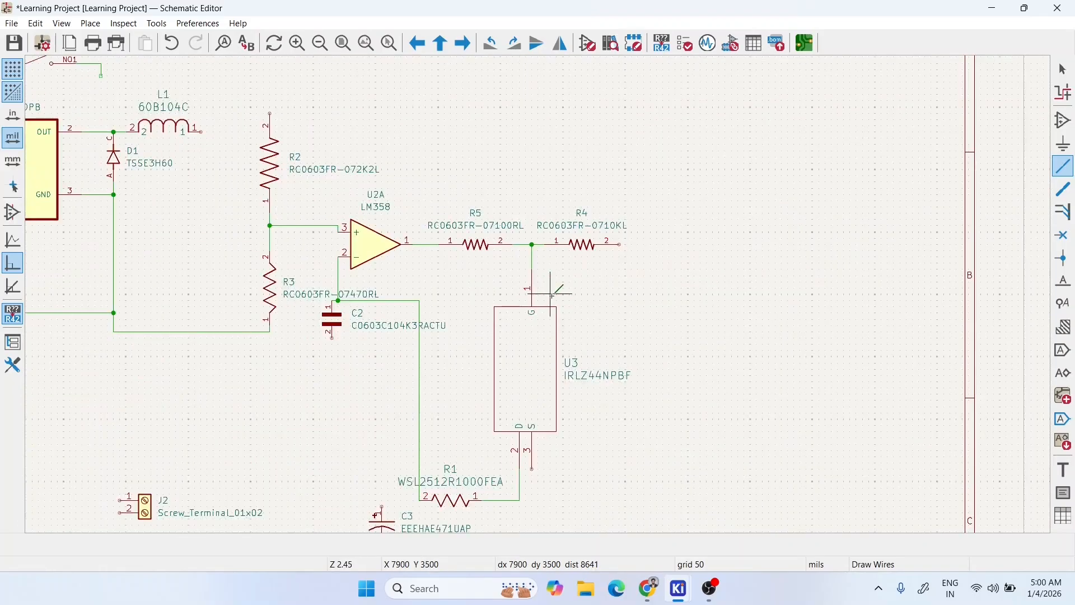
scroll(553, 295, down, 2)
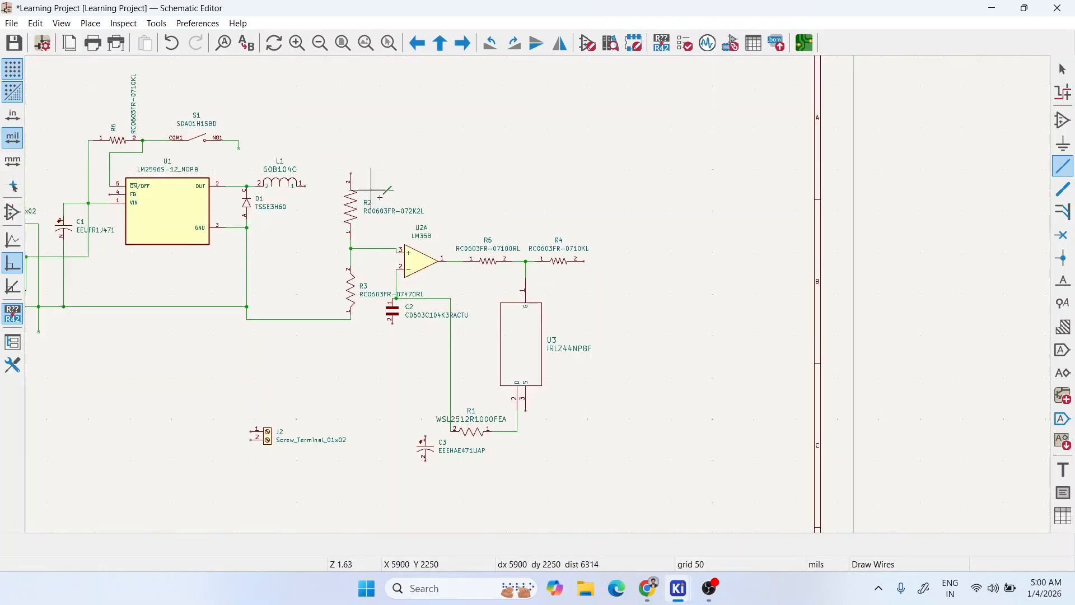
- Draw a wire from U3's source pin 3 downward and horizontally away from R1, leaving its far end open
click(525, 411)
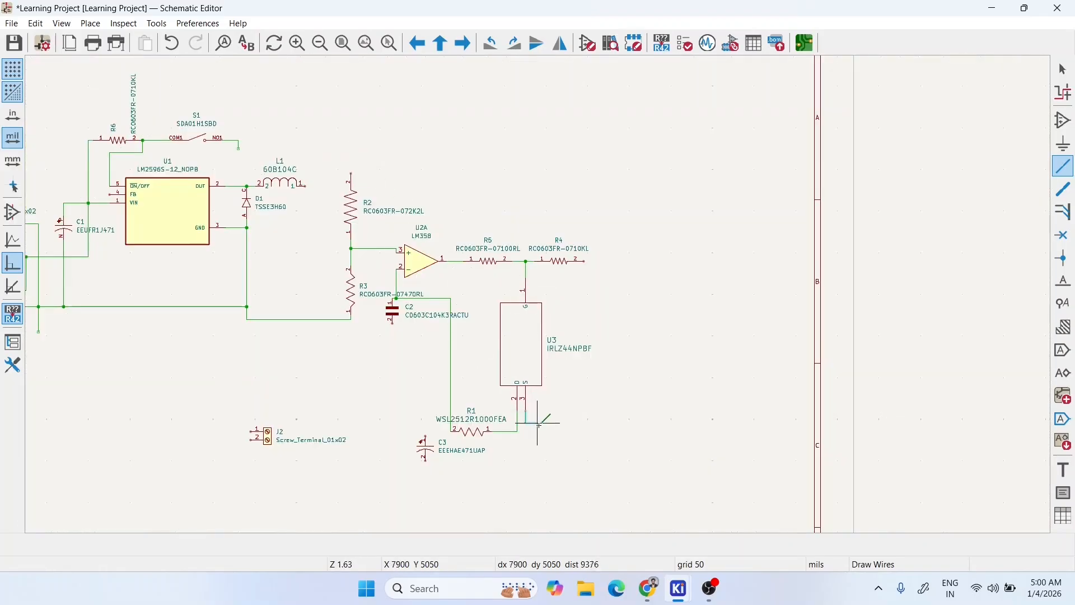
double_click(613, 424)
key(Escape)
- Move capacitor C3 and screw terminal J2 into the free area to the right of U3, with J2 above C3
drag(427, 448, 624, 340)
click(267, 436)
drag(267, 437, 664, 305)
scroll(283, 397, down, 2)
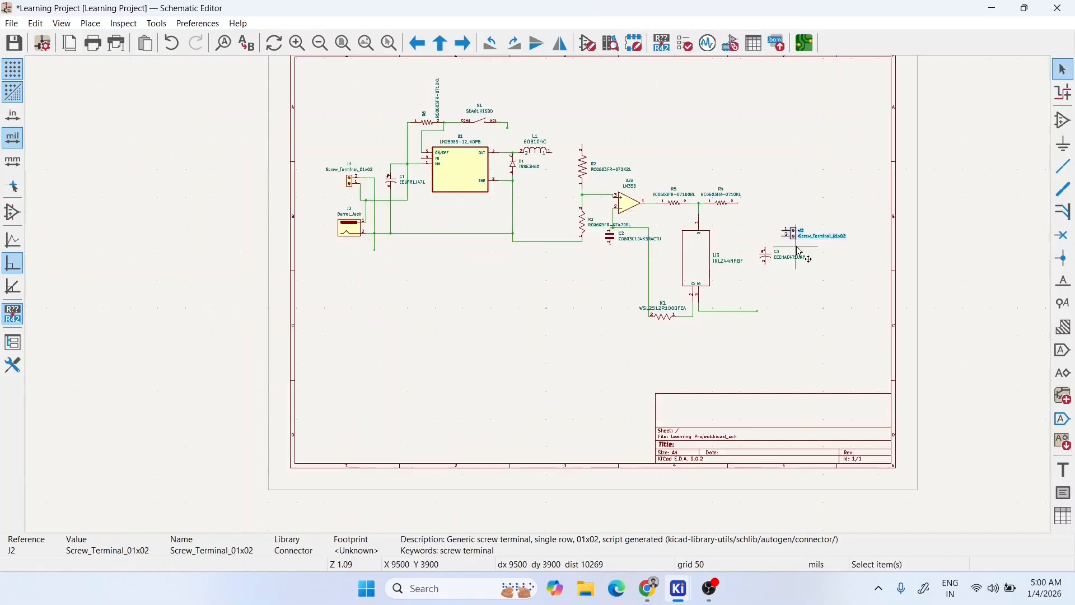
scroll(801, 252, up, 5)
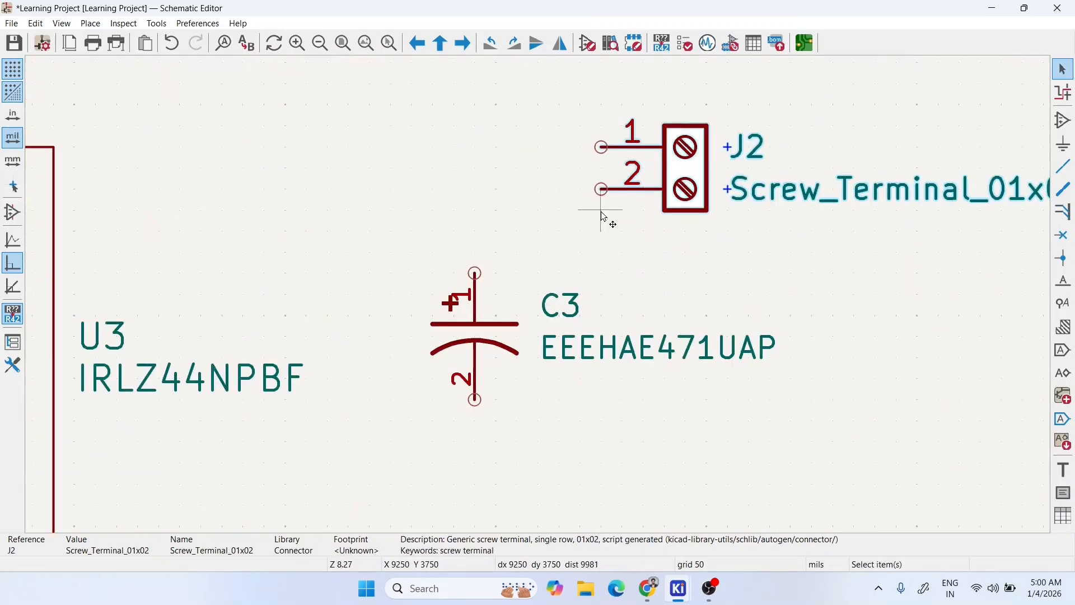
- Wire R2 pin 2 to J2 pin 1, and draw a short open-ended wire downward from R4 pin 2
scroll(608, 217, down, 2)
scroll(469, 279, down, 1)
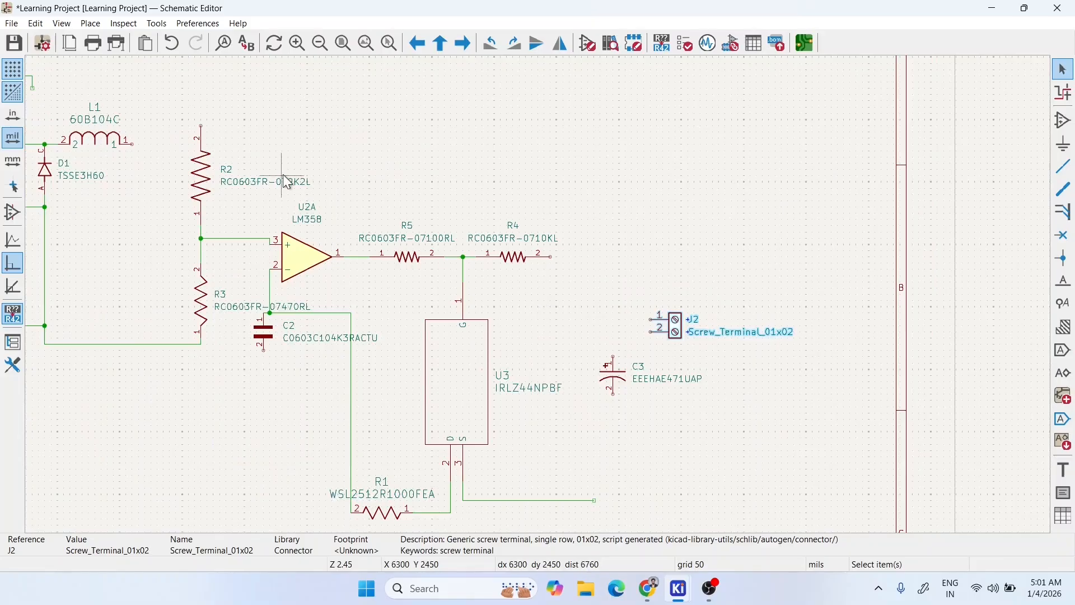
key(w)
click(201, 126)
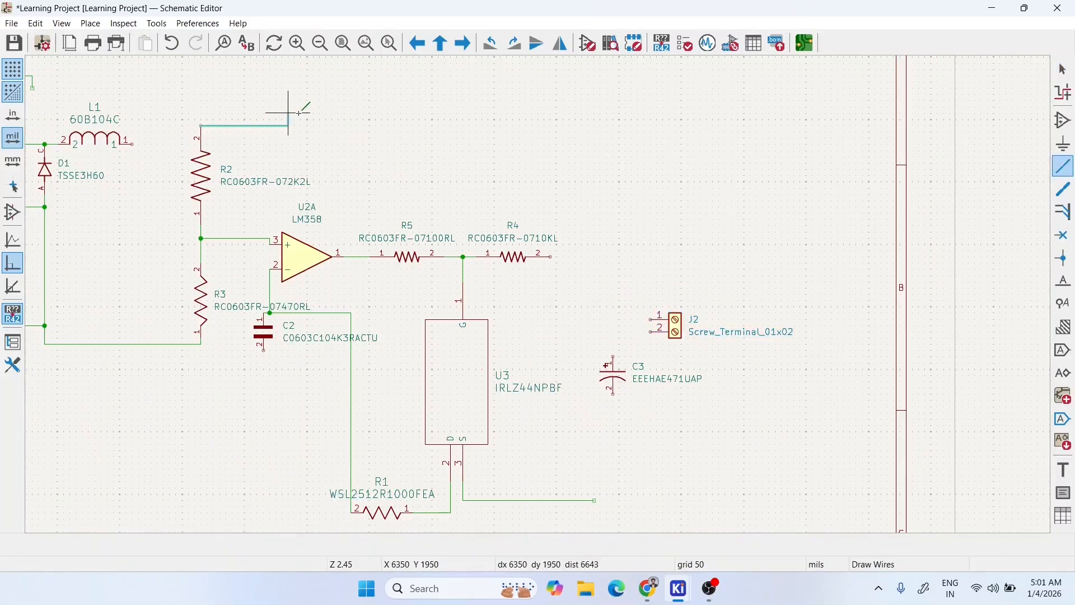
click(652, 315)
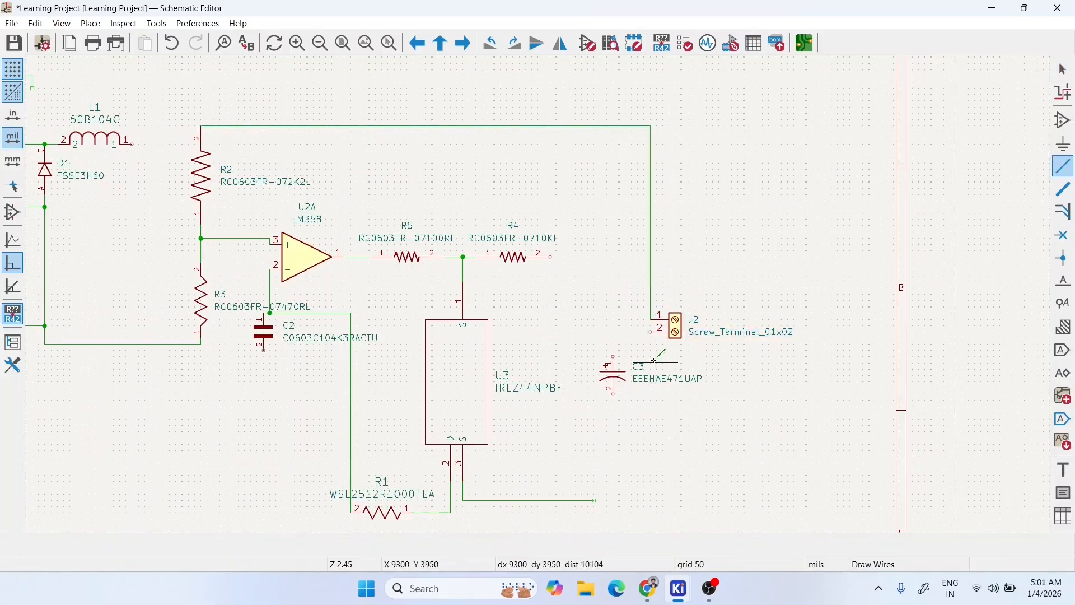
double_click(551, 287)
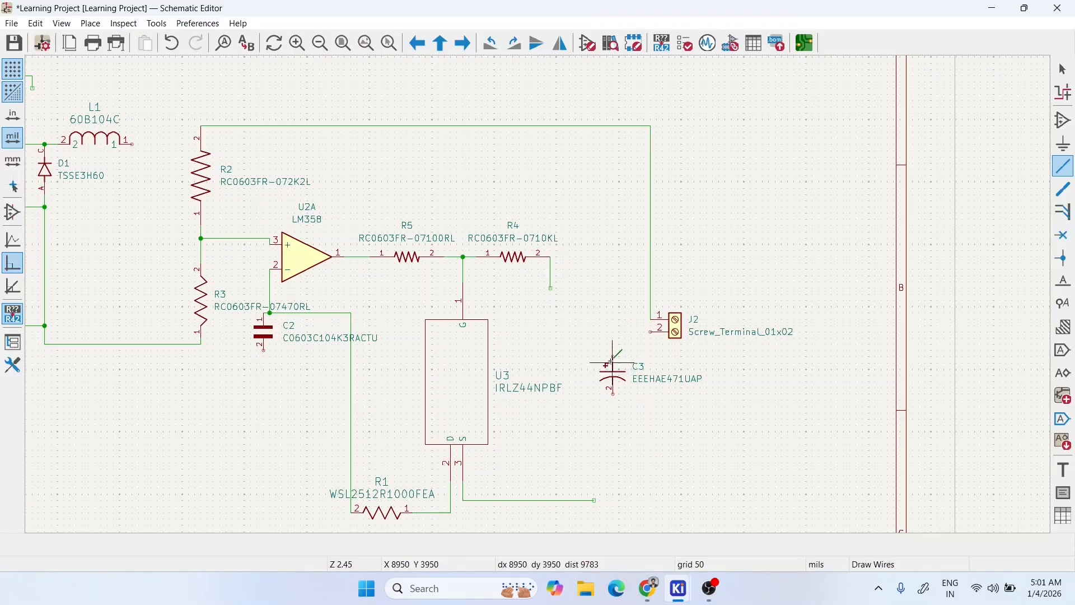
- Wire C3 across J2 pins 1 and 2, and add a short open stub below their lower connecting wire
click(651, 320)
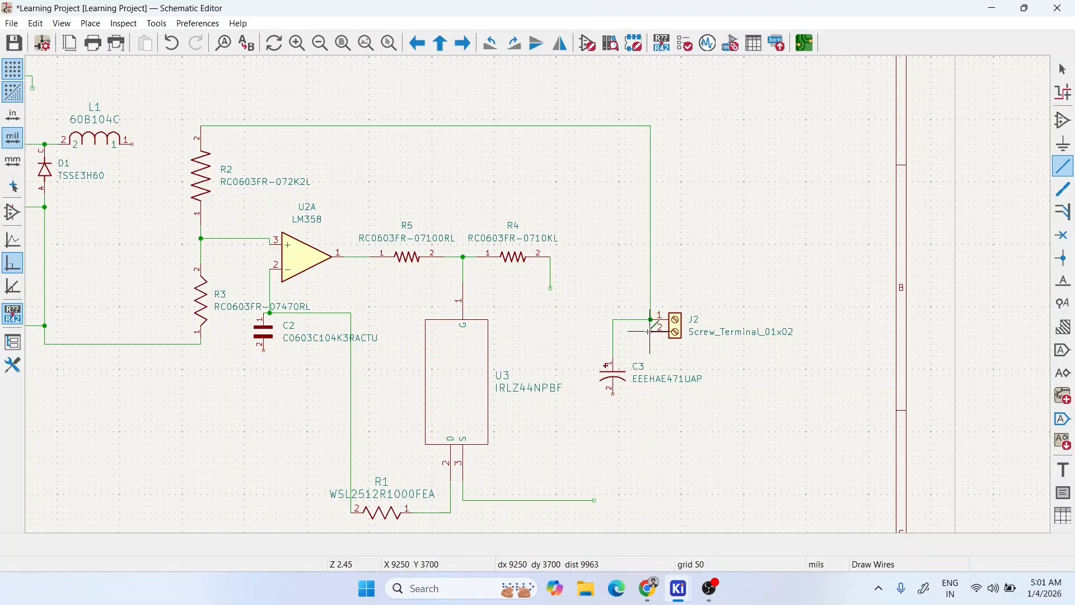
click(652, 333)
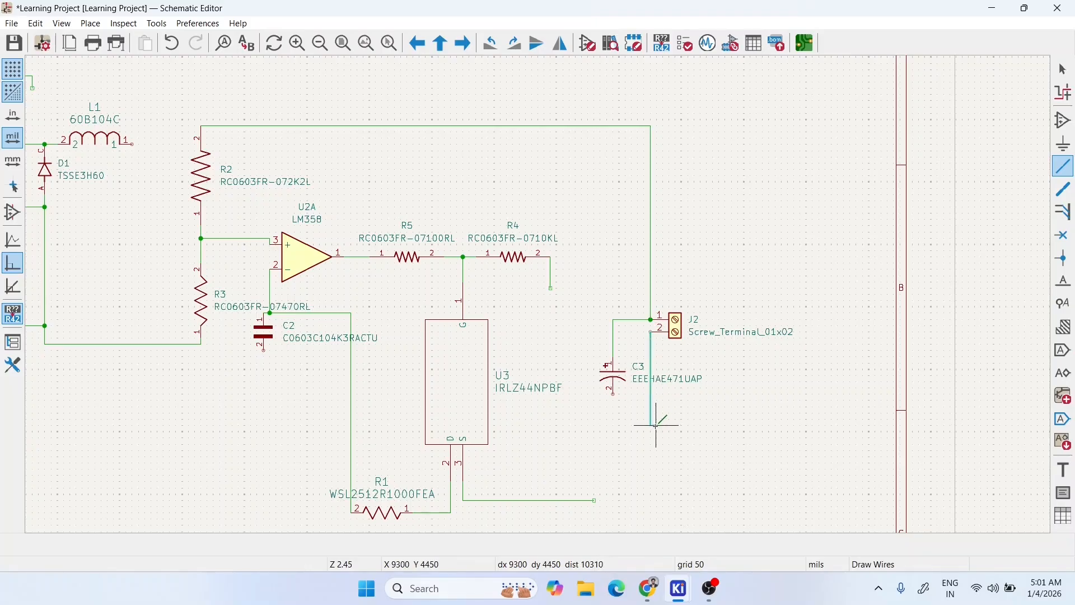
click(651, 463)
click(613, 393)
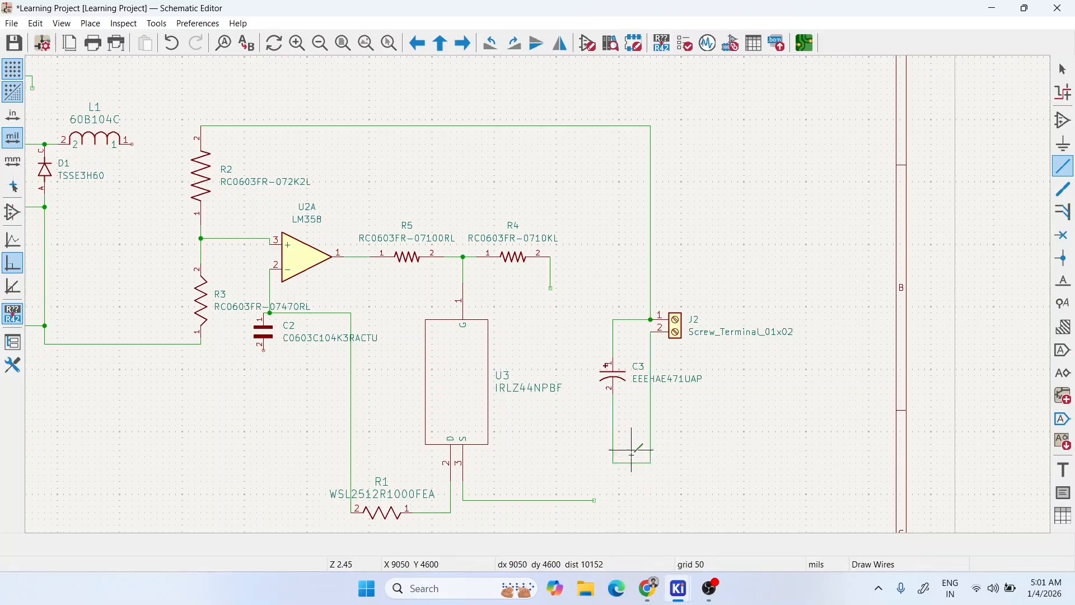
double_click(632, 486)
key(Escape)
- Delete the open horizontal wire at U3's source and wire pin 3 to the C3 pin 1 node instead
click(564, 501)
key(Delete)
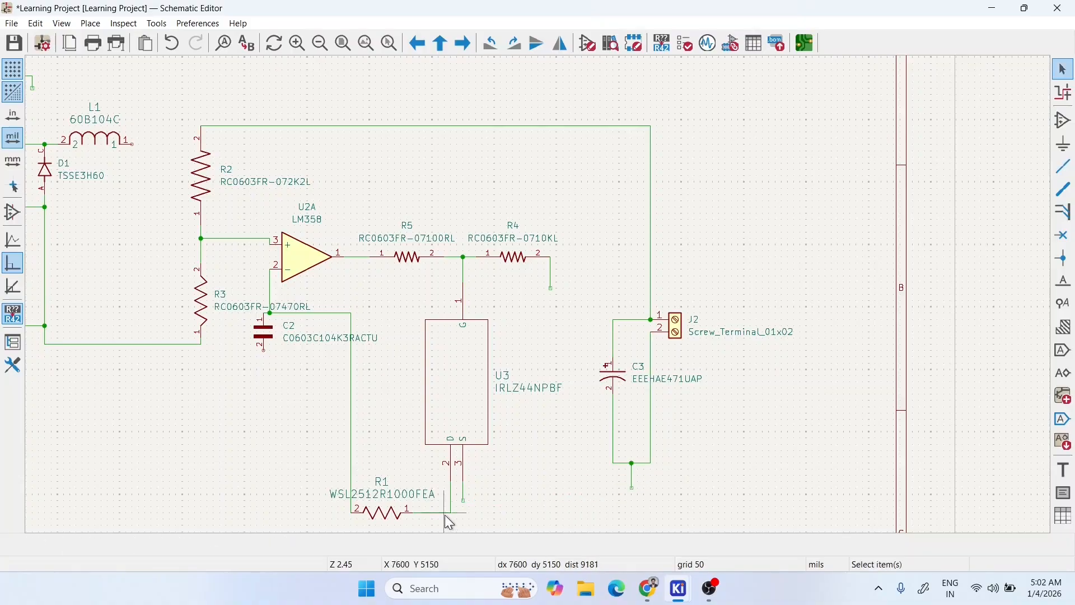
key(w)
click(464, 500)
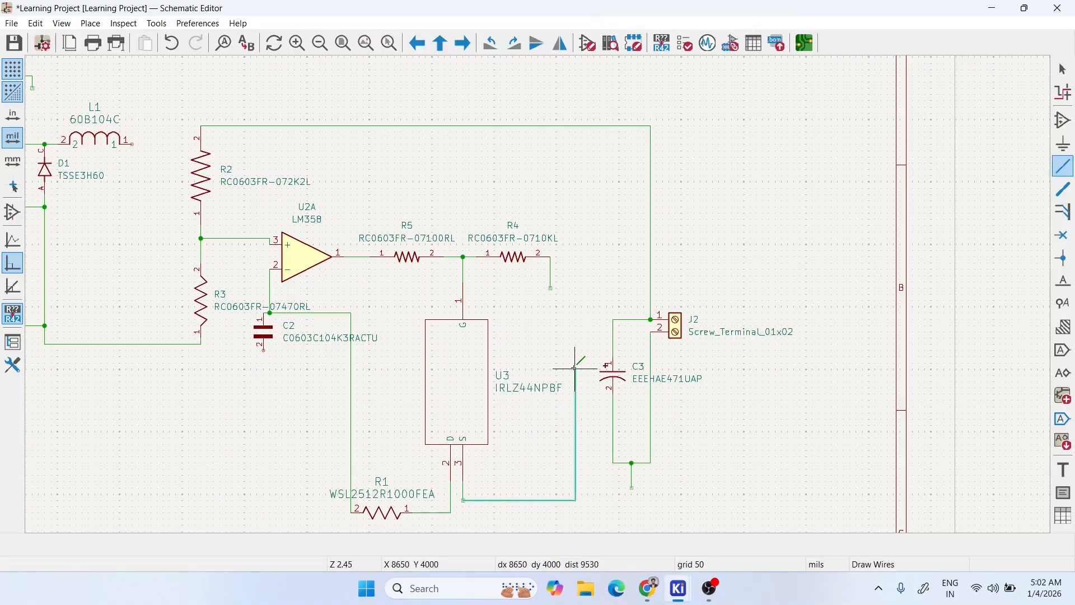
click(614, 320)
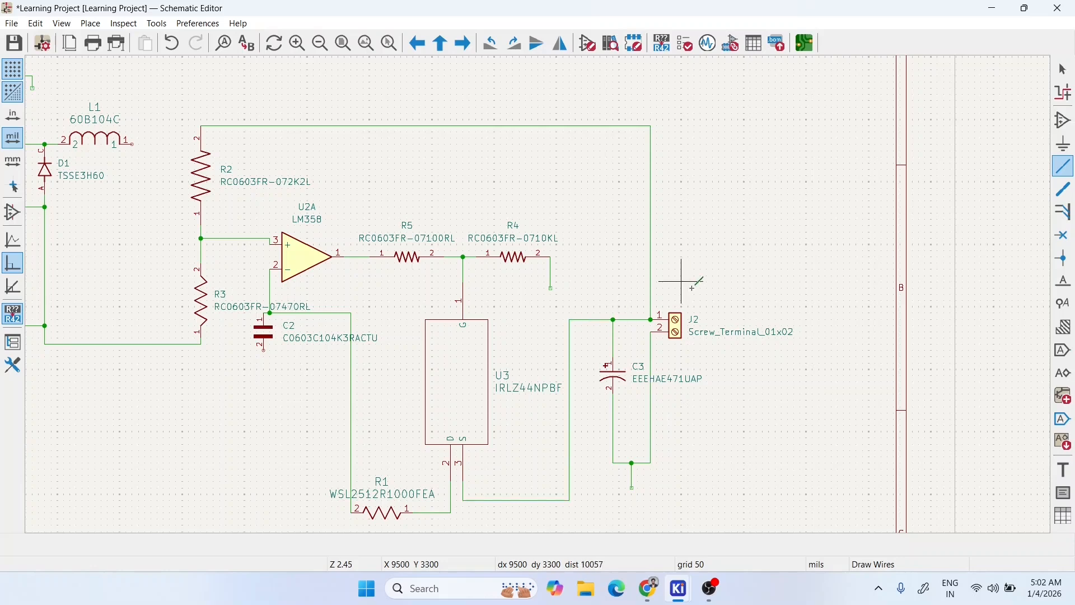
- Connect C2 pin 2 to the wire at R3 pin 1
scroll(813, 306, down, 2)
scroll(315, 275, up, 4)
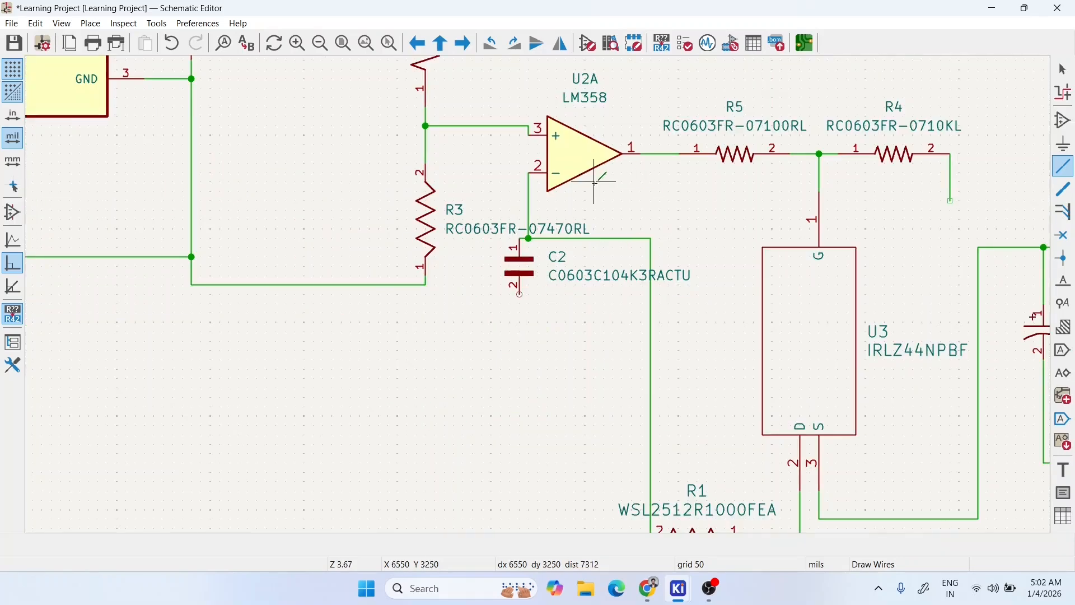
scroll(595, 192, down, 2)
click(507, 336)
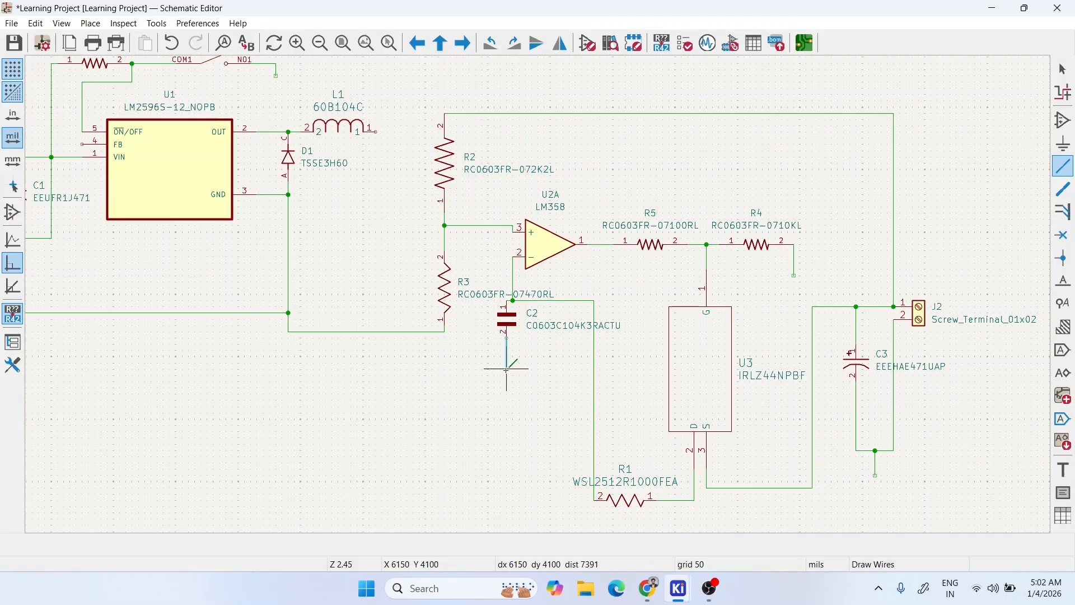
click(443, 331)
- Wire L1 pin 1 to the node joining C2 pin 1 and the LM358 inverting input
scroll(505, 336, down, 3)
scroll(492, 271, up, 4)
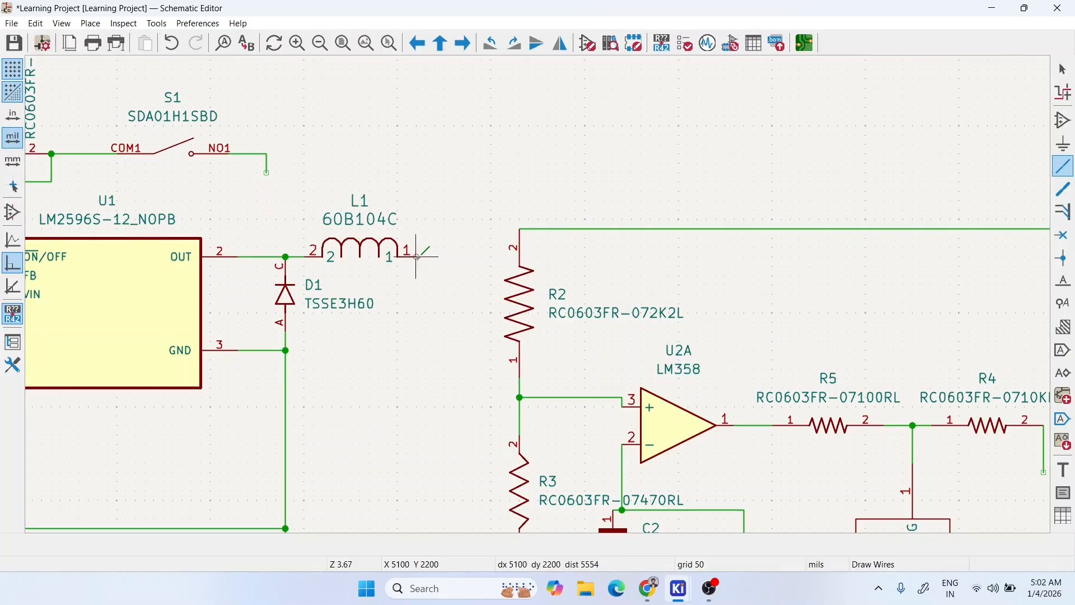
scroll(428, 275, down, 5)
scroll(526, 285, up, 2)
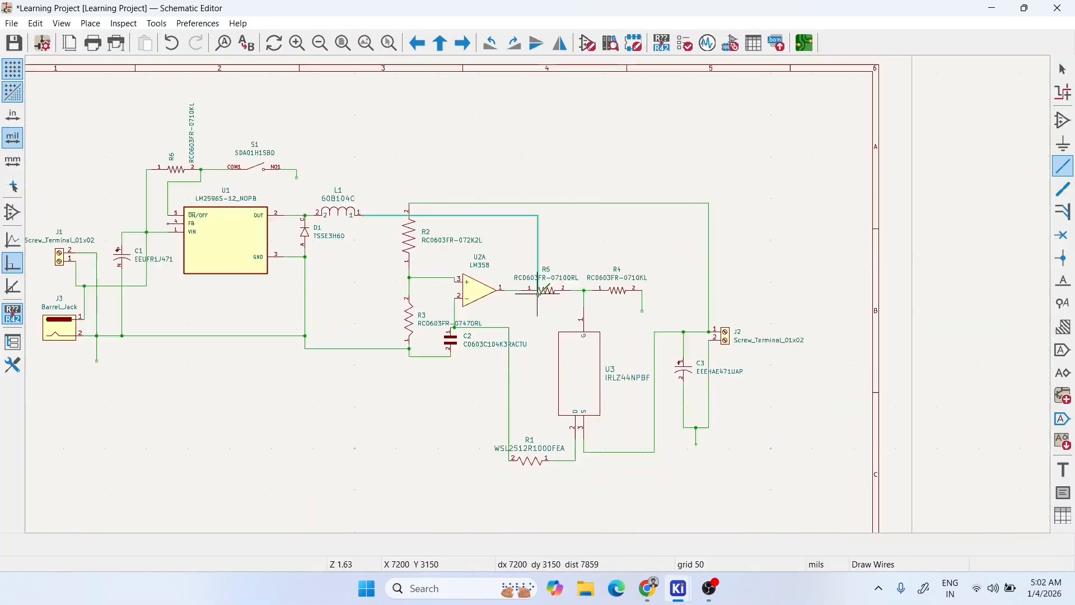
scroll(530, 293, up, 2)
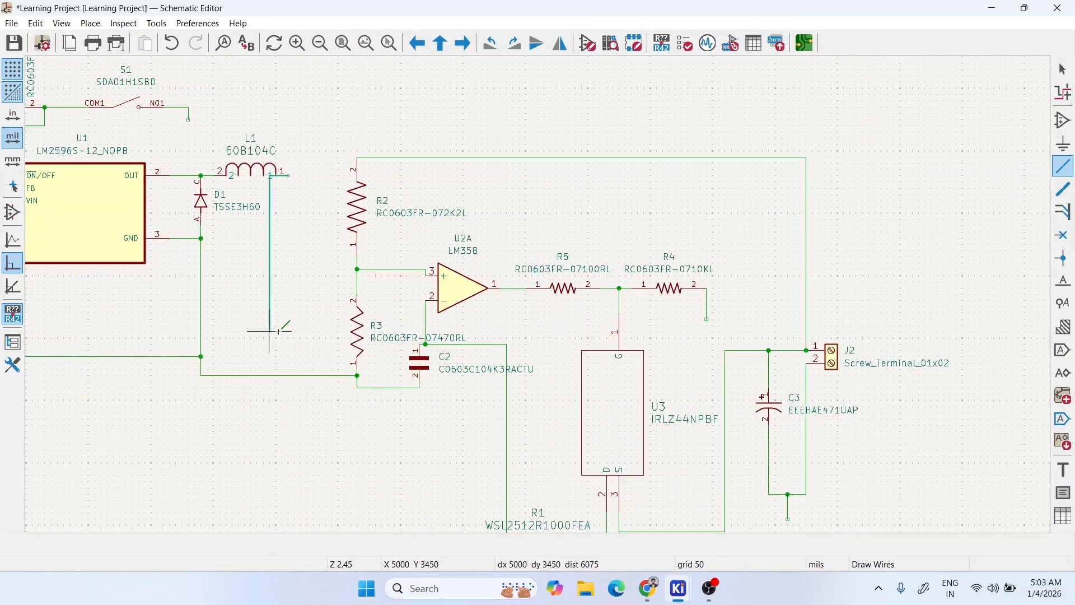
click(427, 344)
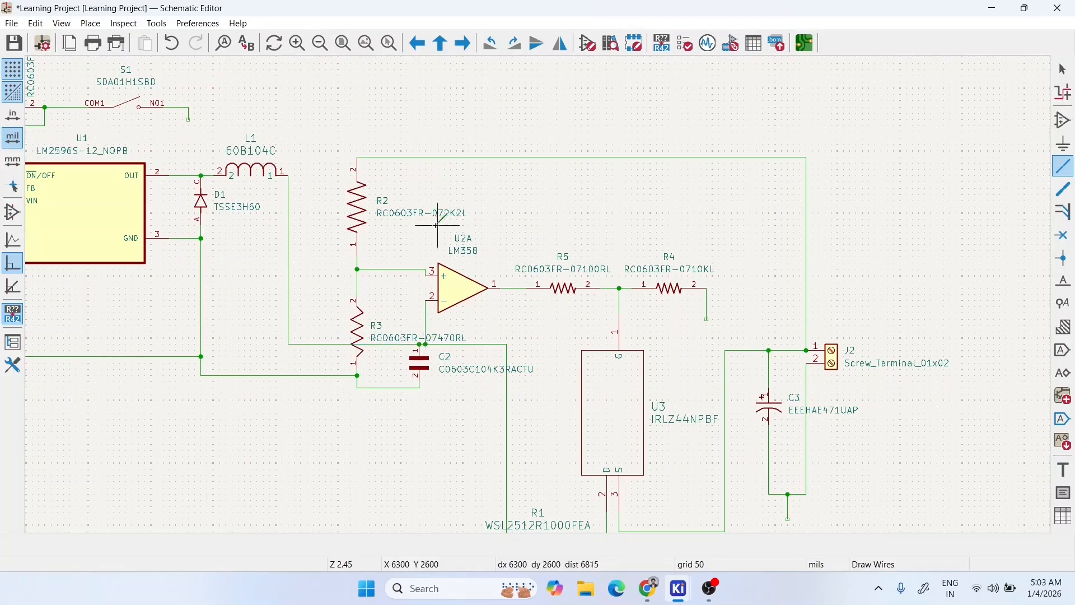
key(Escape)
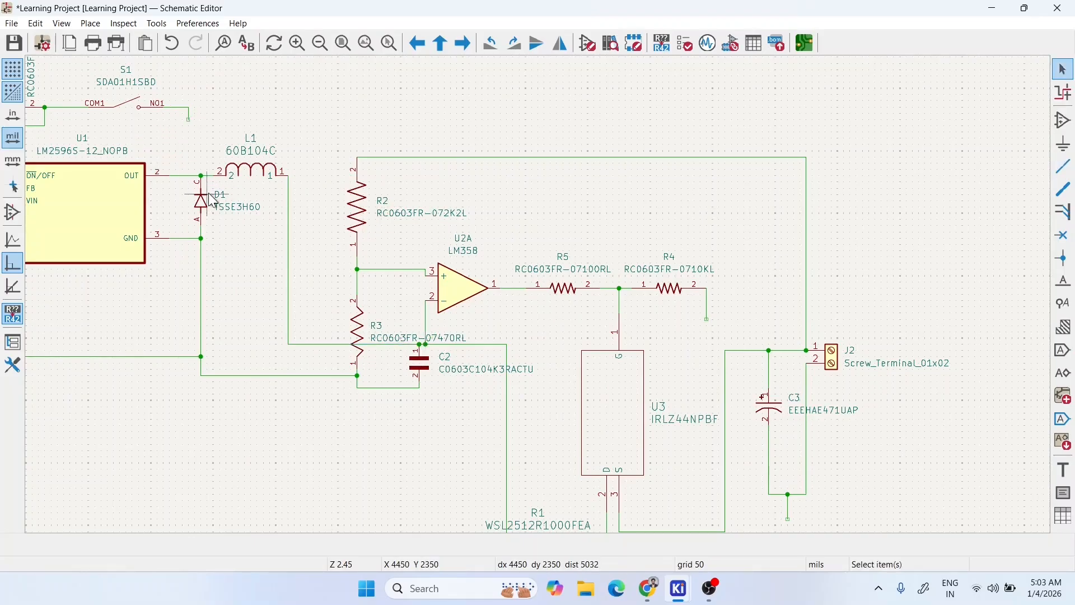
- Place a VCC power symbol just above the junction of the J1 and J3 pin 1 wires
click(343, 42)
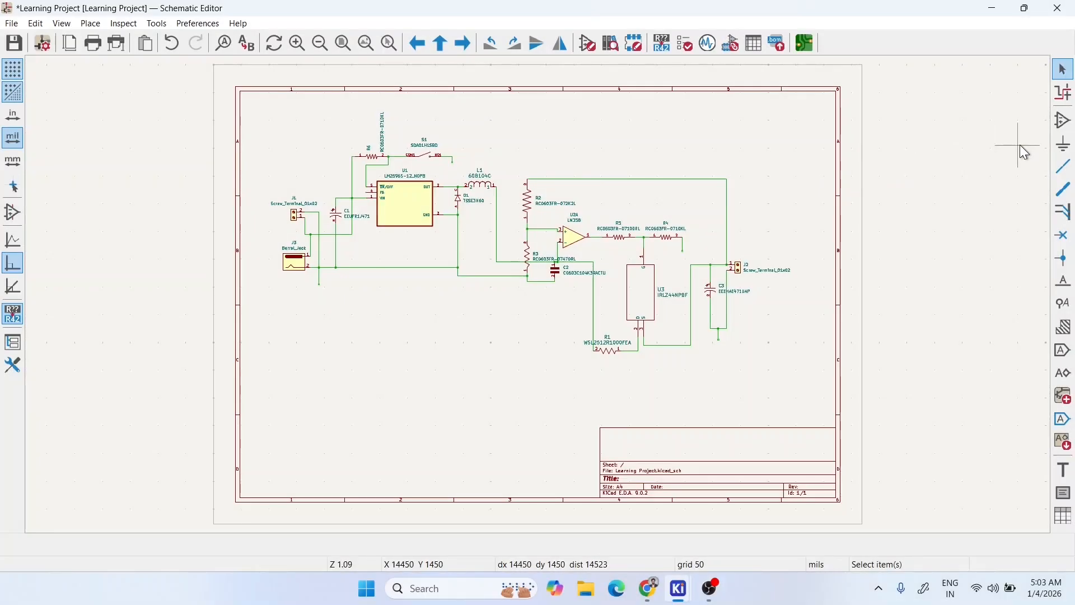
click(1064, 147)
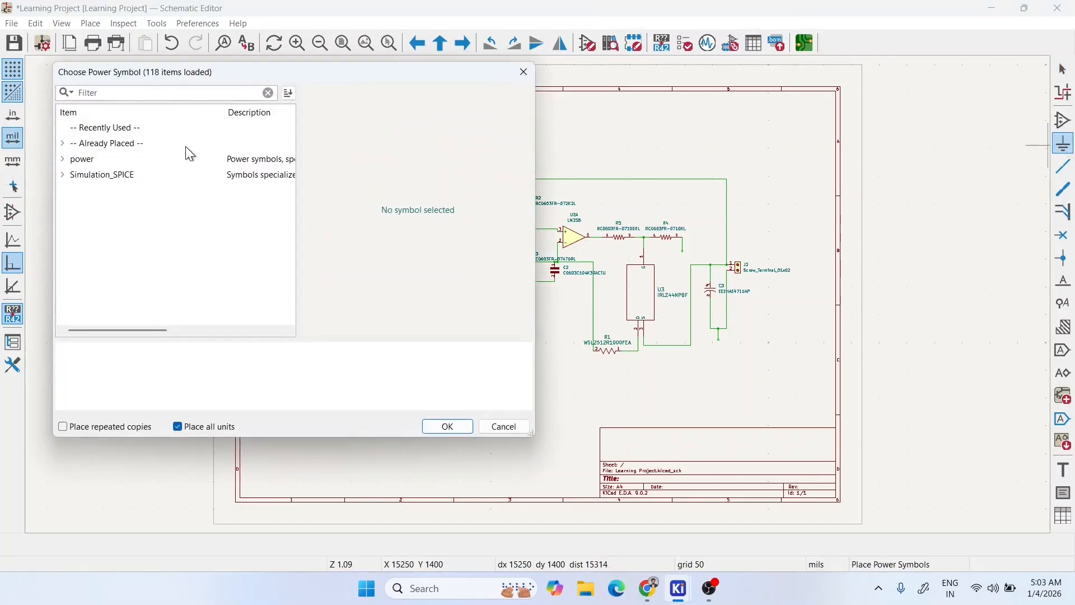
text(V)
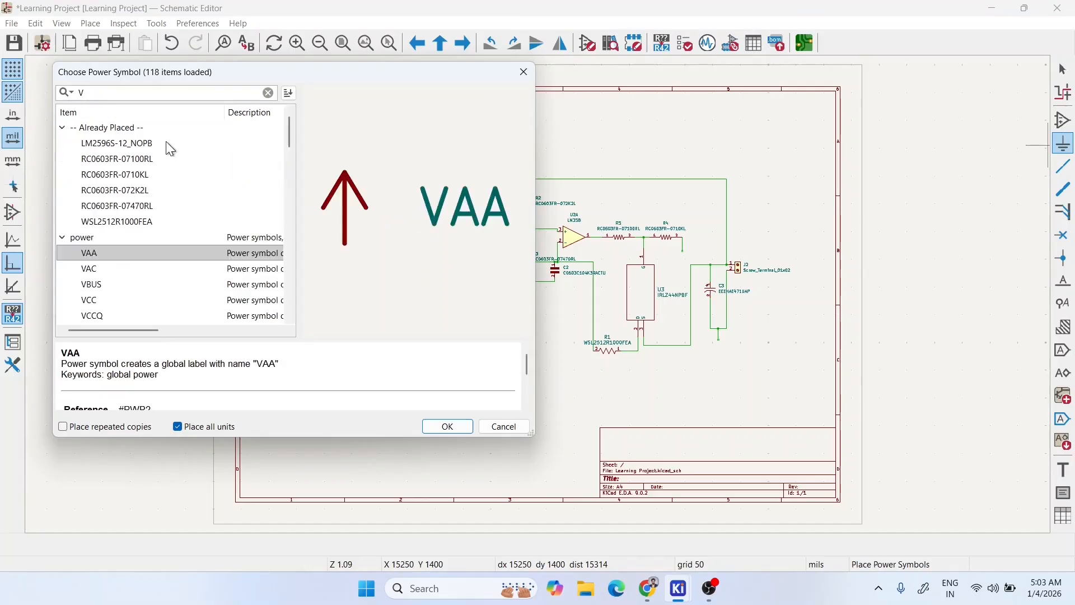
text(CC)
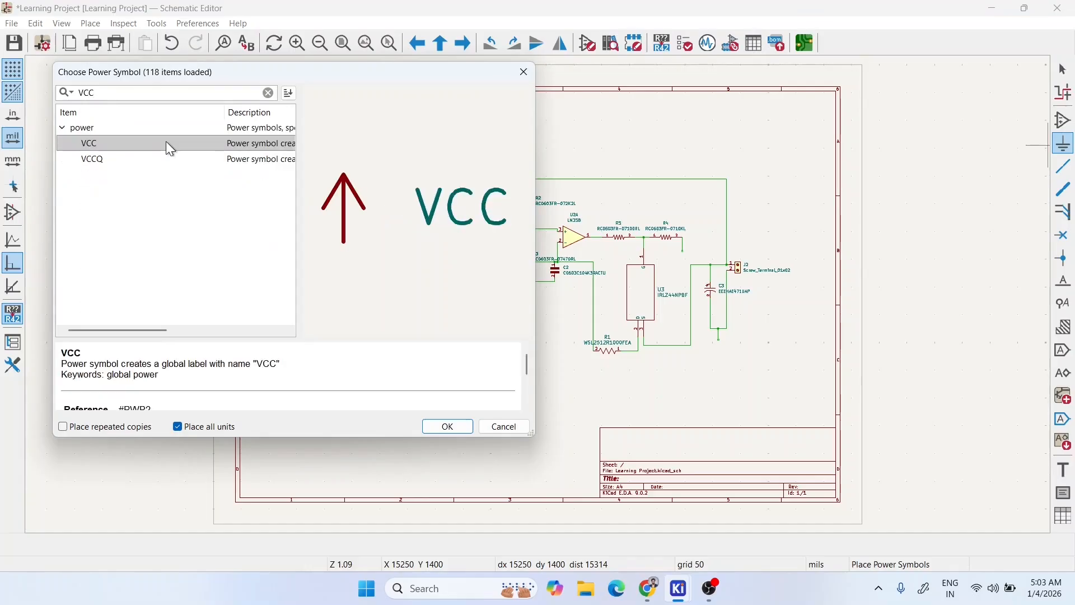
click(447, 427)
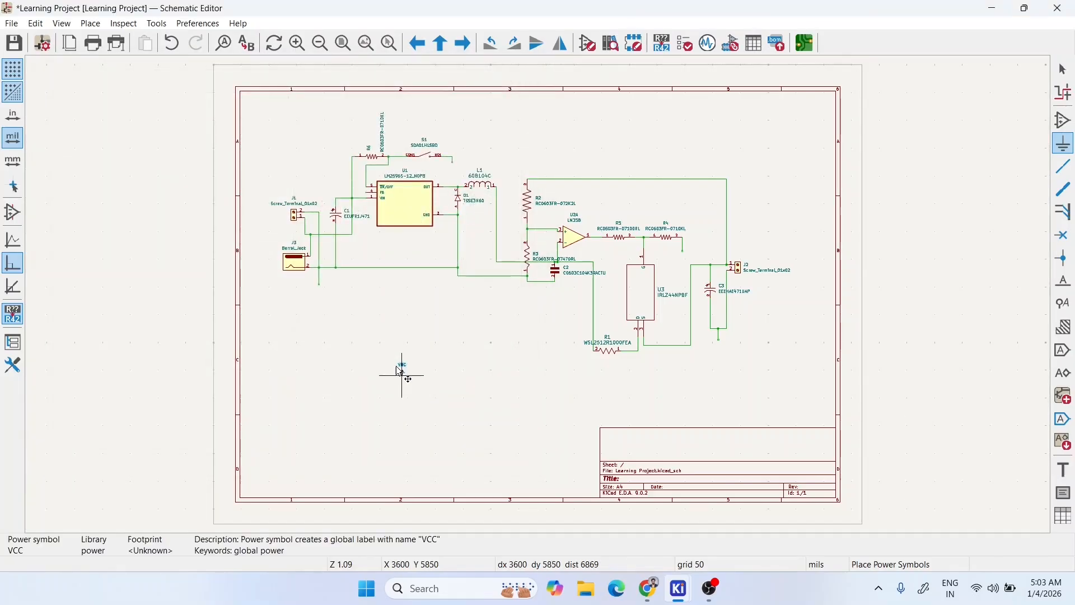
scroll(291, 258, up, 3)
scroll(563, 255, up, 2)
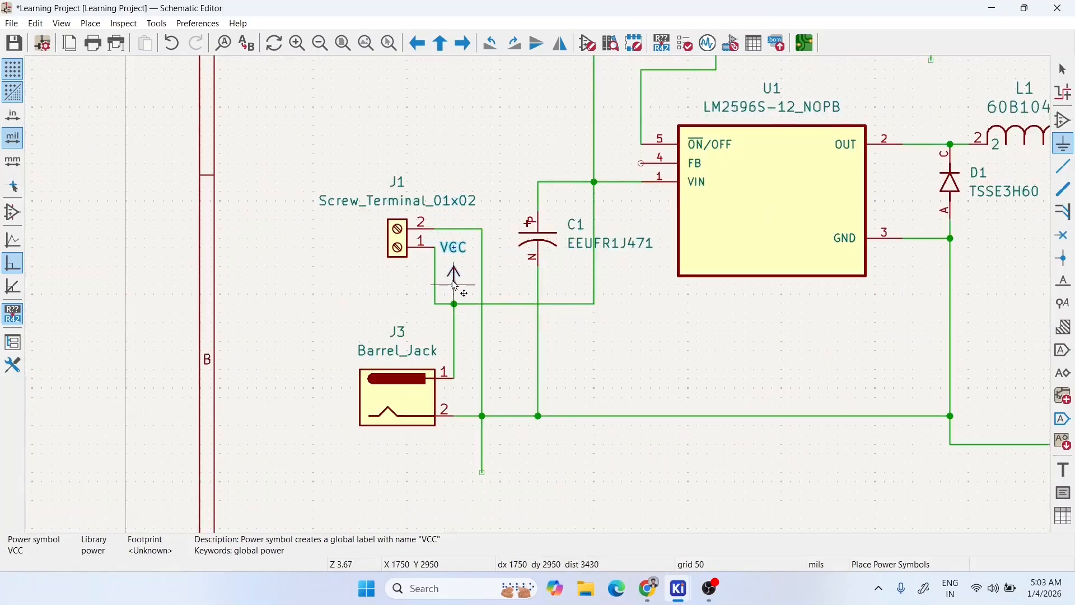
click(455, 278)
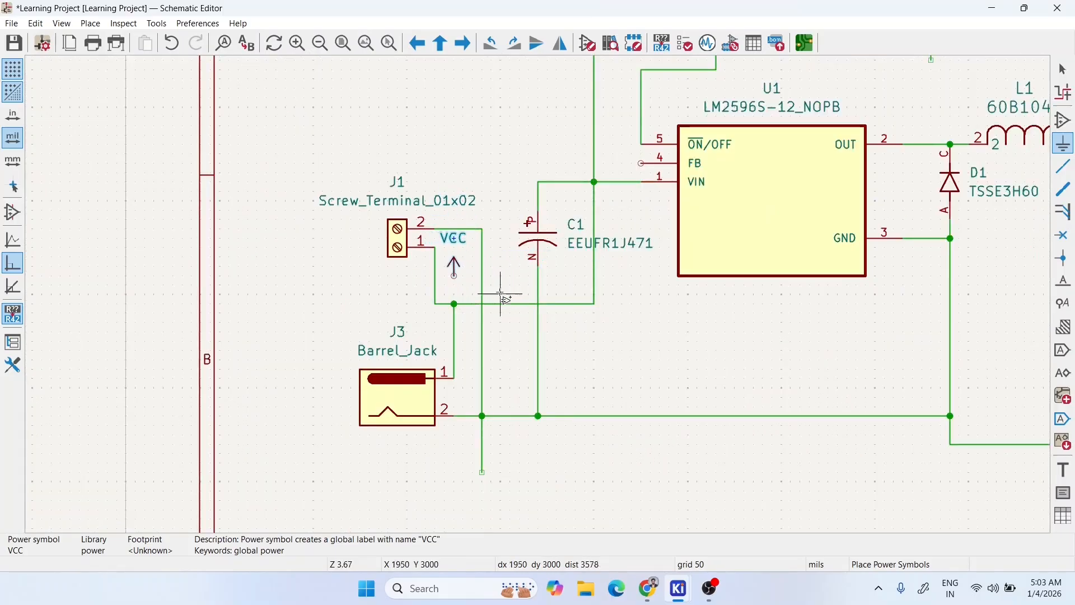
- Place a VCC power symbol just above the wire joining C3 pin 1 and J2 pin 1
scroll(552, 305, down, 1)
scroll(675, 319, down, 4)
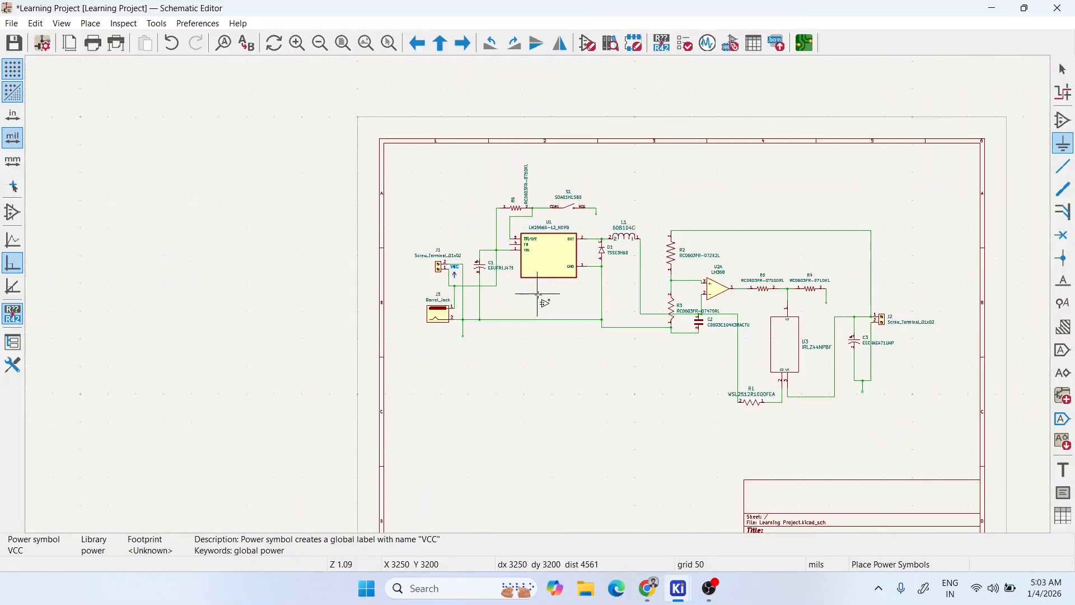
scroll(837, 353, up, 4)
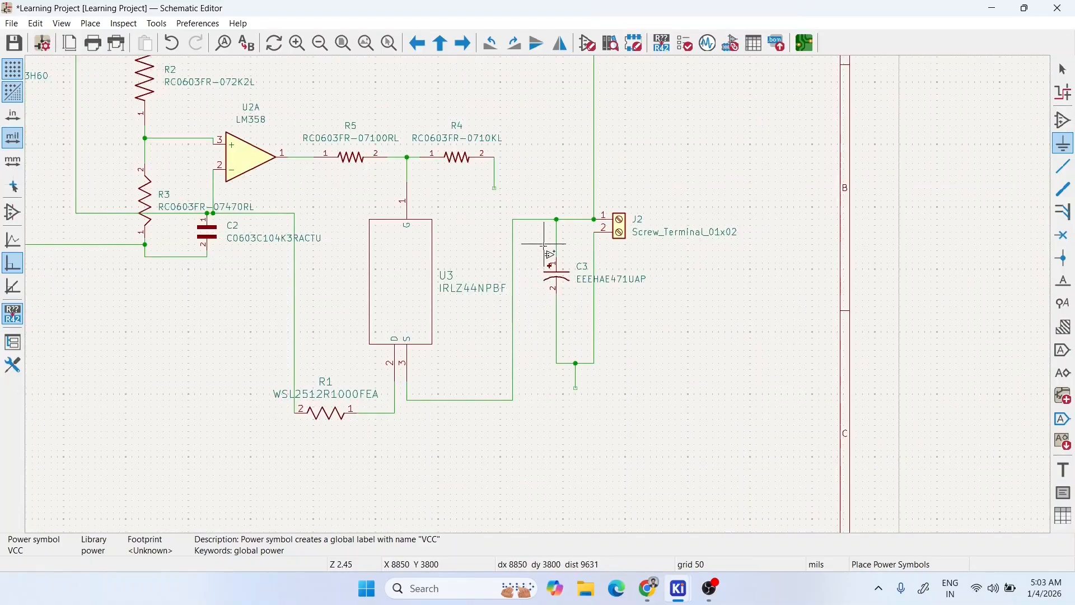
scroll(543, 249, up, 1)
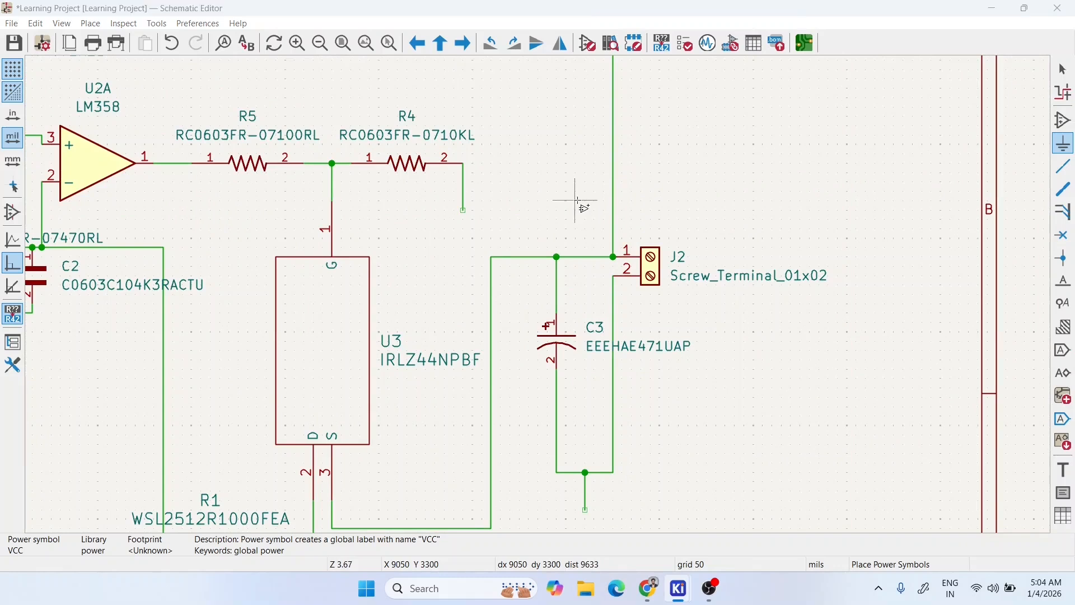
click(582, 221)
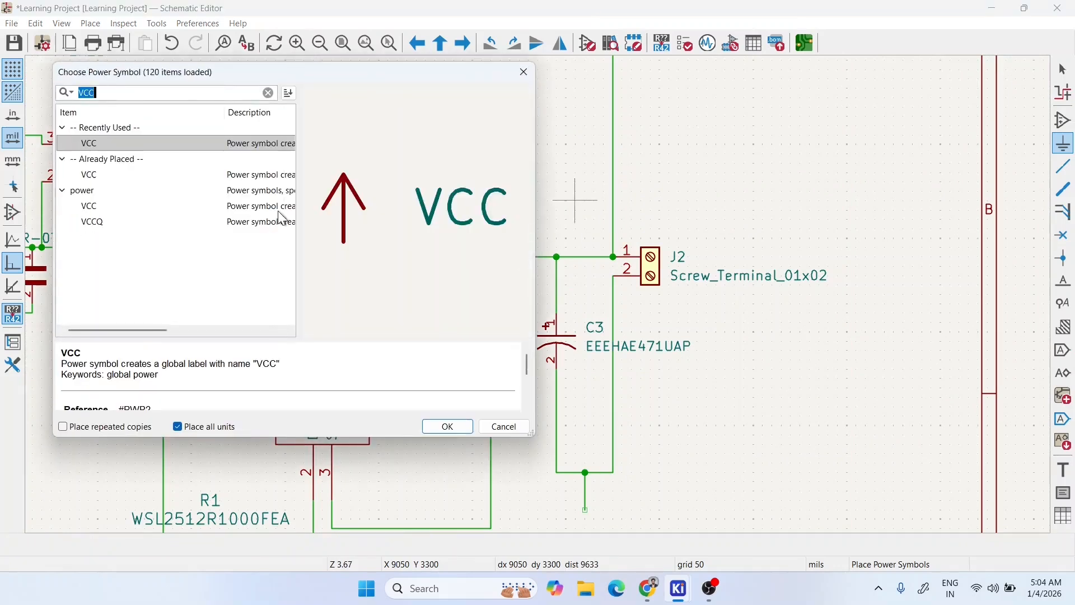
click(447, 426)
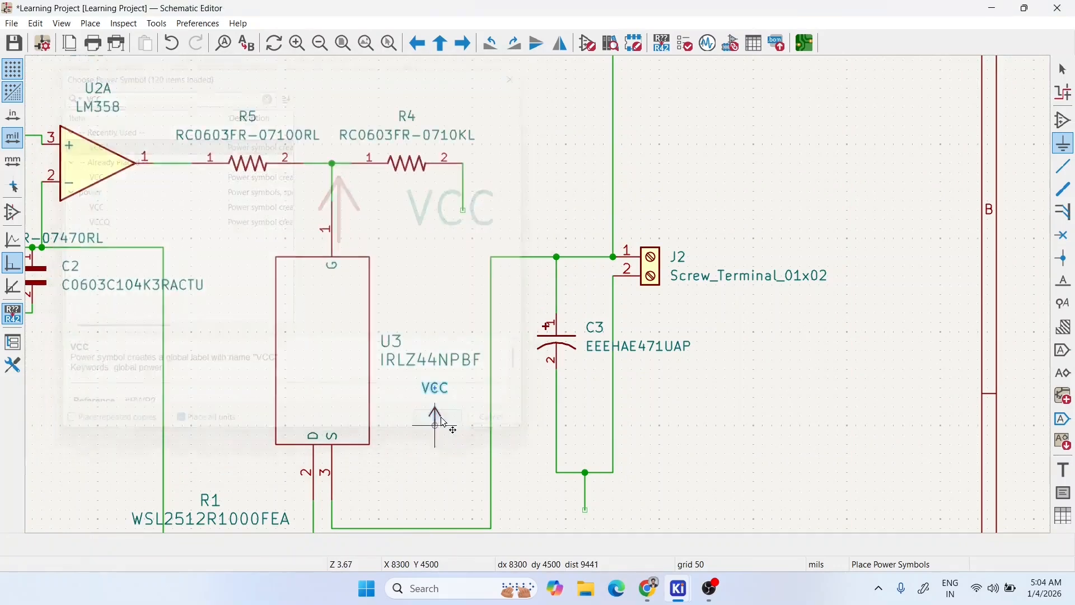
click(585, 230)
- Place a GND power symbol just below the open wire end running down from the J3 pin 2 net
scroll(560, 302, down, 3)
scroll(488, 297, down, 3)
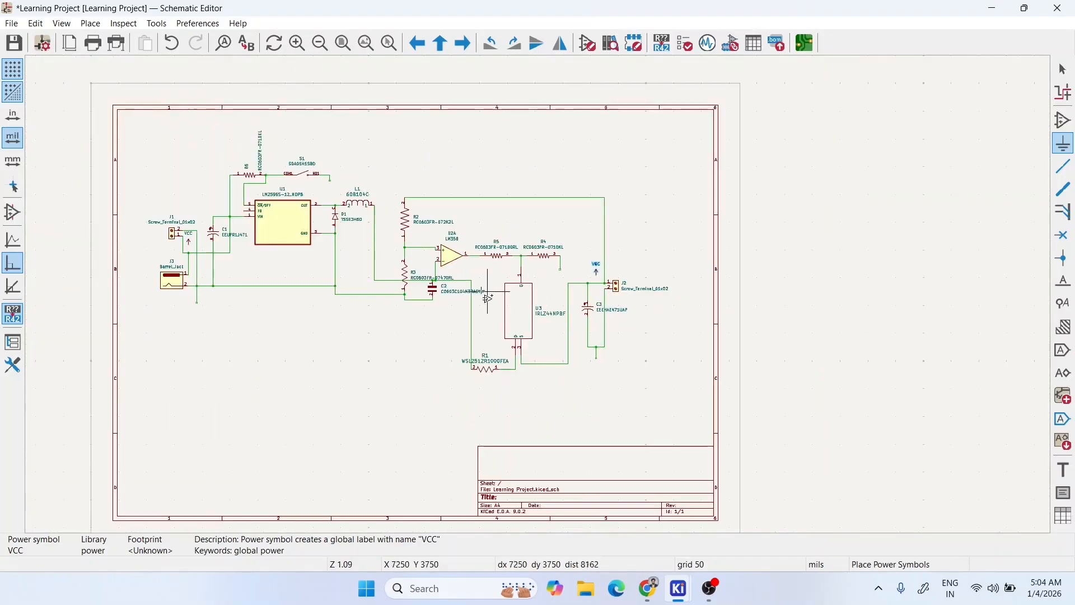
scroll(265, 274, up, 6)
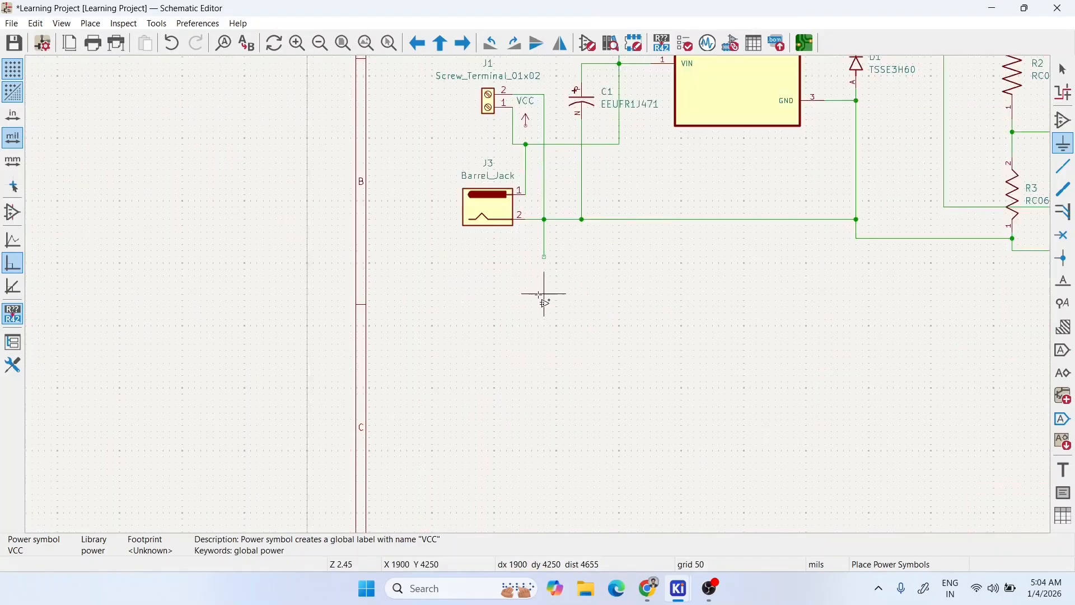
click(568, 247)
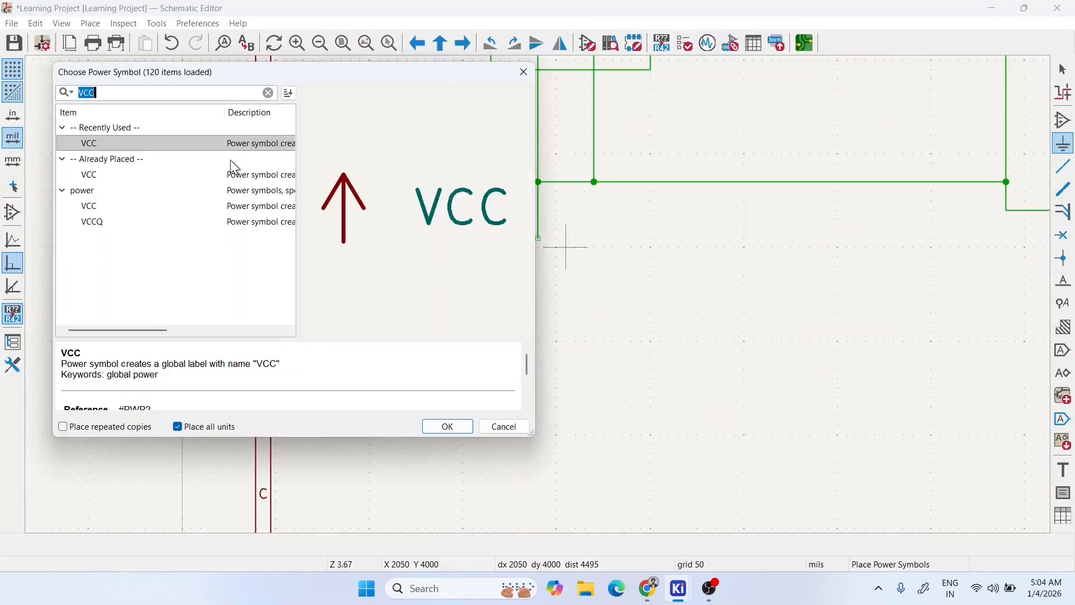
text(G)
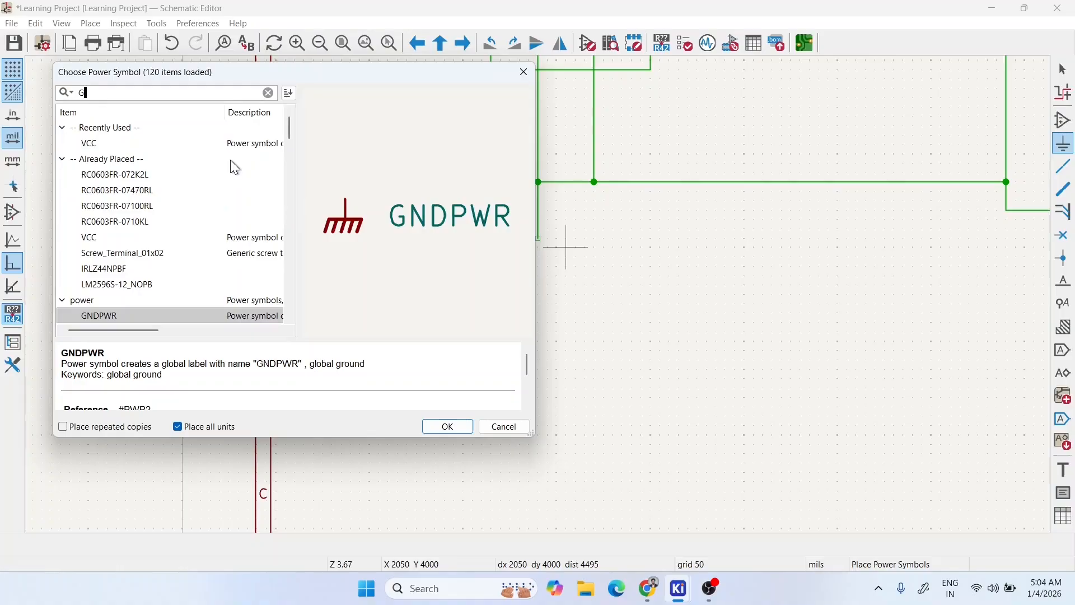
text(nd)
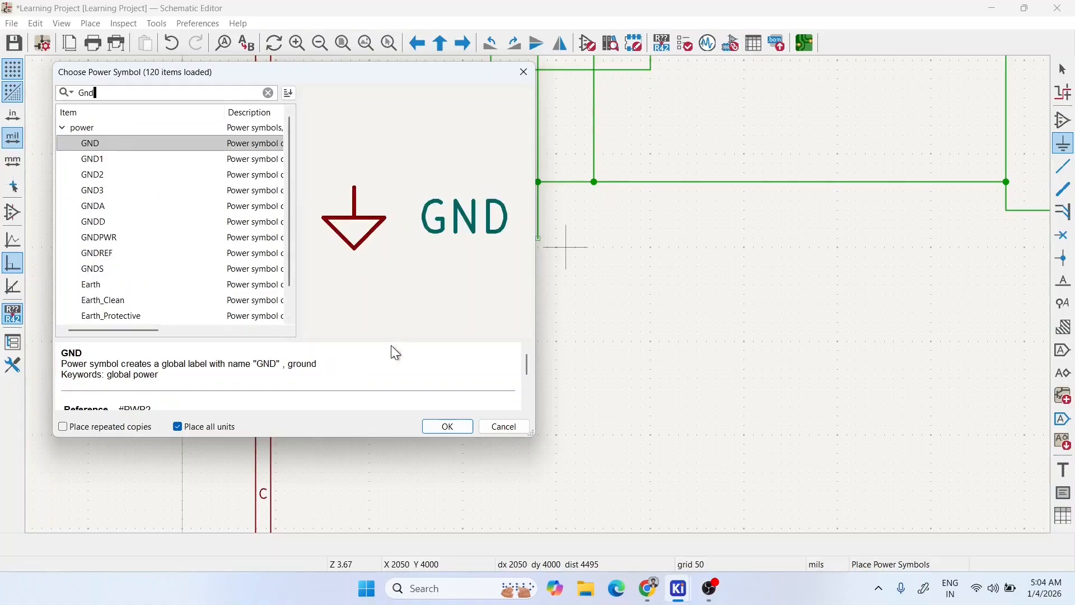
click(448, 427)
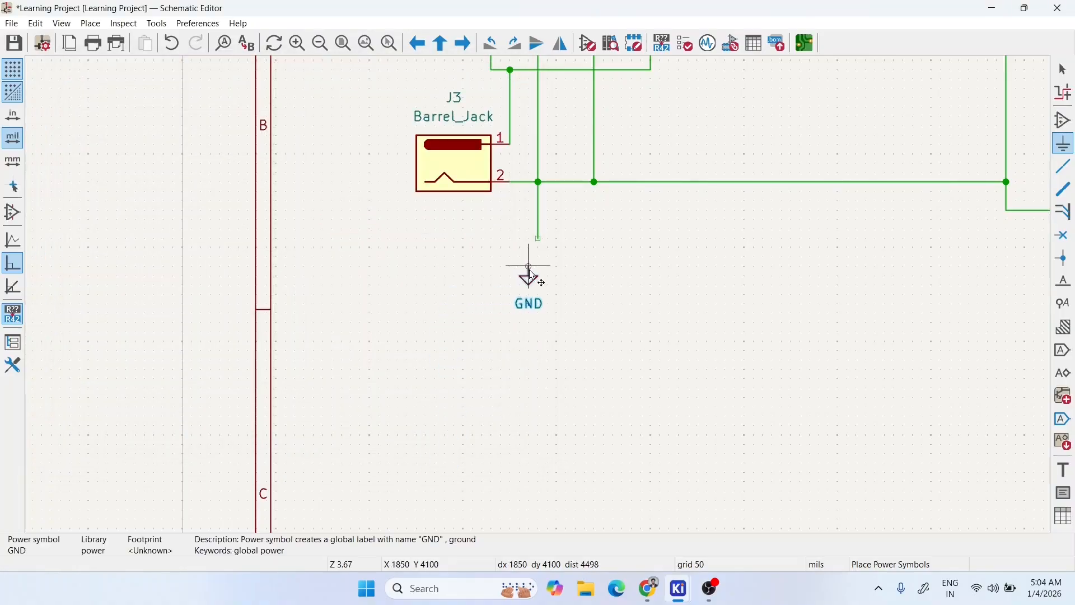
click(539, 259)
scroll(552, 280, down, 3)
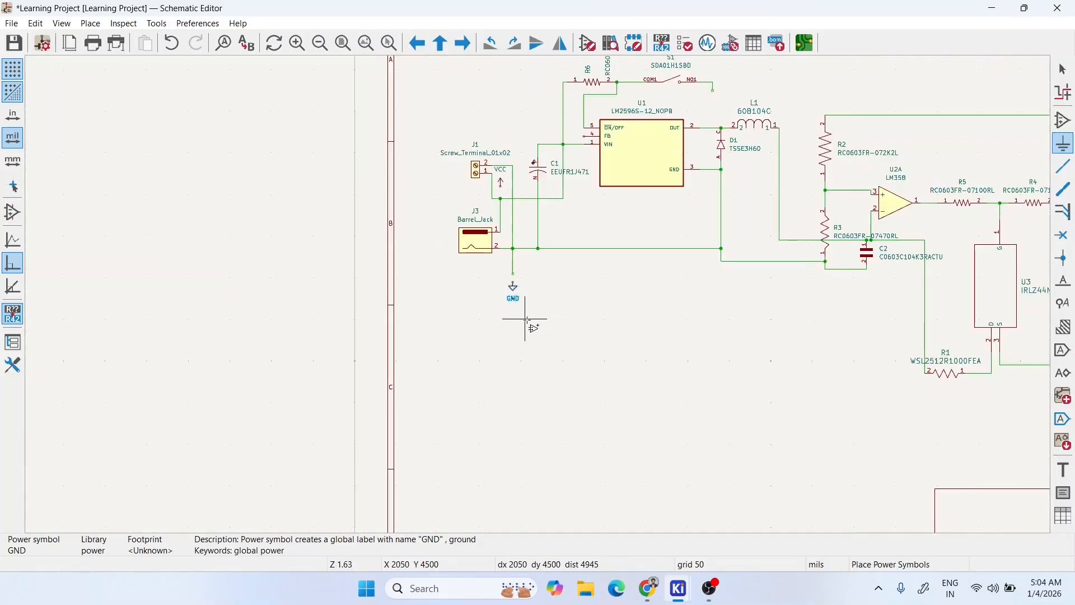
key(Escape)
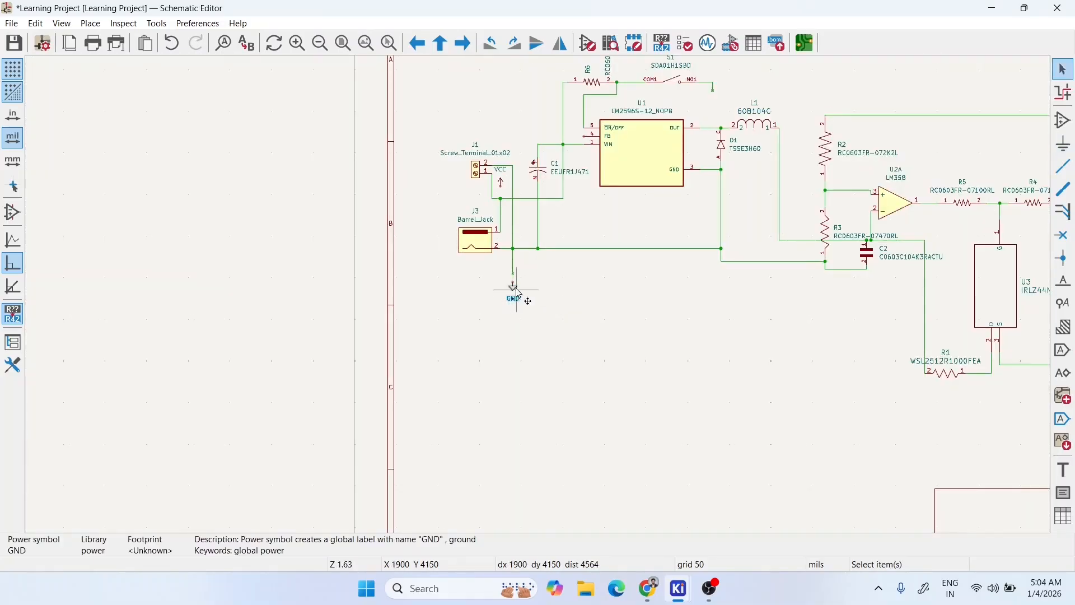
- Place a copy of the GND symbol just below the open wire end at S1's NO1 pin
scroll(550, 251, up, 2)
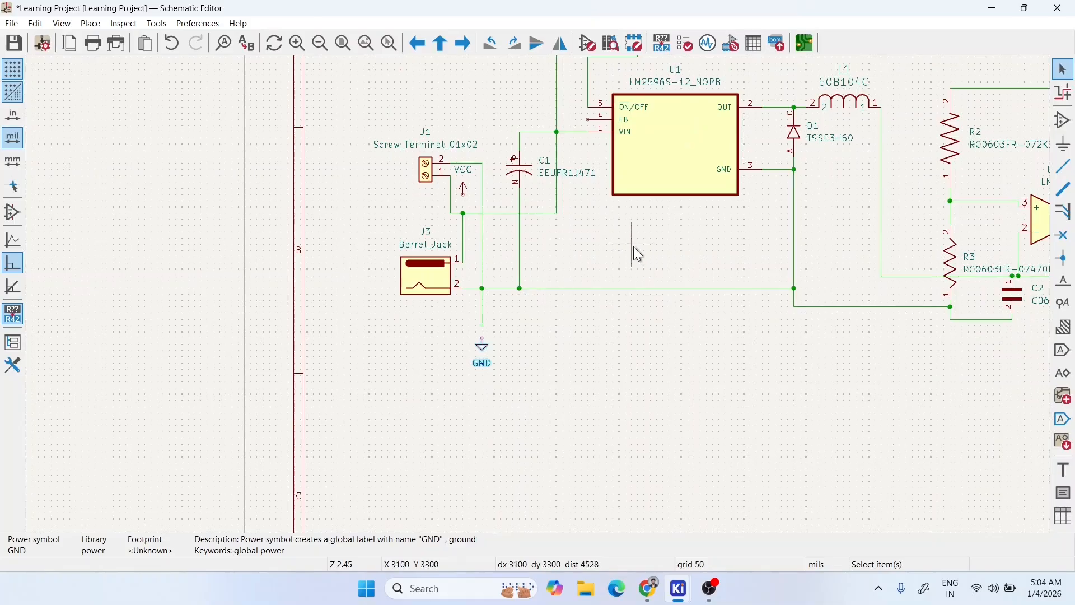
scroll(633, 246, down, 2)
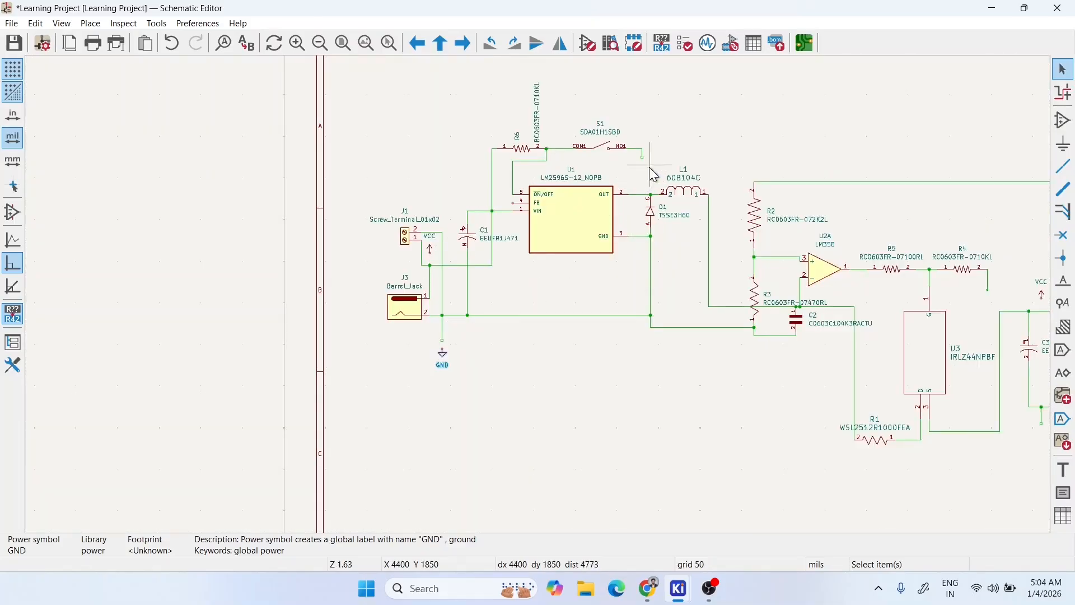
scroll(654, 175, up, 2)
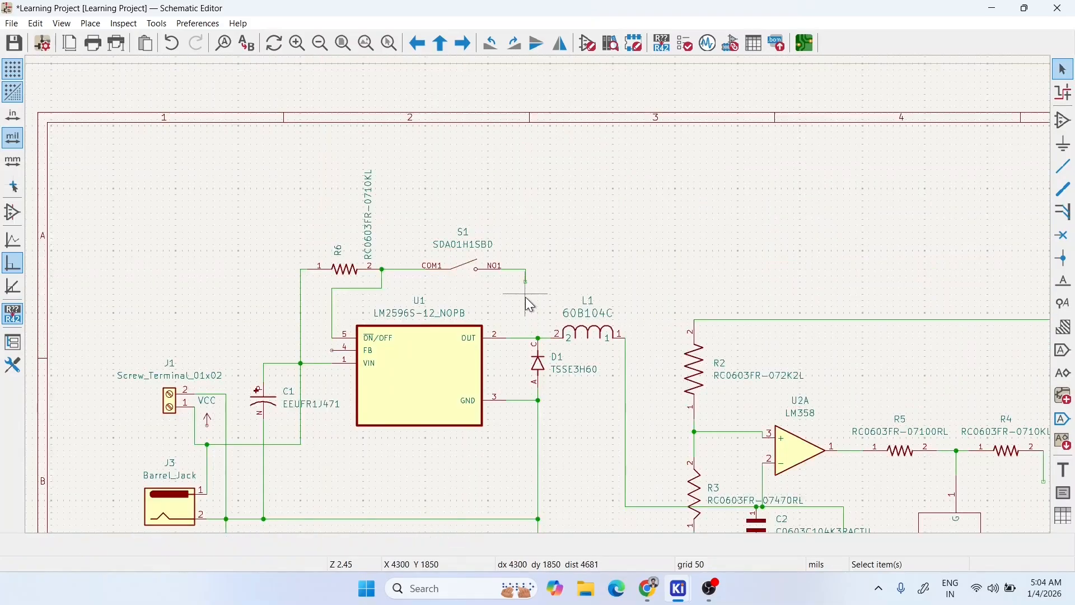
key(ctrl+v)
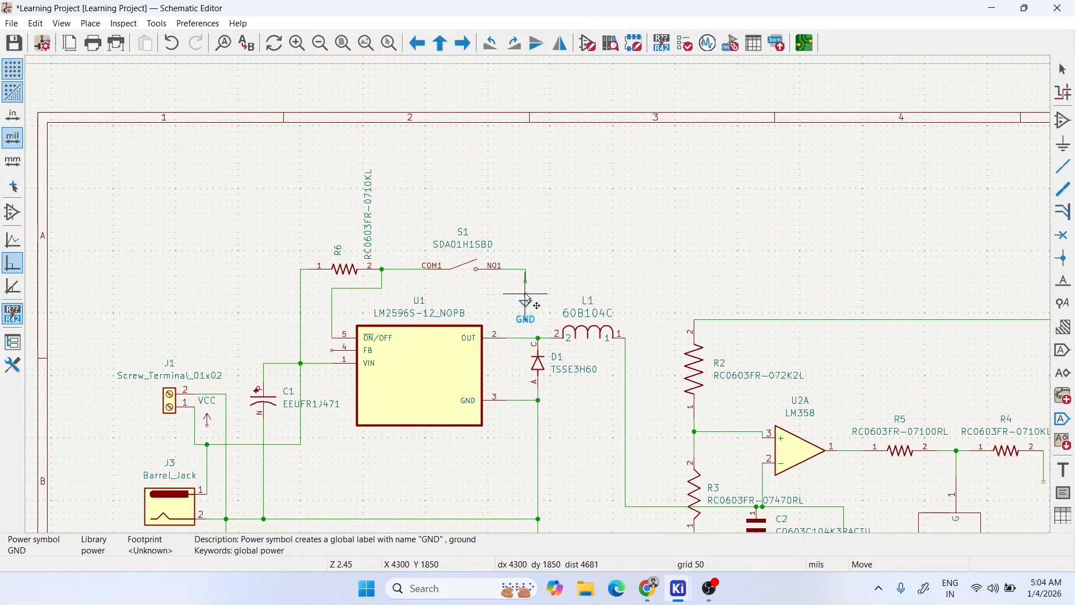
click(526, 303)
- Place a copy of the GND symbol below the open wire end joining C3 pin 2 and J2 pin 2
scroll(546, 325, down, 2)
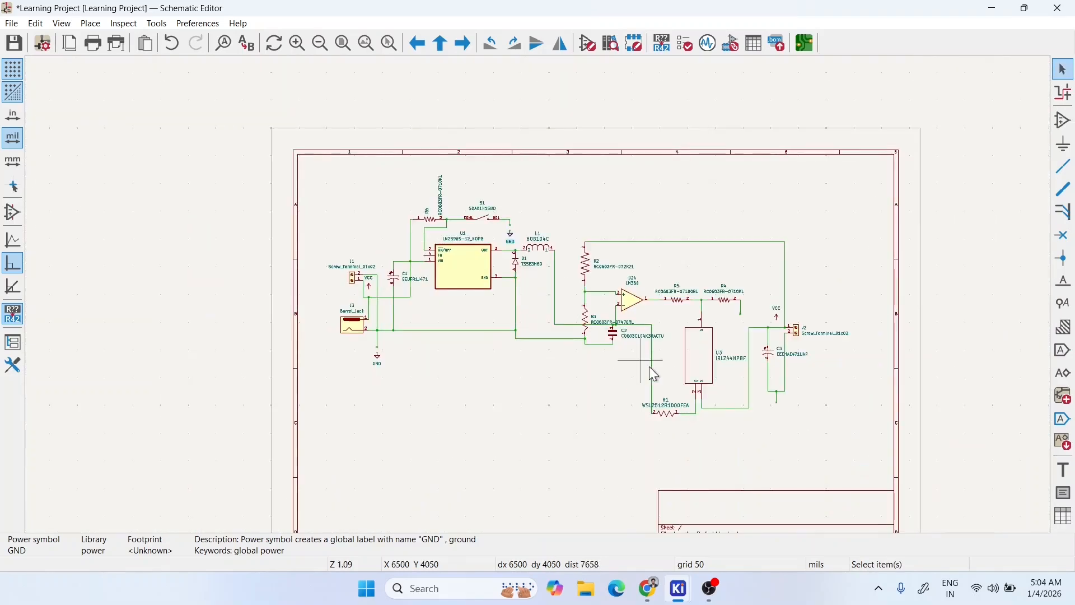
scroll(641, 376, up, 2)
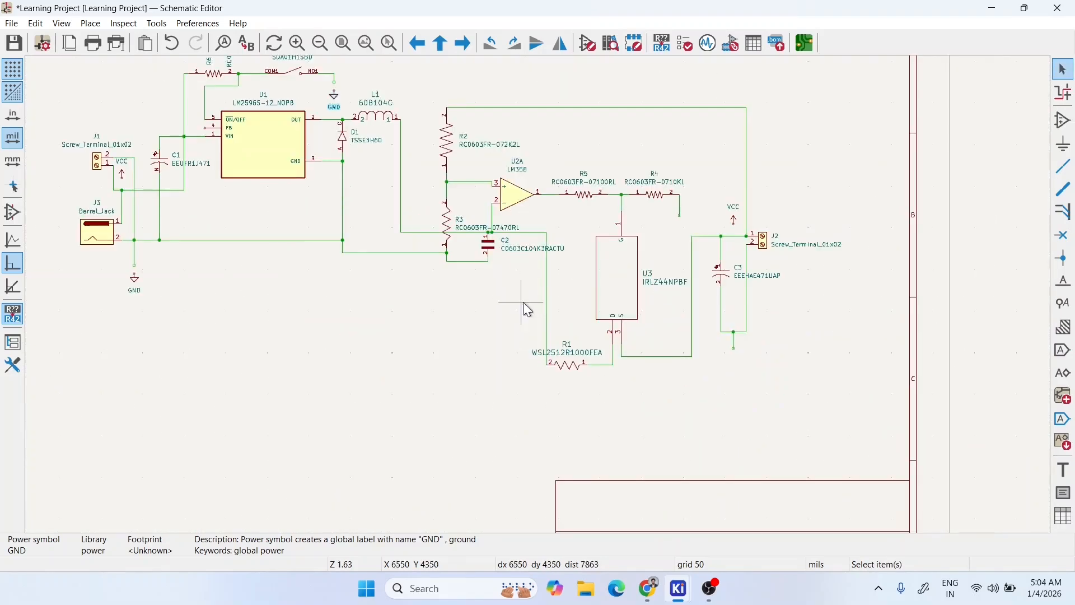
key(ctrl+v)
click(734, 364)
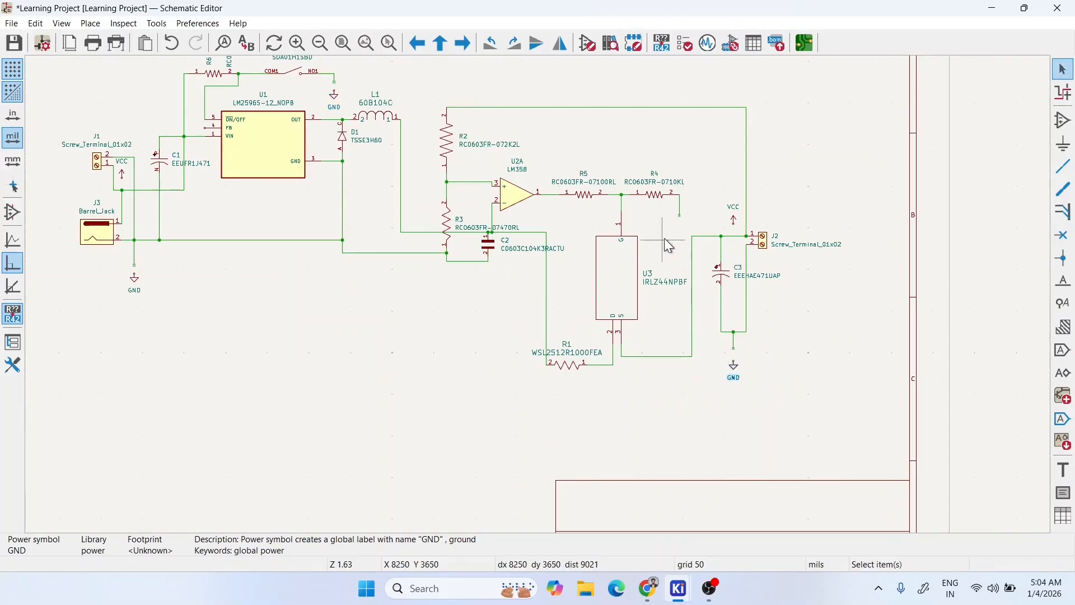
- Place a copy of the GND symbol below the open wire end at R4 pin 2
key(ctrl+v)
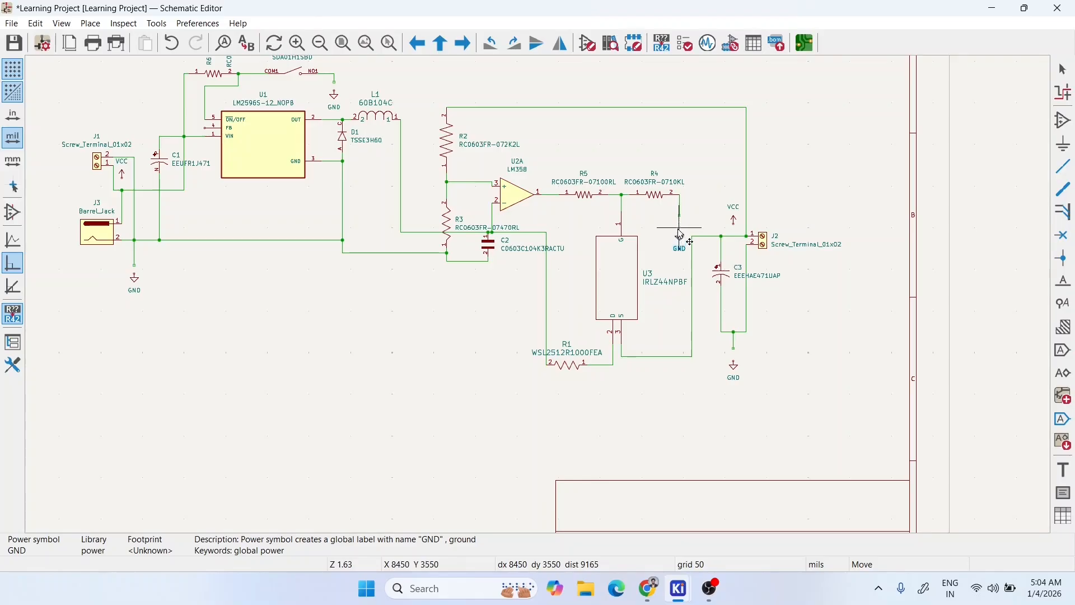
click(680, 231)
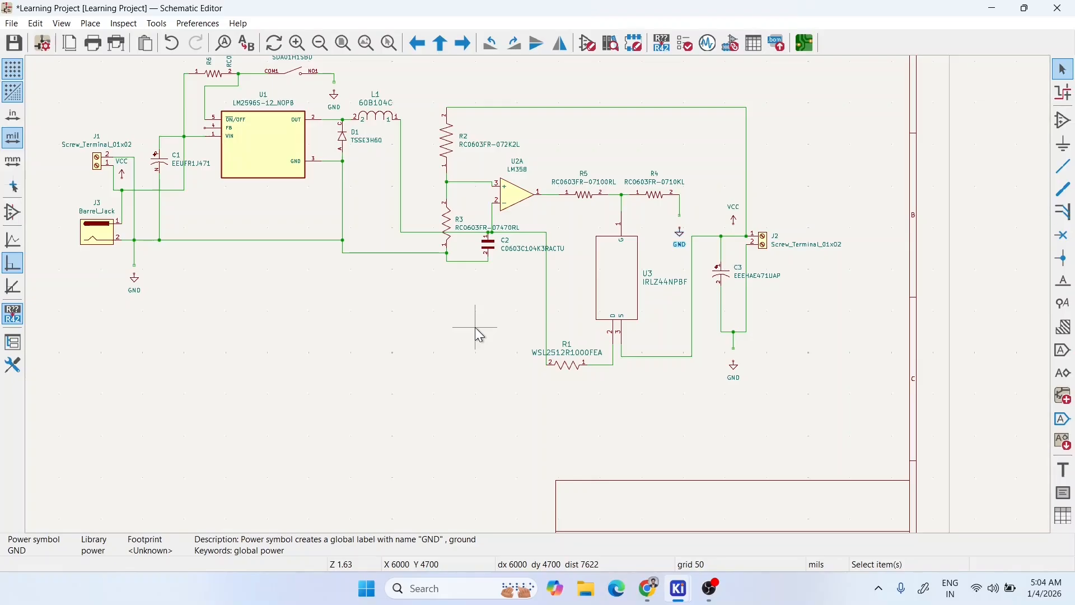
click(383, 305)
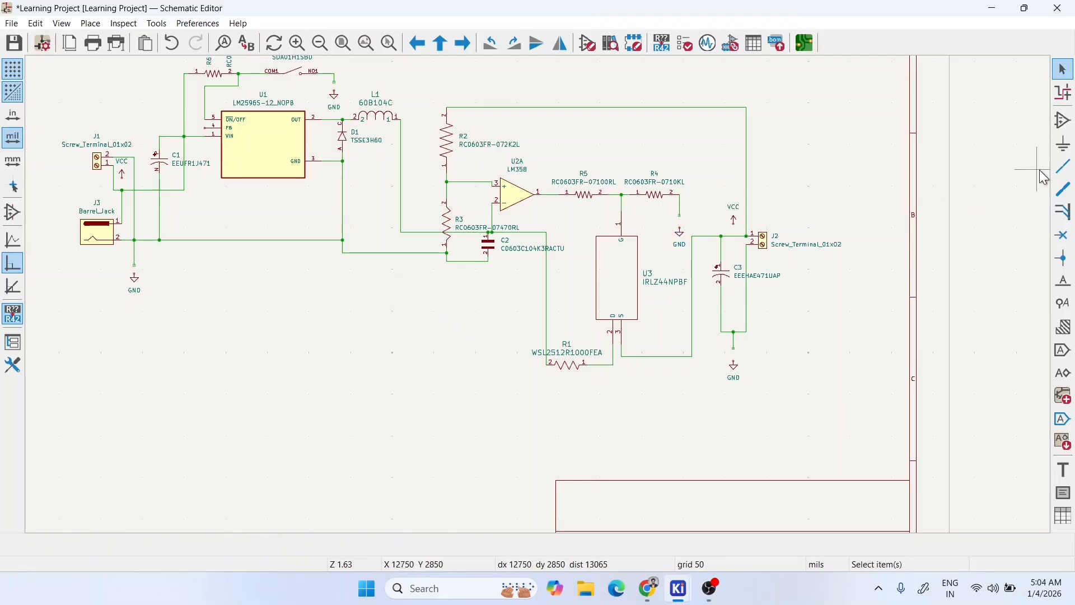
- Wire the GND symbol below J3 to the J3 pin 2 net and the VCC symbol to the J1 and J3 pin 1 junction
click(1063, 166)
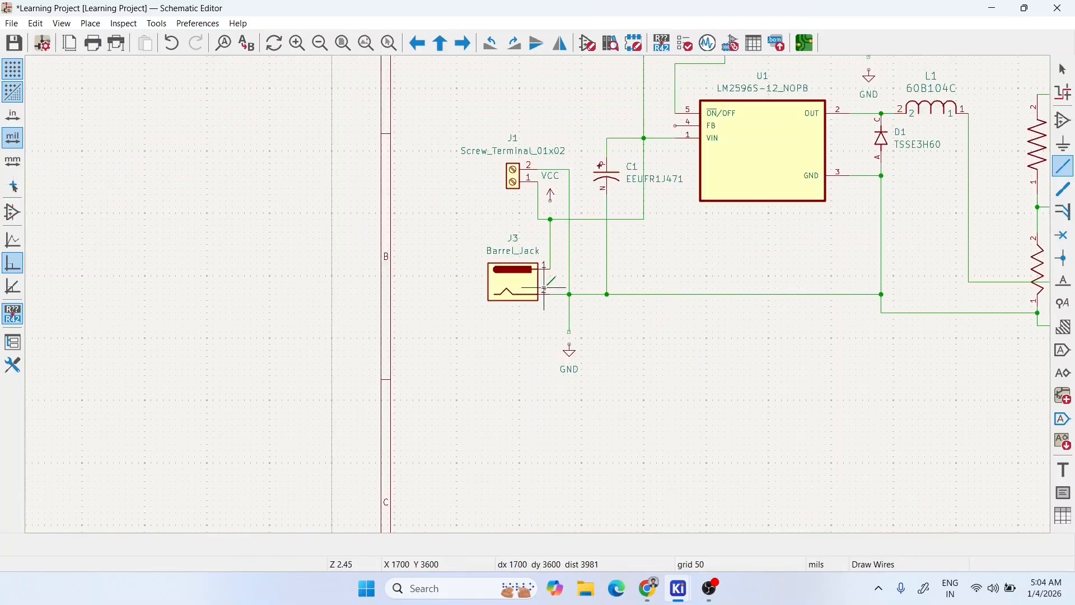
scroll(109, 244, up, 2)
scroll(663, 307, up, 2)
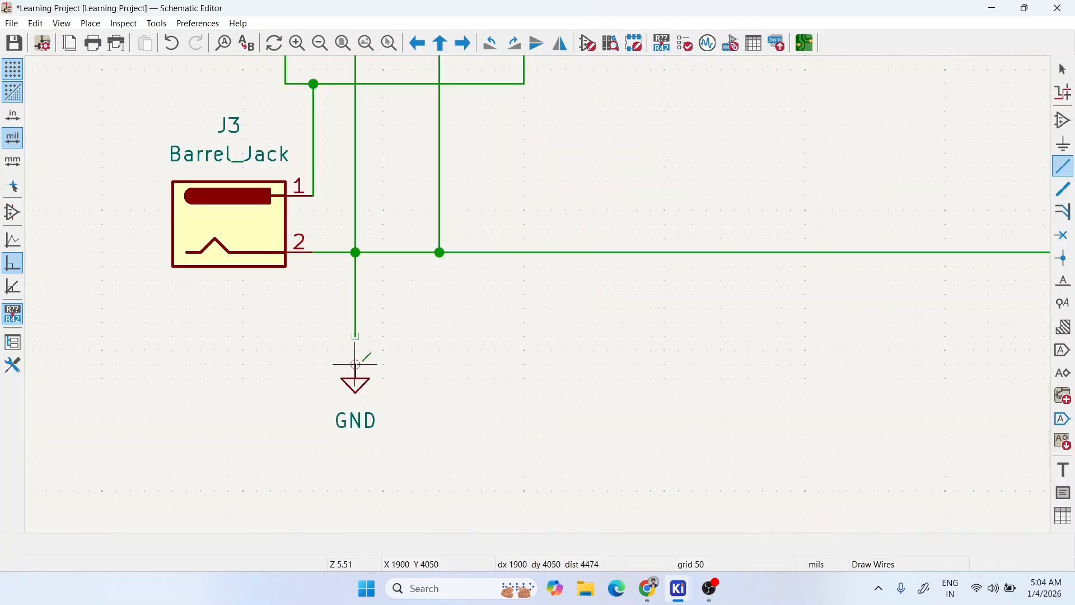
scroll(541, 290, down, 2)
scroll(509, 271, up, 4)
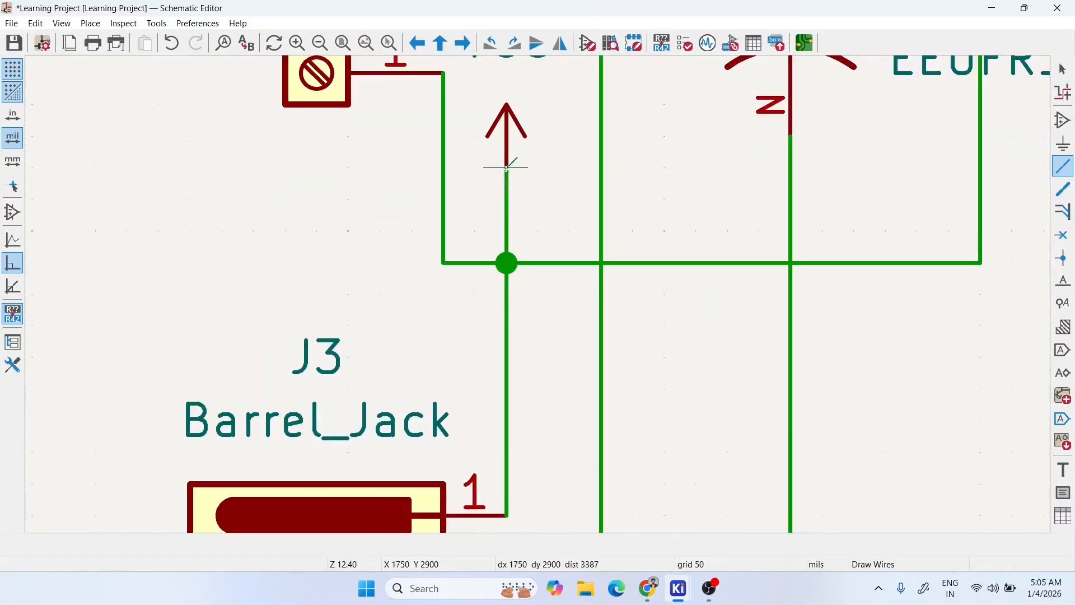
scroll(593, 237, down, 2)
scroll(593, 237, down, 3)
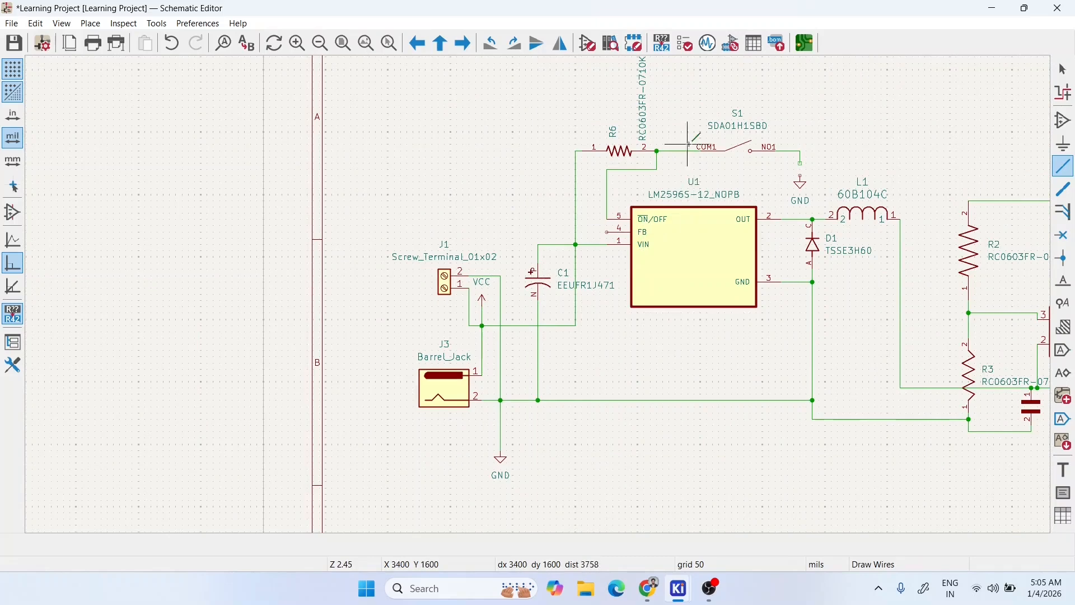
- Wire the GND symbol below S1 to the open wire end at its NO1 pin
scroll(801, 160, up, 2)
scroll(540, 294, up, 3)
scroll(557, 173, down, 6)
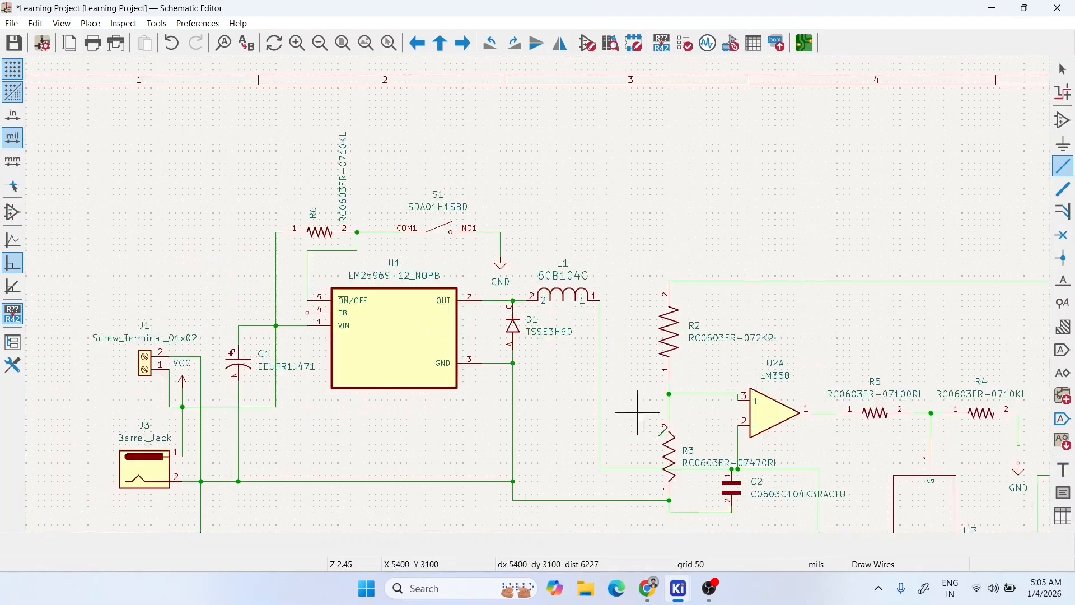
- Wire the GND symbols below C3 and R4 to the open wire ends directly above them
scroll(796, 415, up, 5)
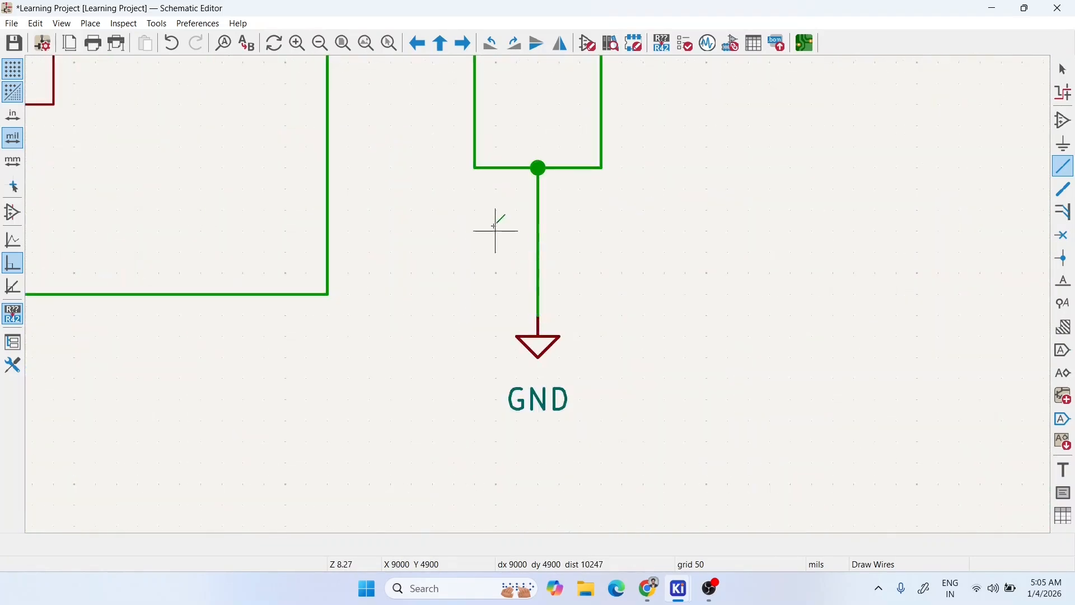
scroll(793, 382, down, 5)
scroll(539, 293, up, 5)
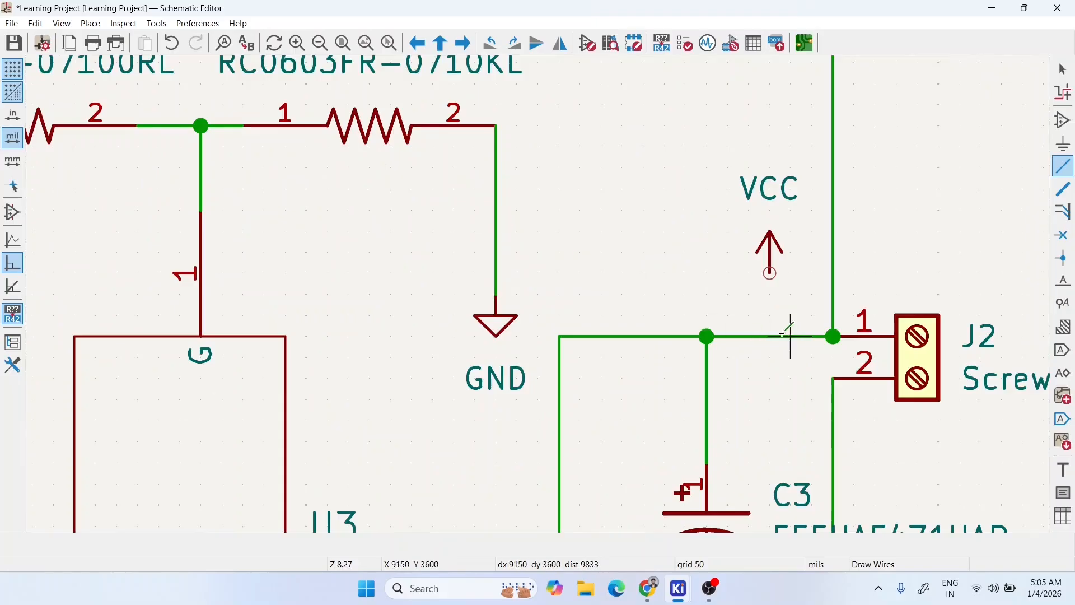
- Wire the VCC symbol near J2 to the wire between C3 pin 1 and J2 pin 1
click(771, 336)
click(771, 273)
scroll(533, 301, down, 7)
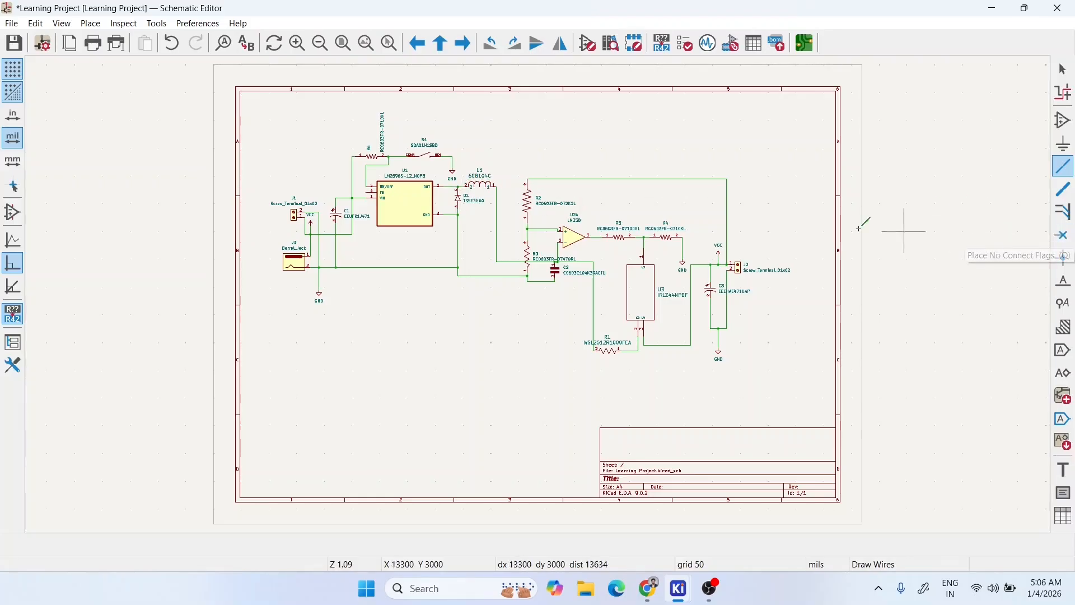
- Place a no-connect flag on U1's unused FB pin 4
scroll(425, 190, up, 2)
scroll(537, 297, up, 5)
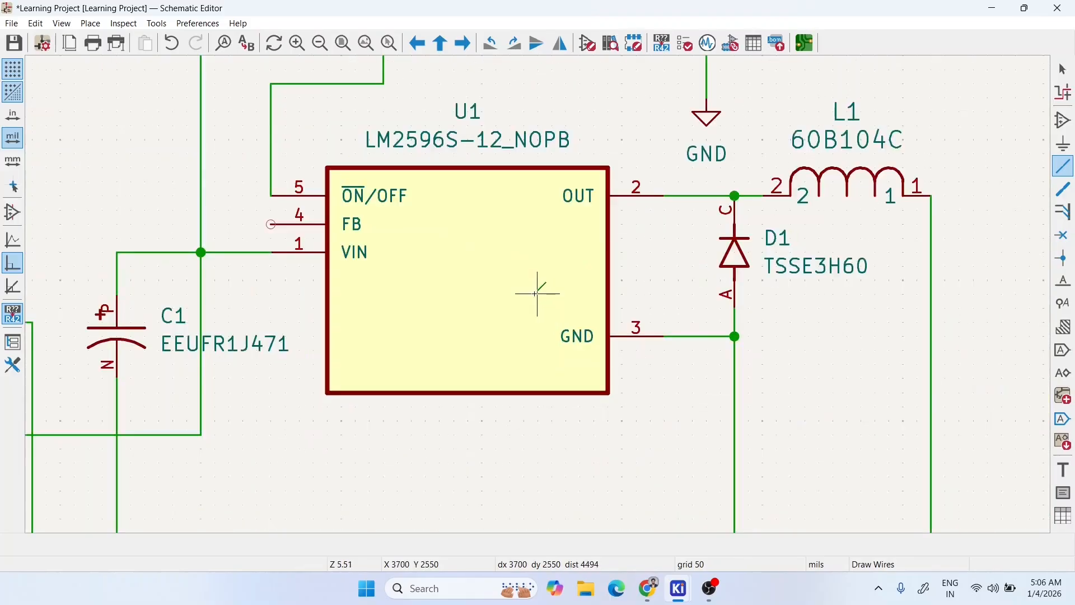
key(Escape)
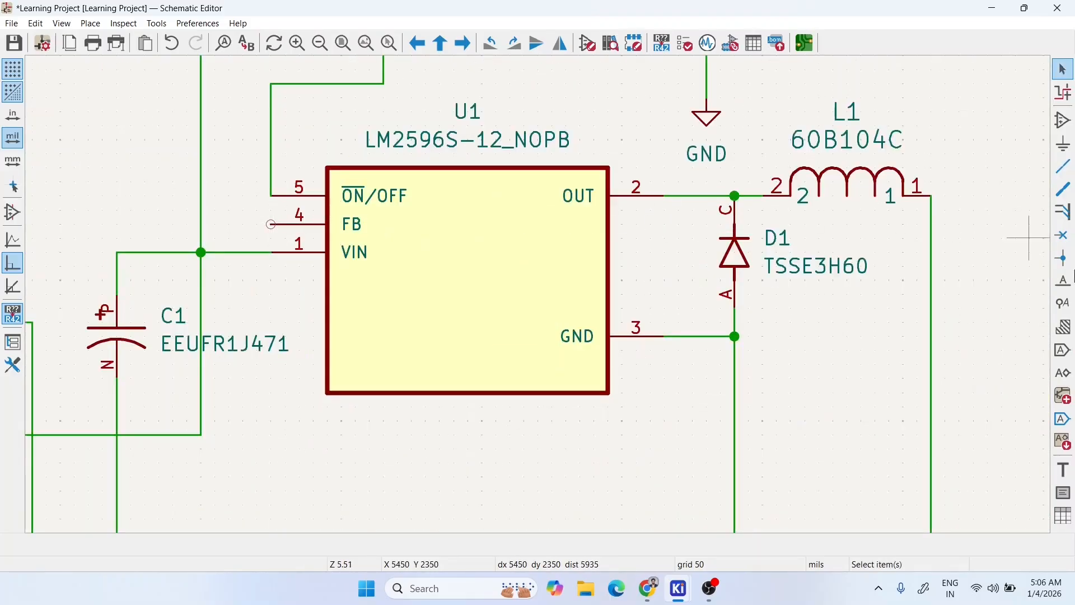
click(1063, 235)
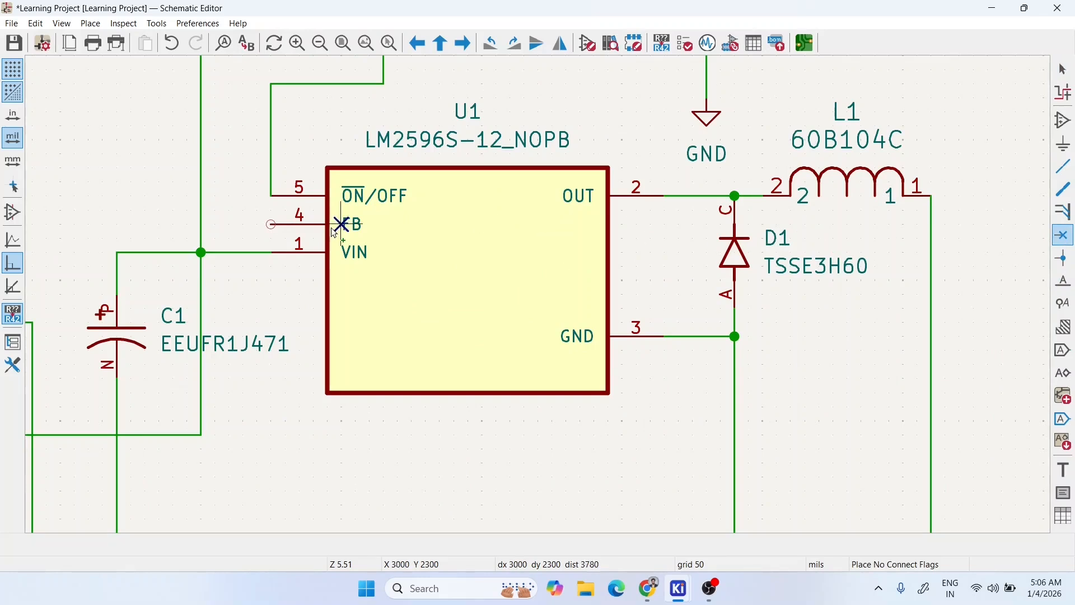
click(271, 224)
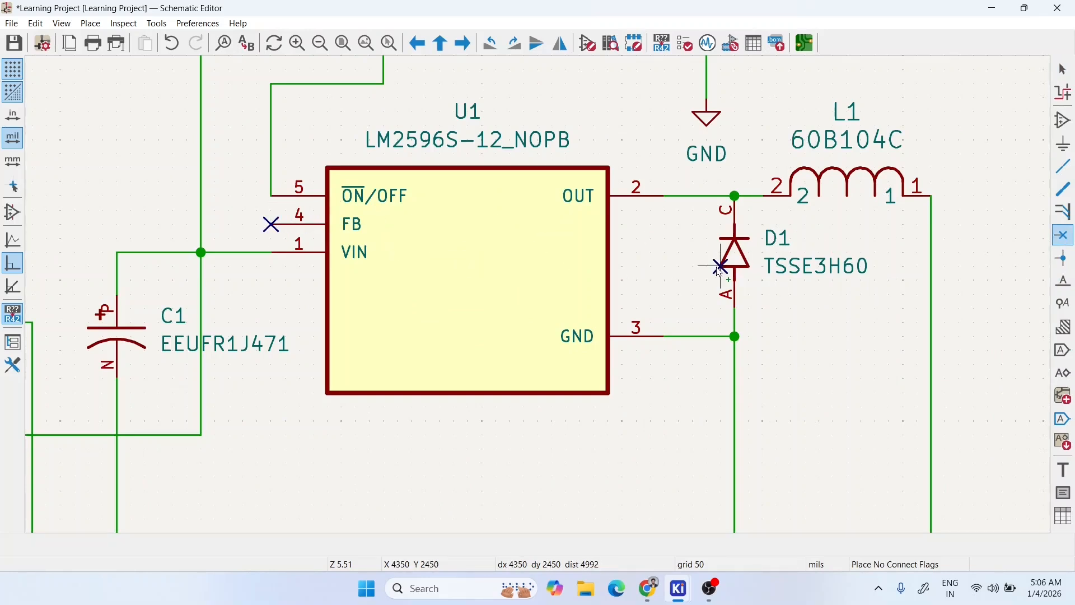
- Examine the wired schematic from U1 and D1 to U3 and J2, and close up around J1, J3 and C1
scroll(730, 259, down, 2)
scroll(419, 311, down, 2)
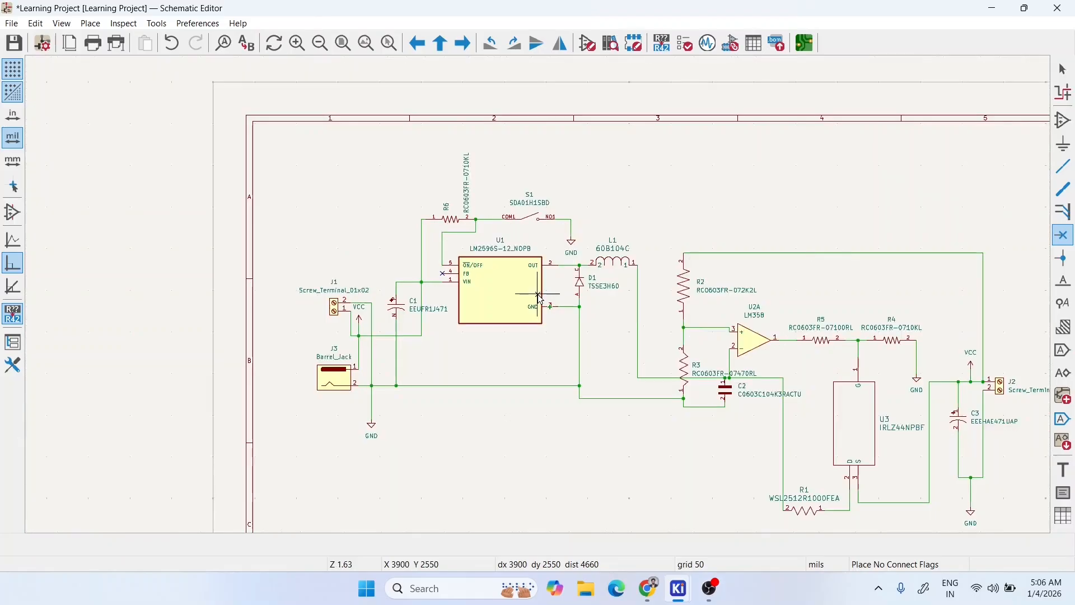
scroll(566, 300, down, 1)
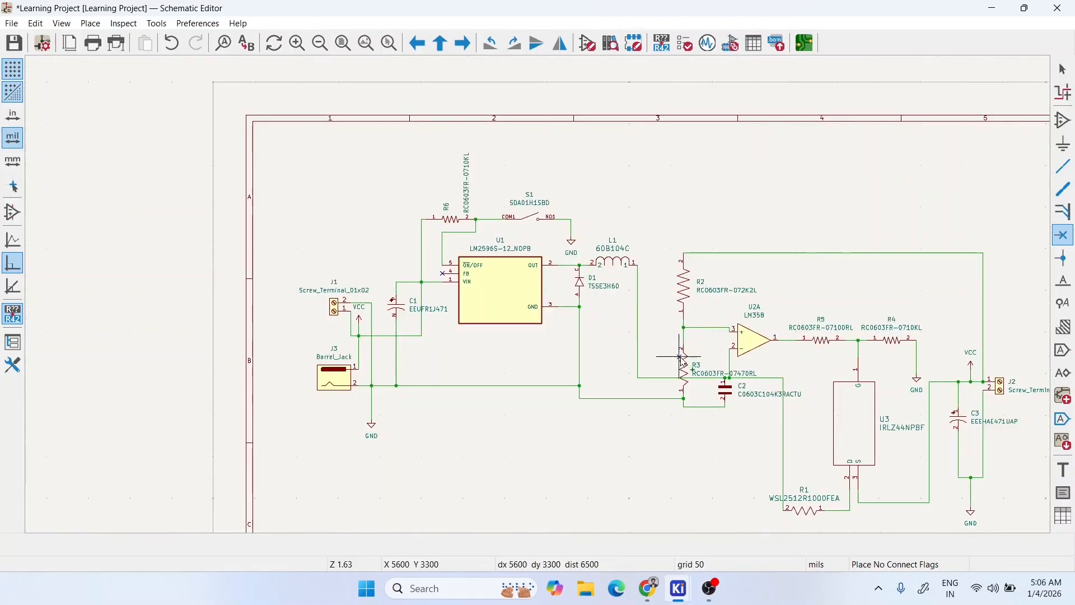
scroll(683, 359, down, 1)
scroll(522, 294, up, 1)
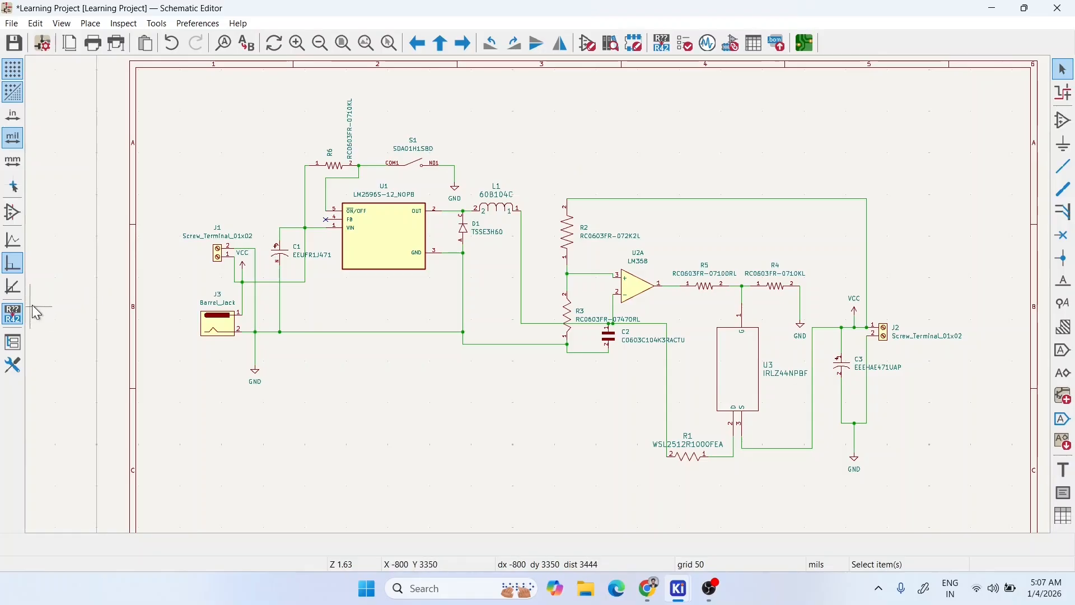
scroll(247, 313, up, 2)
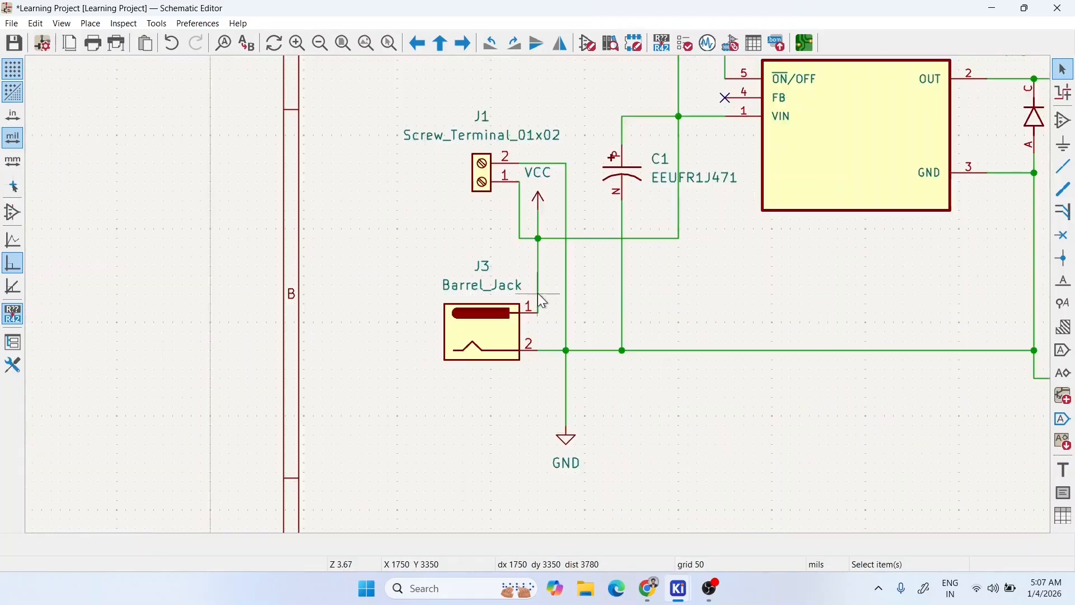
scroll(538, 293, up, 3)
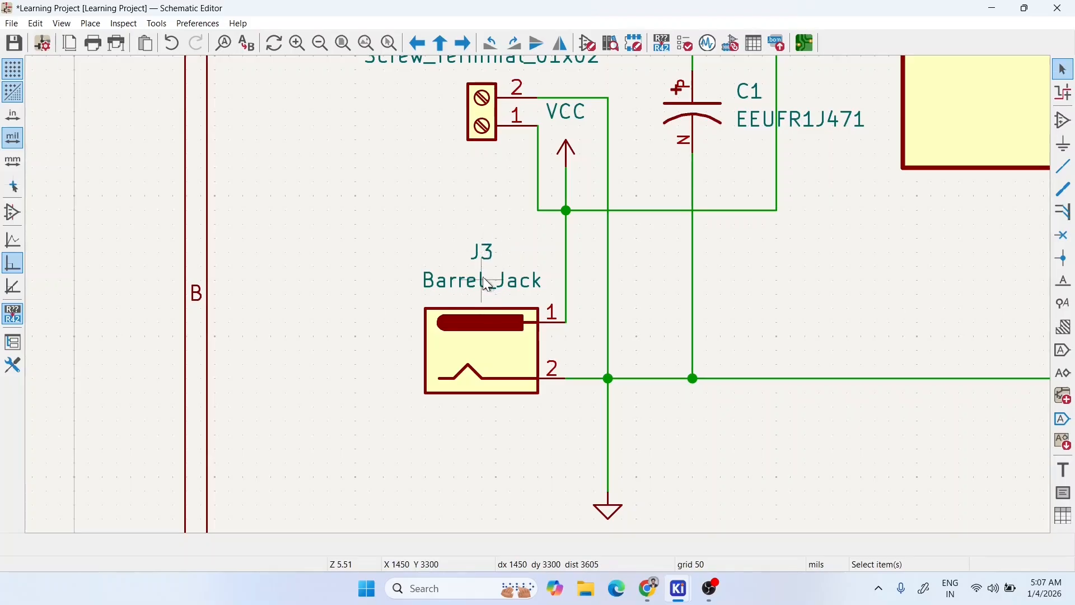
click(18, 320)
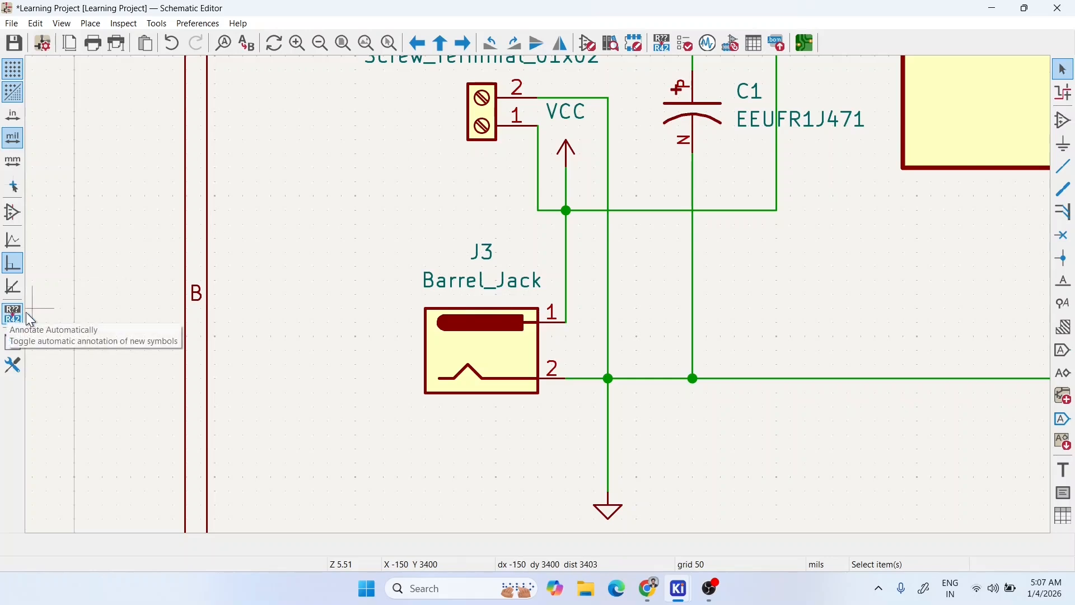
scroll(477, 274, down, 2)
scroll(538, 295, down, 2)
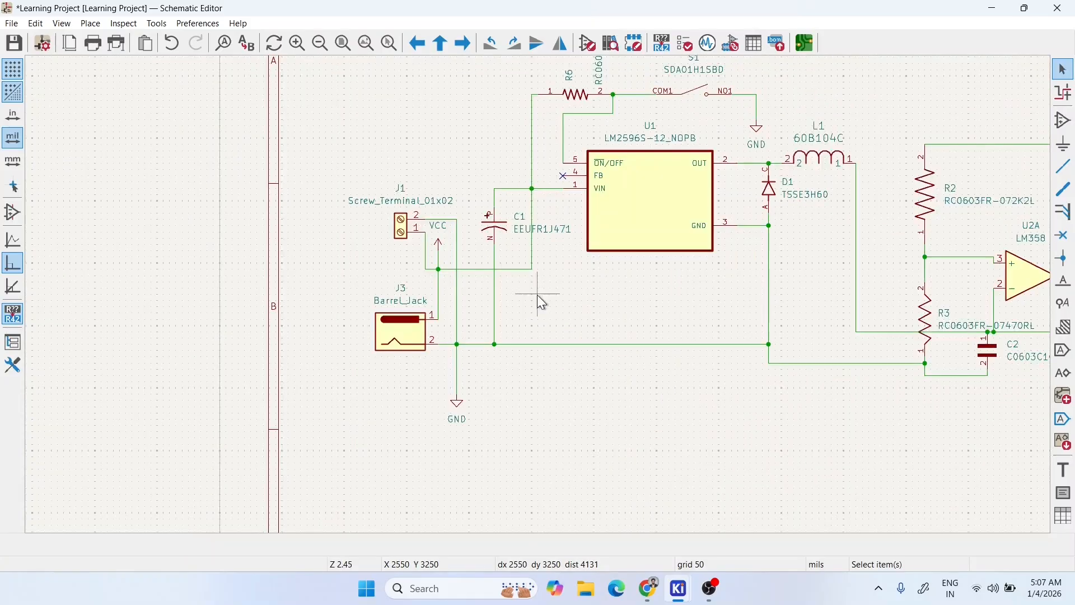
- Annotate the entire schematic, keeping existing annotations and sorting symbols by X position
click(343, 42)
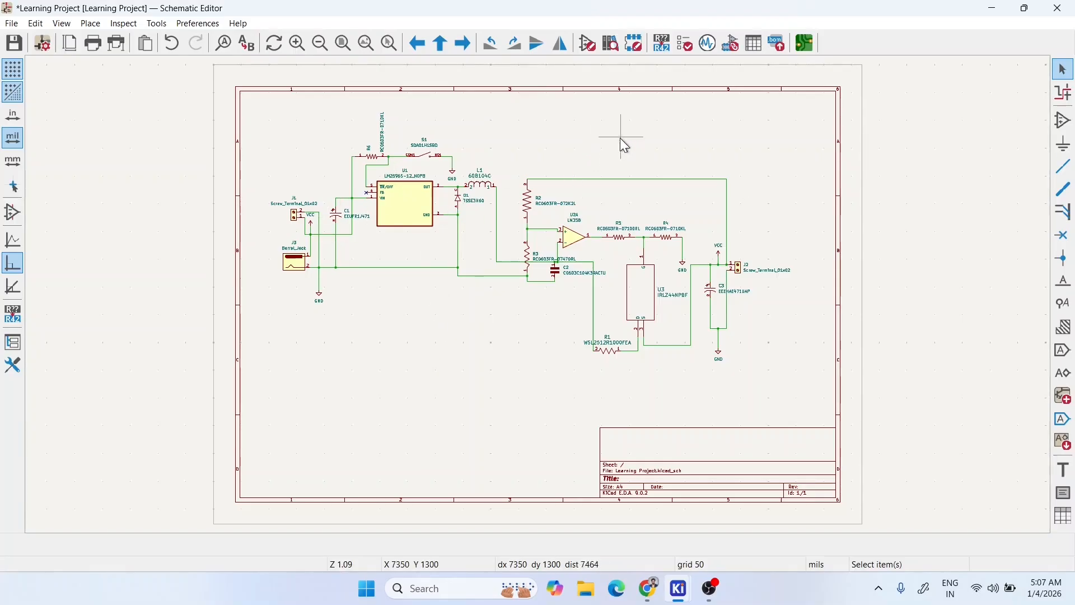
click(659, 44)
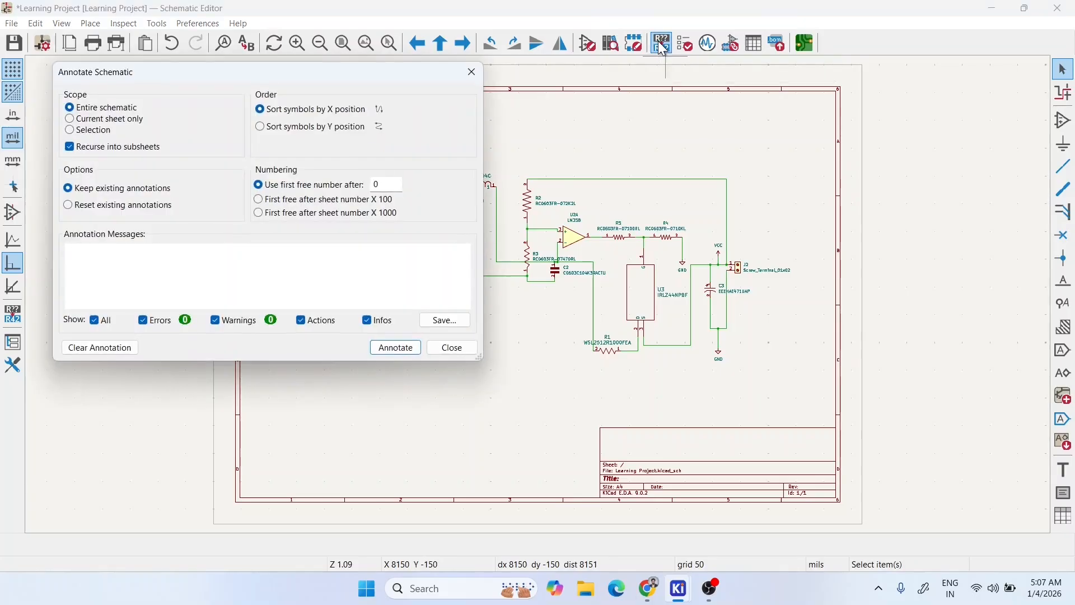
click(398, 349)
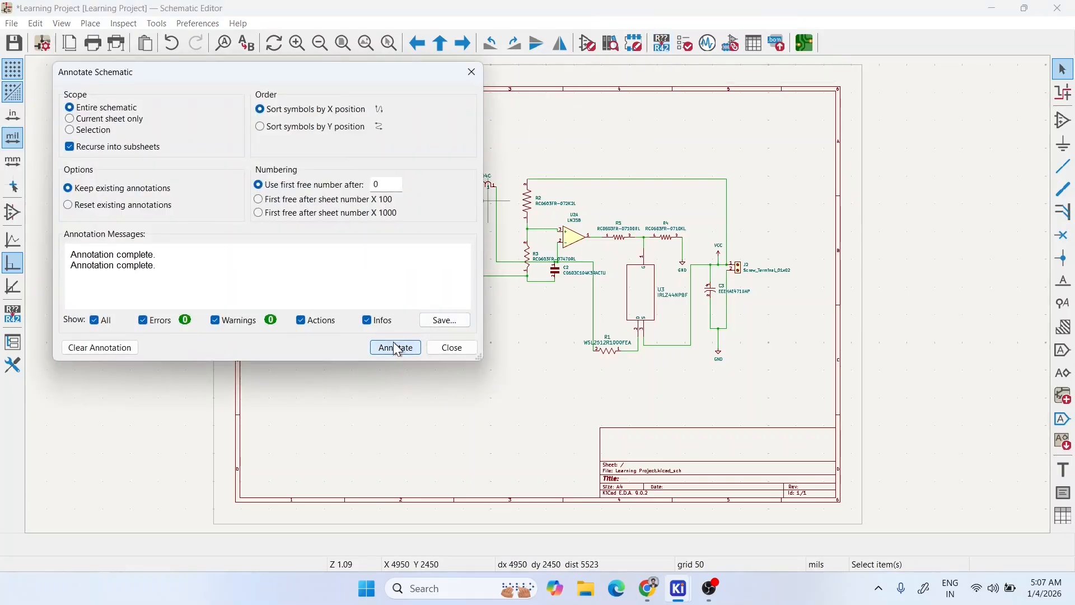
click(453, 348)
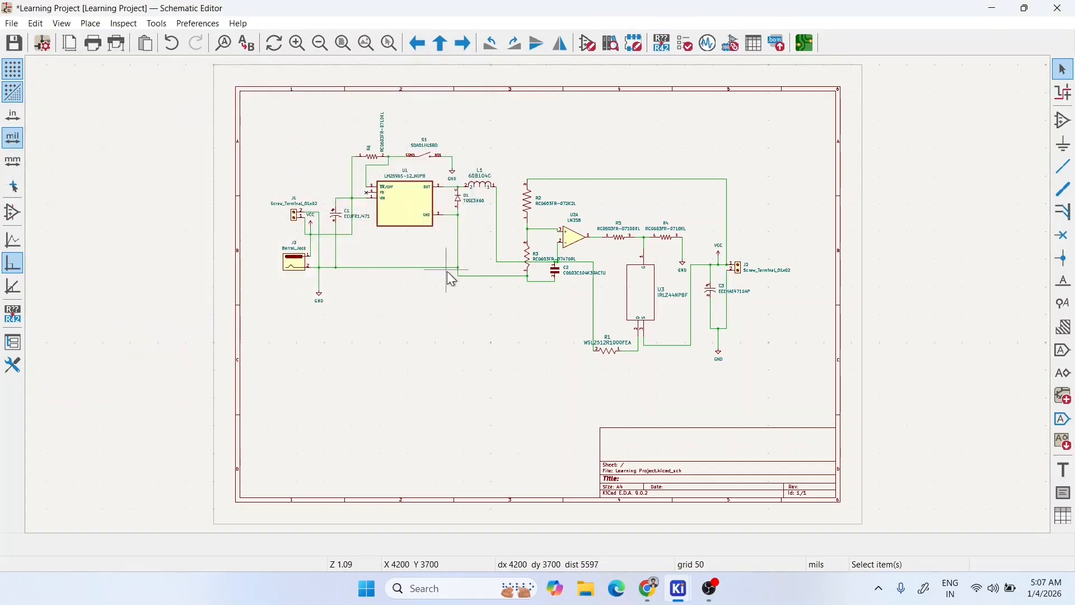
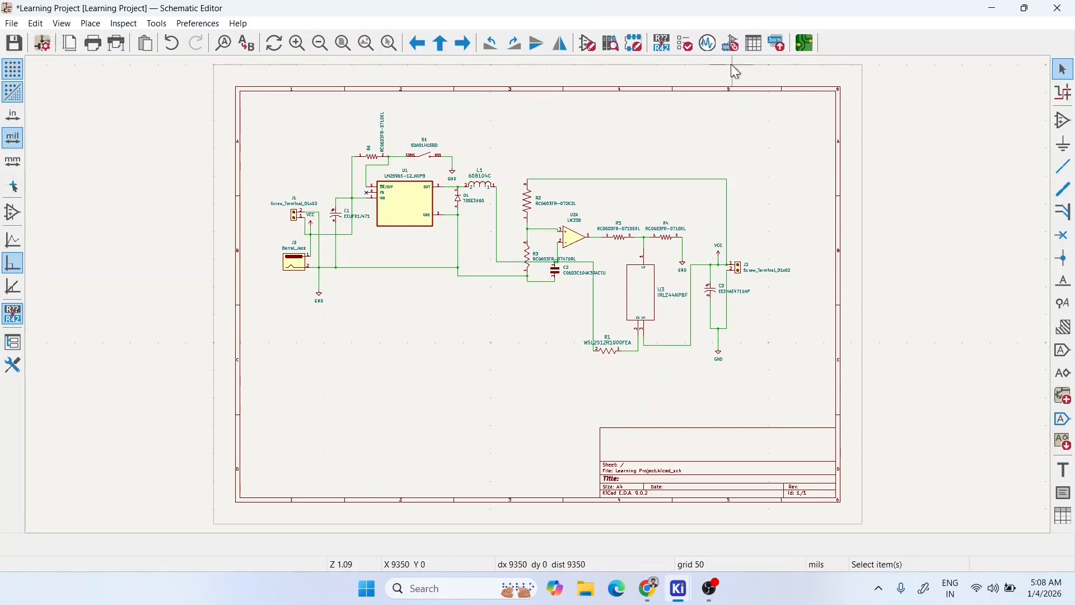
- Check the footprint field in U1's symbol properties without changing anything
click(401, 205)
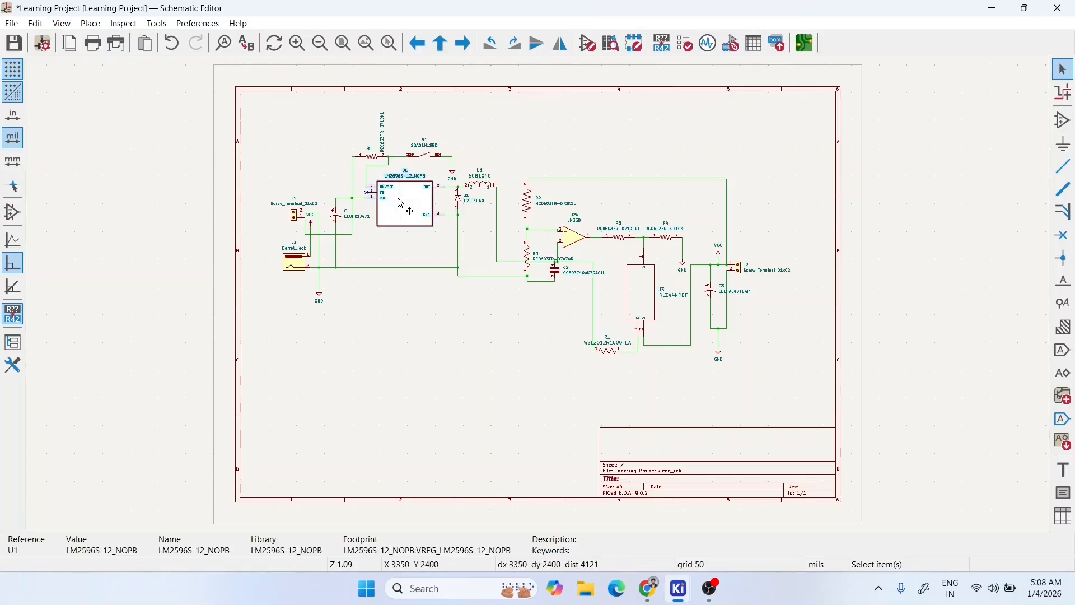
double_click(404, 205)
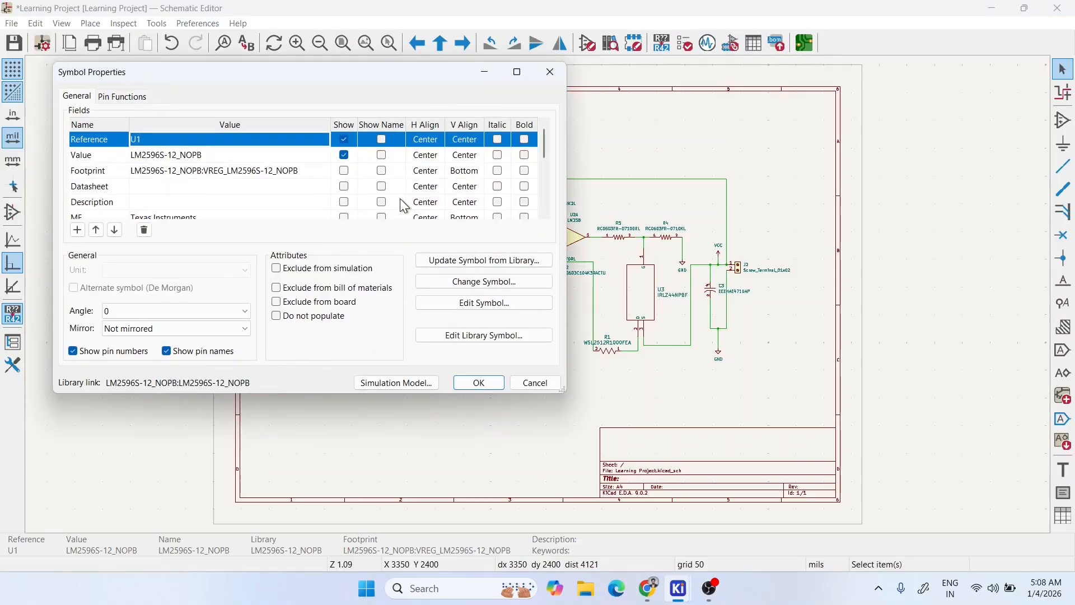
click(107, 173)
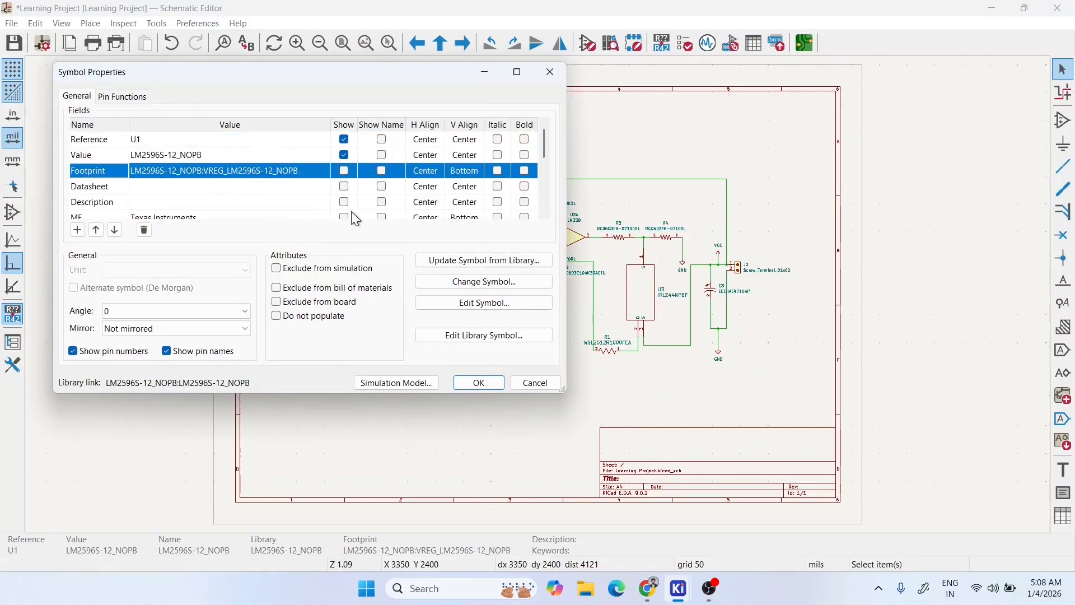
click(527, 383)
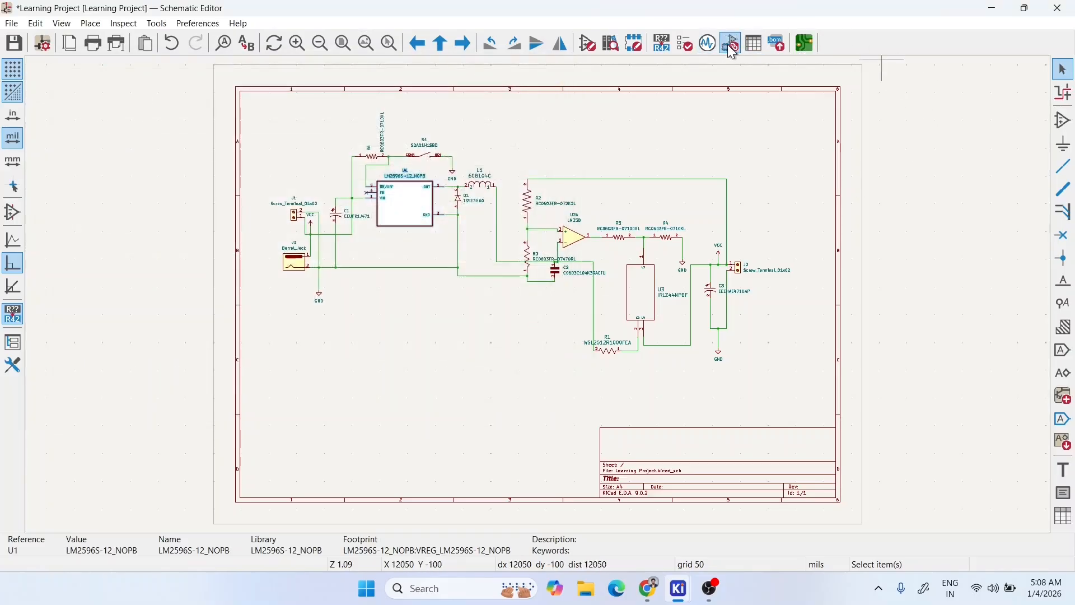
- Open footprint assignment, decline converting the legacy footprint entries, and select J1
click(729, 45)
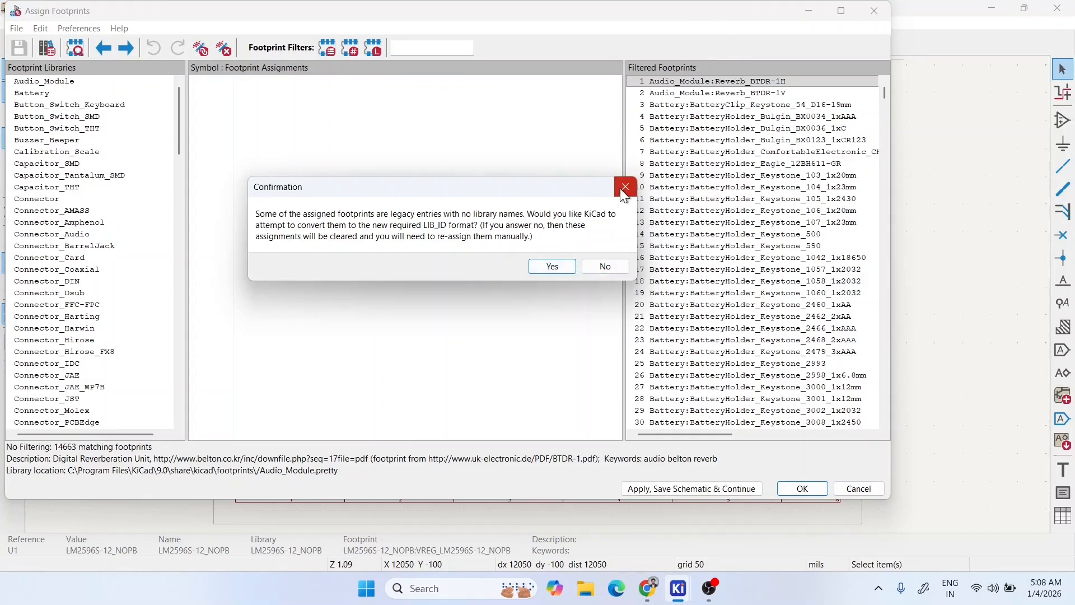
click(608, 266)
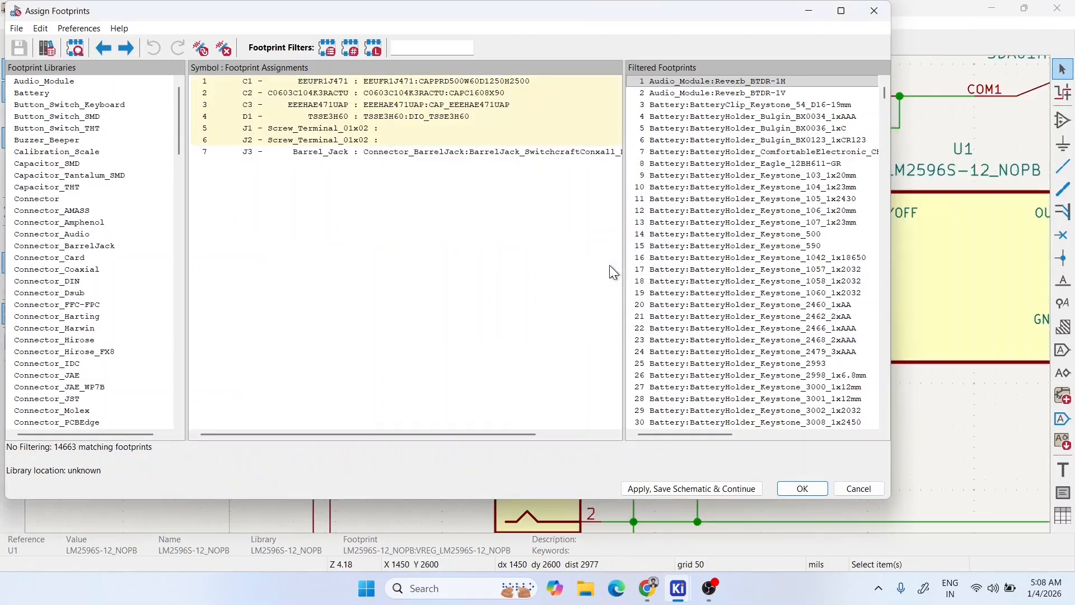
click(316, 130)
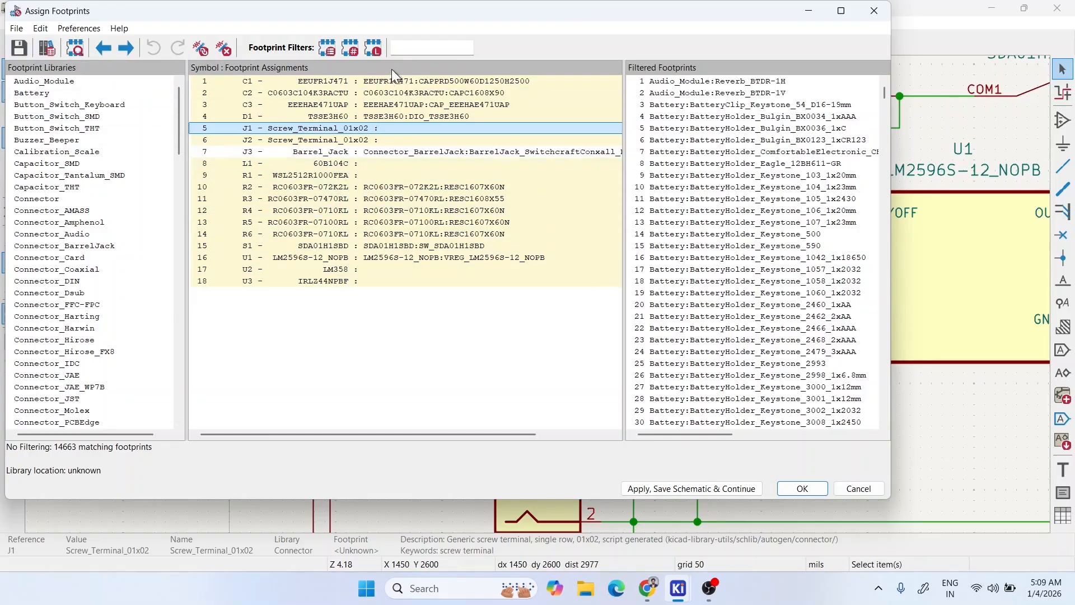
- Search the available footprints for 60b104c
click(405, 47)
text(60)
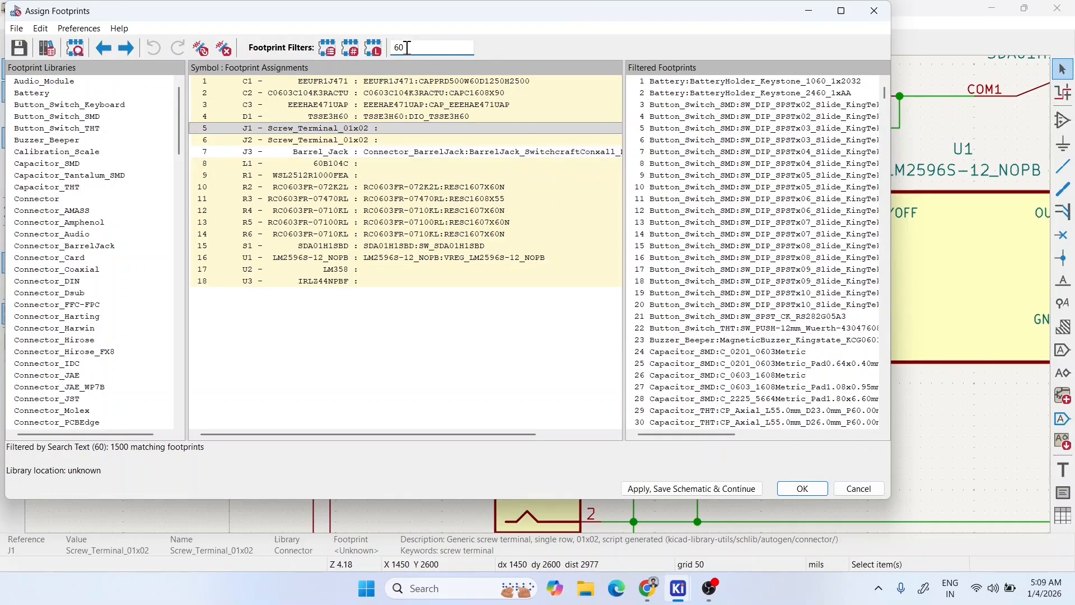
text(b104c)
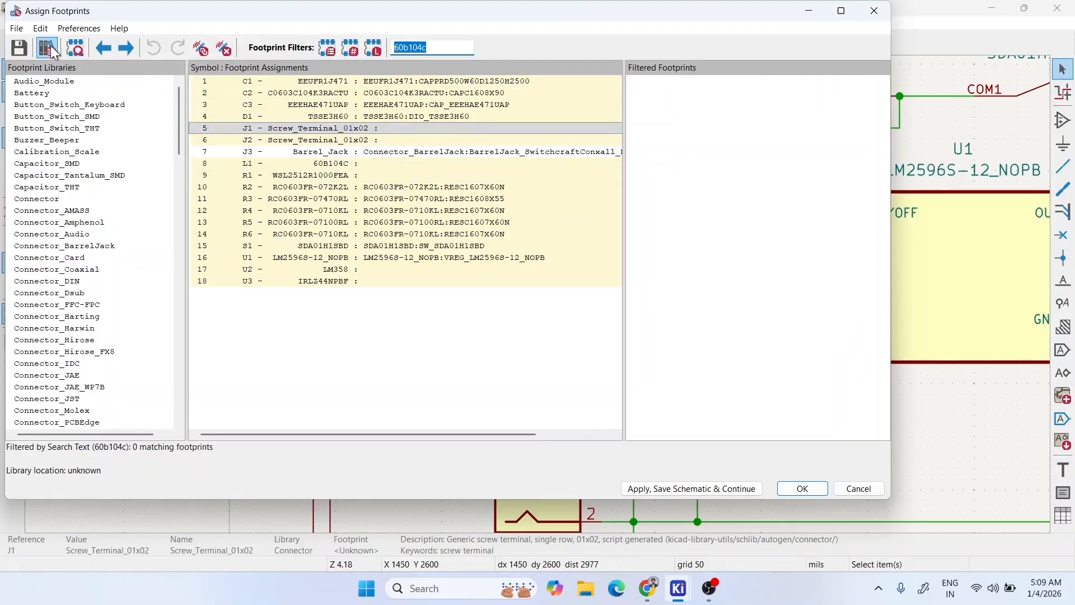
- Start adding an existing library to the global footprint libraries and browse to the Video-2\Start\Project\Library folder
click(50, 49)
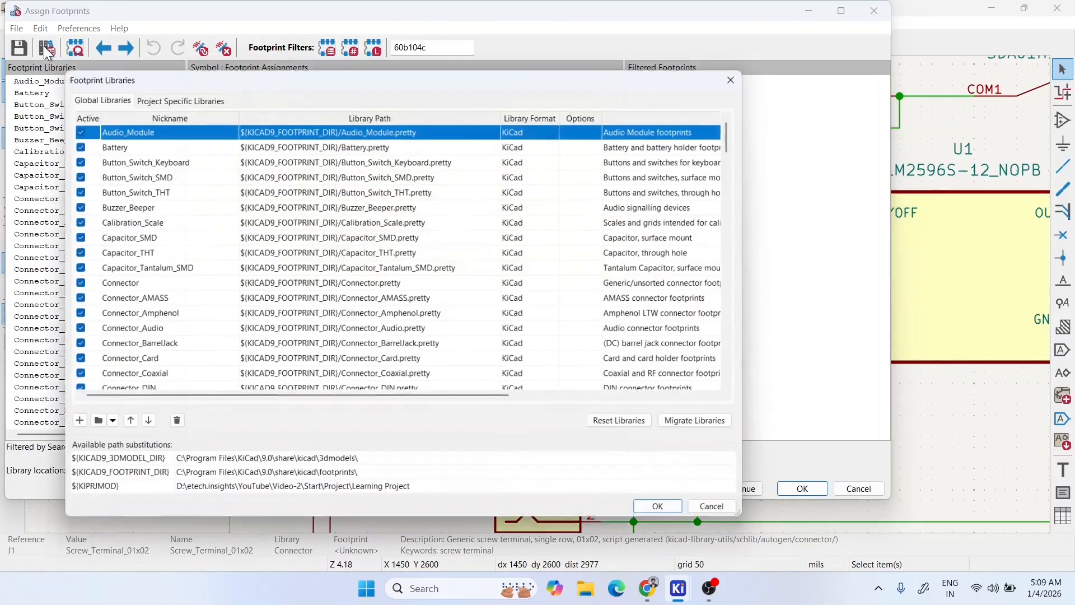
click(86, 427)
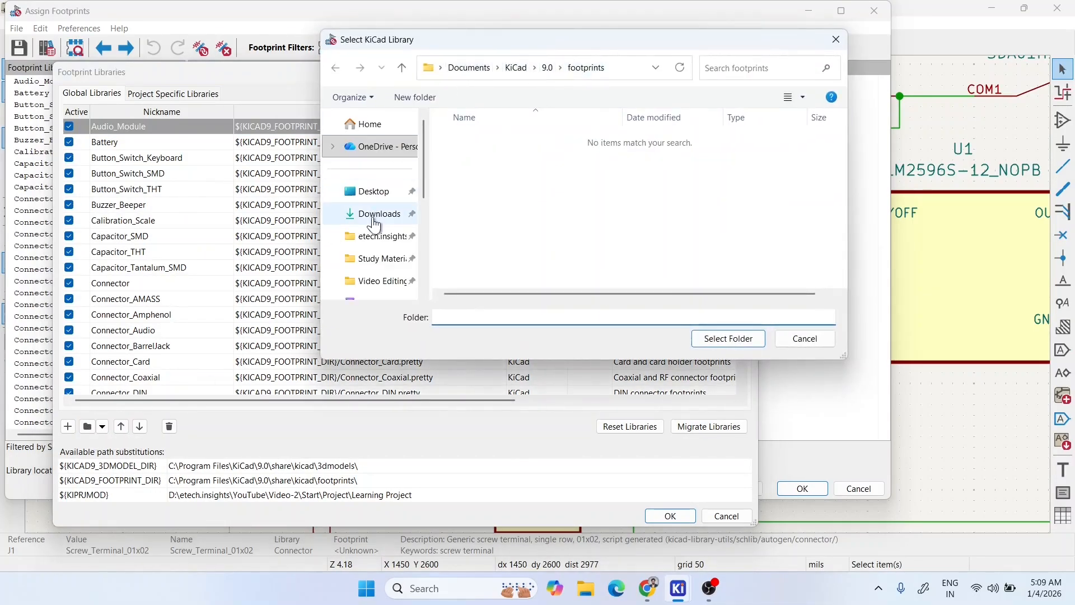
scroll(378, 233, down, 2)
click(410, 255)
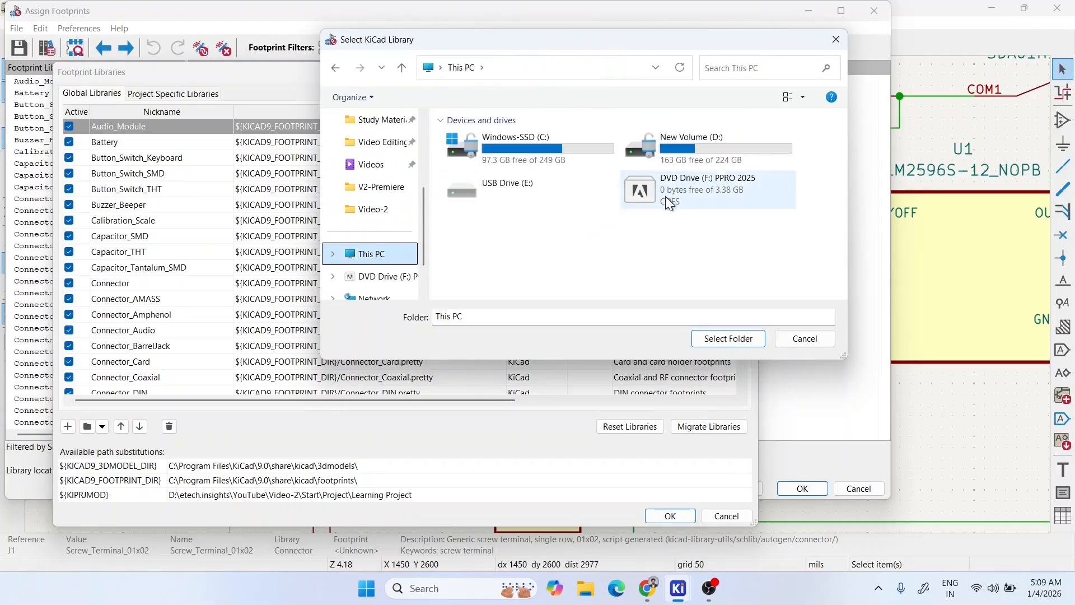
click(376, 210)
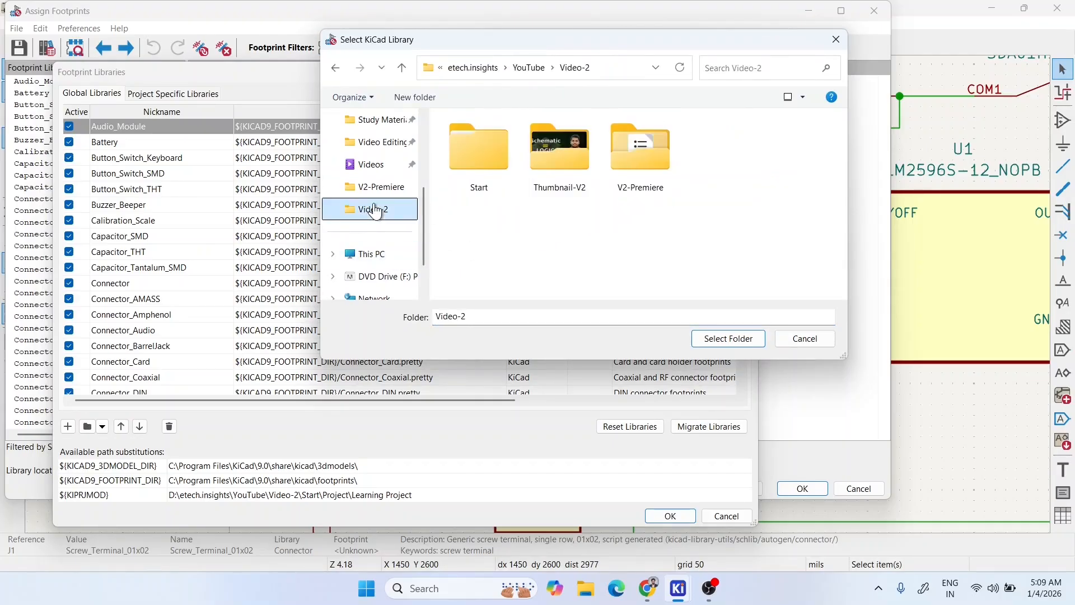
double_click(486, 157)
double_click(479, 139)
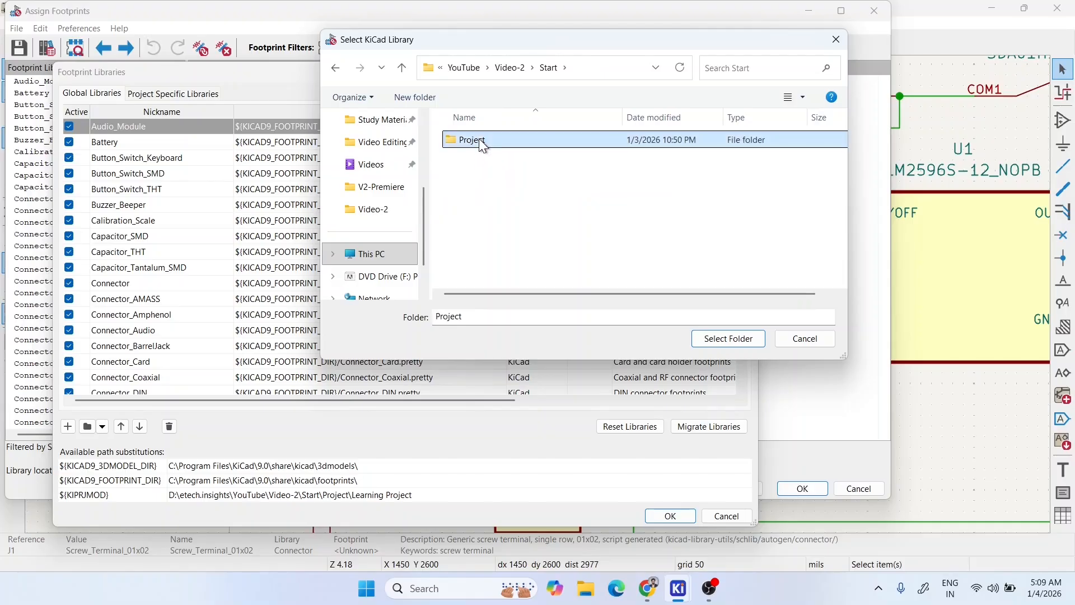
double_click(482, 160)
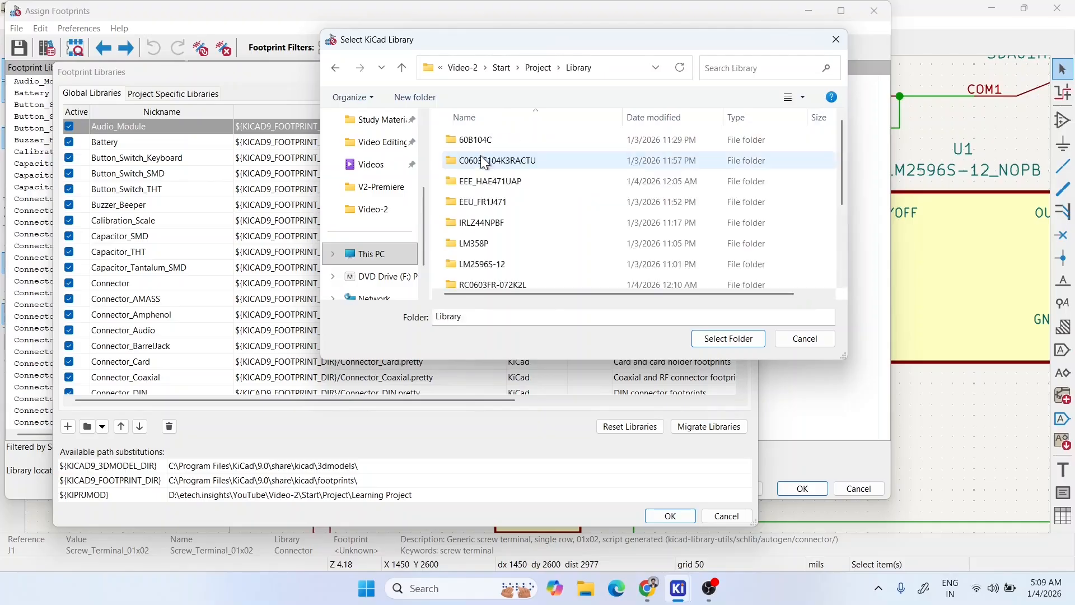
- Add the footprints.pretty folder from 60B104C\KiCADv6 as a global footprint library
click(487, 139)
double_click(488, 139)
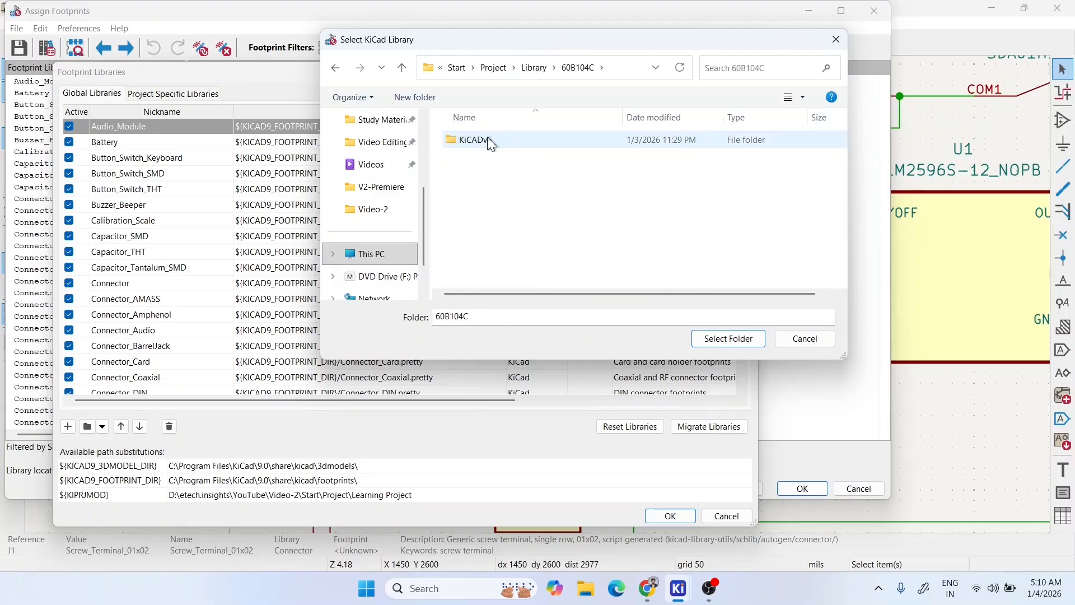
double_click(489, 140)
click(494, 141)
double_click(492, 139)
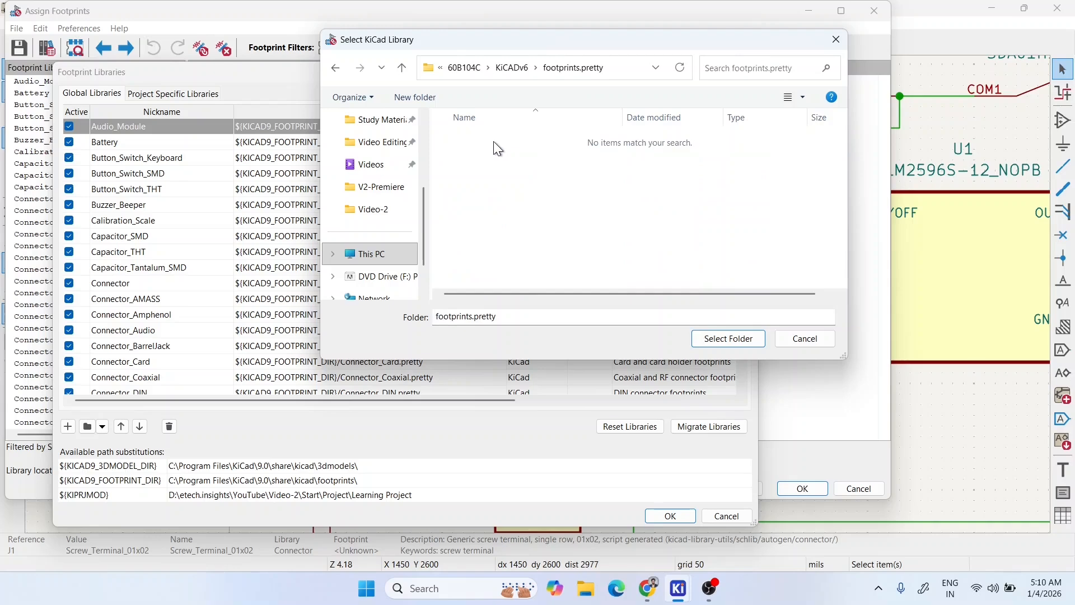
click(510, 67)
click(491, 140)
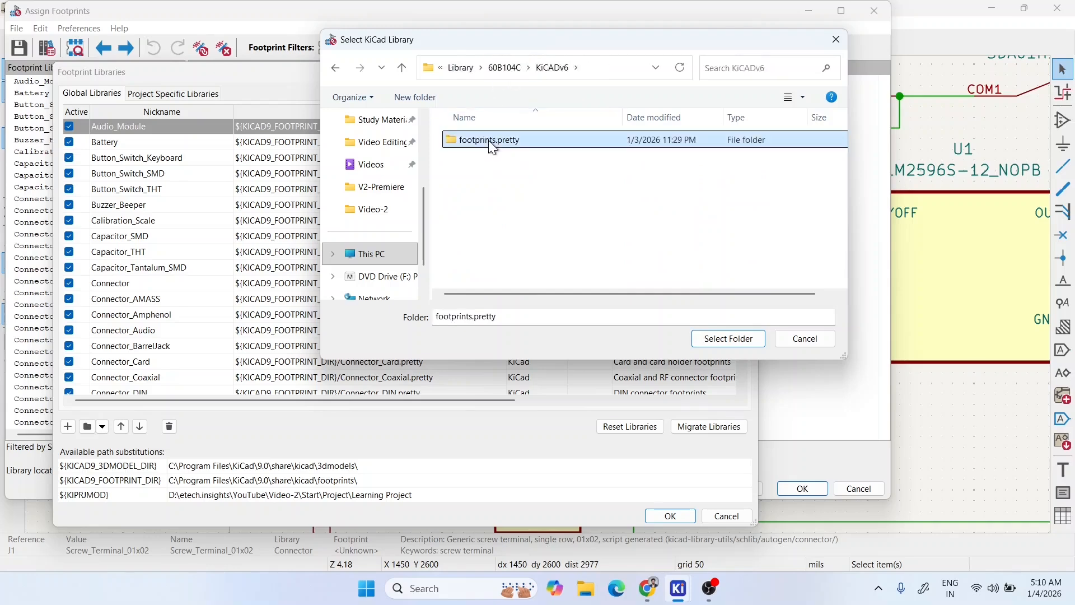
click(722, 337)
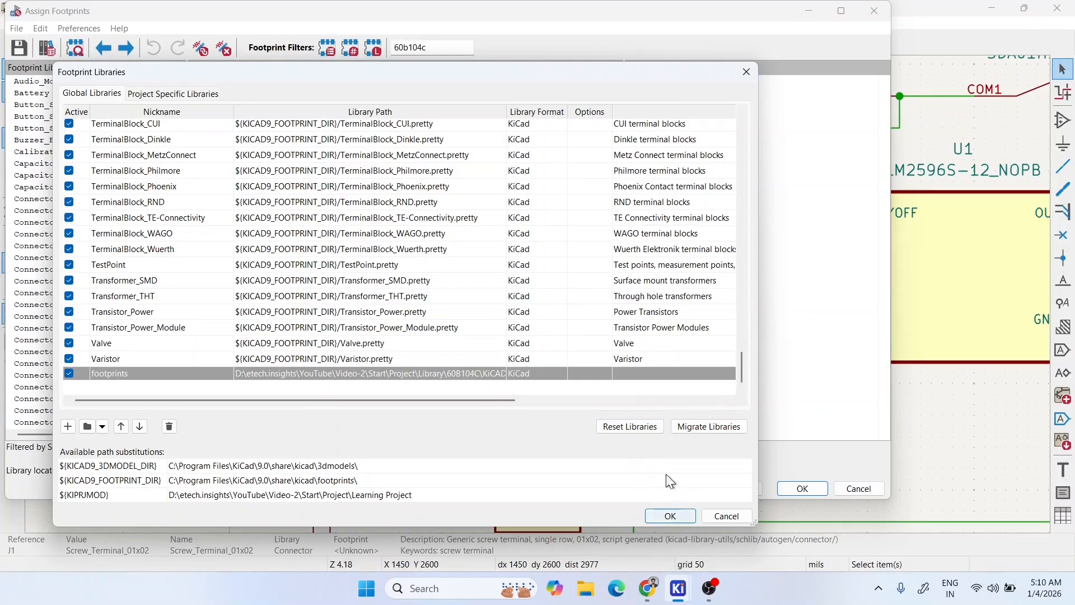
- Add the LM358P folder from the project's Library folder as a global footprint library
drag(448, 72, 895, 33)
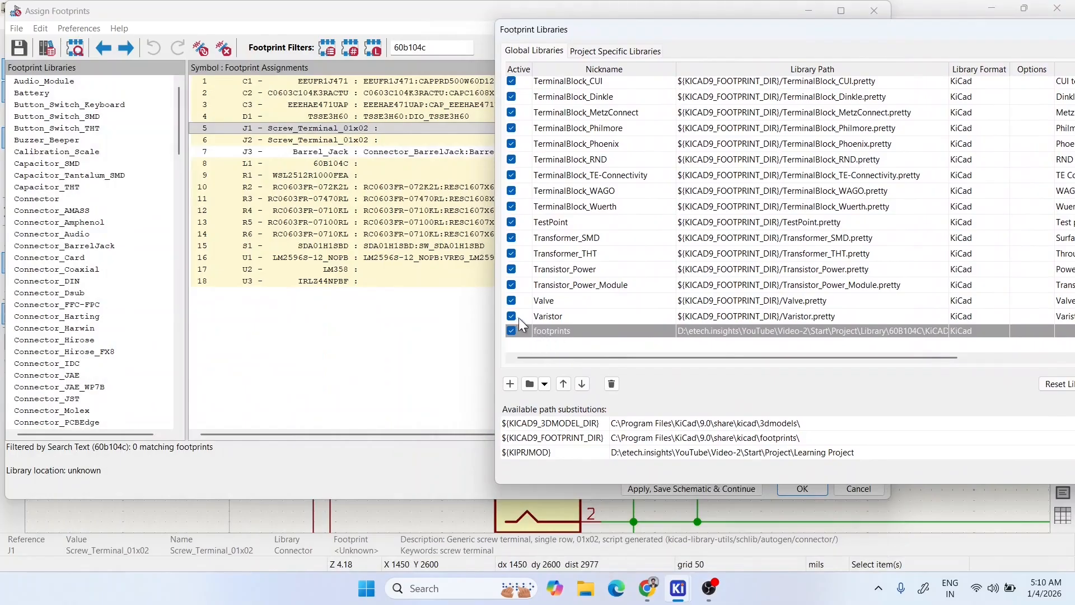
click(536, 385)
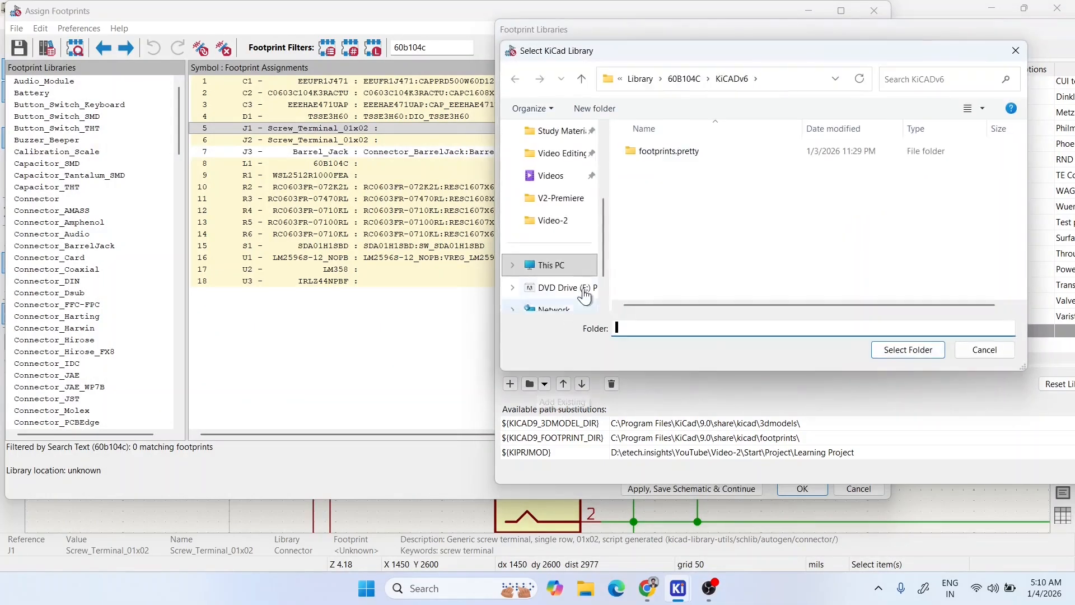
click(684, 79)
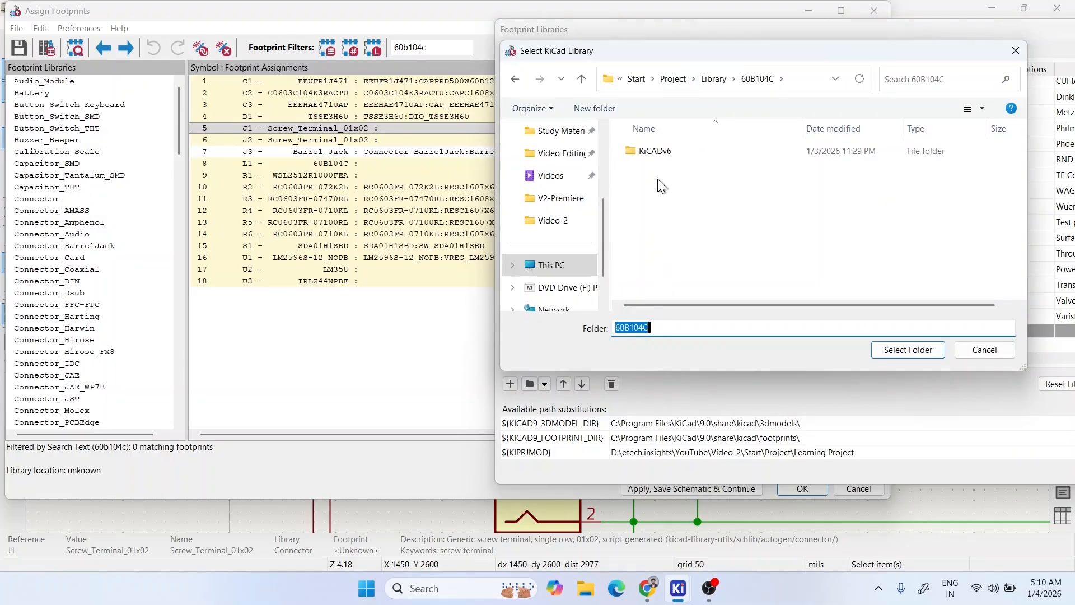
click(713, 79)
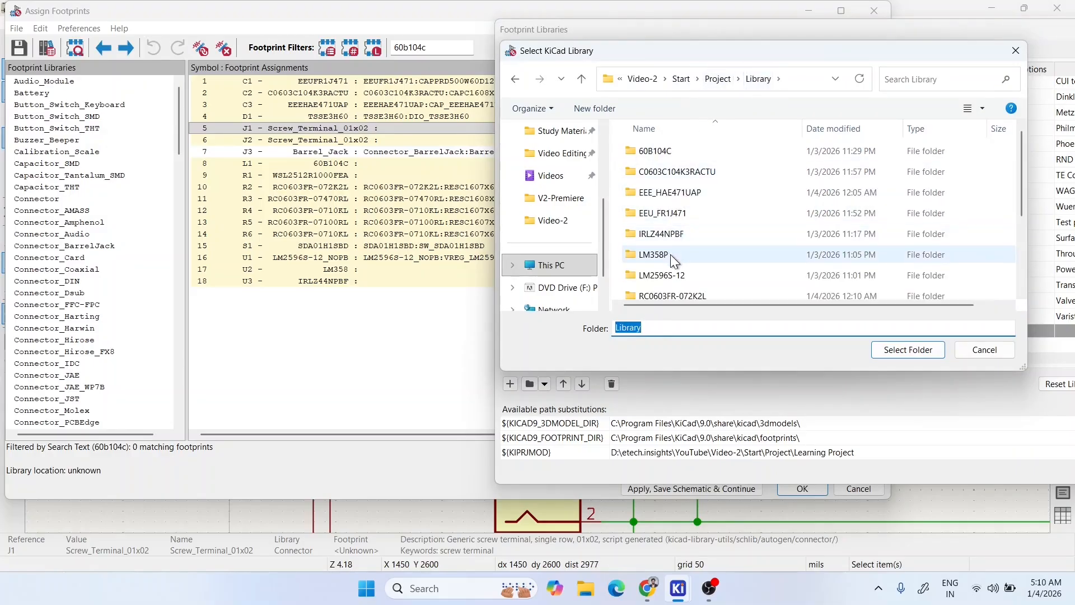
double_click(675, 257)
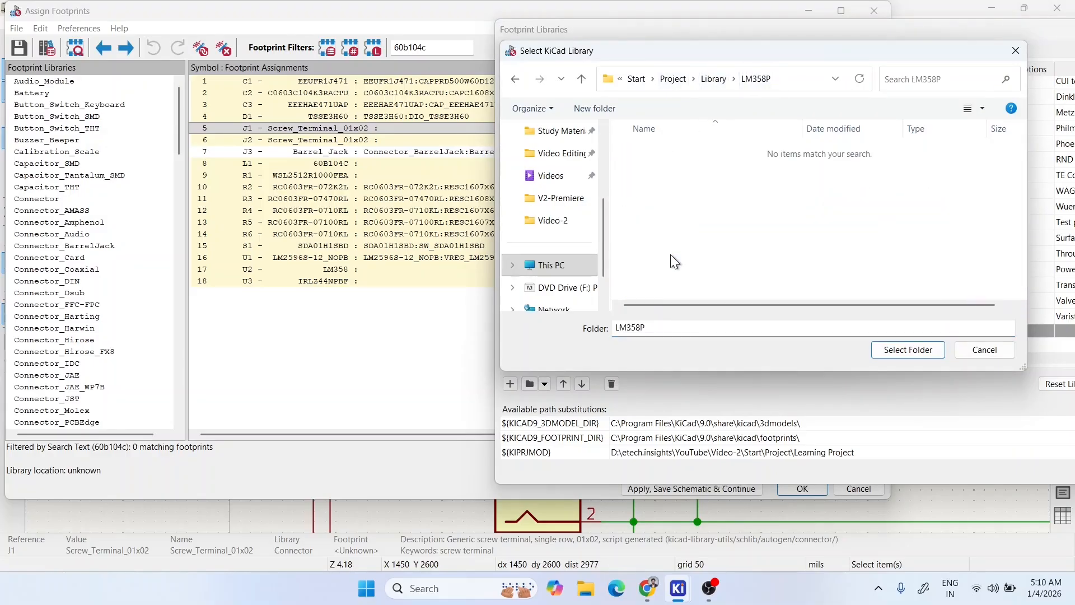
click(719, 81)
click(654, 254)
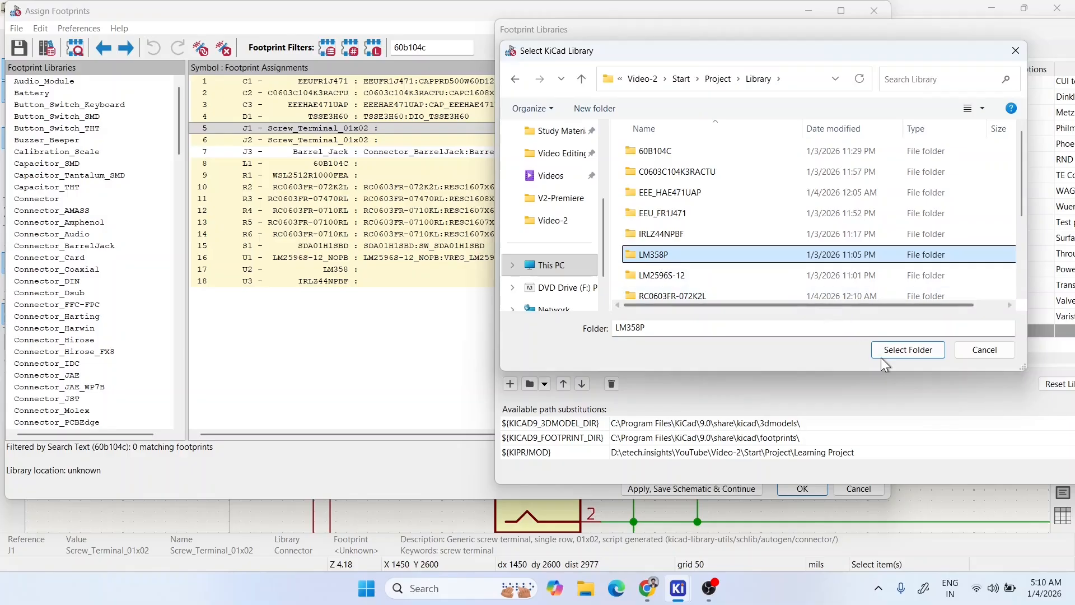
click(899, 351)
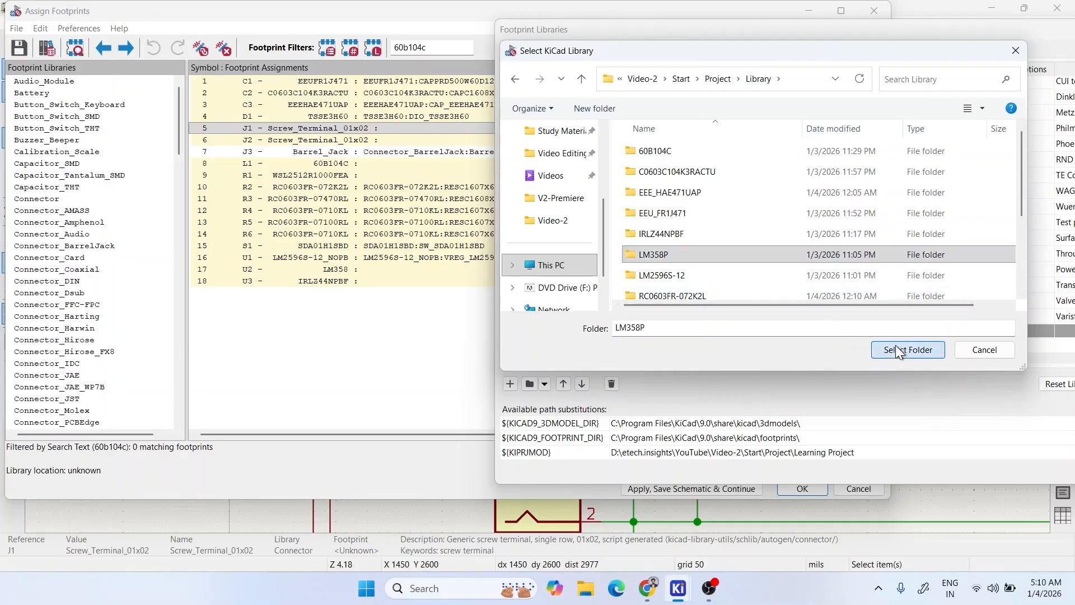
- Add the IRLZ44NPBF folder as another global footprint library
click(529, 385)
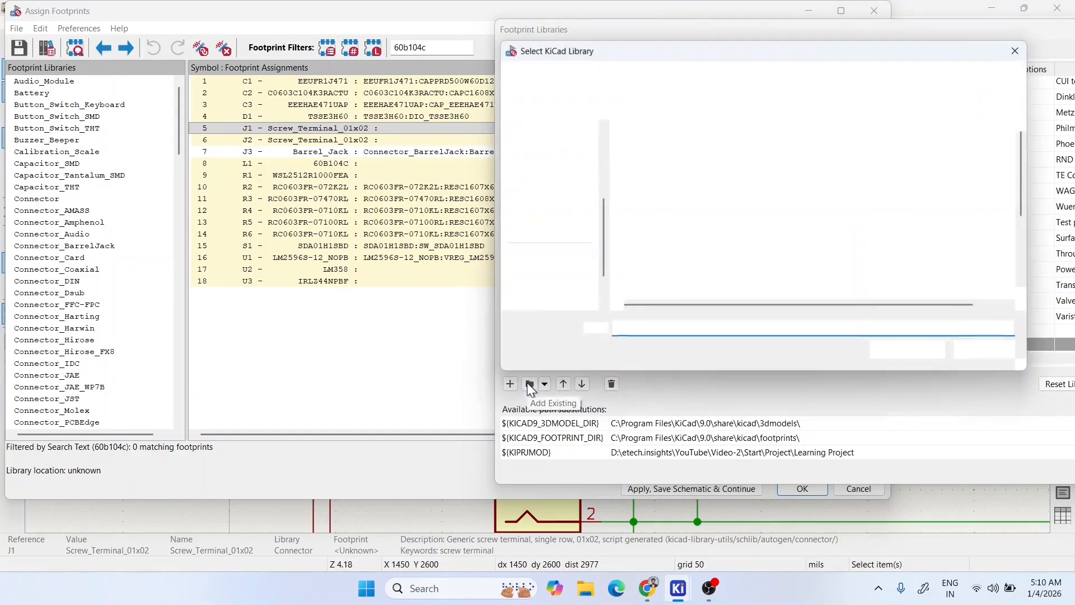
click(666, 235)
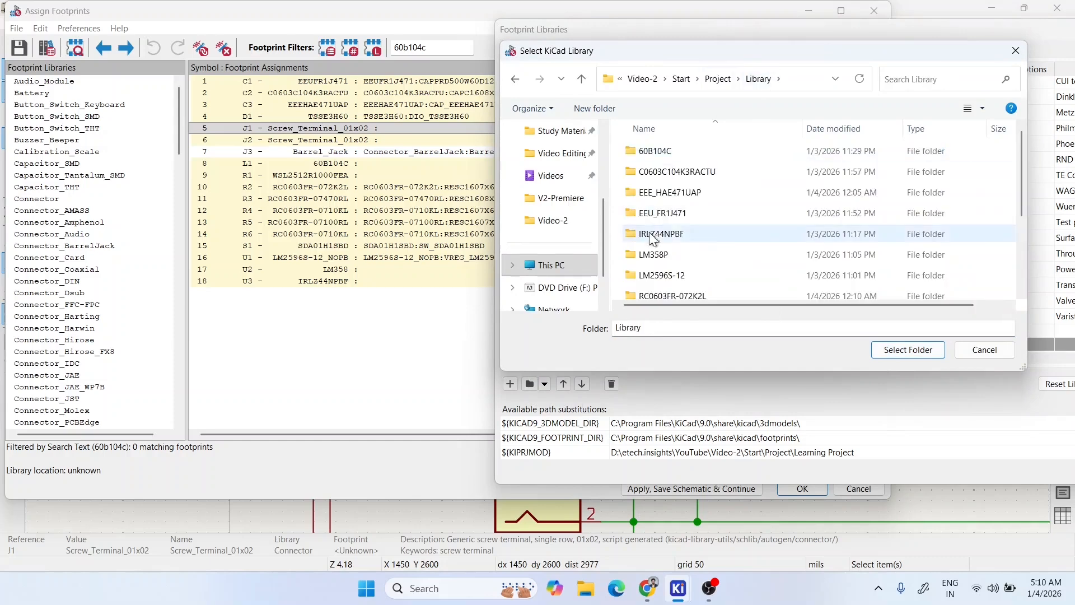
click(663, 237)
click(919, 351)
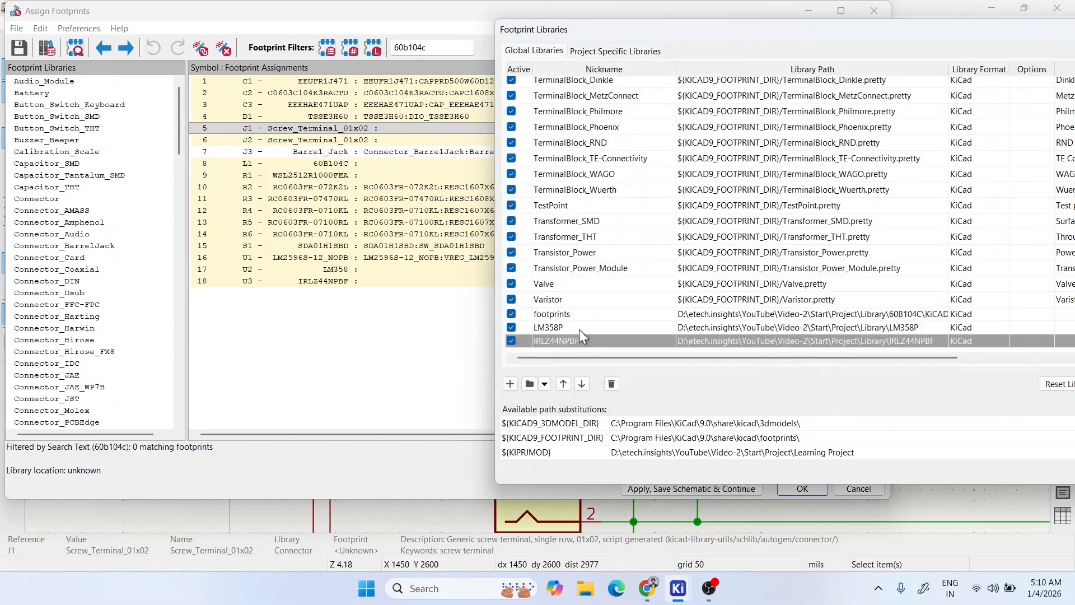
- Add the KiCADv6 folder from WSL2512R1000FEA as a global footprint library and accept the library changes
click(529, 384)
scroll(669, 236, down, 3)
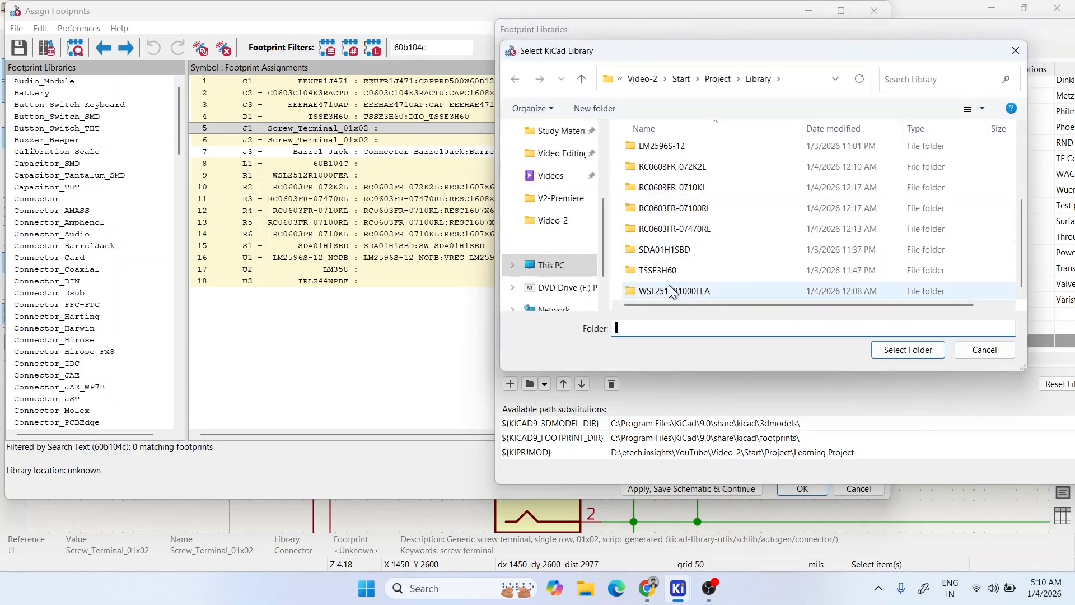
click(671, 292)
double_click(723, 285)
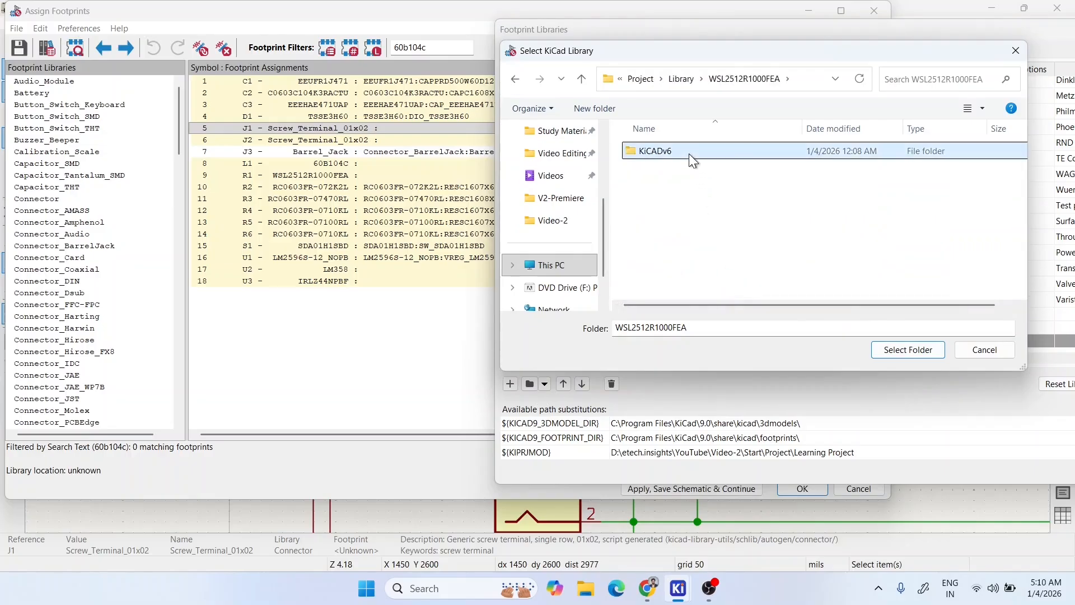
click(689, 154)
click(908, 350)
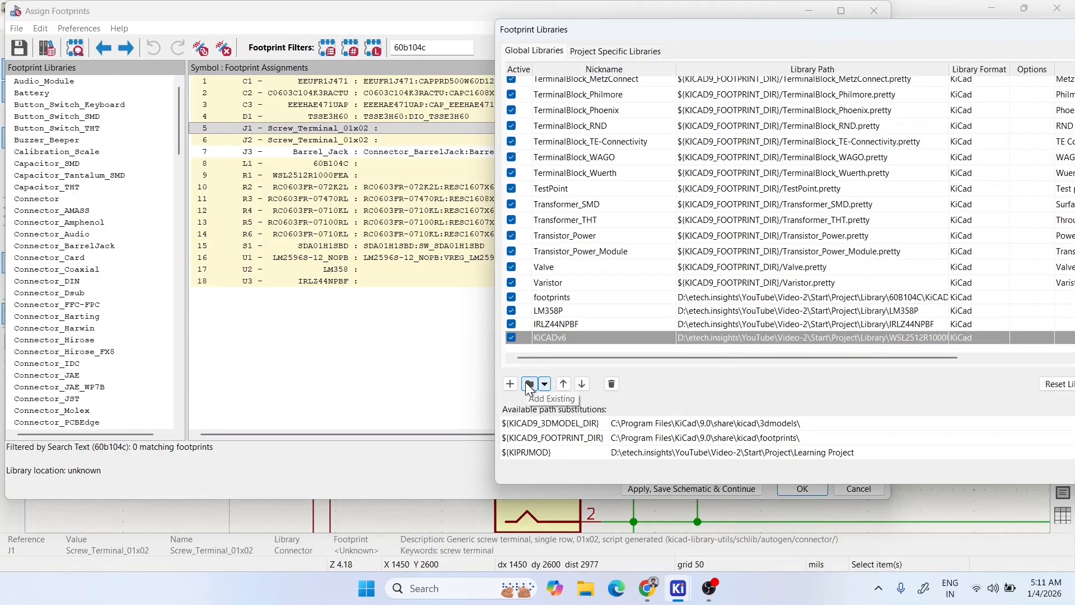
drag(817, 30, 457, 30)
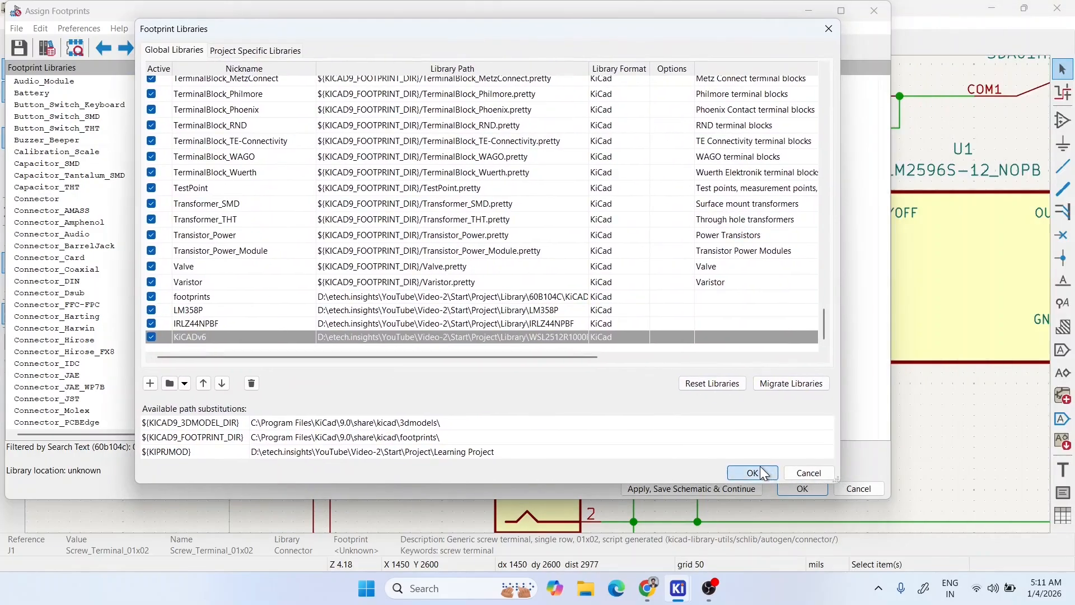
click(751, 473)
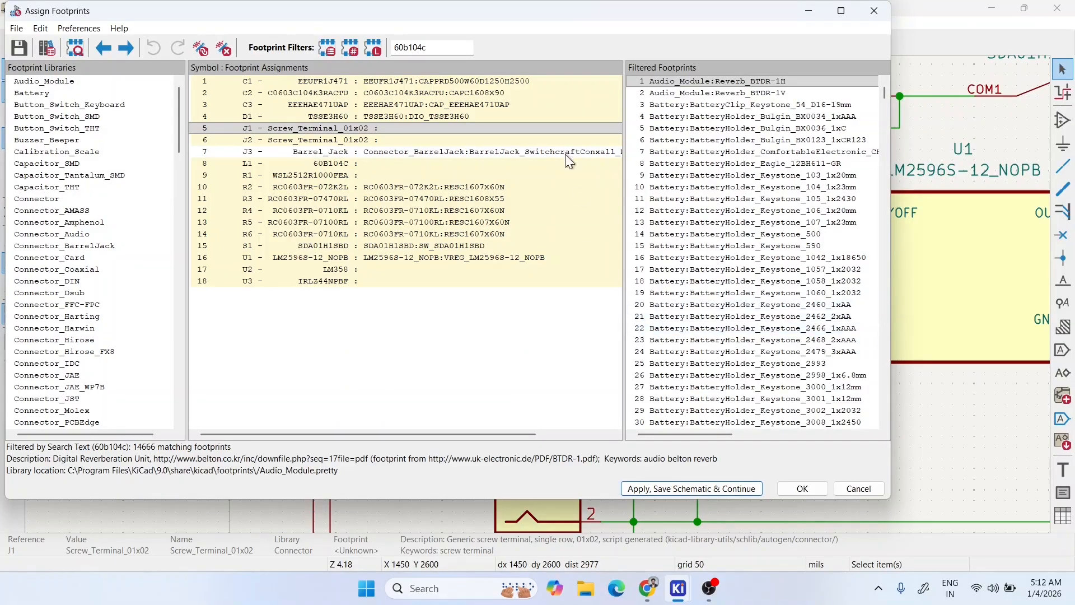
- Filter the footprints by 60b104c and assign footprints:6000B_Series_MUR to J1 and to inductor L1
click(430, 48)
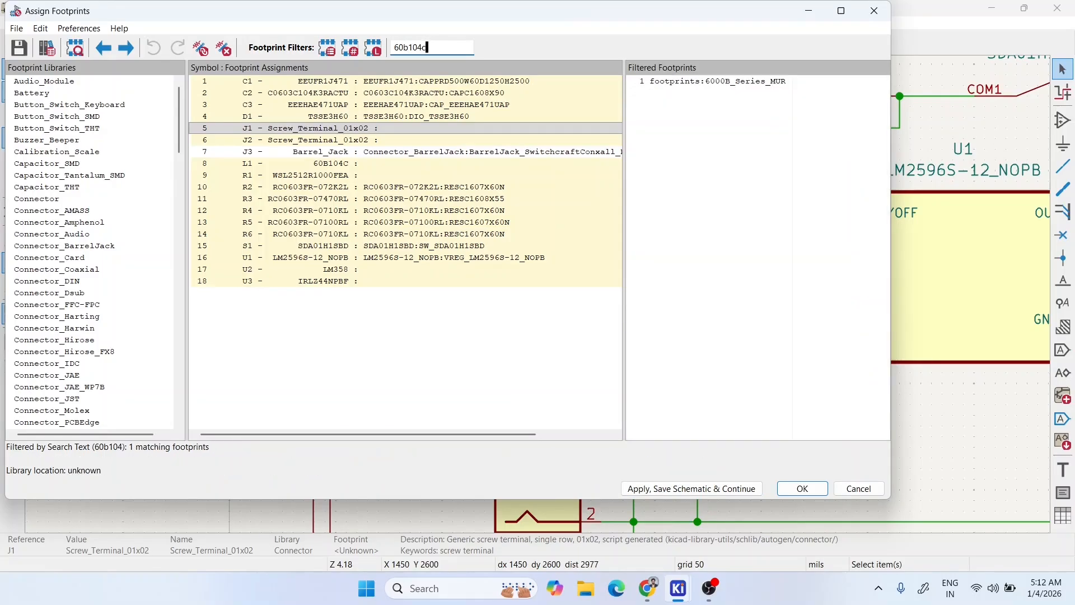
click(726, 80)
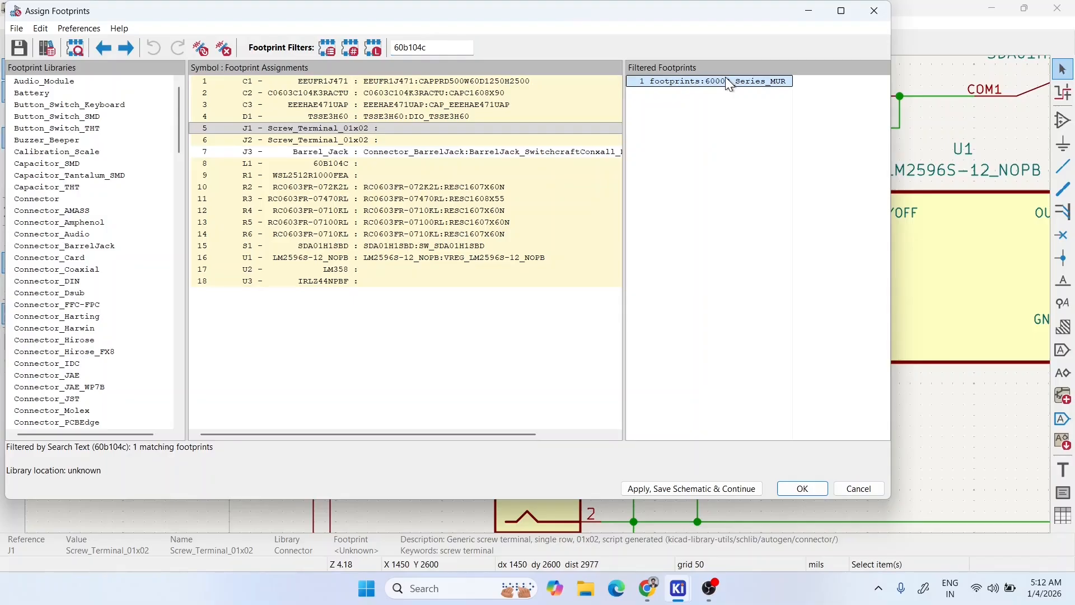
double_click(726, 80)
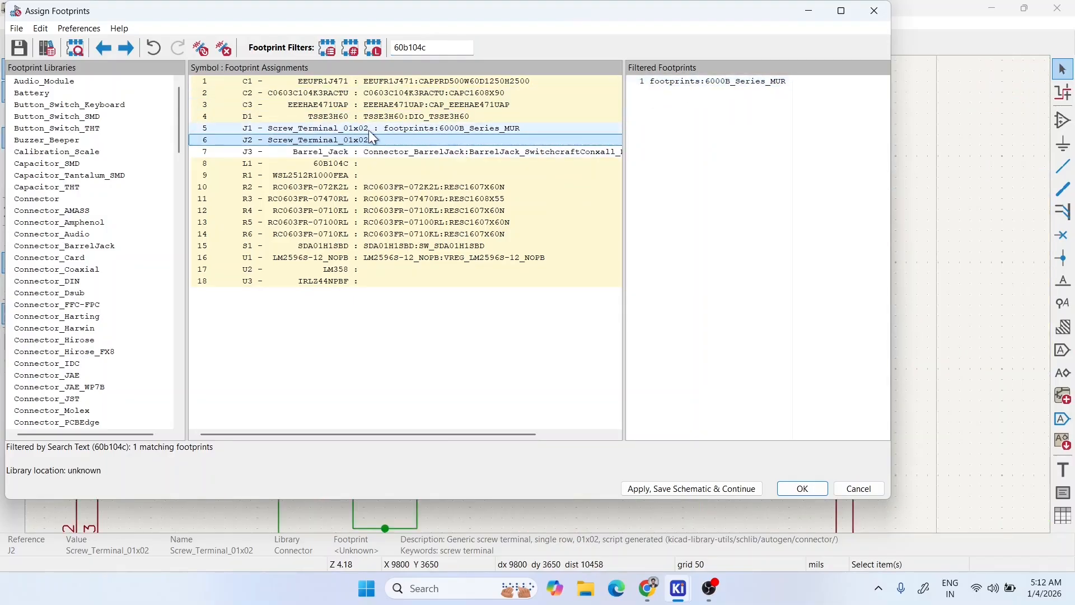
click(334, 162)
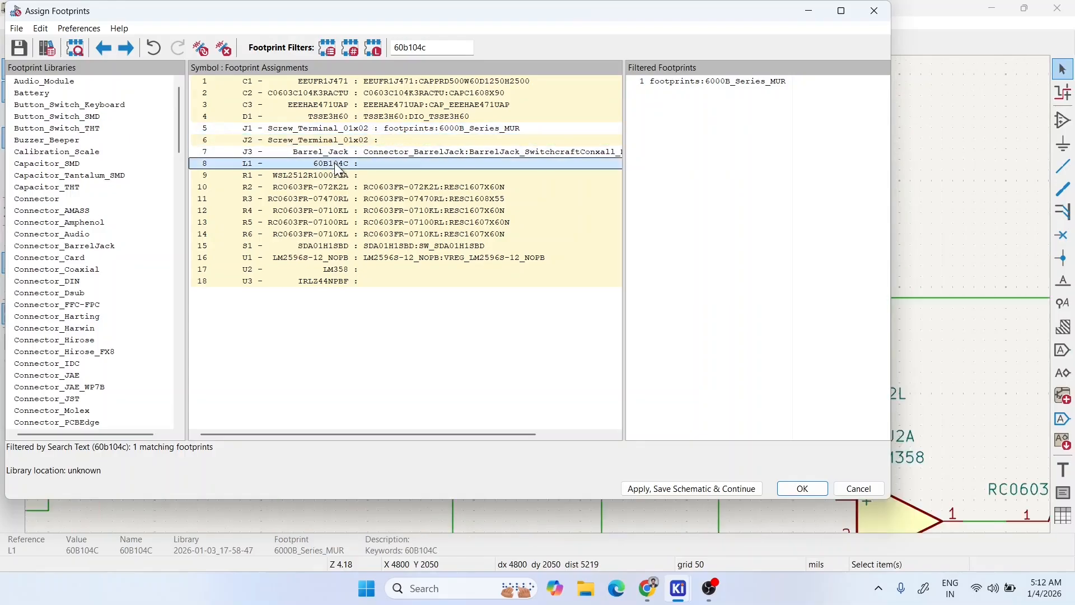
double_click(700, 83)
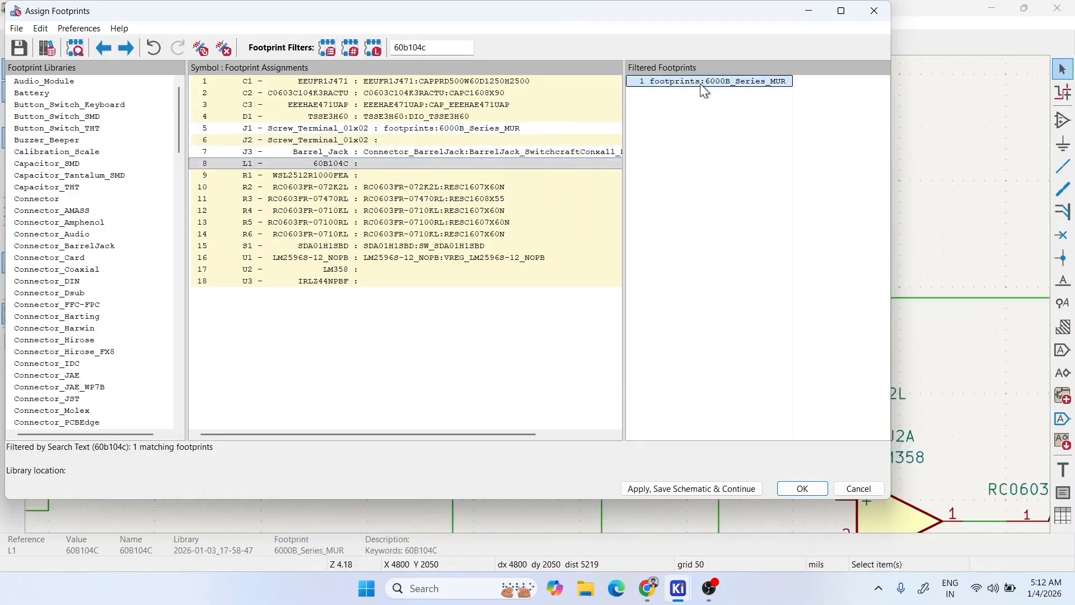
- Filter the footprints by wsl and assign Resistor_SMD:R_2816_7142Metric to R1
double_click(437, 47)
text(wsl2)
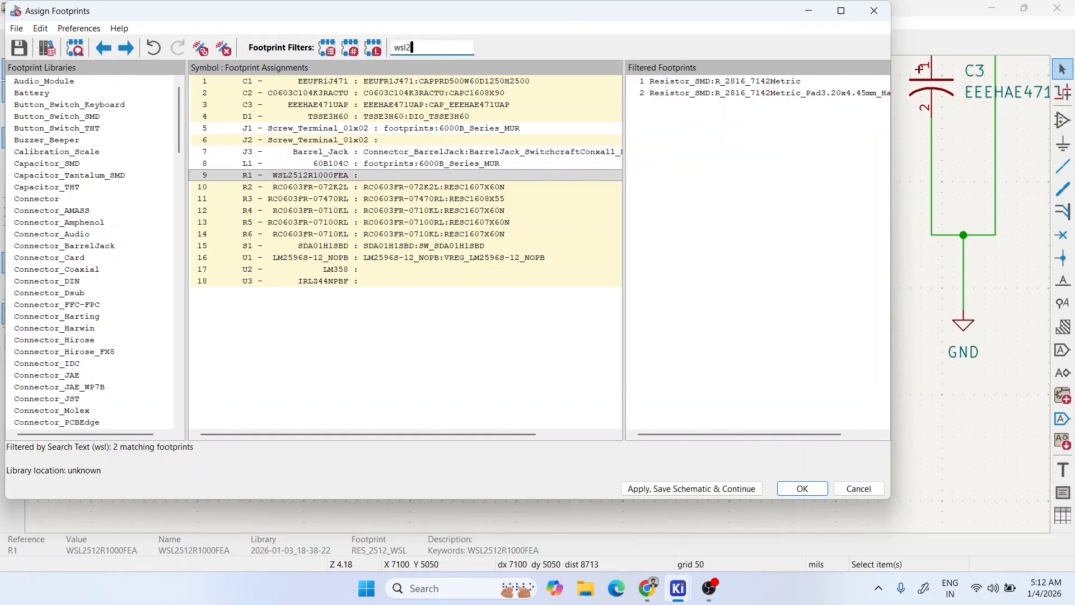
key(BackSpace)
double_click(730, 84)
- Filter the footprints by lm358 and assign LM358P:DIP794W45P254L959H508Q8 to U2
double_click(409, 48)
text(l)
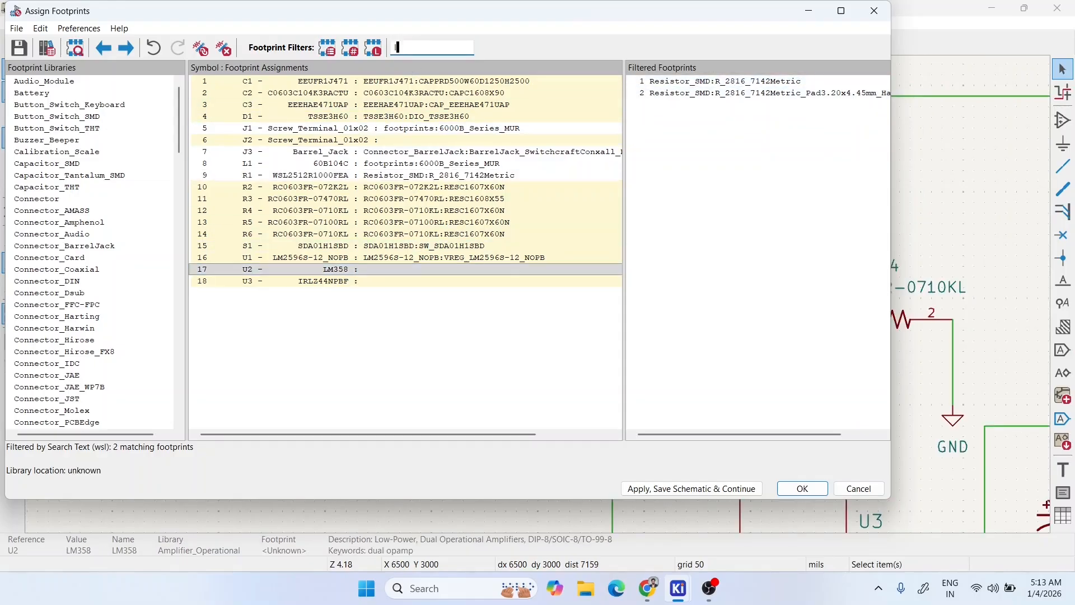
text(m358)
double_click(760, 81)
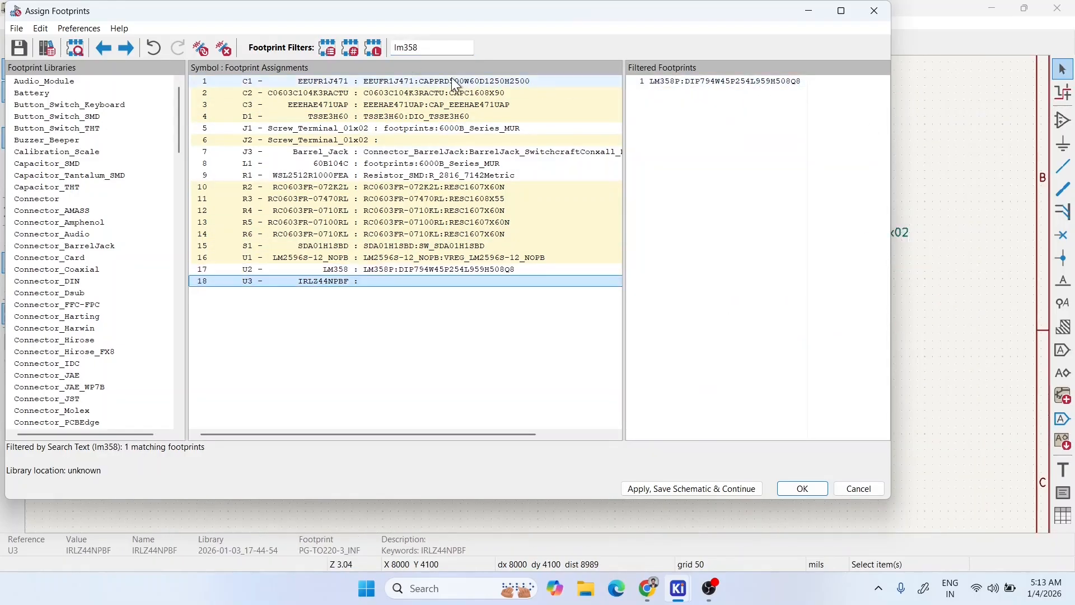
- Filter the footprints by irl and assign IRLZ44NPBF:PG-TO220-3_INF to U3
double_click(423, 48)
text(irl)
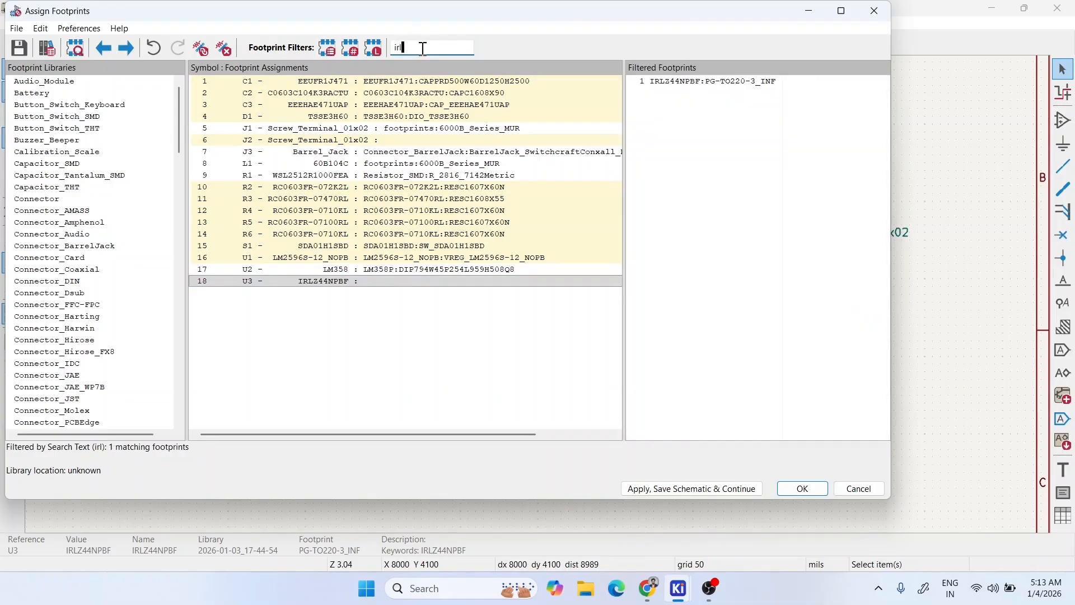
double_click(702, 81)
- Search the available footprints for J1 using conn and termina
double_click(402, 47)
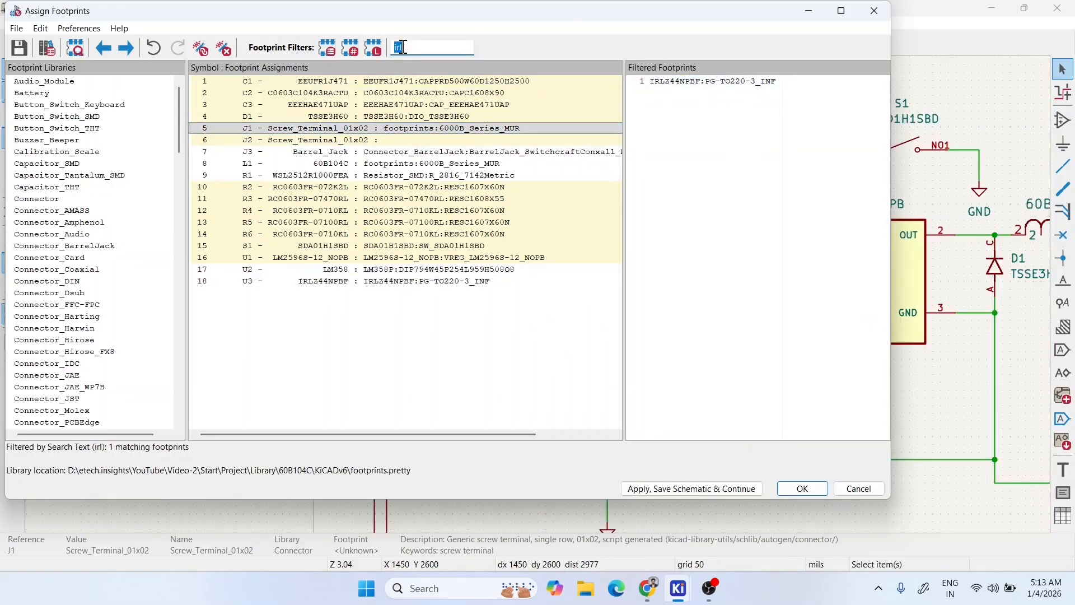
text(conn)
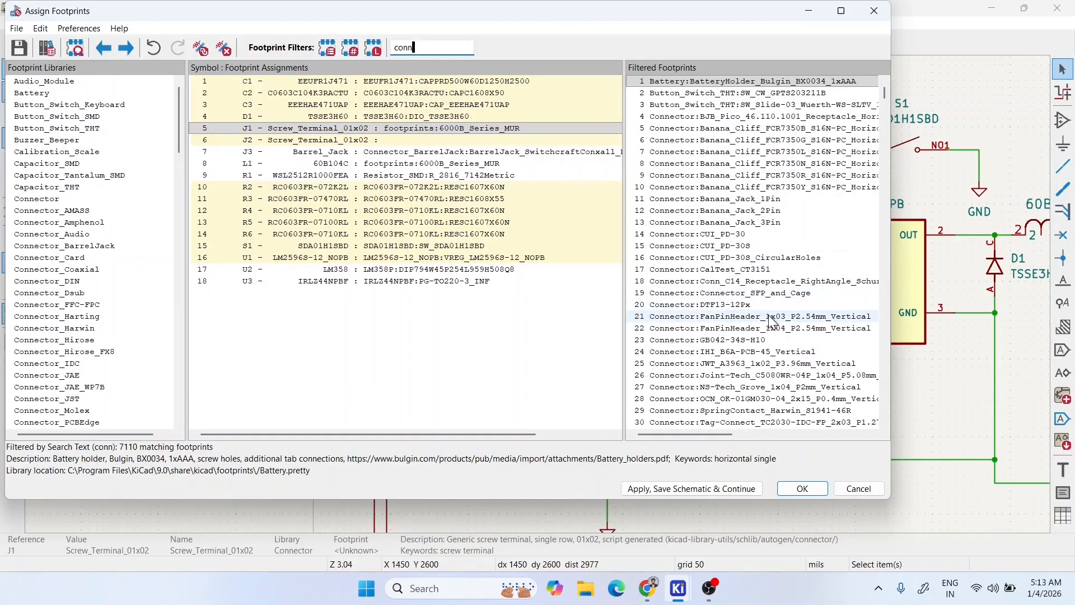
mouse_move(885, 94)
mouse_down()
mouse_move(886, 103)
mouse_move(885, 88)
mouse_up()
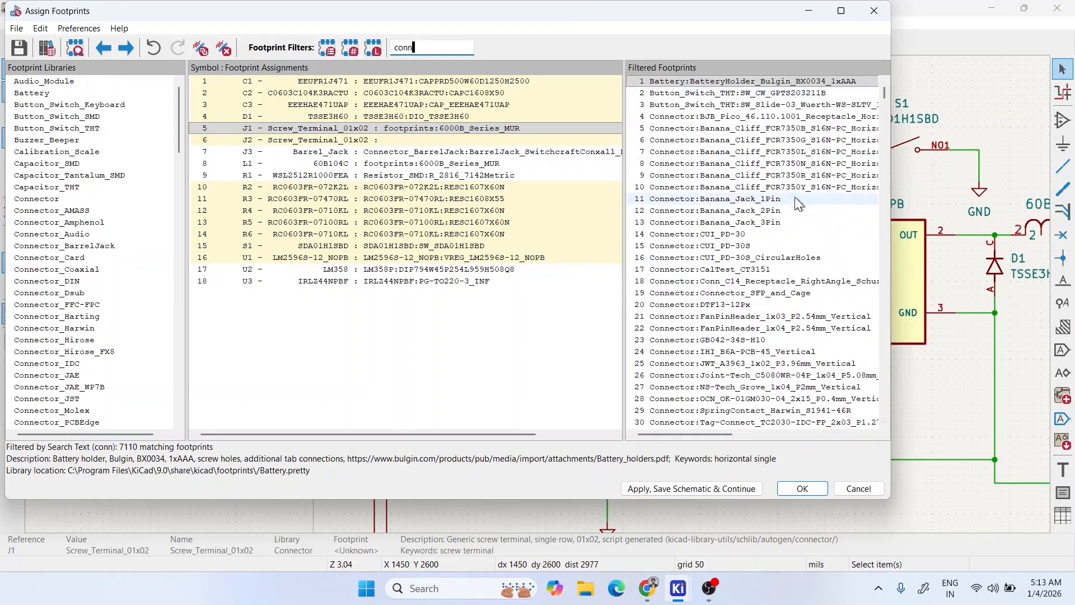
double_click(393, 44)
text(termina)
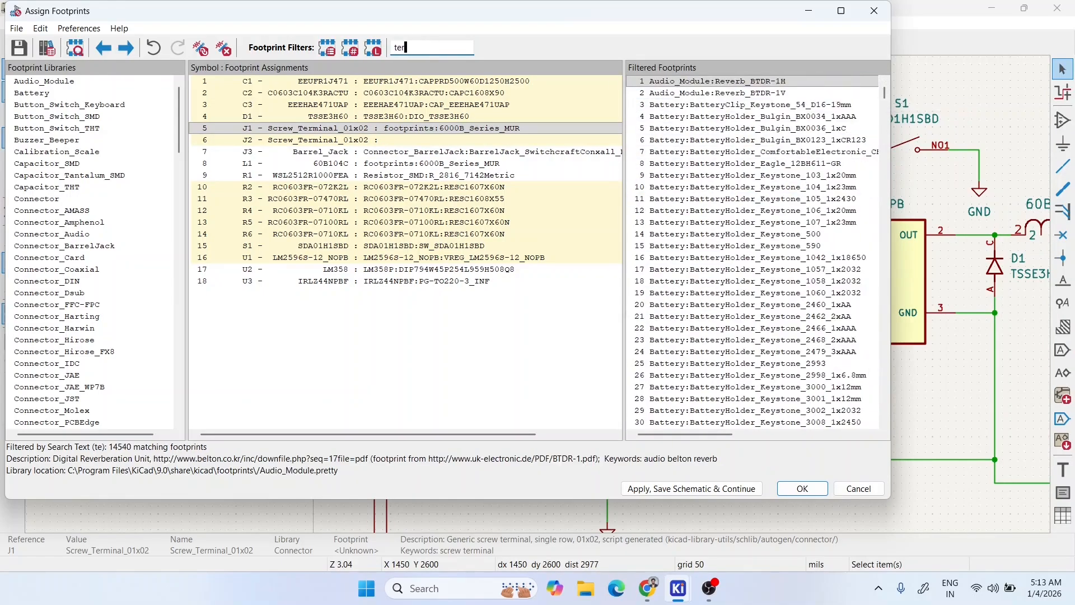
- Replace the footprint search text with screw termi to look for screw terminal footprints
key(BackSpace)
key(BackSpace)
key(BackSpace)
key(BackSpace)
key(BackSpace)
key(BackSpace)
key(BackSpace)
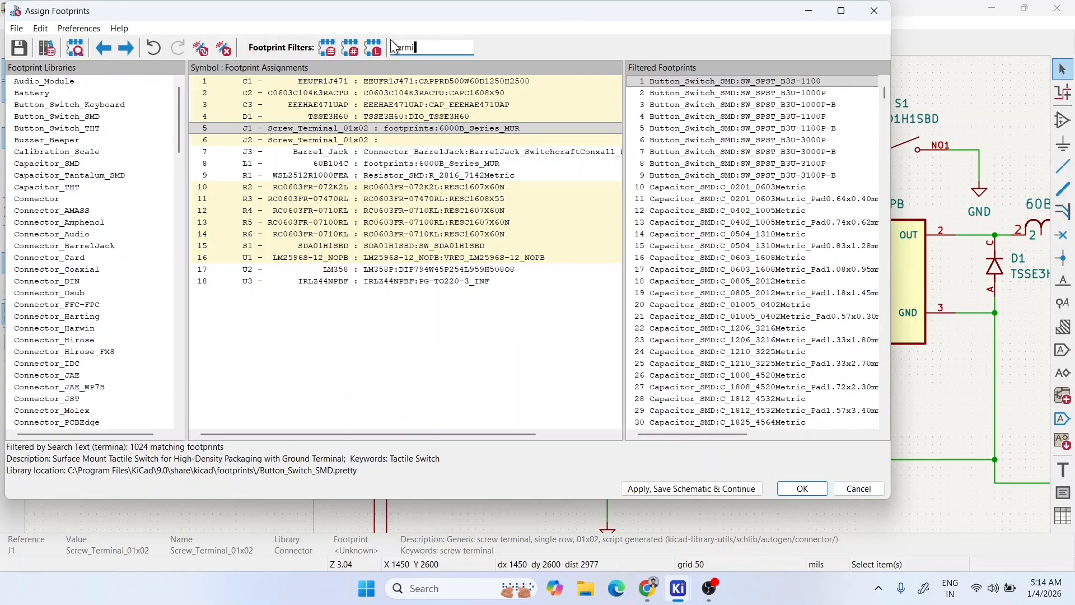
text(s)
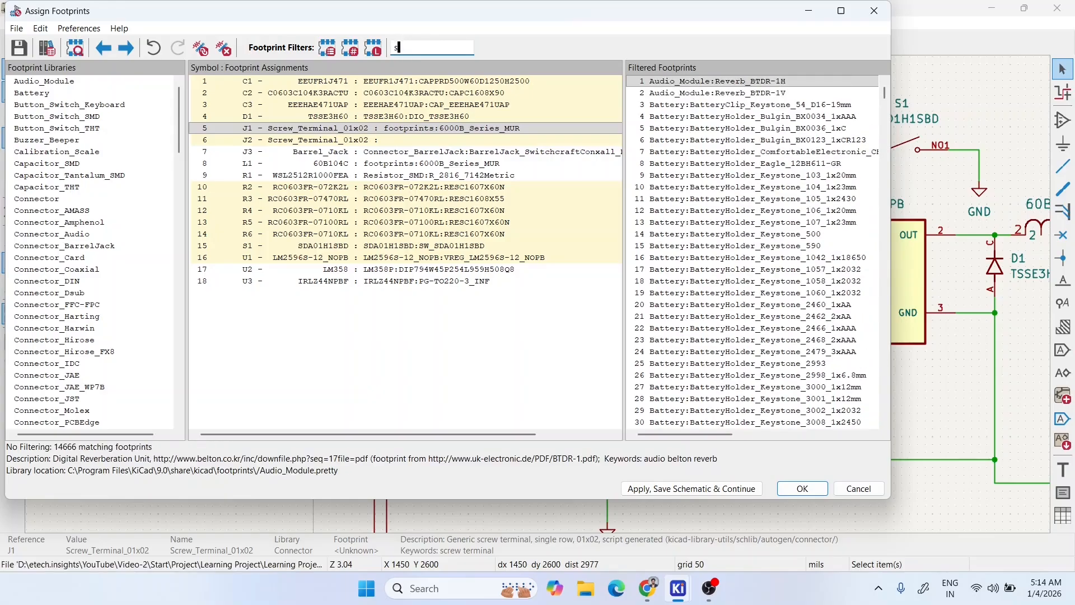
text(crew termi)
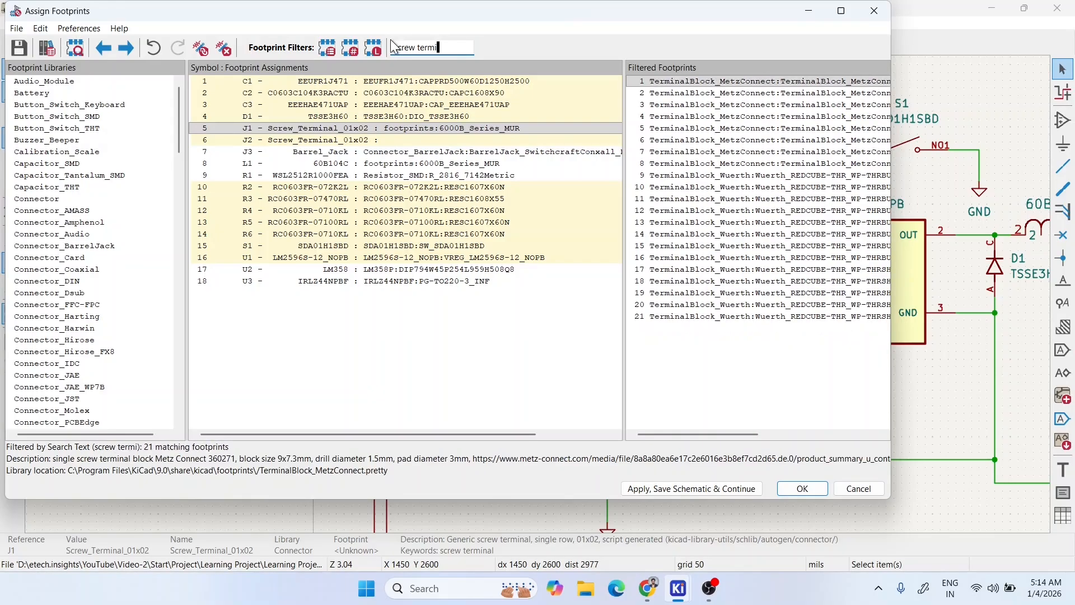
- Search the footprints for male and browse the matching connector footprints
key(BackSpace)
key(BackSpace)
key(BackSpace)
key(BackSpace)
key(BackSpace)
key(BackSpace)
key(BackSpace)
key(BackSpace)
key(BackSpace)
key(BackSpace)
key(BackSpace)
text(male)
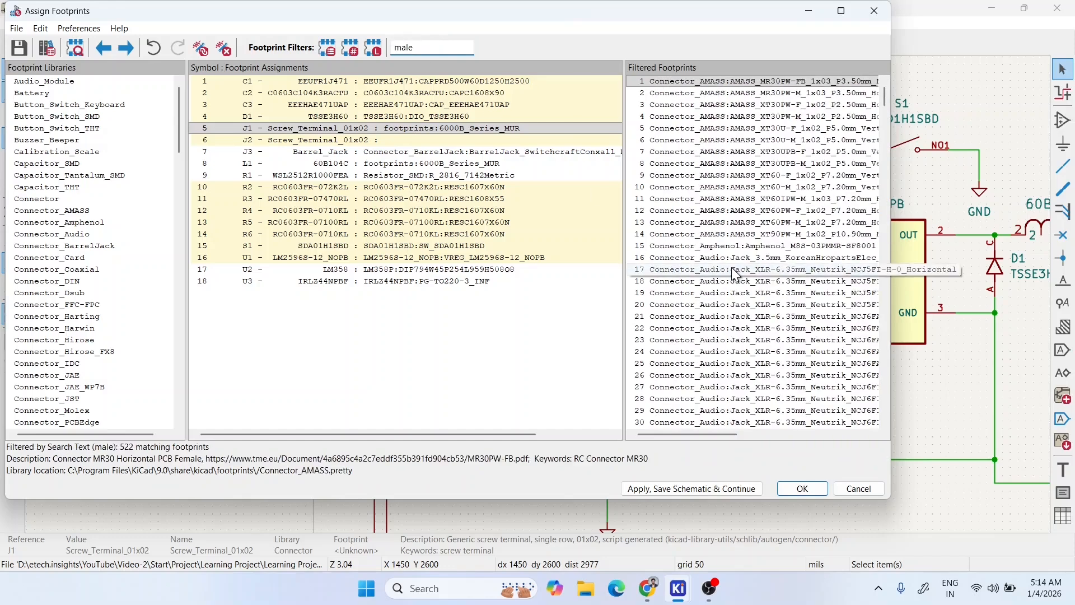
scroll(734, 264, down, 20)
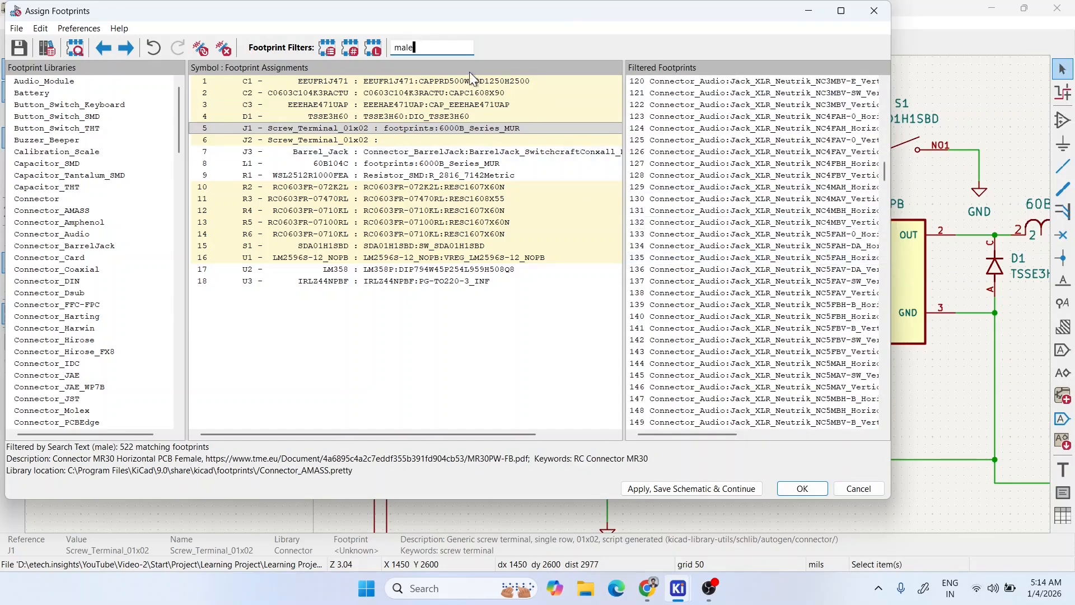
- Search the available footprints for Terminal block and browse the matching connector footprints
drag(424, 52, 396, 42)
text(Termi)
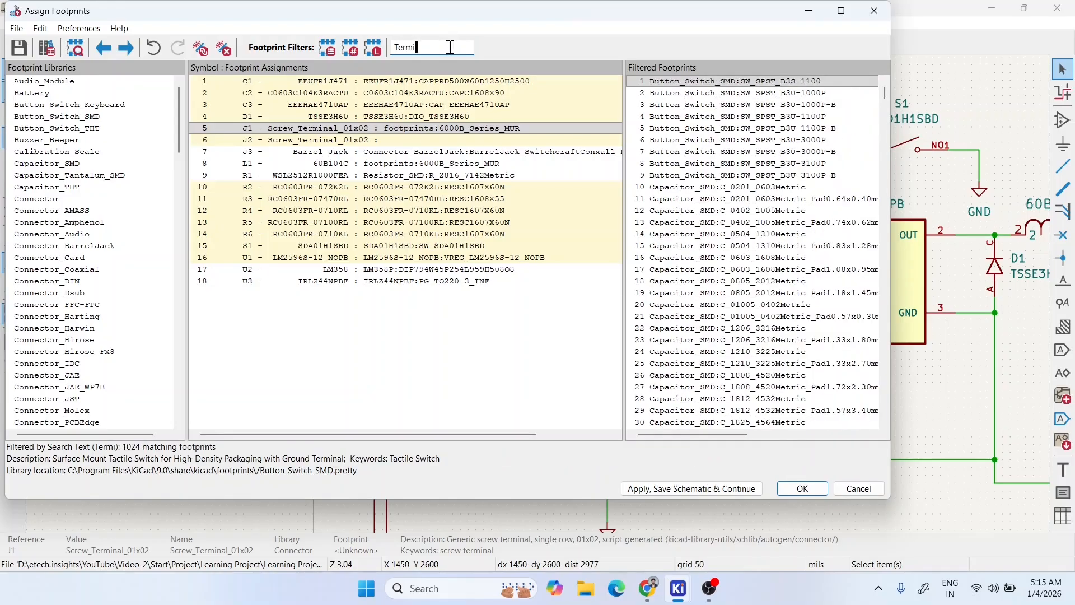
text(nal block)
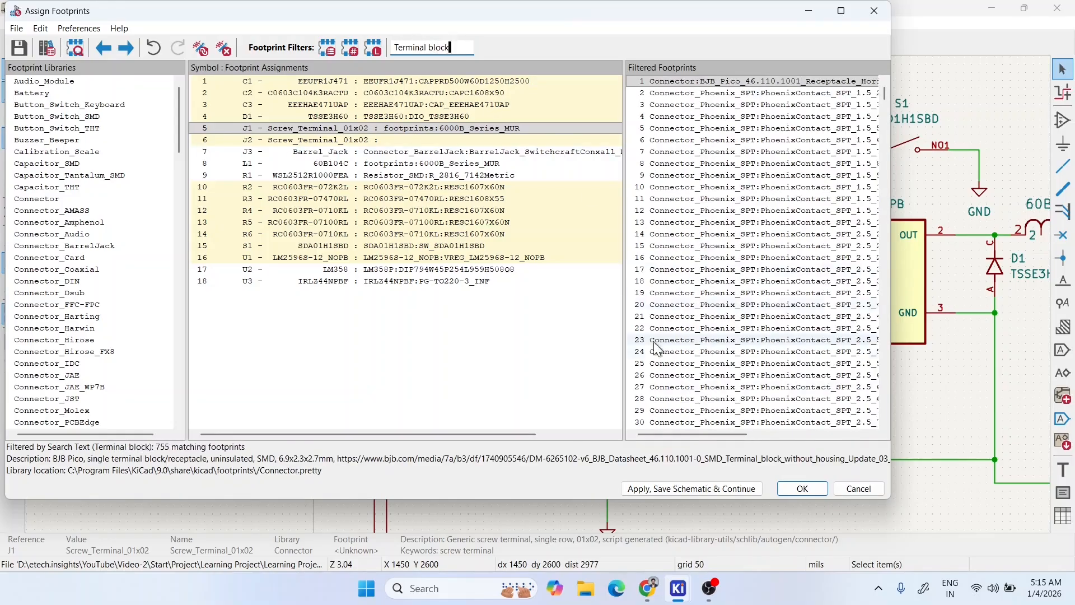
drag(695, 435, 884, 85)
- Remove the 6000B_Series_MUR footprint assignment from the screw terminal J1
right_click(470, 127)
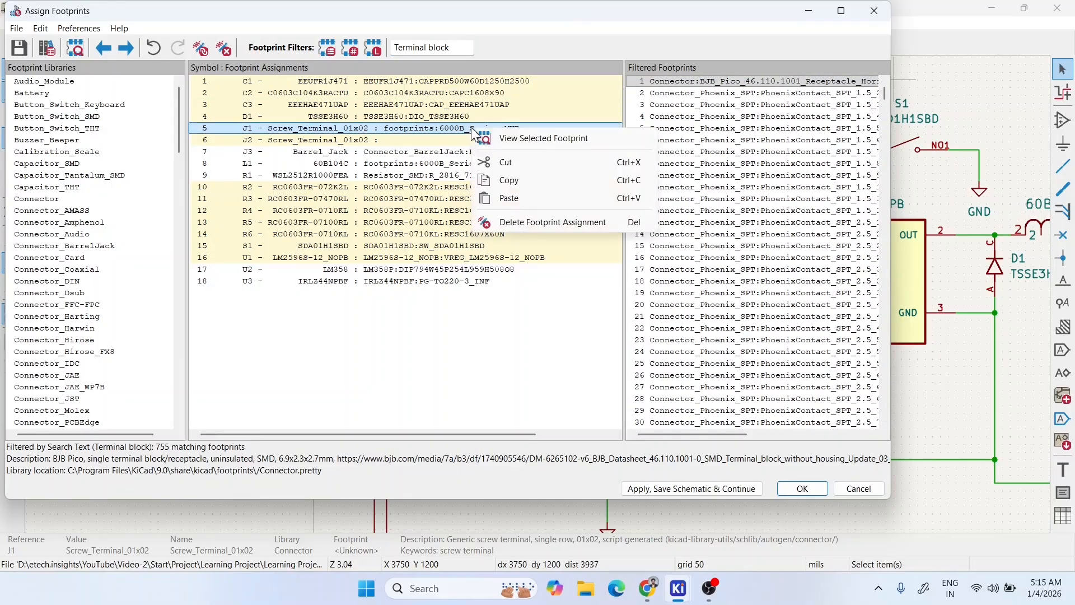
click(524, 222)
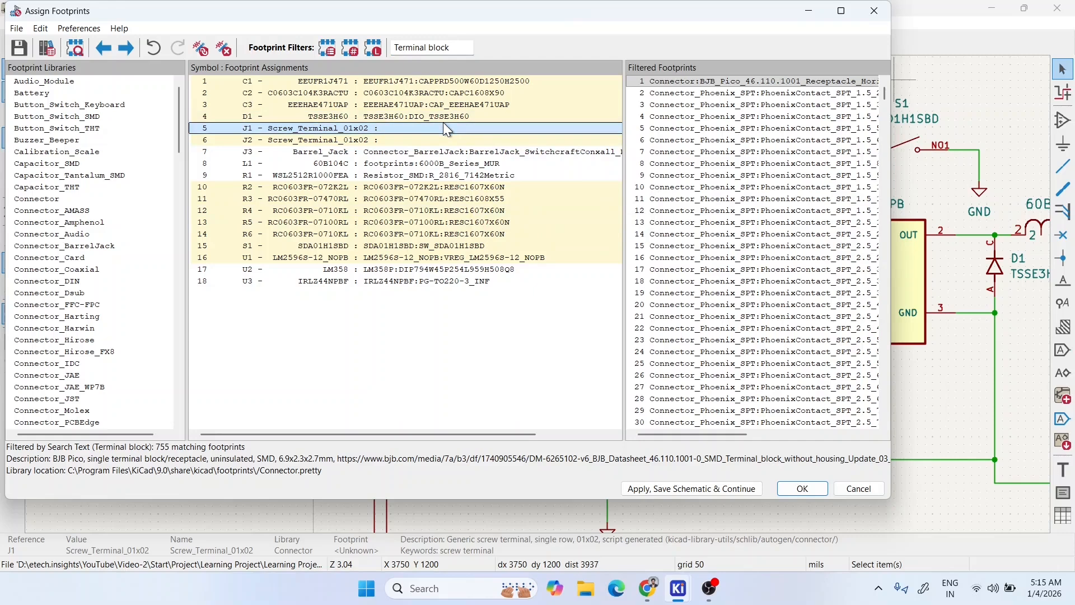
key(ctrl+z)
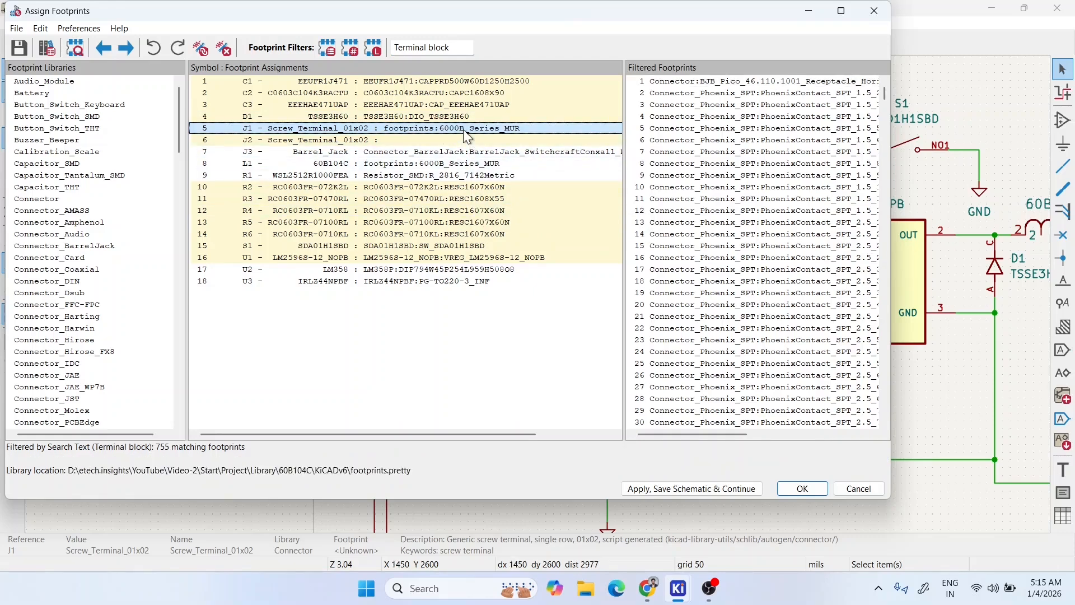
right_click(468, 128)
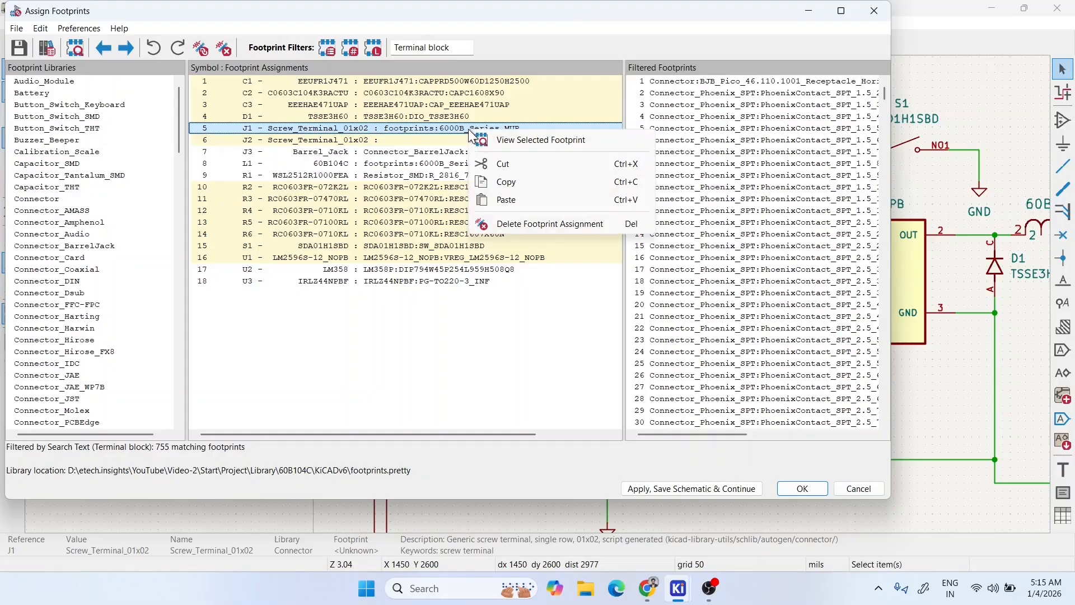
click(514, 224)
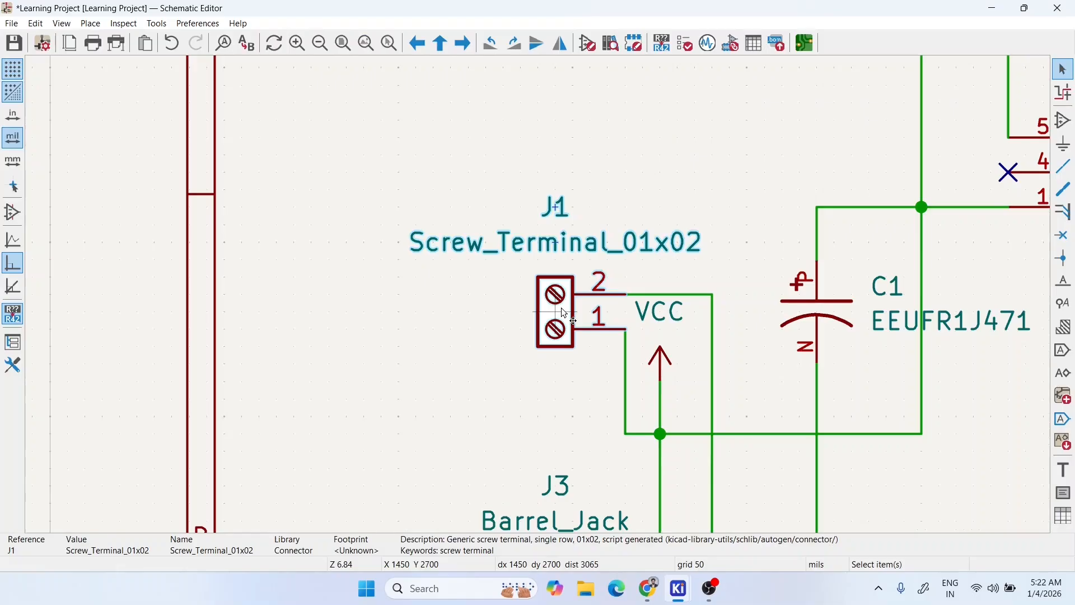
- Delete the Screw_Terminal_01x02 symbol J1 from the schematic
key(Delete)
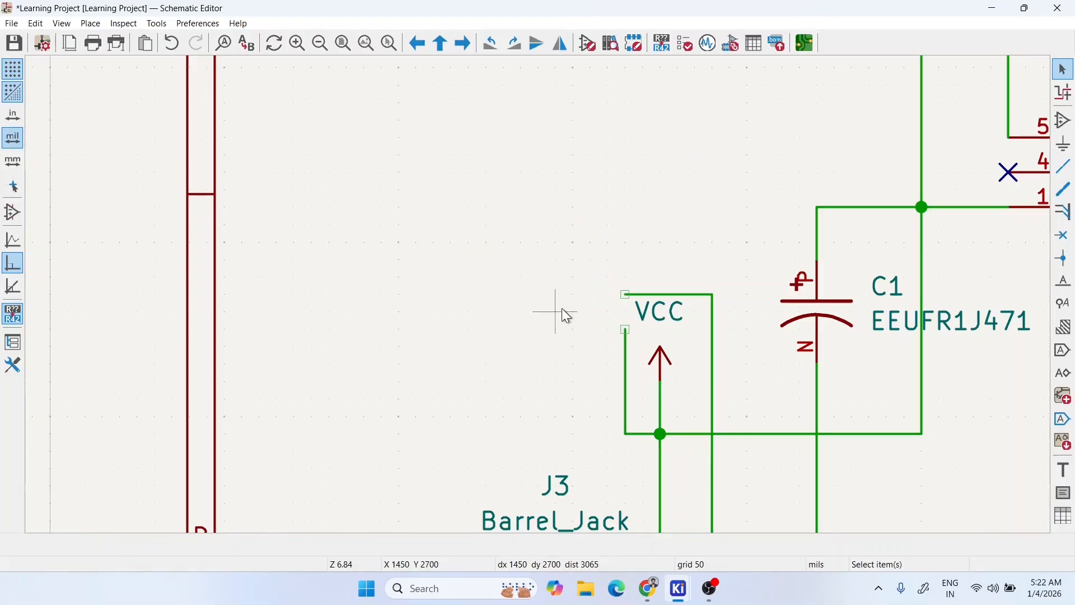
key(a)
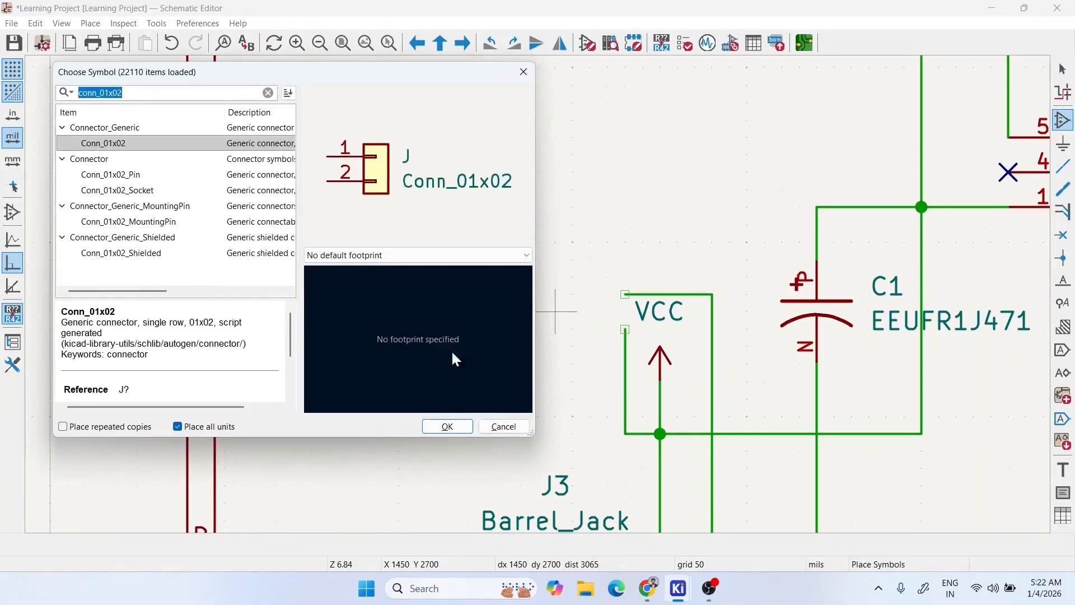
click(466, 253)
click(465, 250)
click(448, 426)
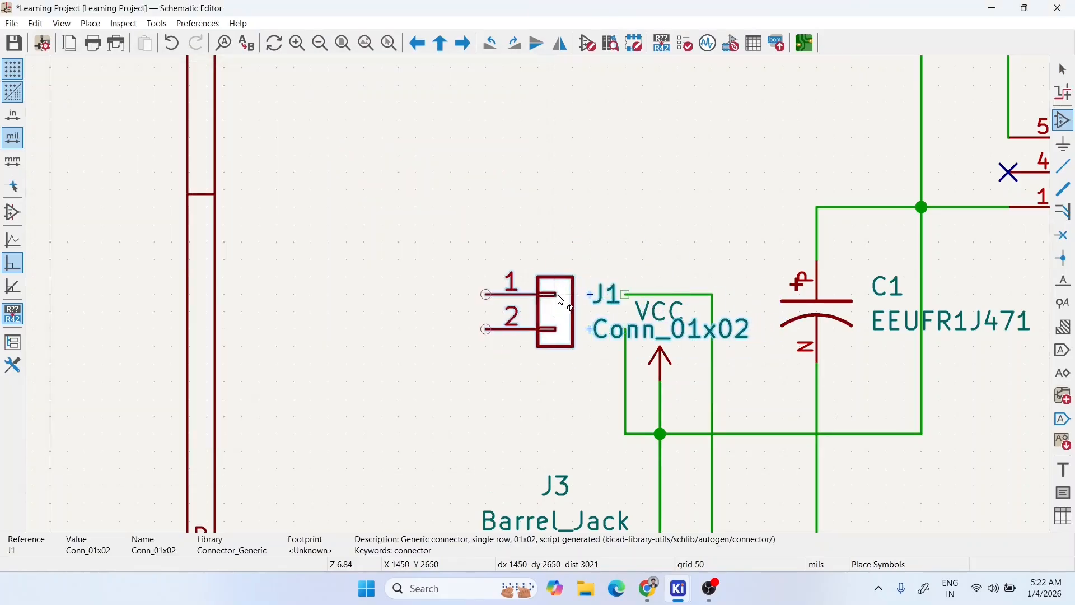
key(r)
key(r)
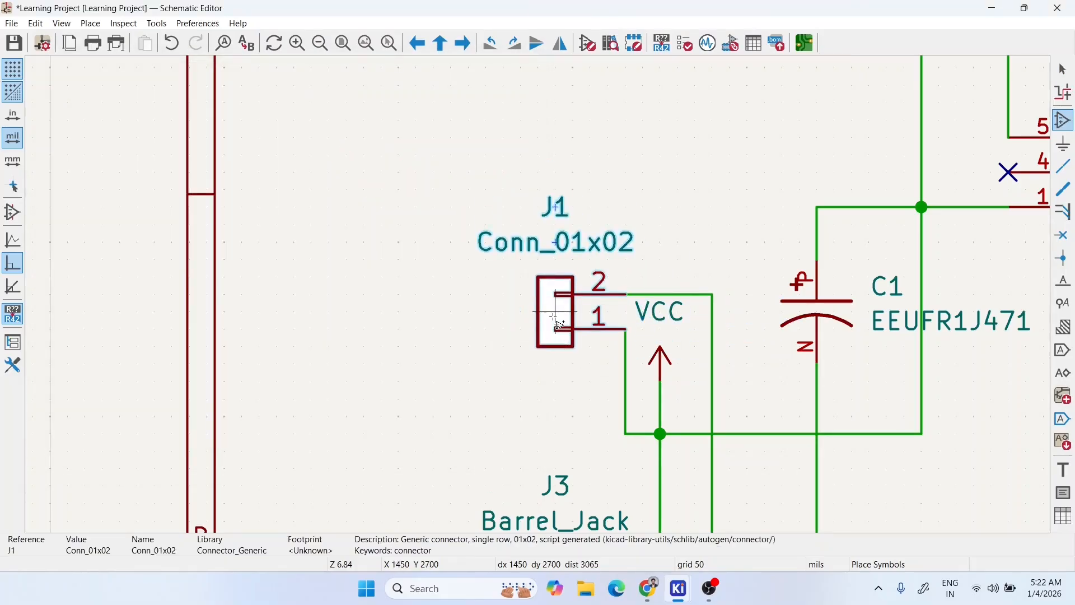
key(ctrl+z)
- Place a Conn_01x02 symbol, rotated 180°, with its pins facing the open wire ends near the input VCC symbol
key(a)
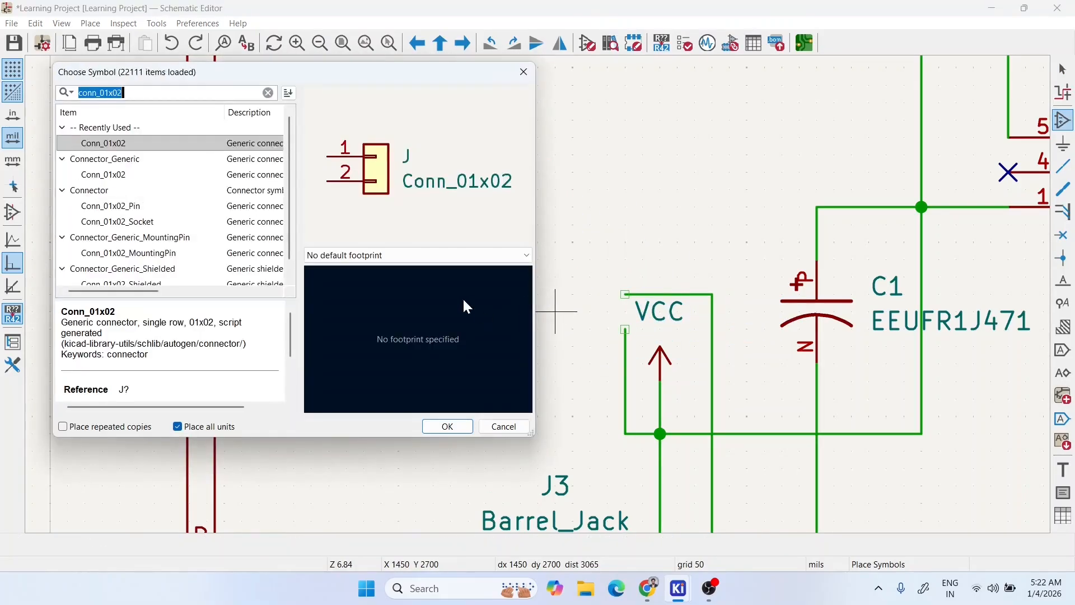
click(450, 426)
key(r)
key(r)
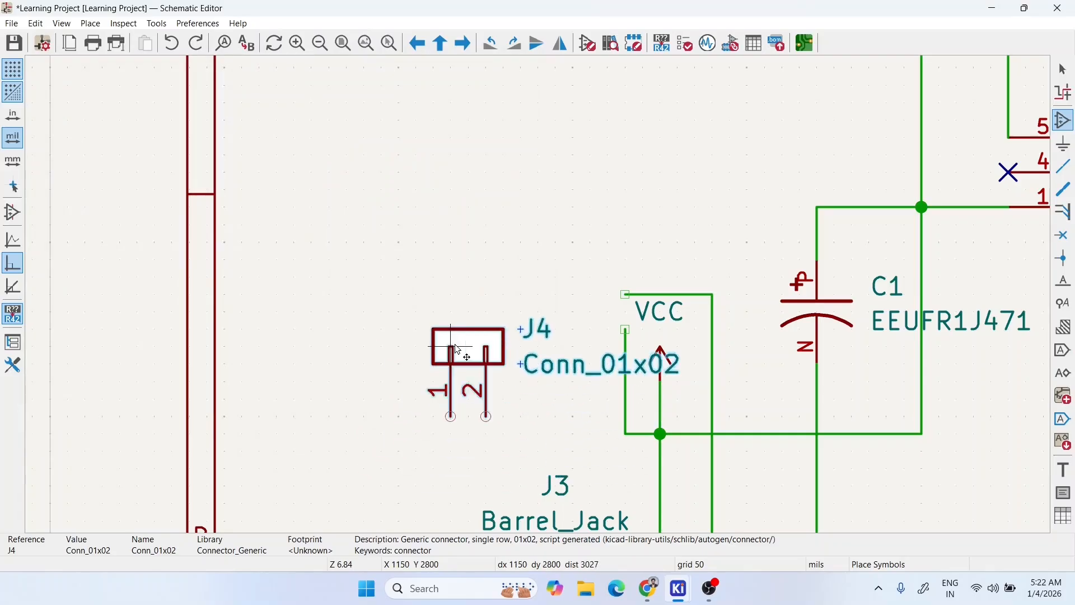
click(476, 330)
- Place a second Conn_01x02 symbol just above the screw terminal J2 on the output side
scroll(475, 331, down, 8)
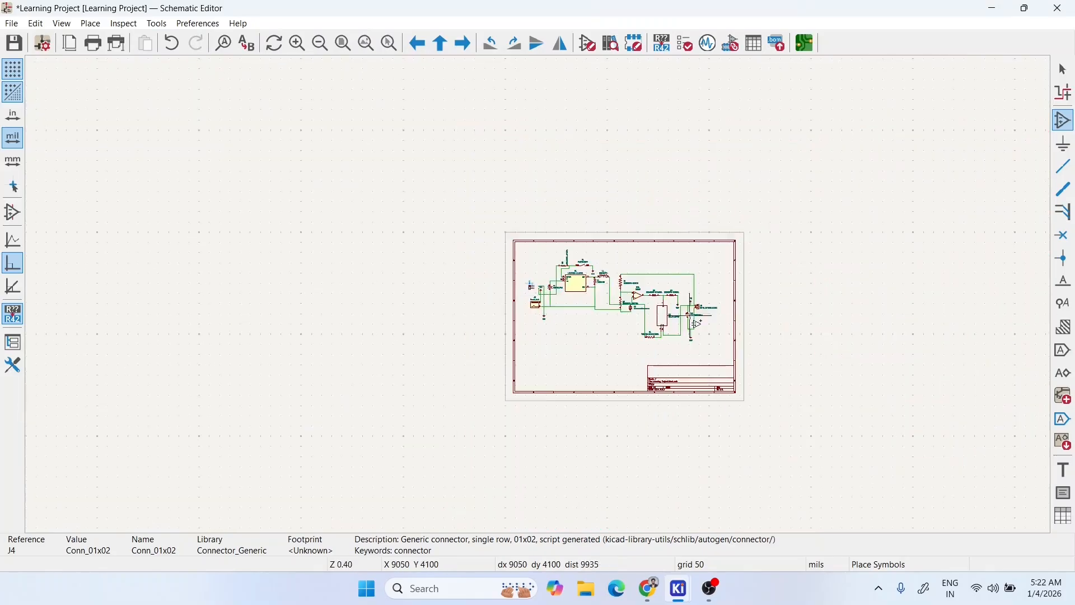
scroll(539, 295, up, 10)
click(670, 163)
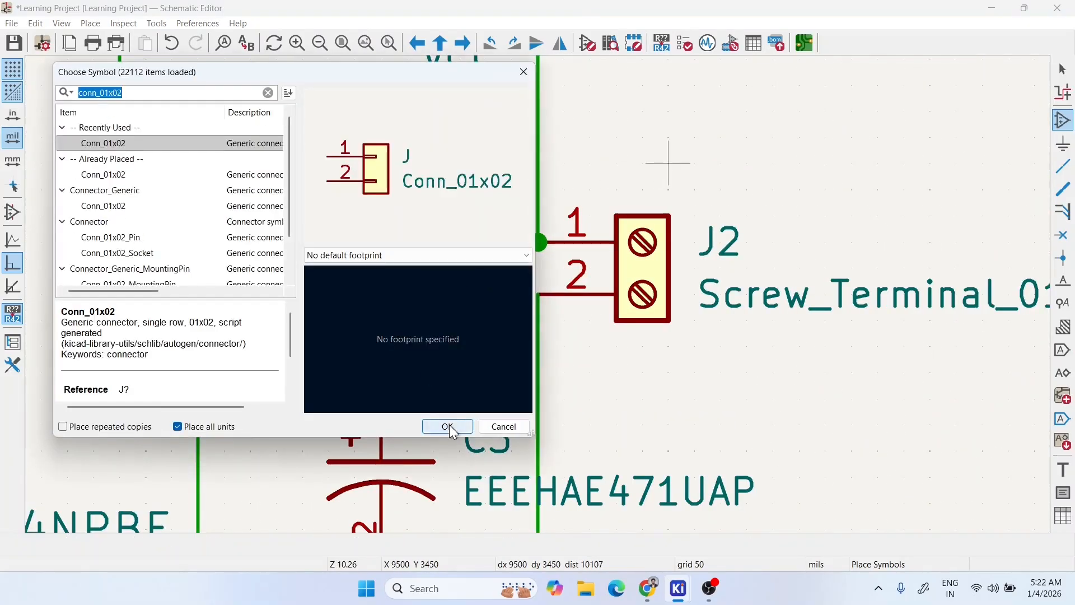
click(449, 428)
click(748, 120)
key(Escape)
- Delete the screw terminal J2 and move the Conn_01x02 symbol J5 into its place
click(641, 267)
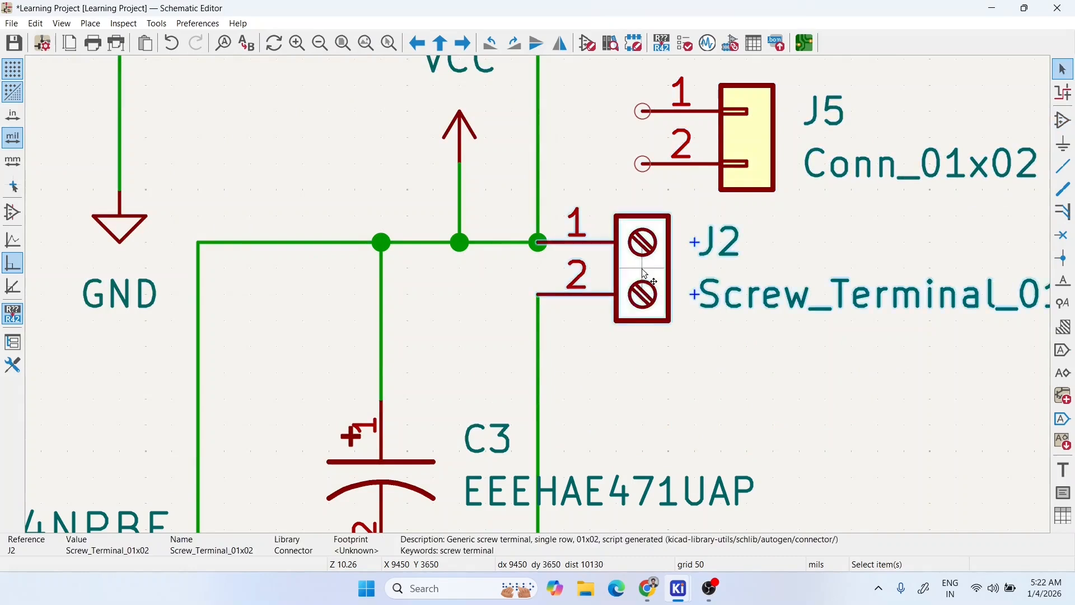
key(Delete)
click(737, 128)
mouse_move(737, 127)
mouse_down()
mouse_move(588, 211)
mouse_move(591, 242)
mouse_up()
- Wire pins 1 and 2 of J5 to the two open output wire ends near C3
key(w)
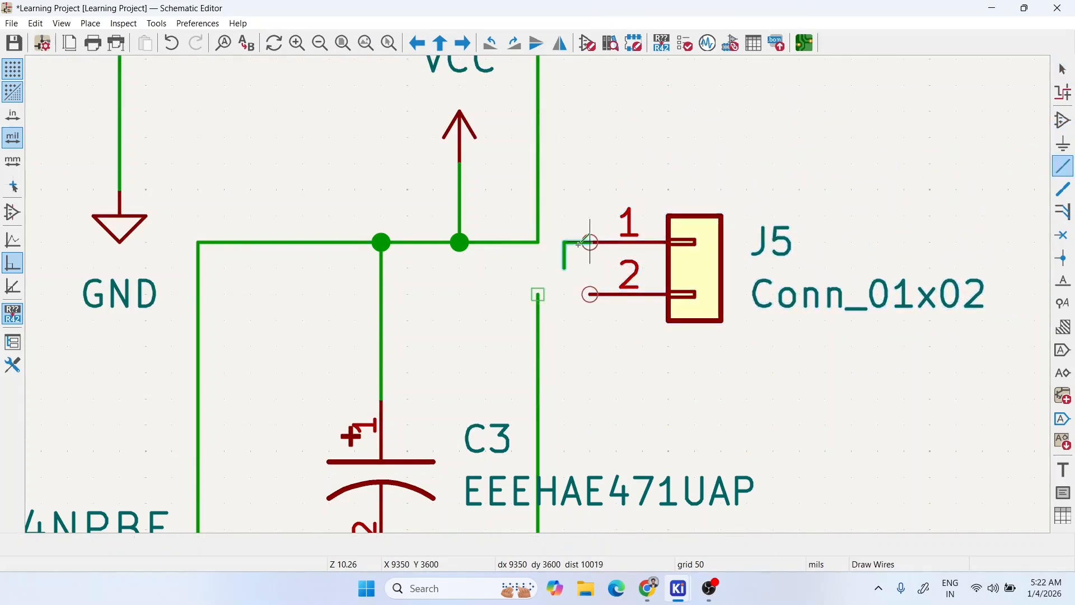
click(538, 242)
click(589, 294)
click(538, 294)
- Wire pins 2 and 1 of J4 to the two open input wire ends beside VCC
scroll(538, 294, down, 10)
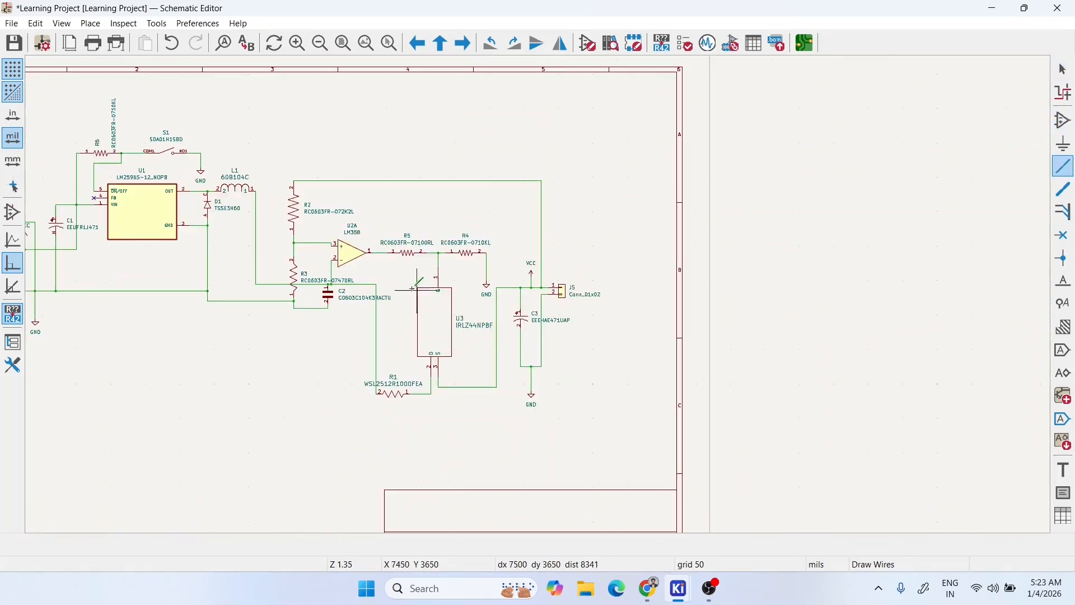
scroll(453, 292, up, 3)
scroll(452, 291, up, 8)
scroll(566, 293, down, 1)
scroll(577, 293, up, 1)
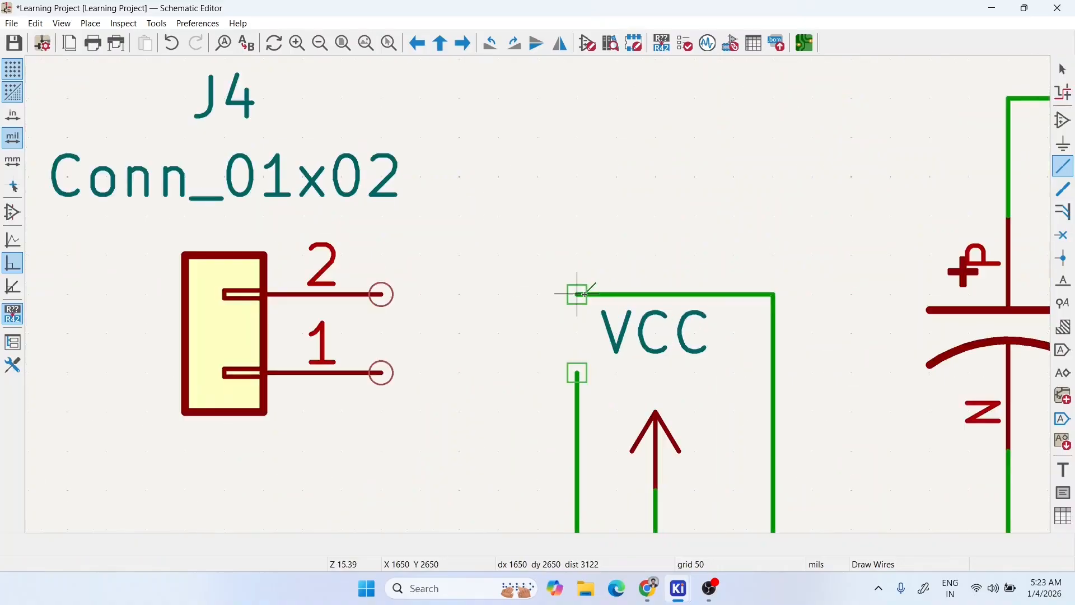
click(577, 294)
click(382, 294)
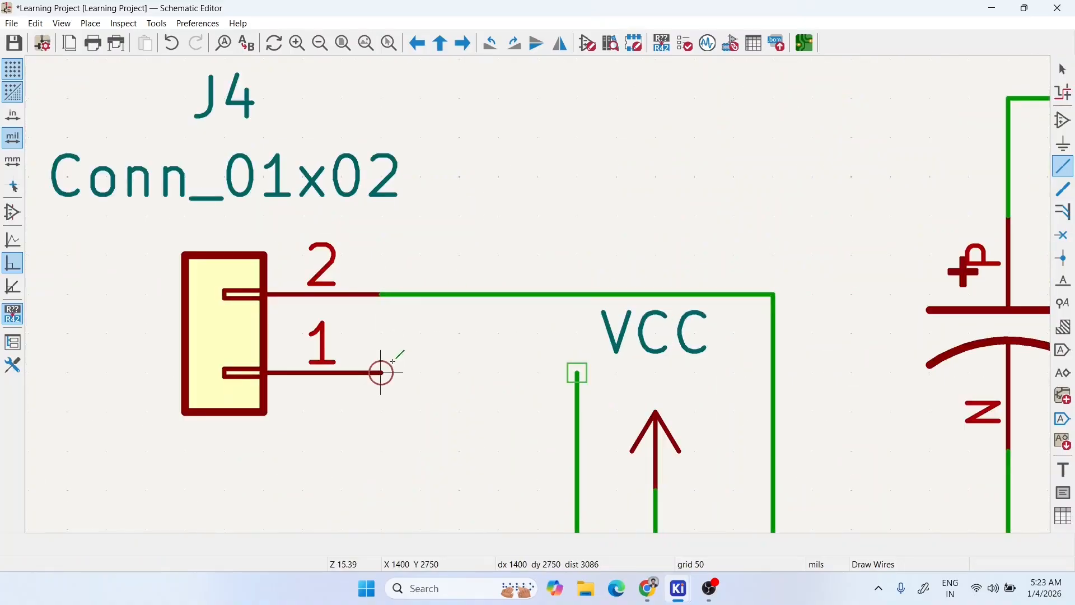
click(382, 372)
click(577, 372)
scroll(577, 372, down, 7)
key(Escape)
scroll(644, 322, down, 4)
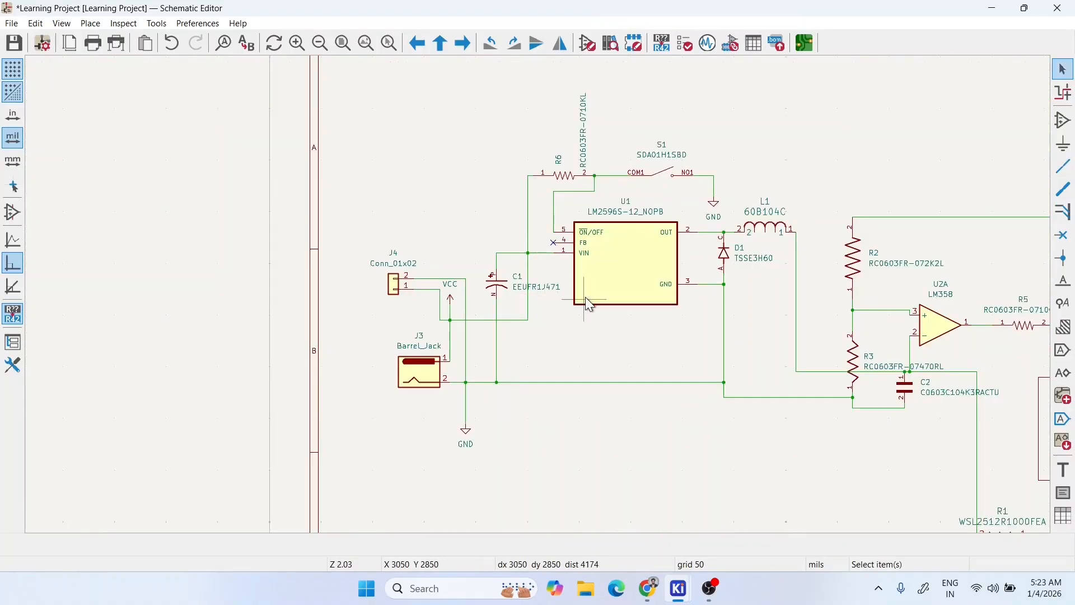
scroll(644, 322, down, 2)
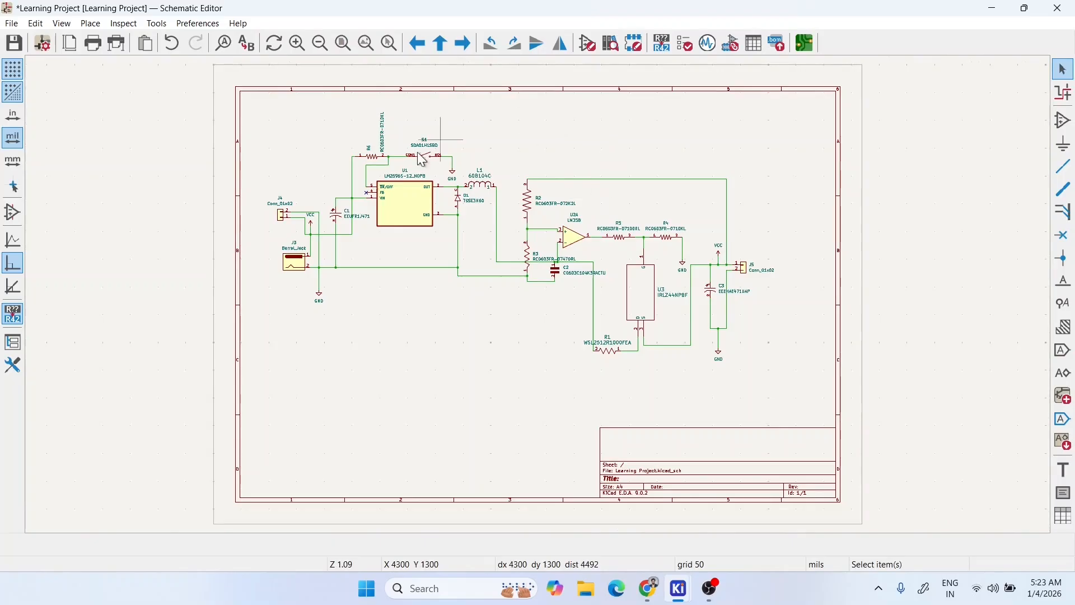
scroll(286, 222, up, 5)
double_click(529, 293)
click(306, 173)
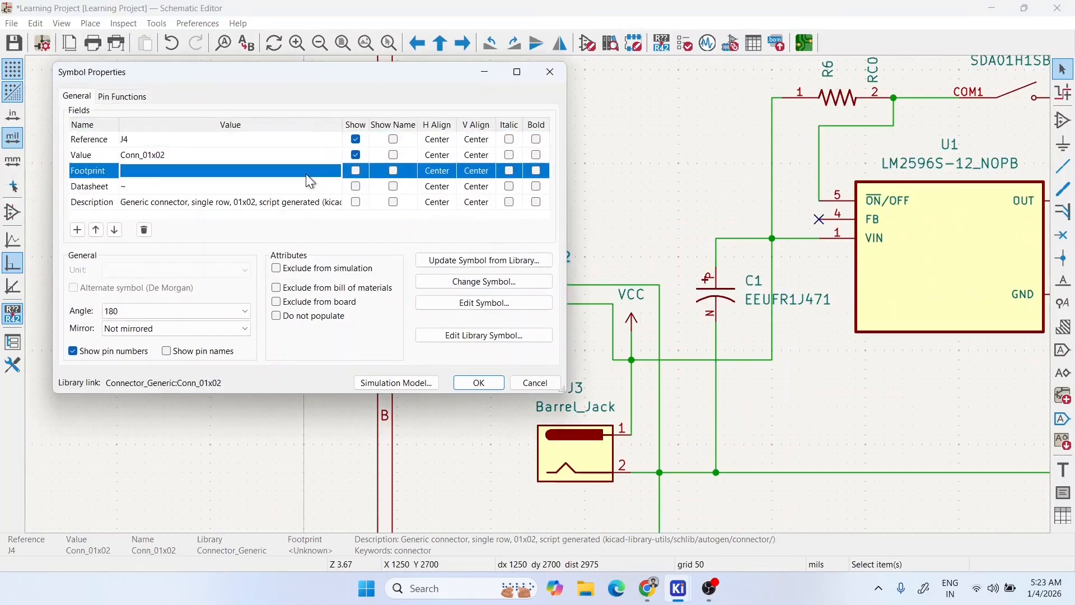
click(333, 173)
text(conn)
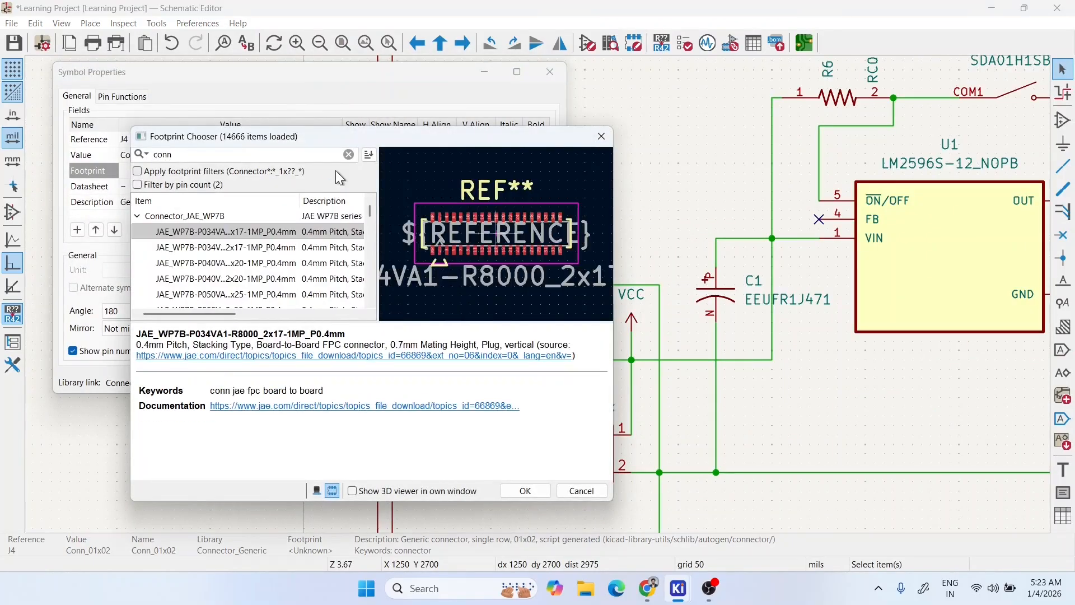
text(_0)
key(BackSpace)
key(BackSpace)
key(BackSpace)
key(BackSpace)
key(BackSpace)
key(BackSpace)
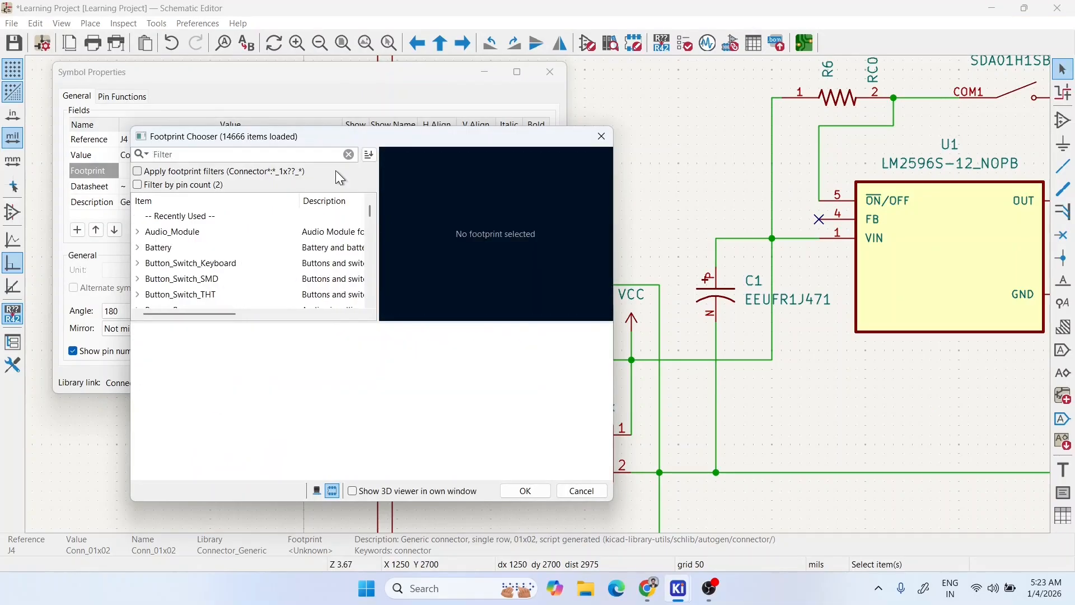
click(600, 136)
key(Escape)
- Reopen the footprint assignment tool for the whole schematic and filter the footprints by pinheader for J4
click(730, 42)
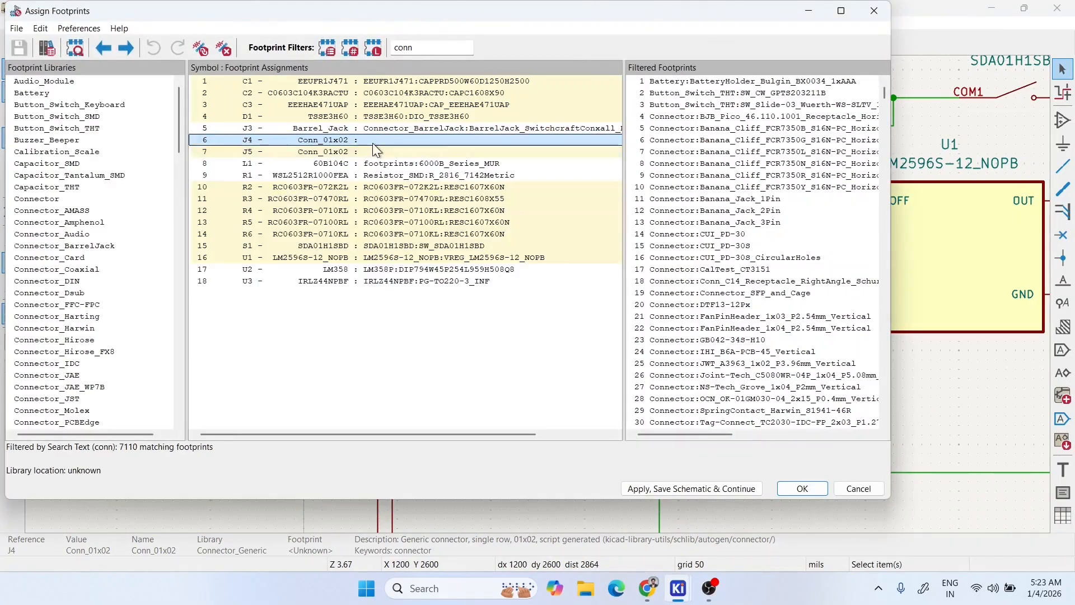
click(437, 49)
text(_)
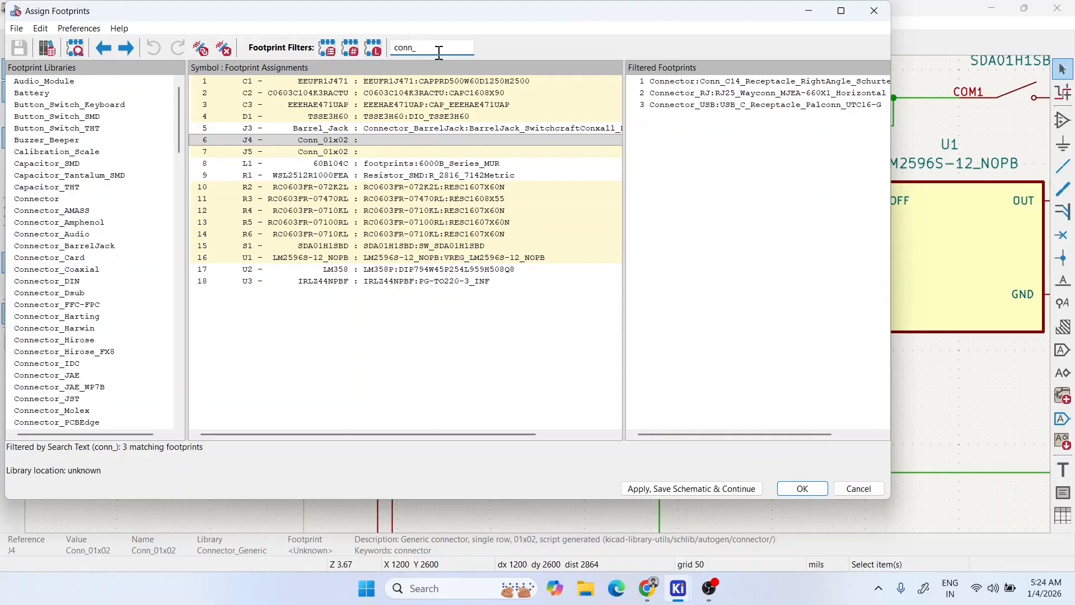
key(BackSpace)
key(BackSpace)
key(BackSpace)
key(BackSpace)
key(BackSpace)
text(pinh)
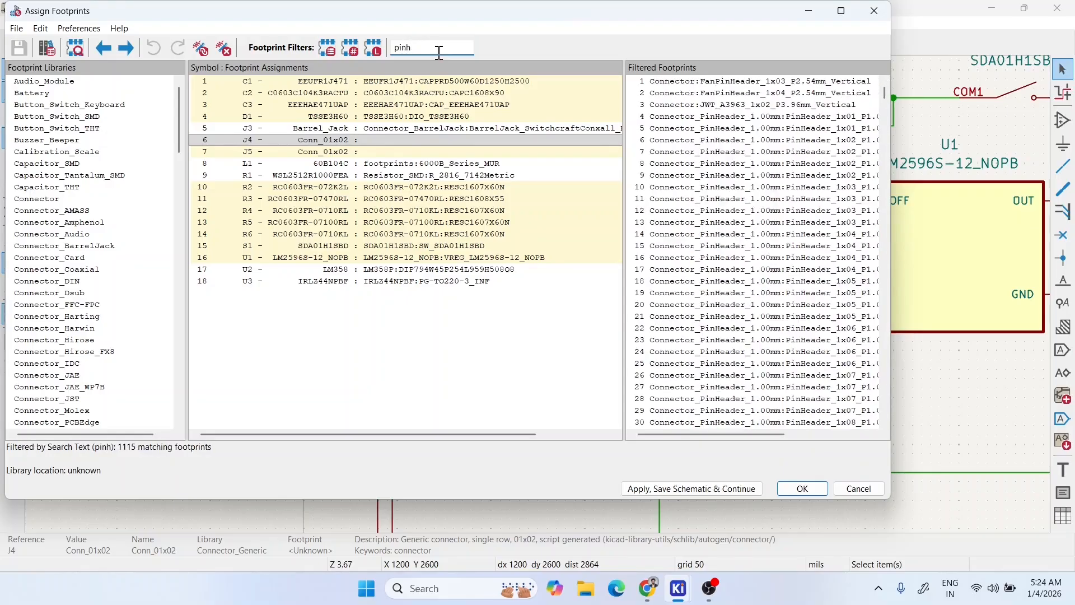
text(eader)
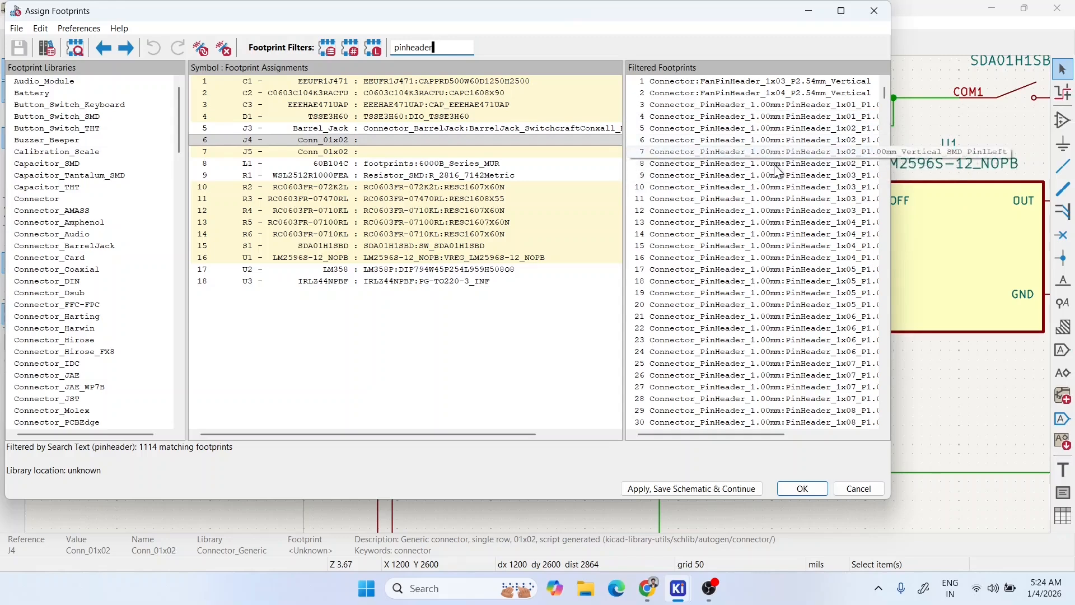
- Assign the vertical SMD PinHeader_1x02_P1.00mm footprint with pin 1 right to J4 and J5, and accept the assignments
double_click(742, 164)
double_click(742, 164)
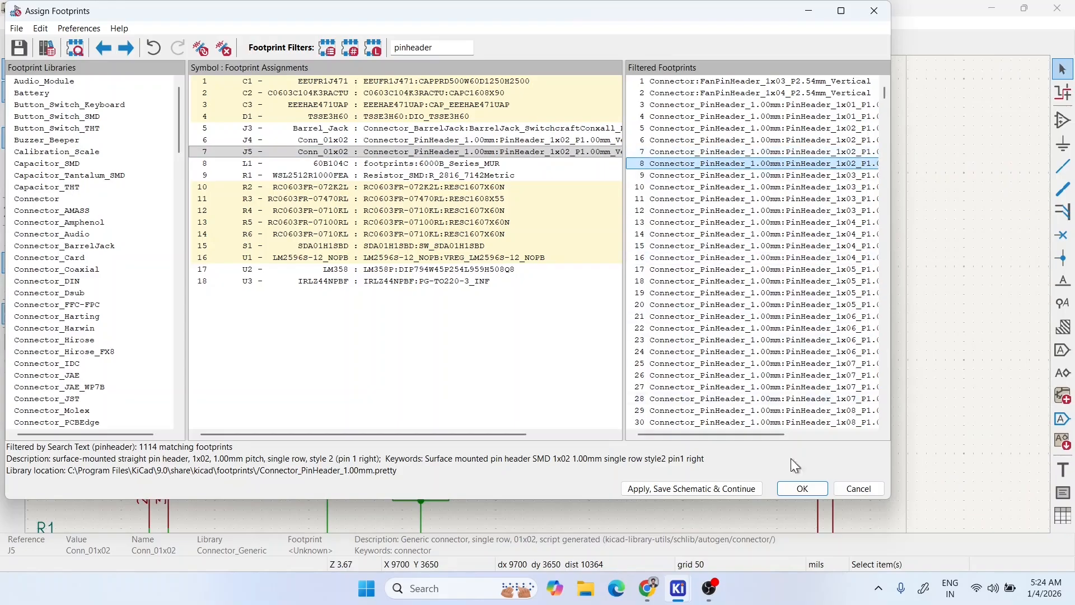
click(802, 491)
- Run the electrical rules check on the whole schematic and close the checker to inspect the markers around the input section
scroll(564, 163, down, 1)
click(342, 44)
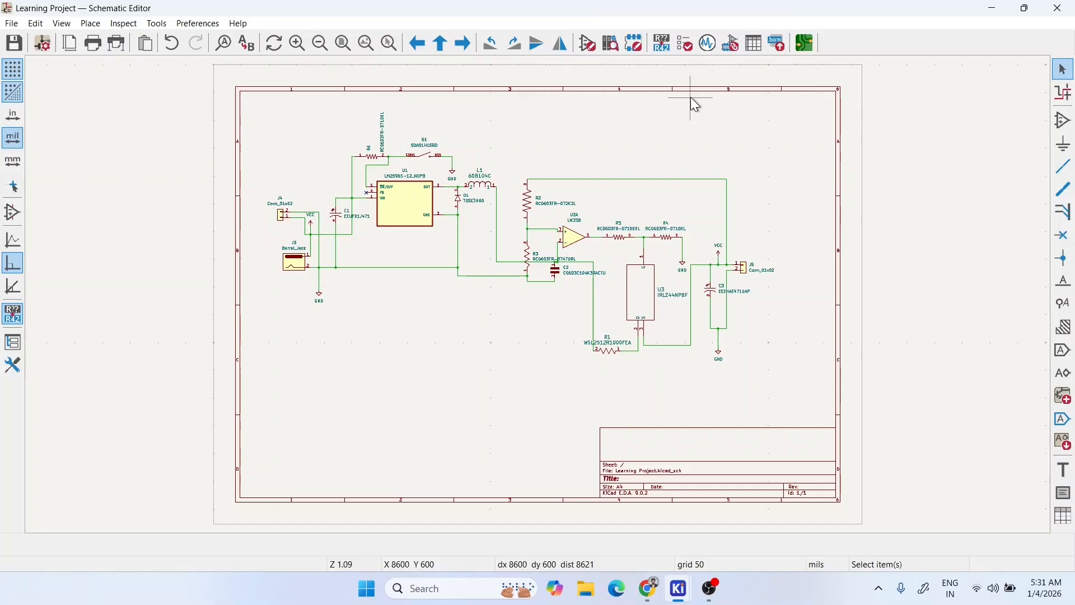
click(685, 43)
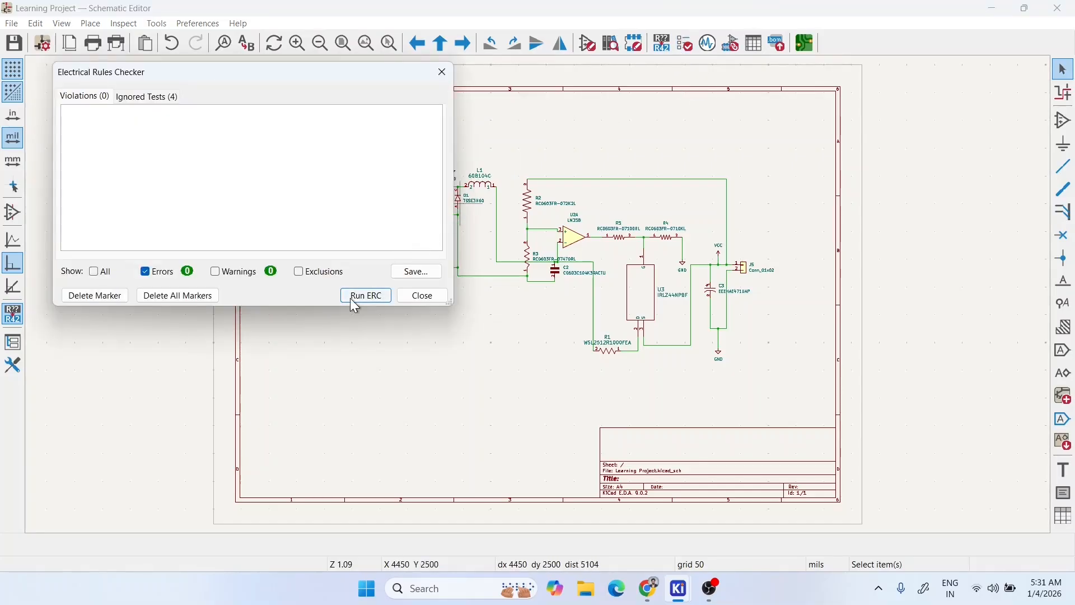
click(379, 298)
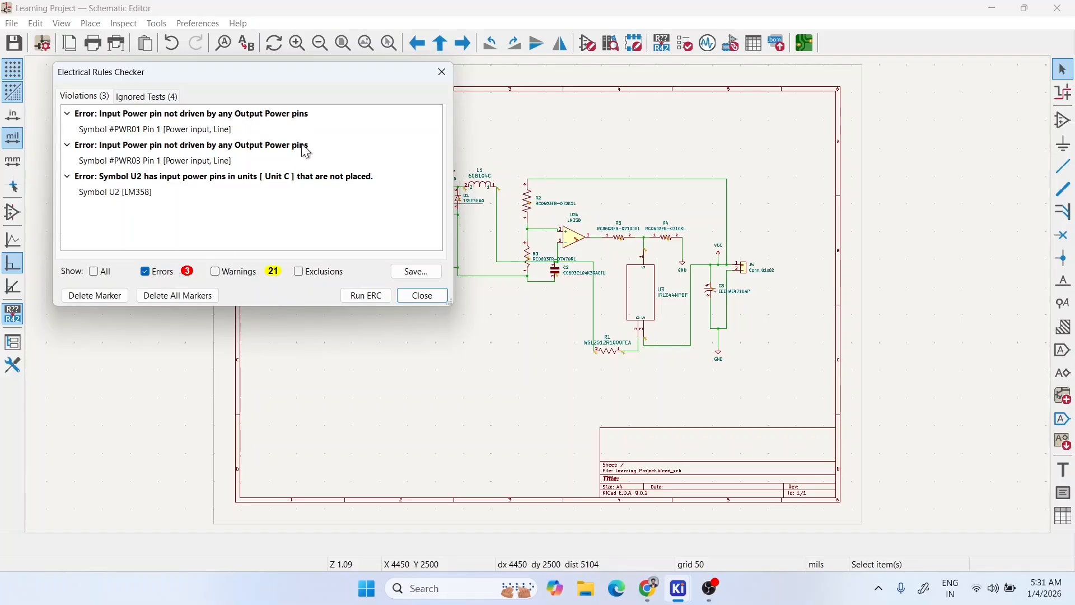
click(402, 292)
scroll(295, 237, up, 6)
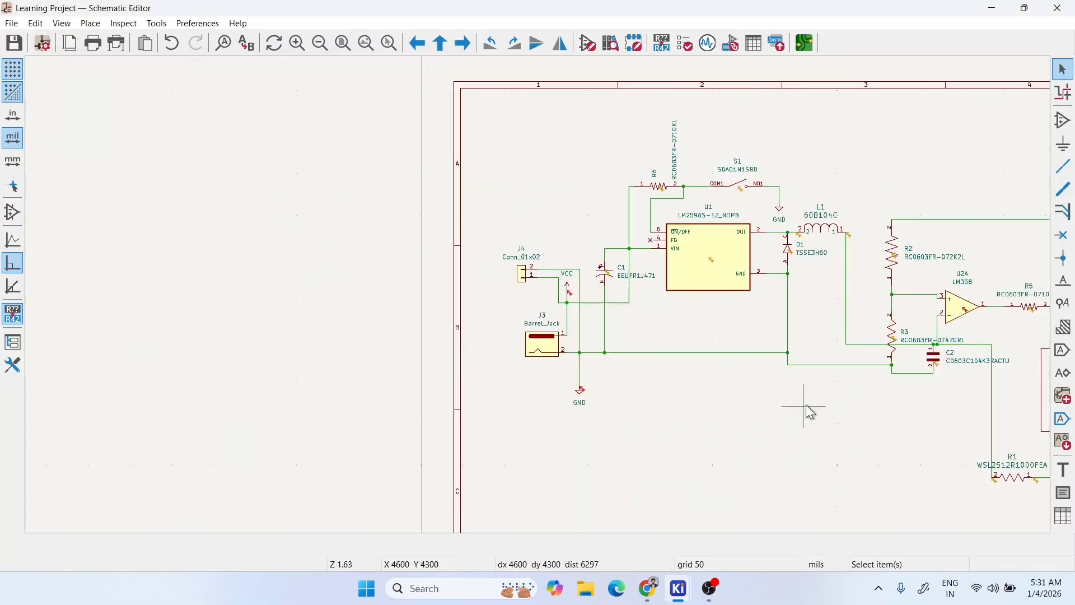
scroll(507, 351, down, 2)
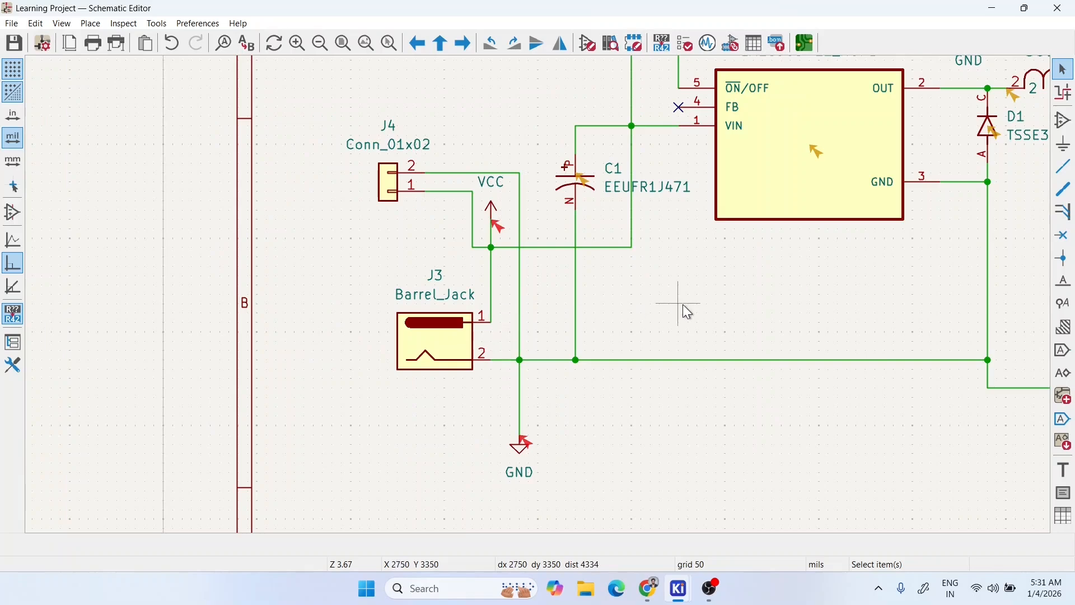
- Add a PWR_FLAG power symbol between connector J4 and barrel jack J3, beside the VCC symbol
click(1062, 124)
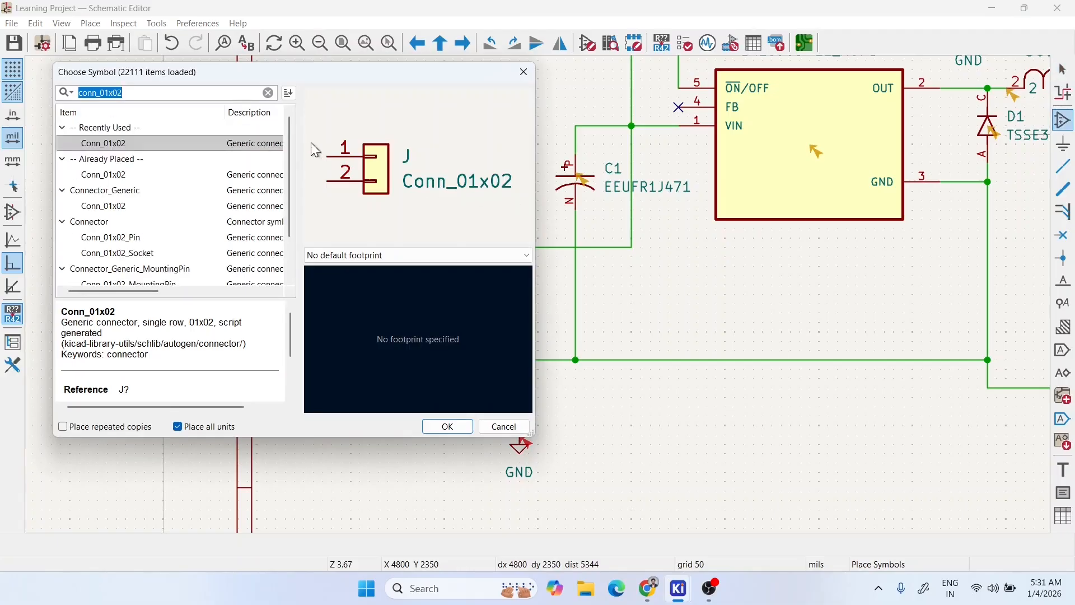
text(pwr)
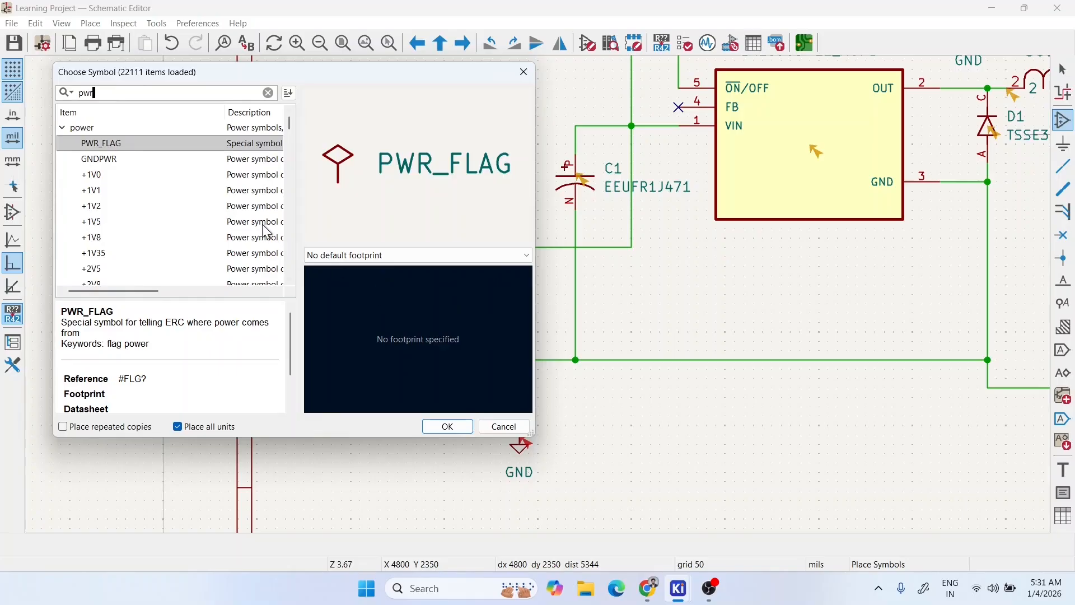
click(458, 256)
click(459, 257)
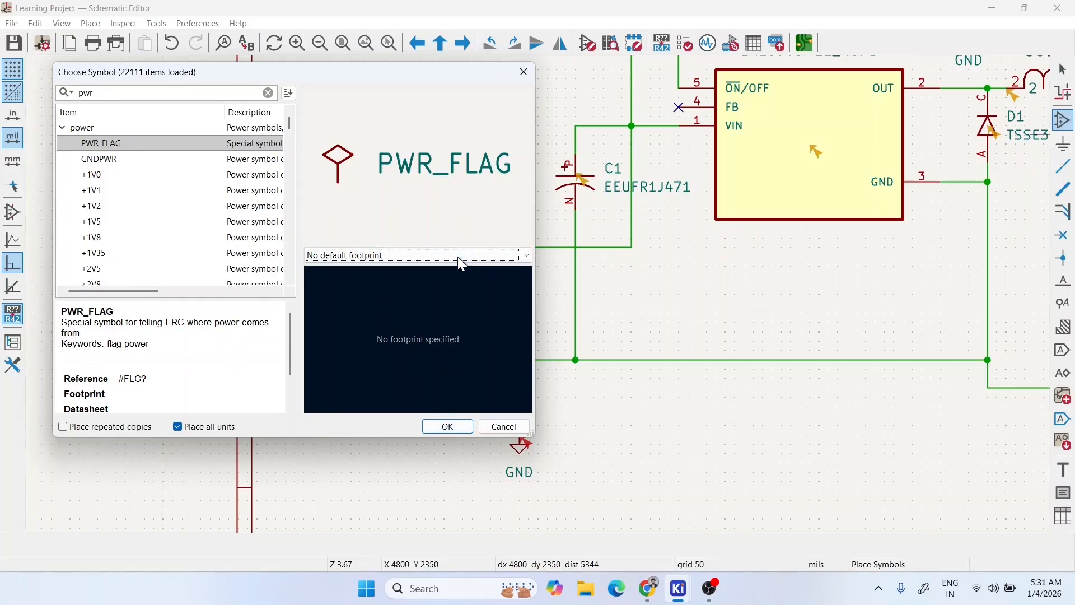
click(446, 426)
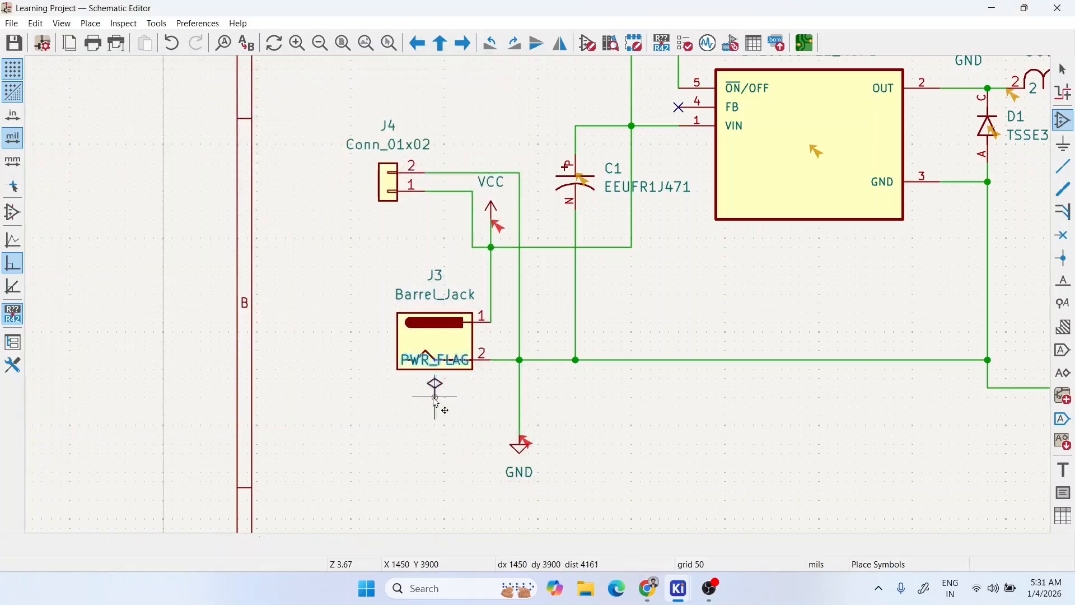
click(424, 262)
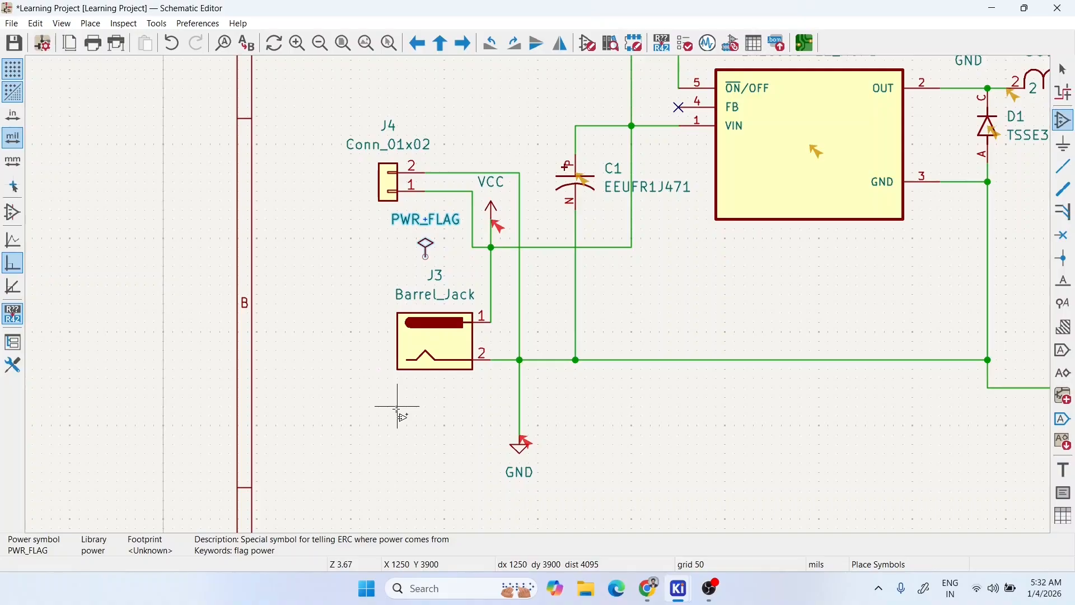
key(Escape)
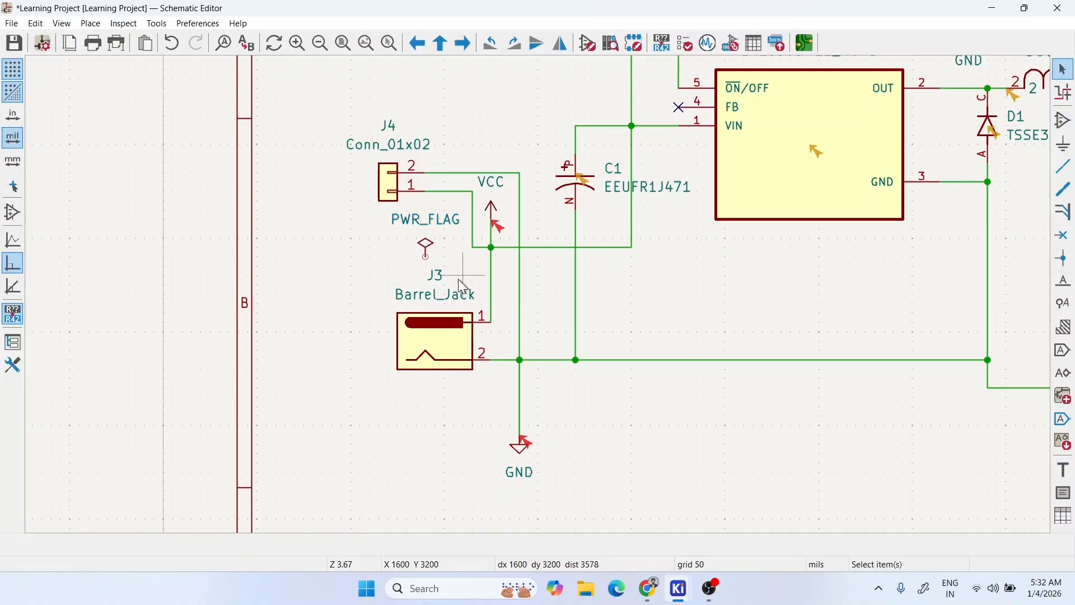
- Wire the PWR_FLAG above J3 to the vertical wire joining VCC and J3 pin 1
scroll(667, 280, up, 2)
click(1064, 166)
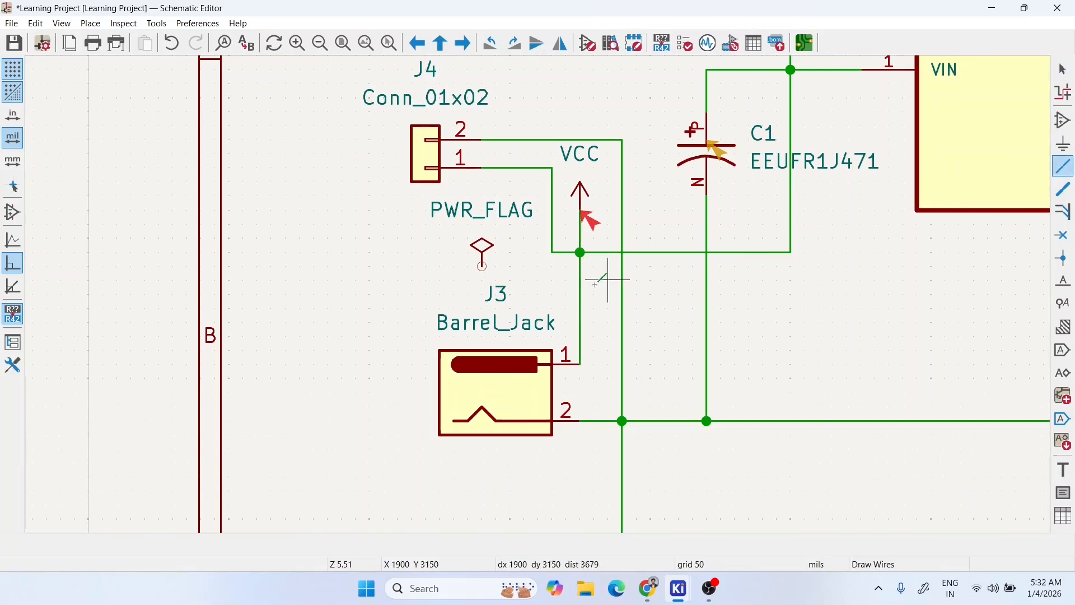
click(482, 267)
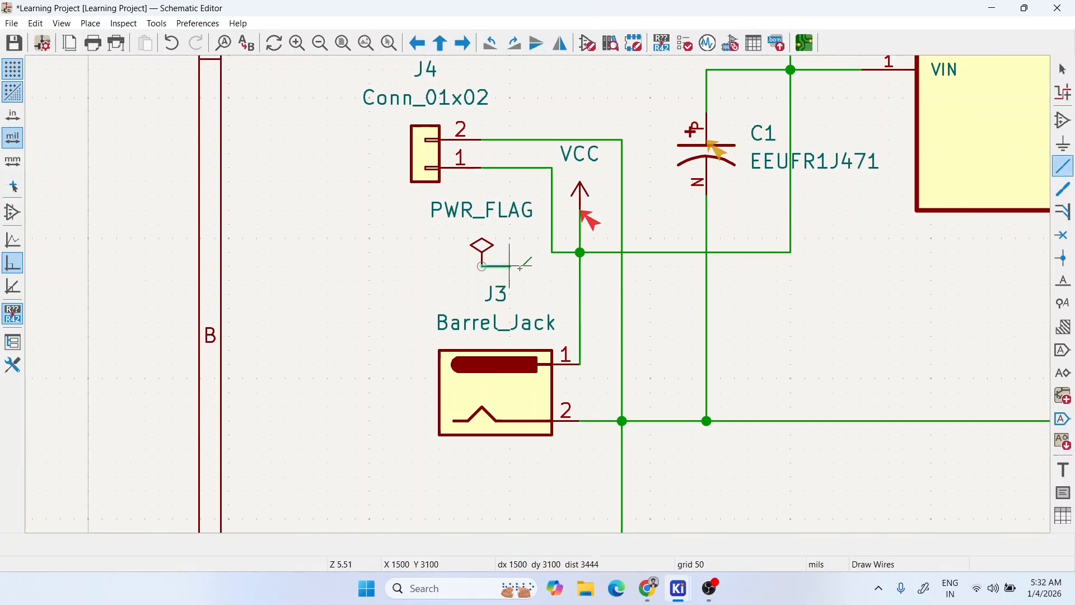
click(581, 253)
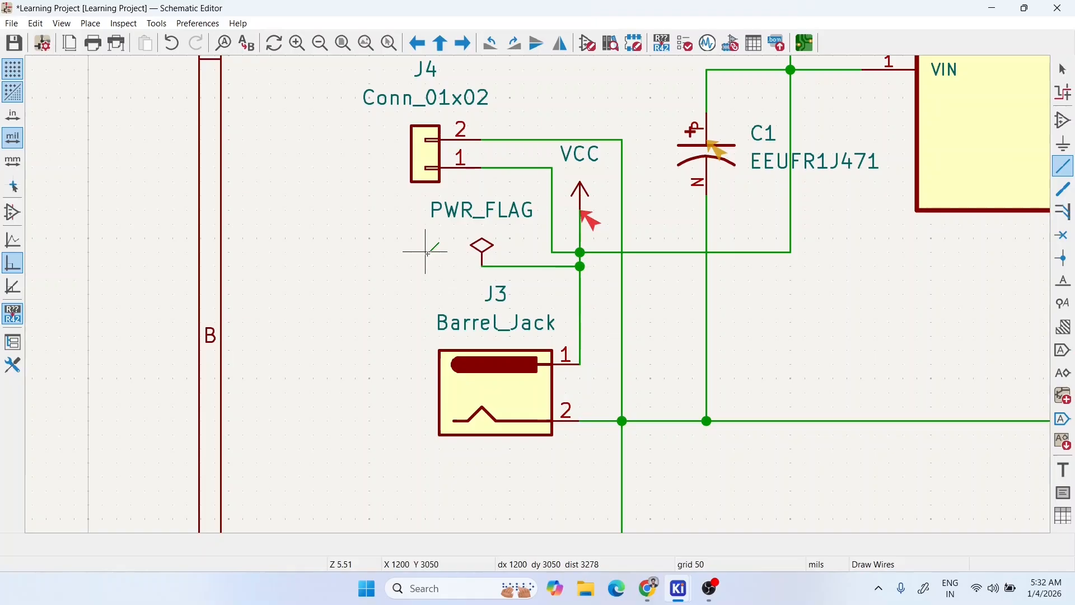
key(Escape)
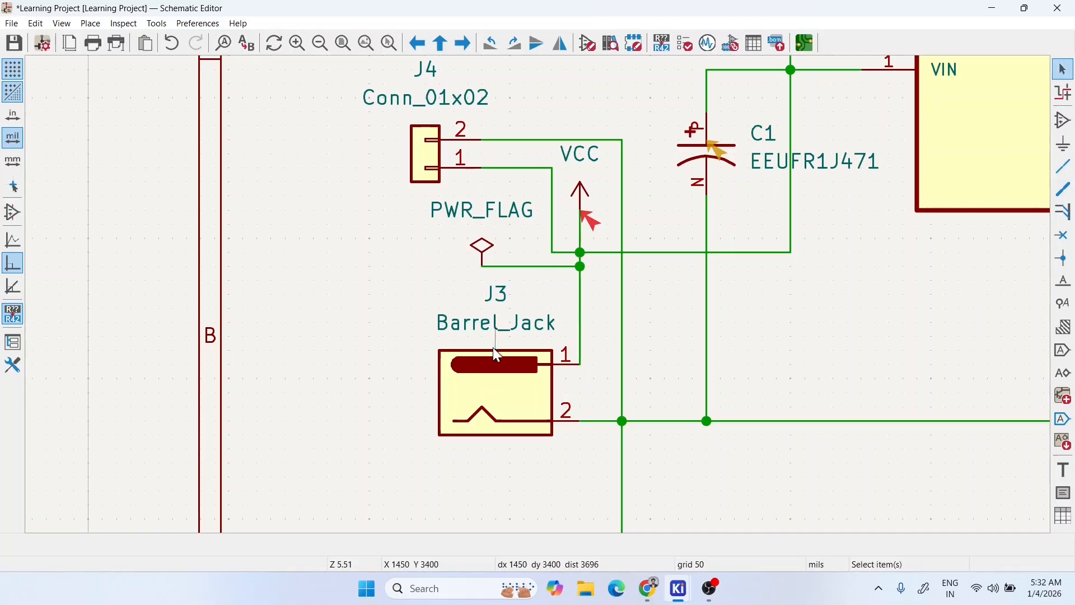
- Rerun the electrical rules check with the VCC power flag in place, and close the checker
click(685, 44)
click(355, 296)
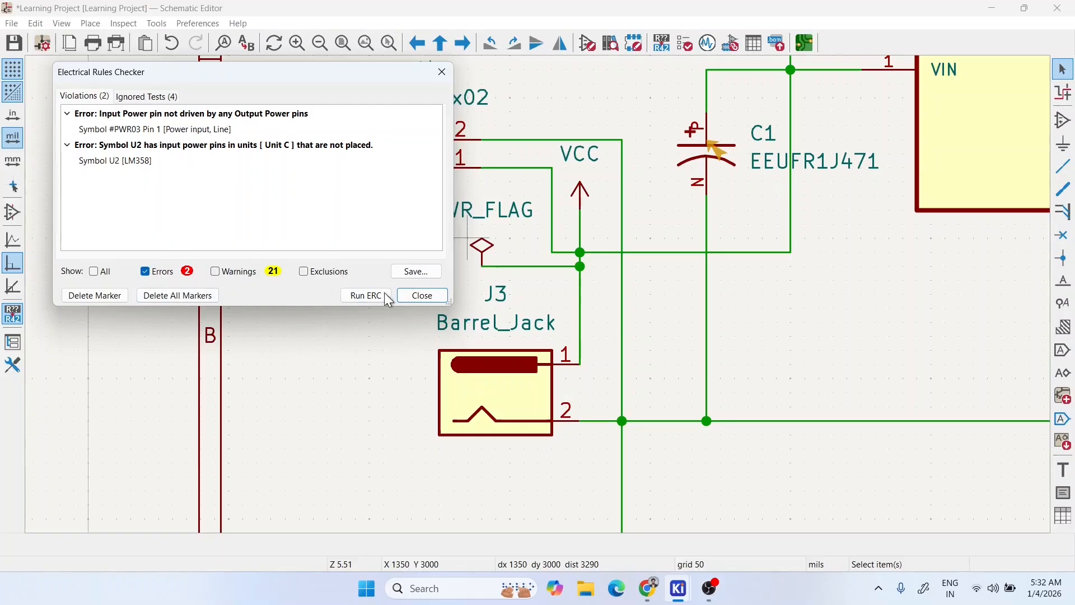
click(423, 295)
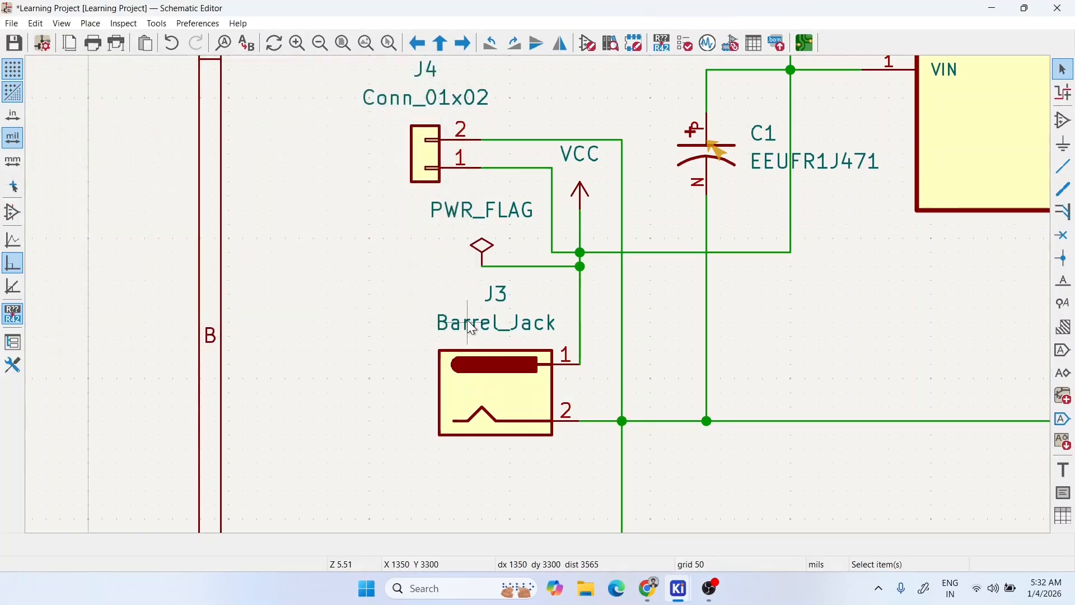
- Add a second PWR_FLAG symbol below barrel jack J3, beside the wire down to the input GND
click(1063, 125)
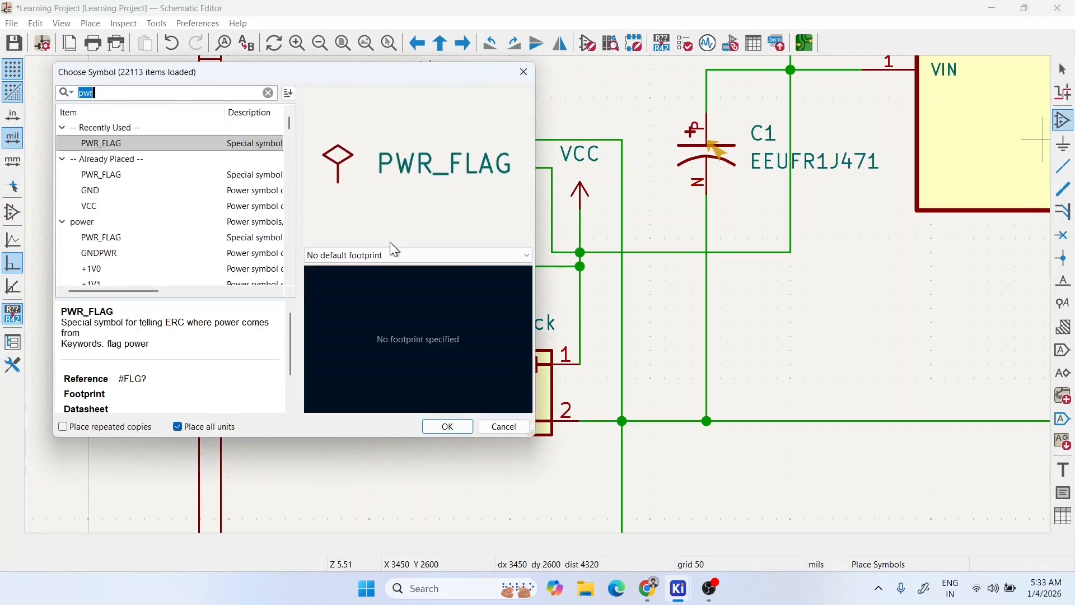
click(440, 425)
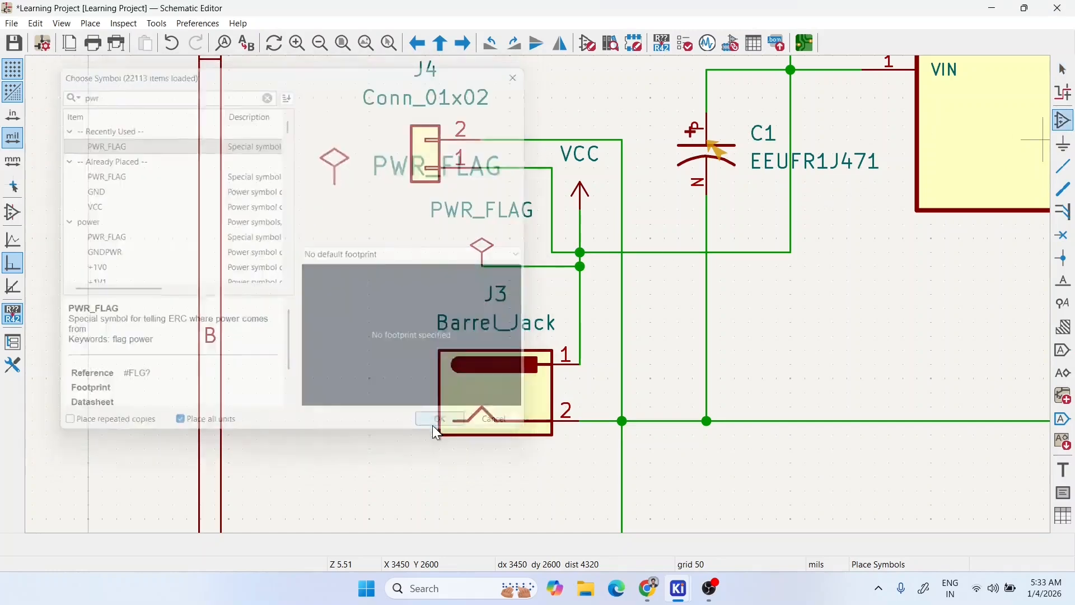
scroll(501, 472, down, 1)
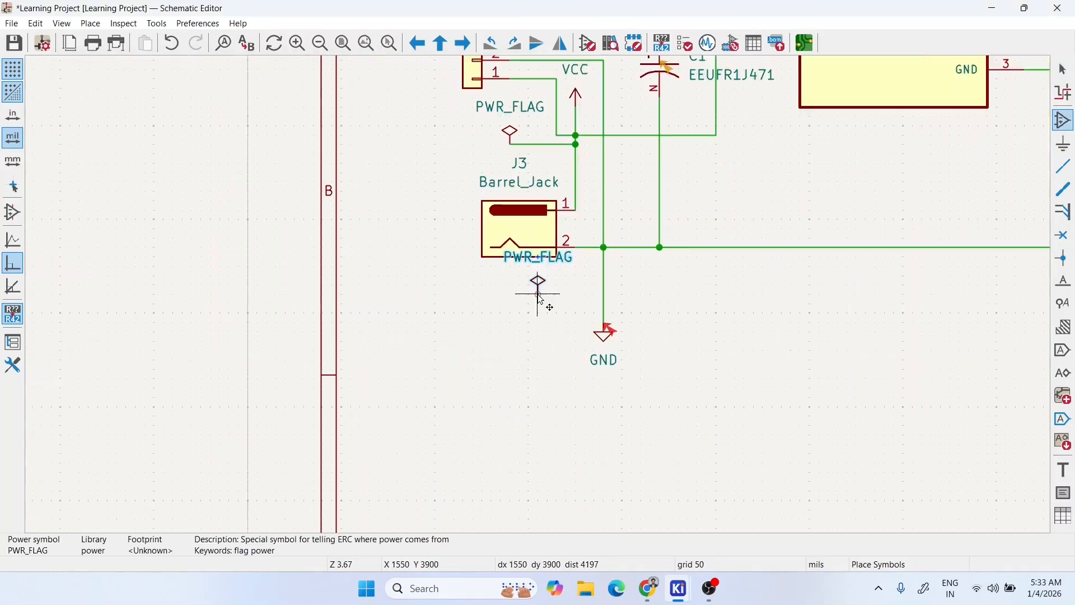
click(559, 314)
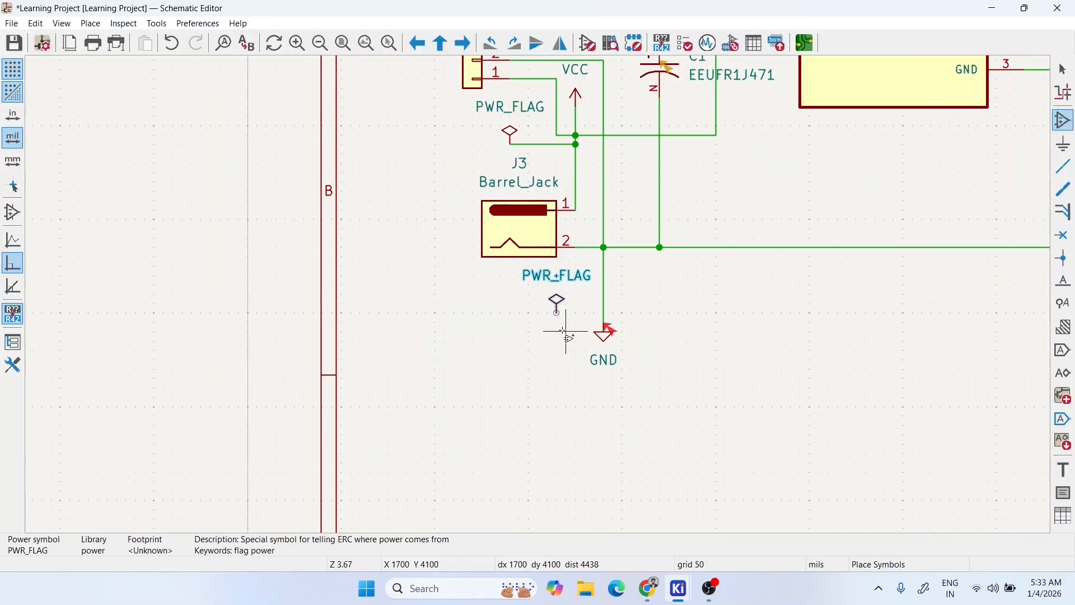
key(Escape)
- Wire the PWR_FLAG below J3 to the vertical wire just above the GND symbol
key(w)
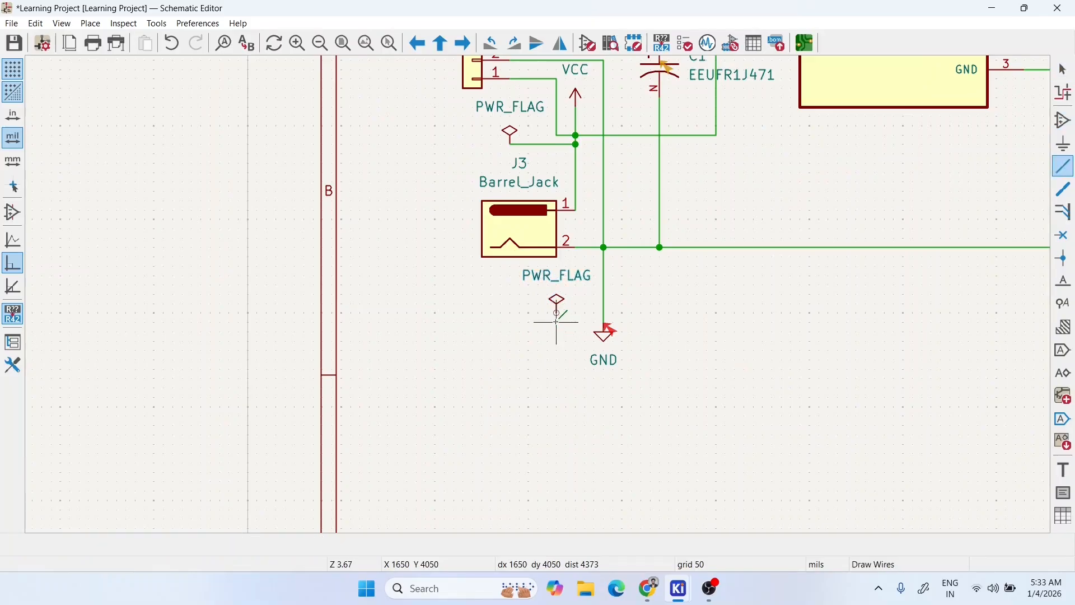
click(557, 313)
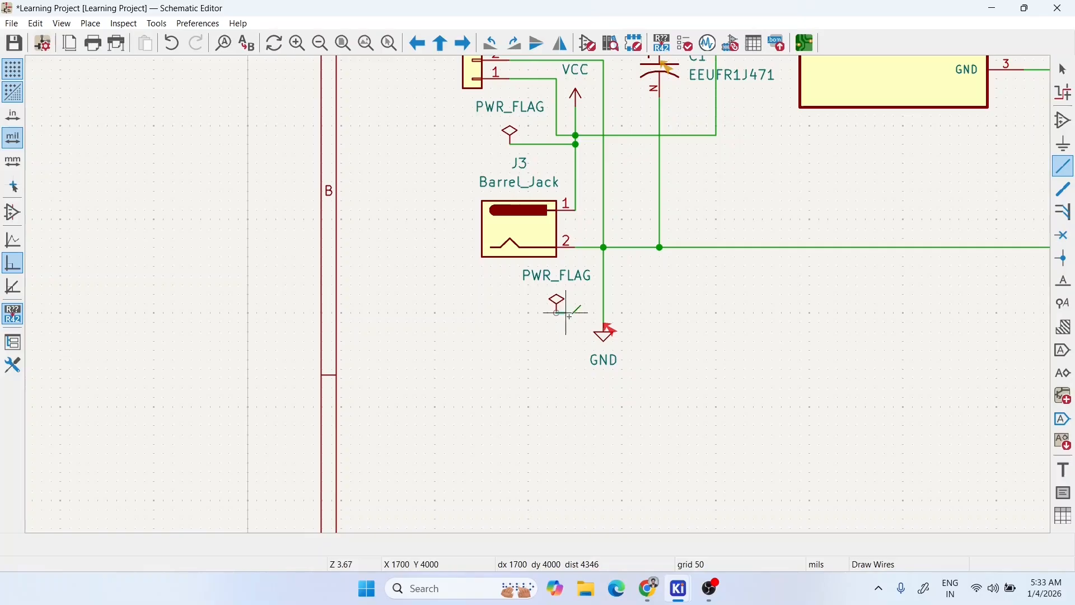
click(605, 313)
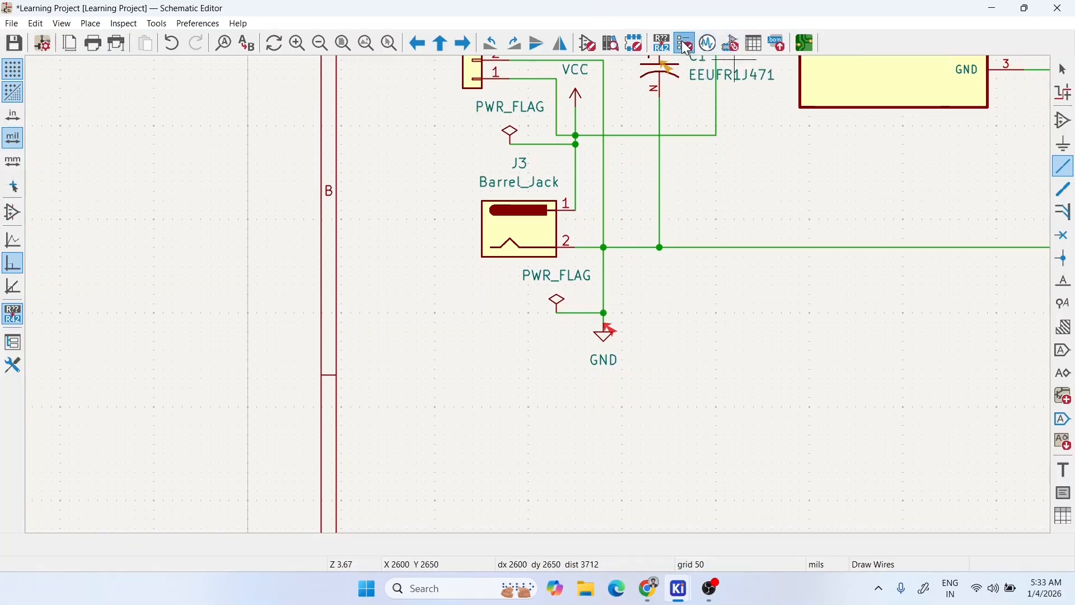
- Rerun the electrical rules check with both power flags wired, and close the checker
click(733, 49)
click(355, 297)
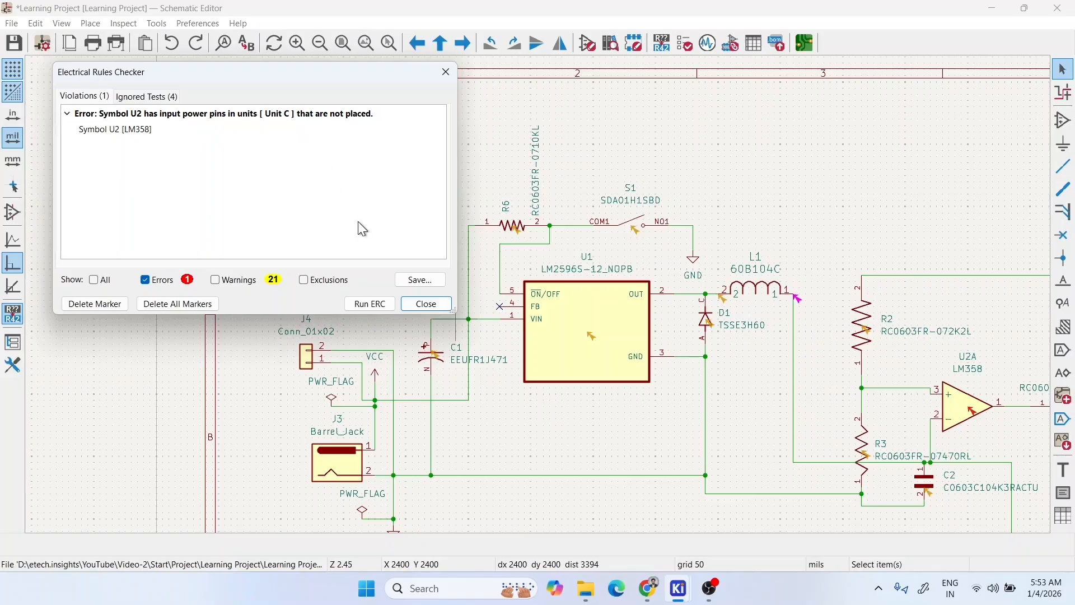
click(425, 304)
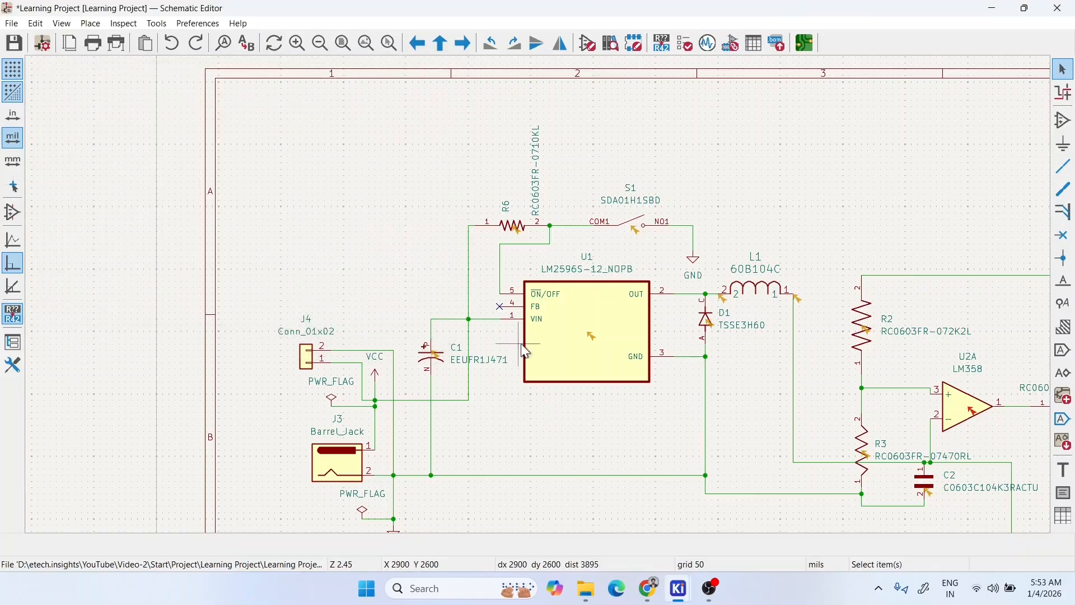
- Copy the LM358 symbol U2A, switch the pasted copy to unit C, and place it above the output VCC symbol
scroll(857, 409, down, 5)
scroll(633, 300, up, 5)
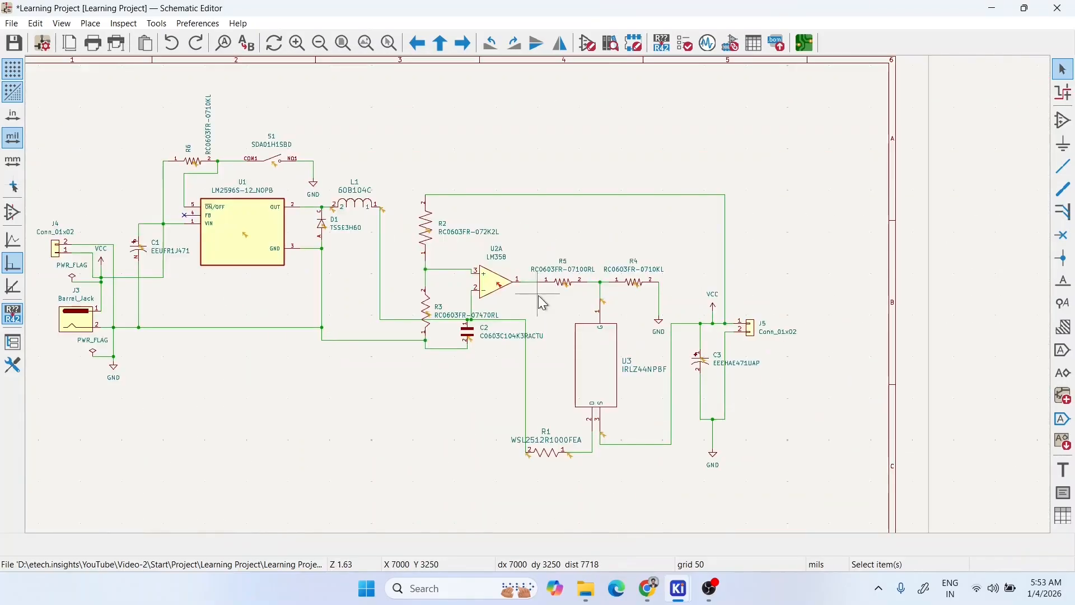
click(477, 277)
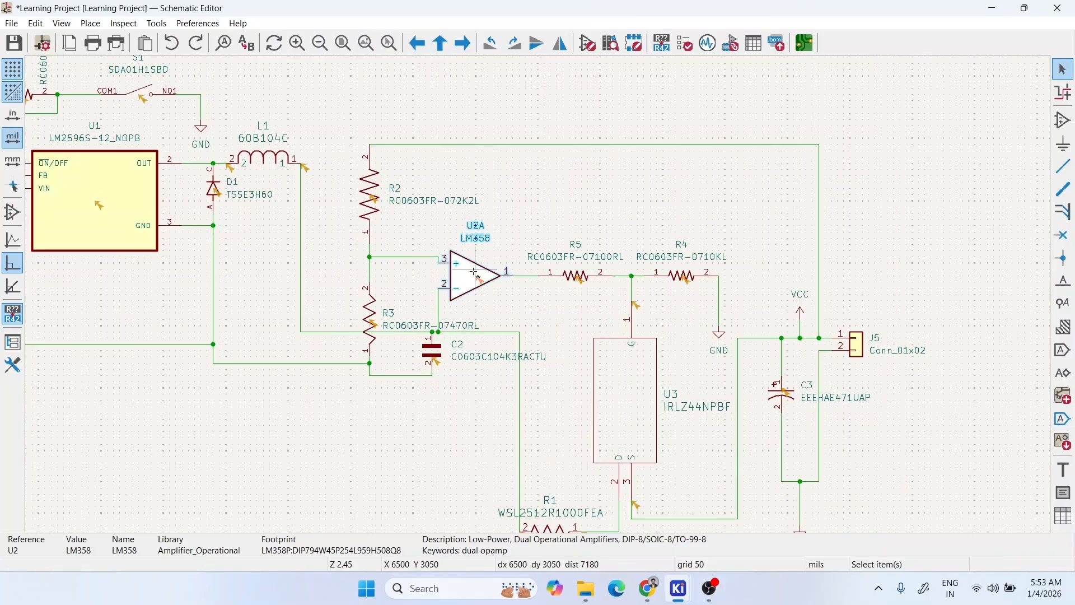
click(708, 227)
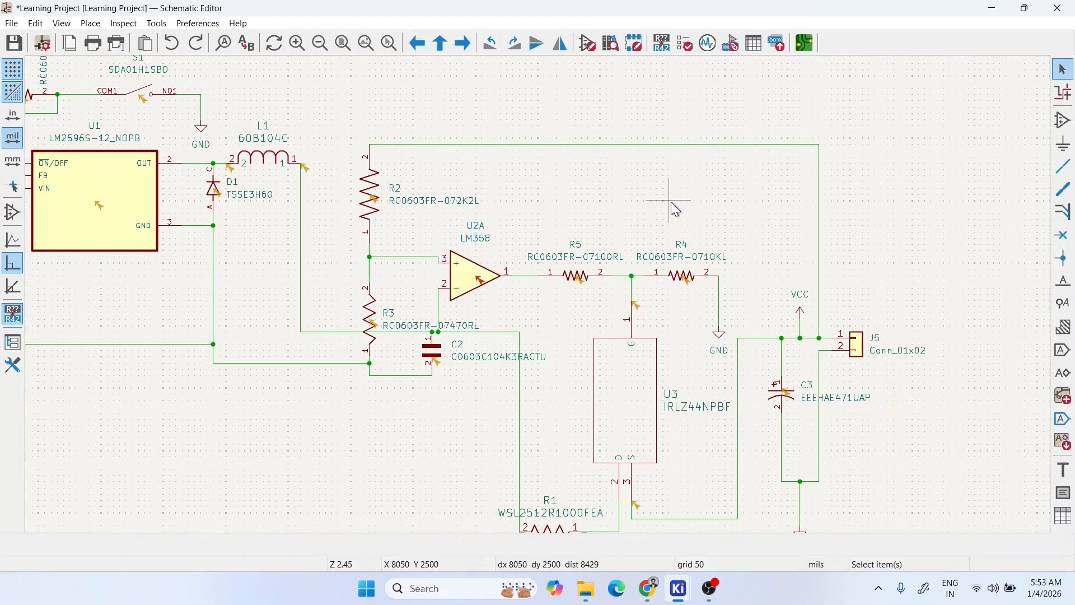
key(ctrl+v)
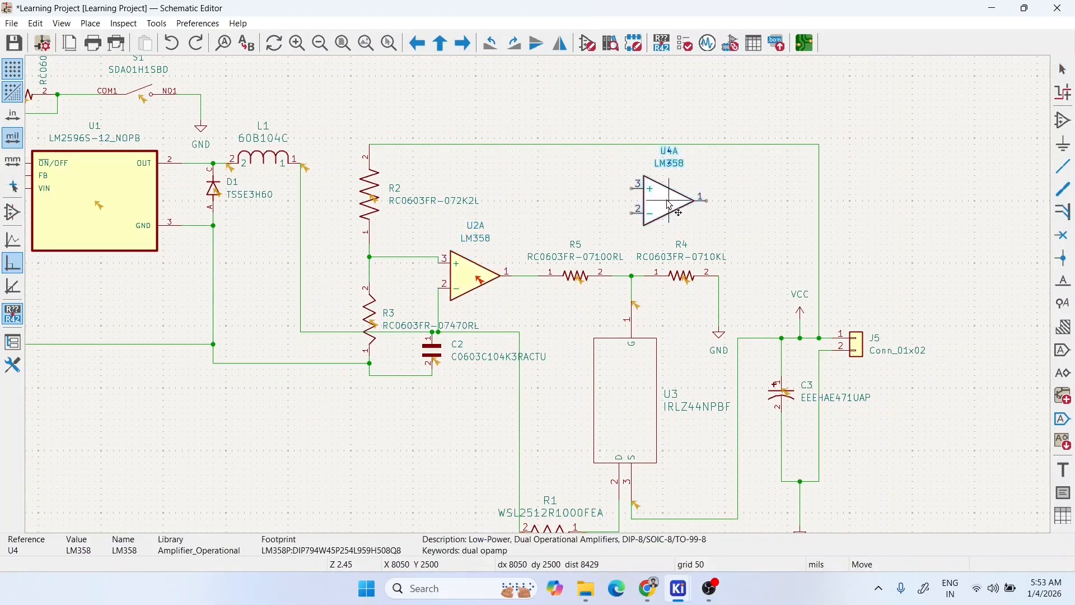
right_click(670, 205)
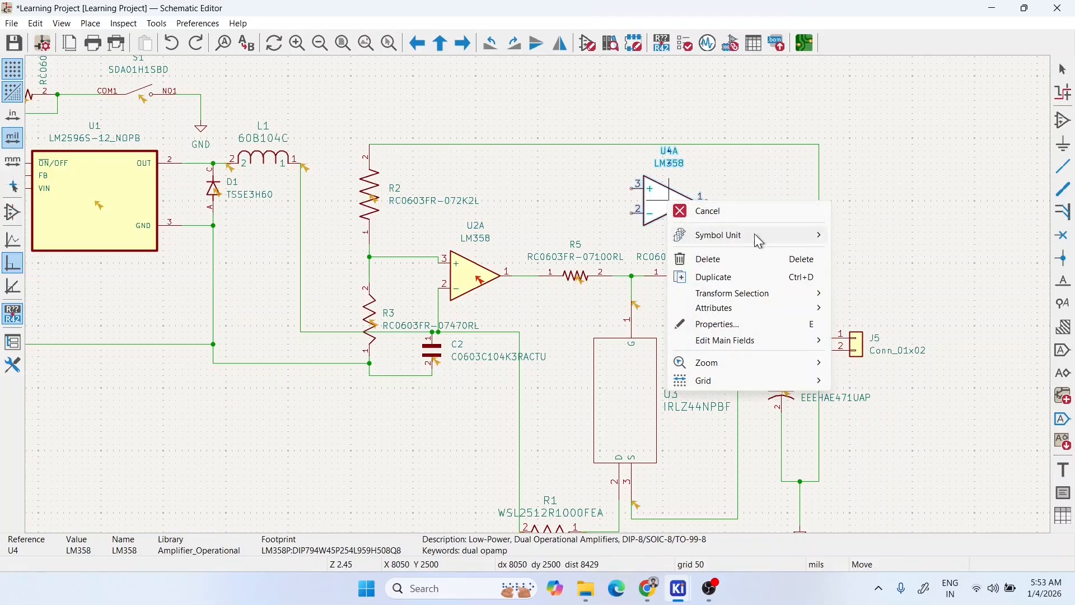
mouse_move(812, 245)
click(852, 263)
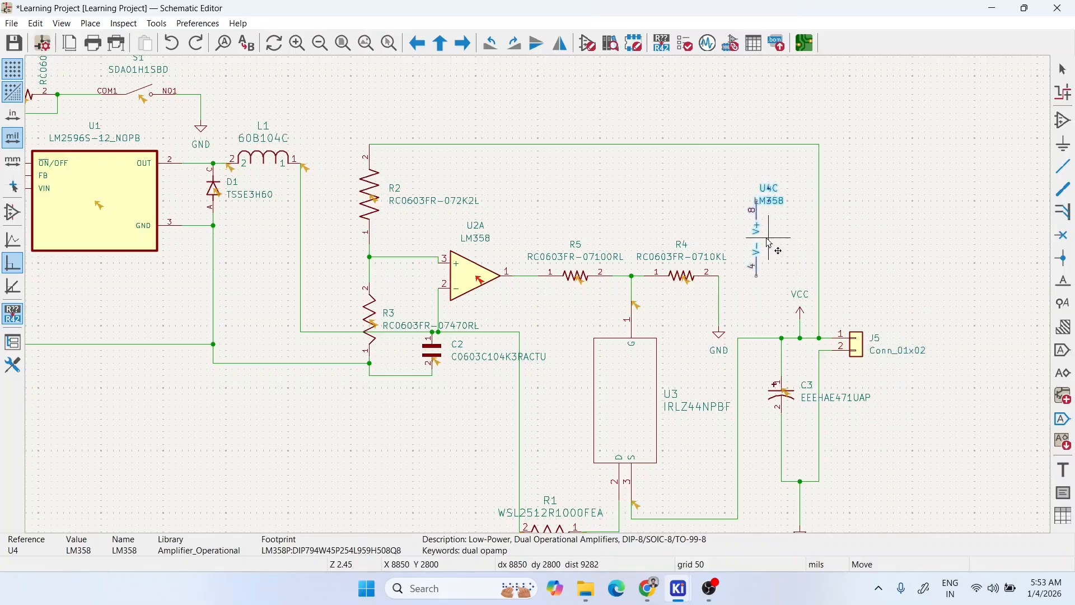
click(787, 256)
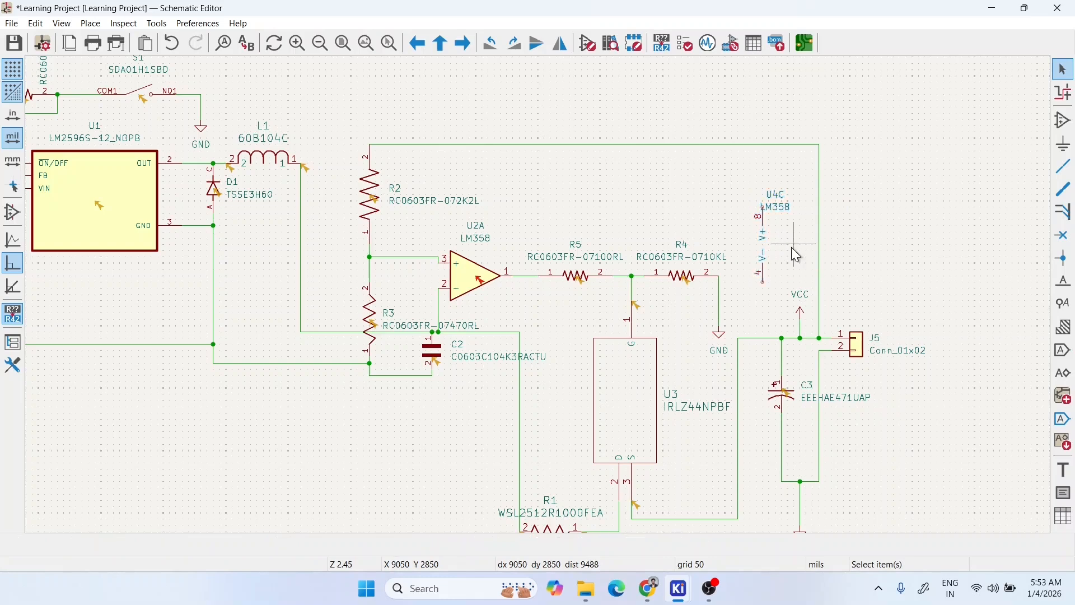
- Wire the LM358 unit C pin 8 up to the long horizontal wire and pin 4 to the wire between R4 and GND
scroll(792, 247, up, 3)
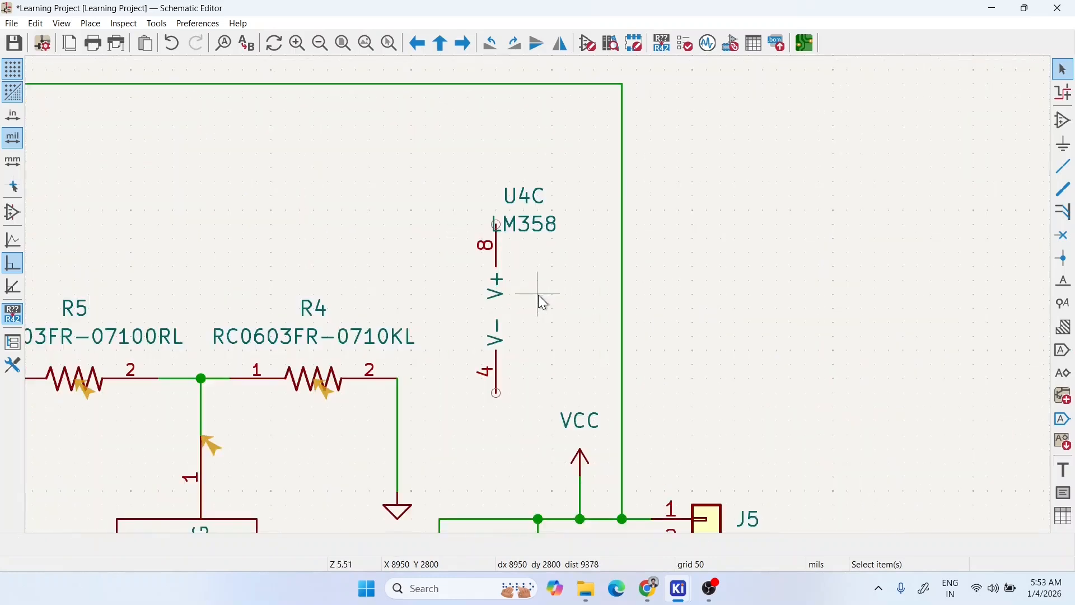
key(w)
click(497, 224)
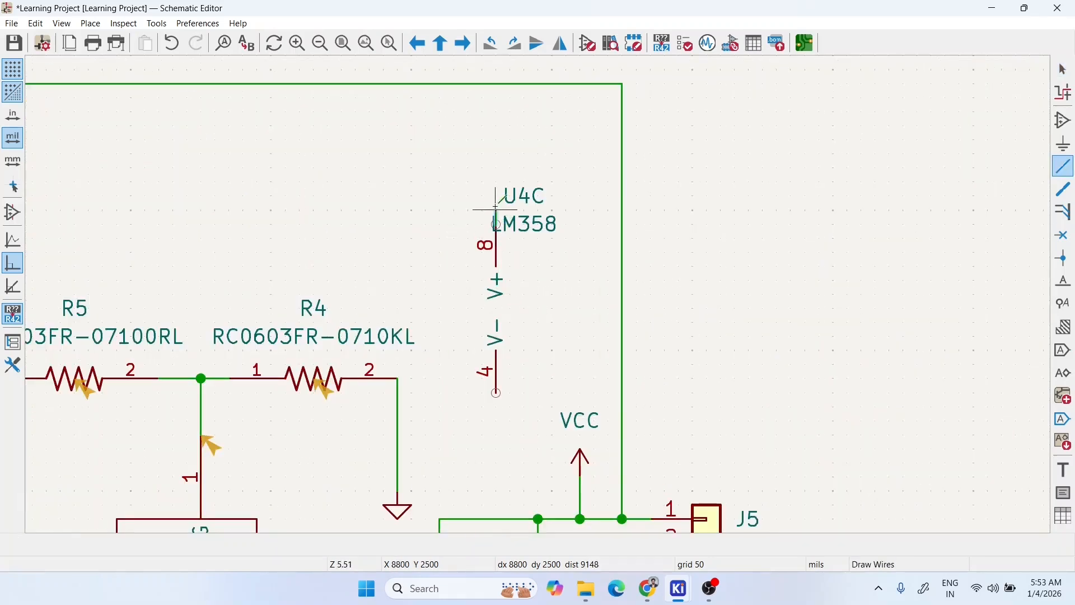
click(497, 84)
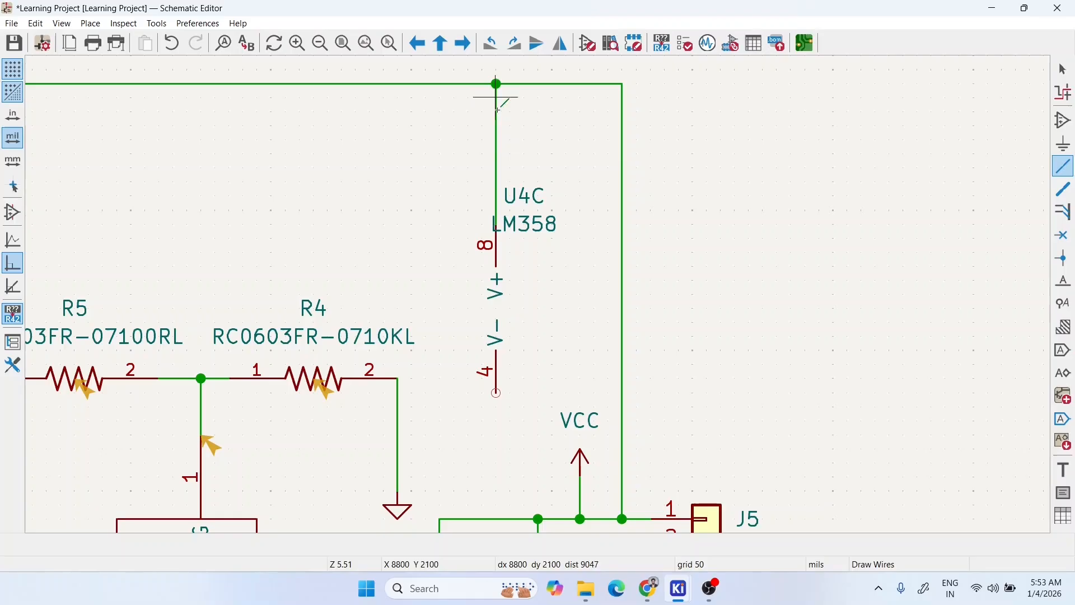
click(497, 392)
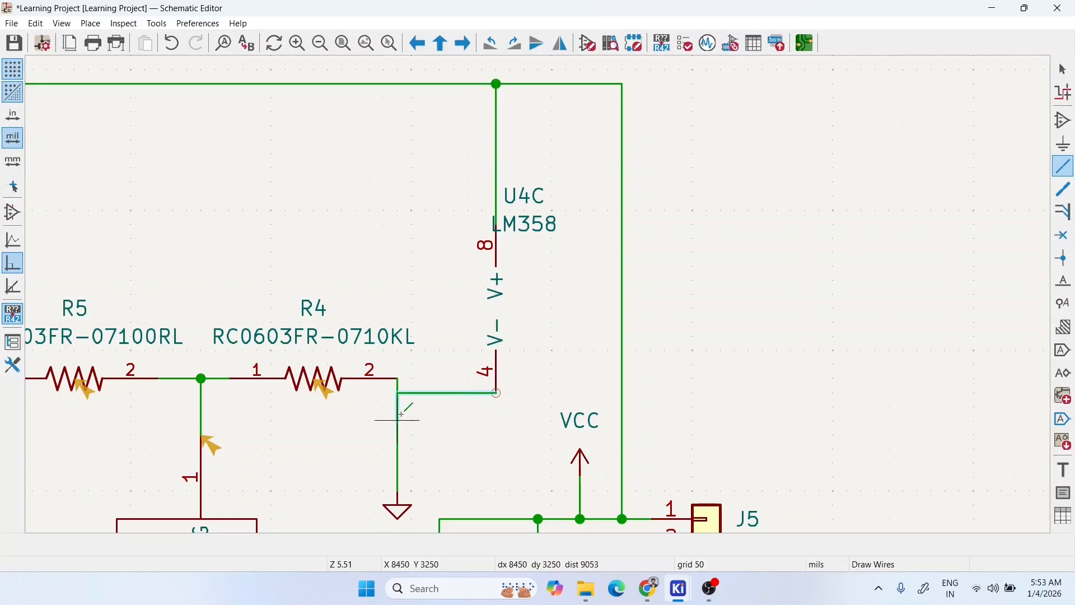
click(398, 393)
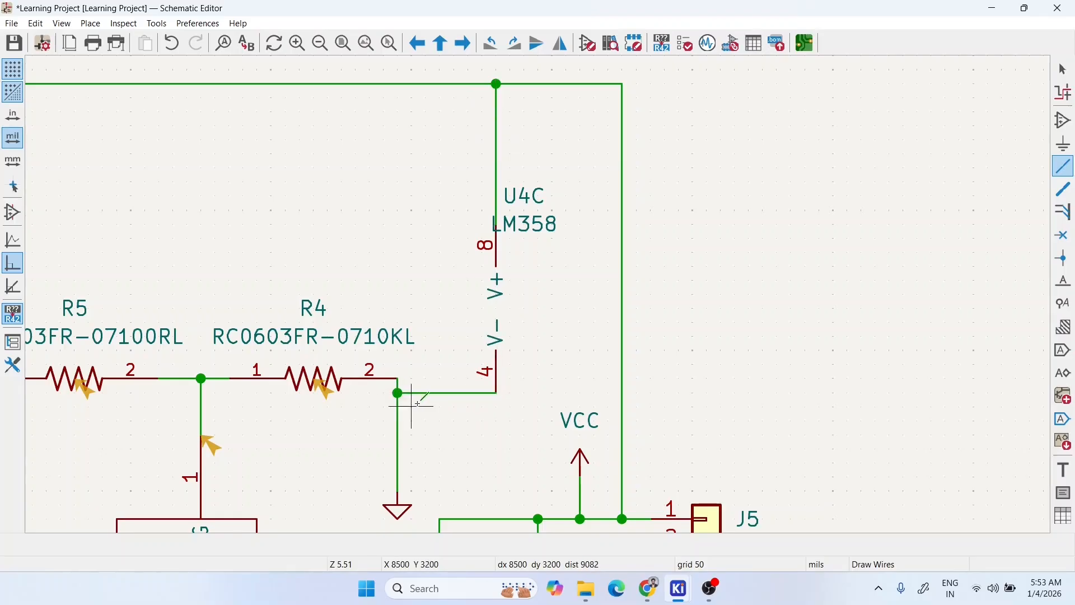
key(Escape)
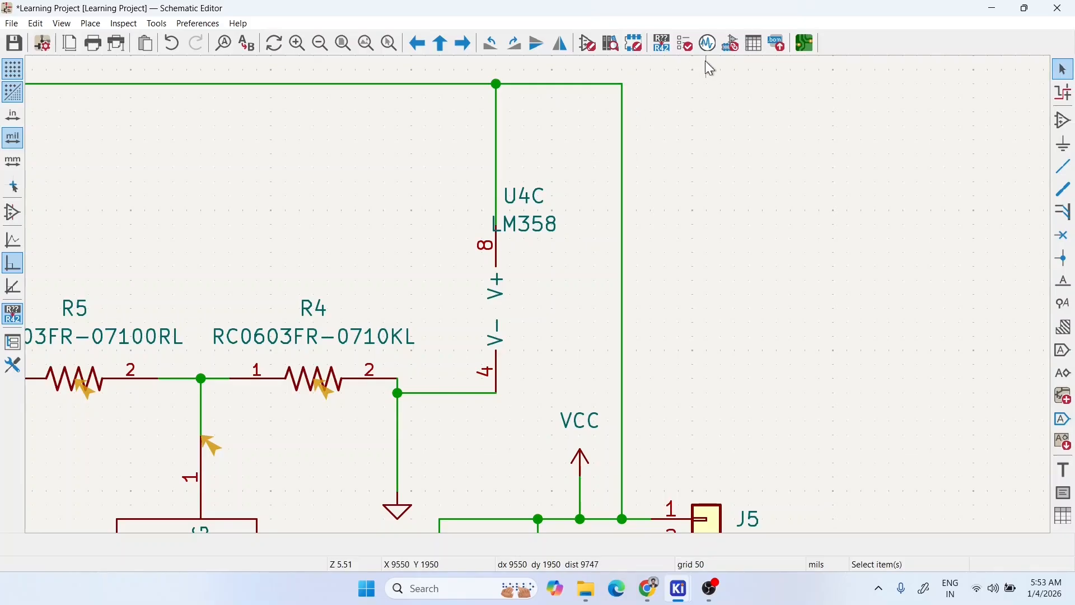
- Run the electrical rules check on the schematic with LM358 unit C wired, and close the checker
click(686, 43)
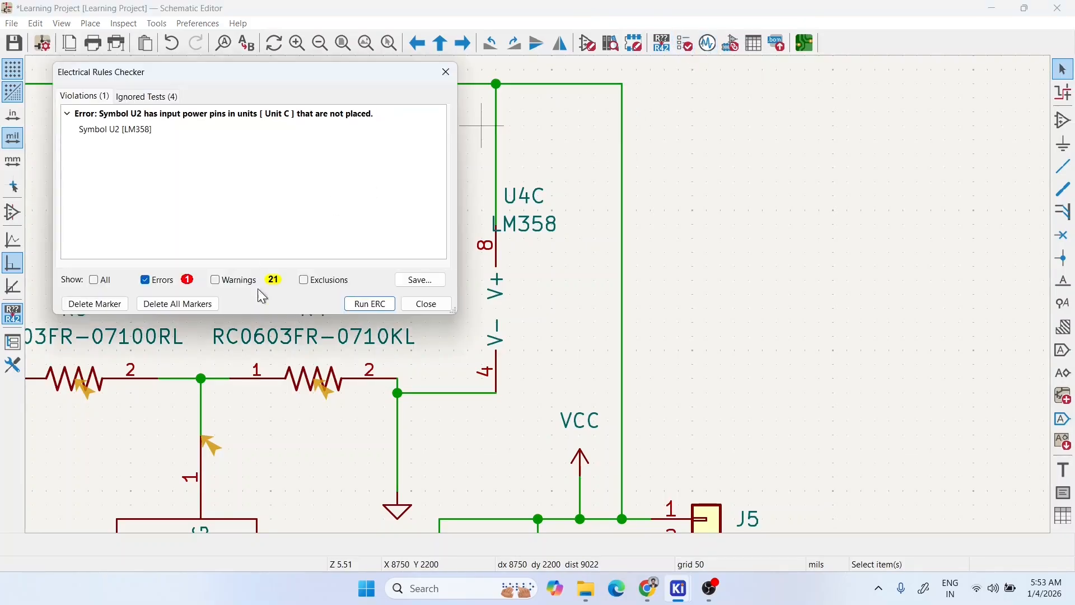
click(346, 303)
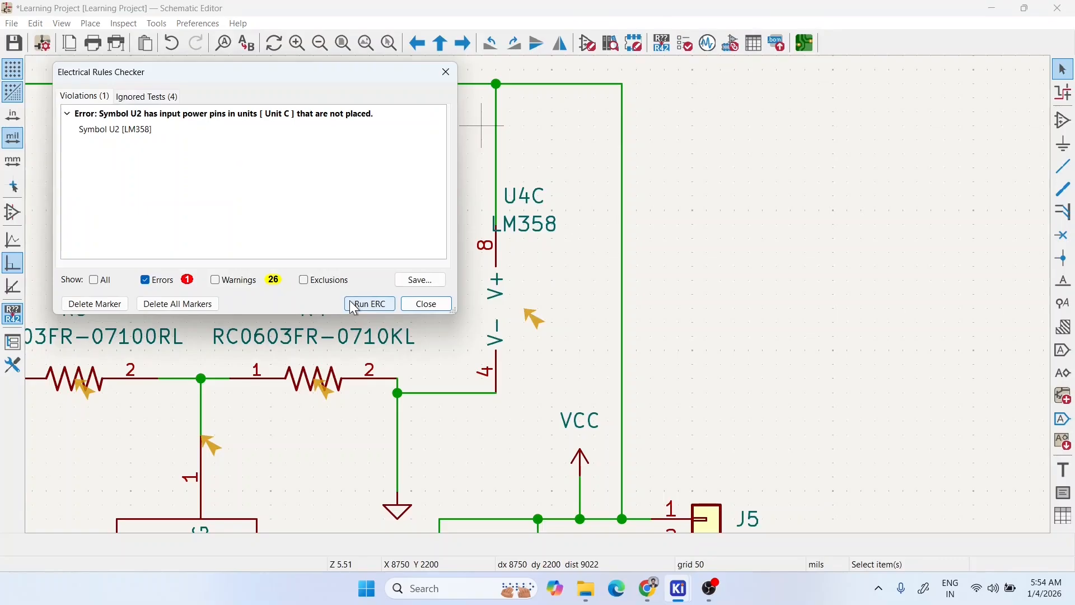
click(415, 304)
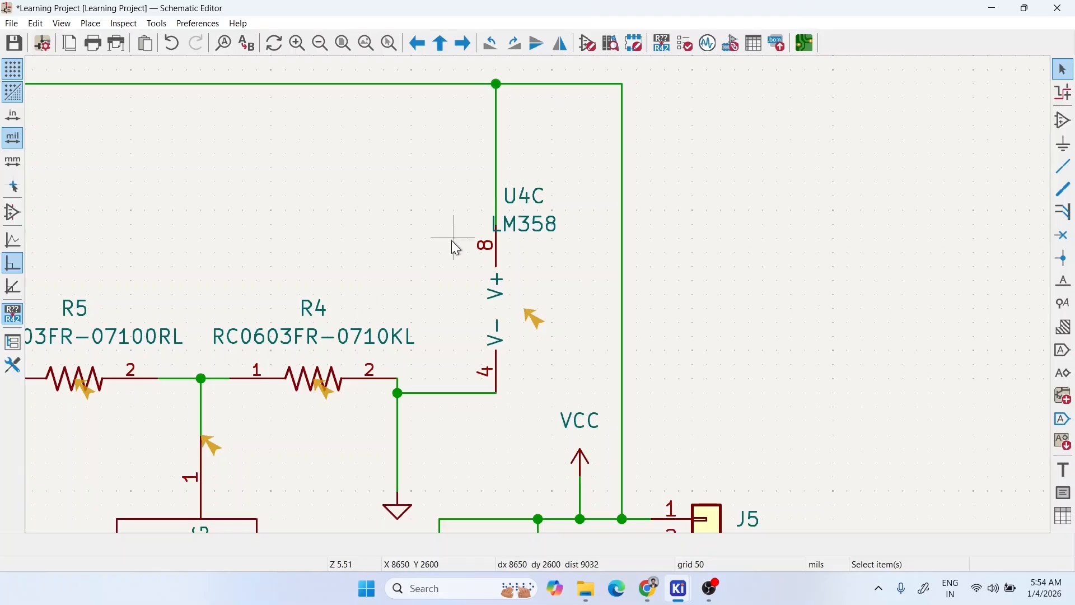
- Change the reference of the LM358 power unit from U4 to U2 and rerun the electrical rules check
double_click(526, 194)
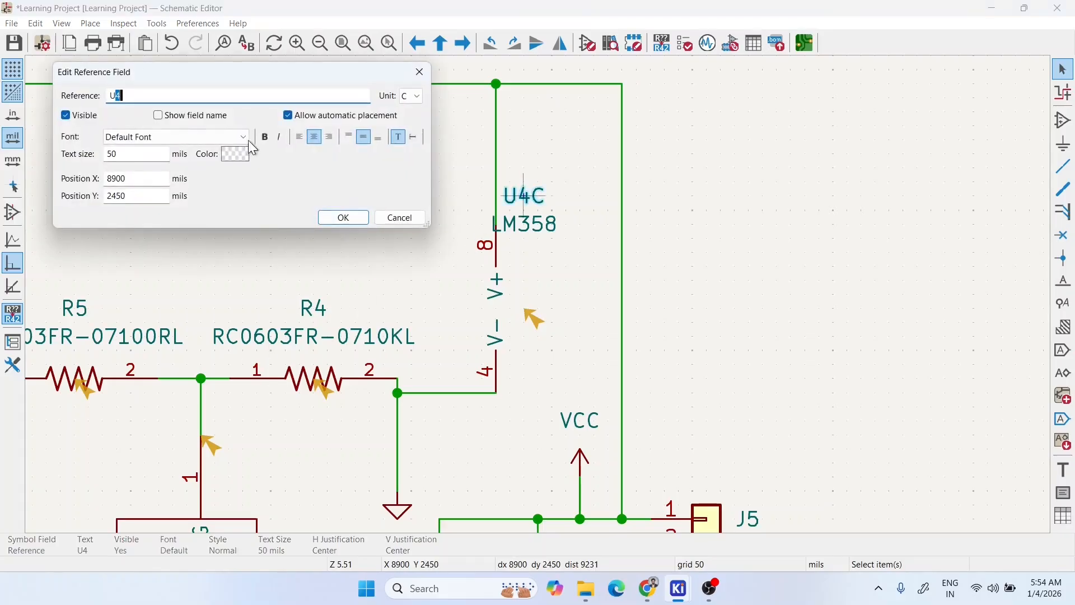
text(2)
click(343, 218)
click(535, 252)
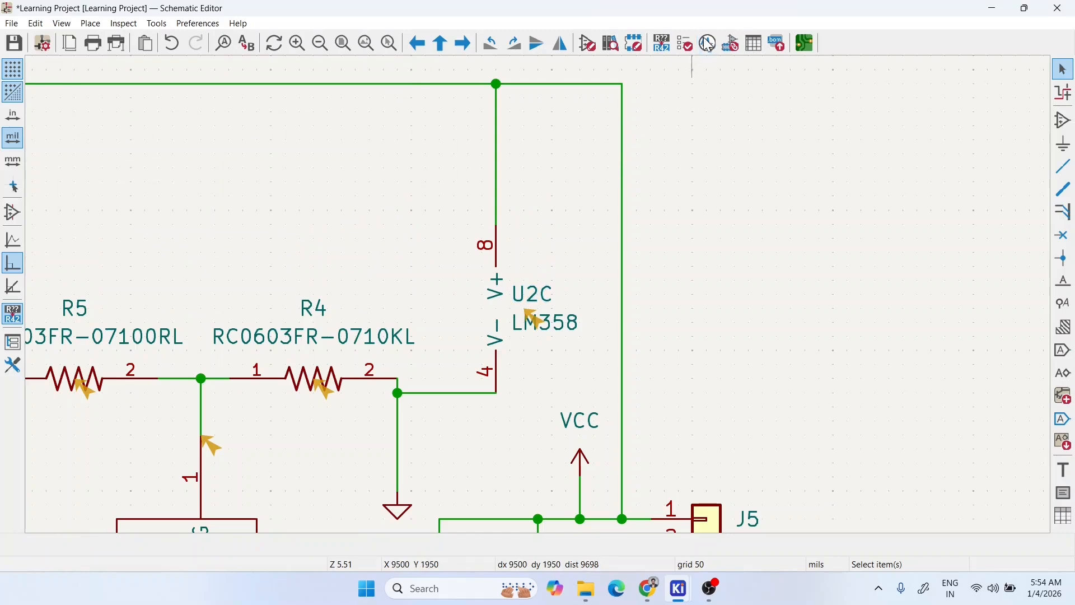
click(685, 42)
click(376, 304)
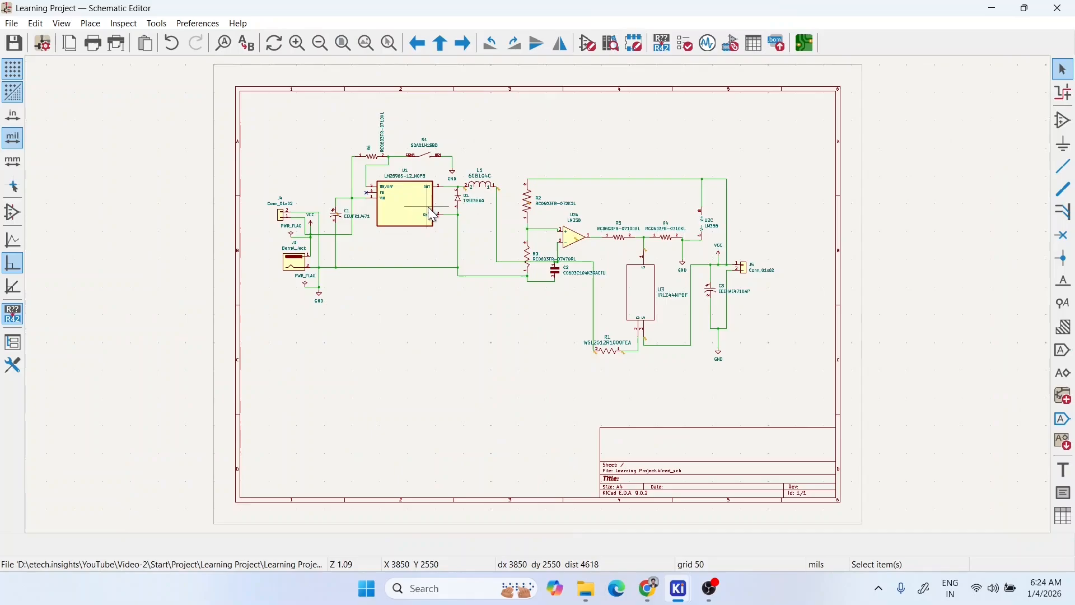
- Review the symbol properties of the LM2596S-12_NOPB regulator U1, including its footprint and supplier fields, and close them
scroll(428, 206, up, 5)
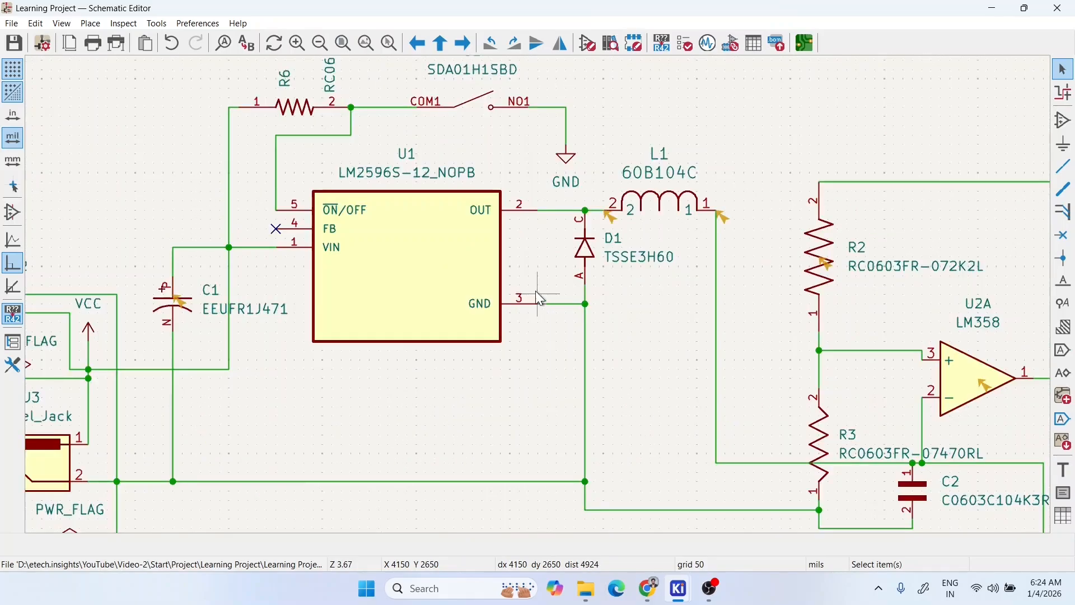
click(412, 267)
double_click(413, 269)
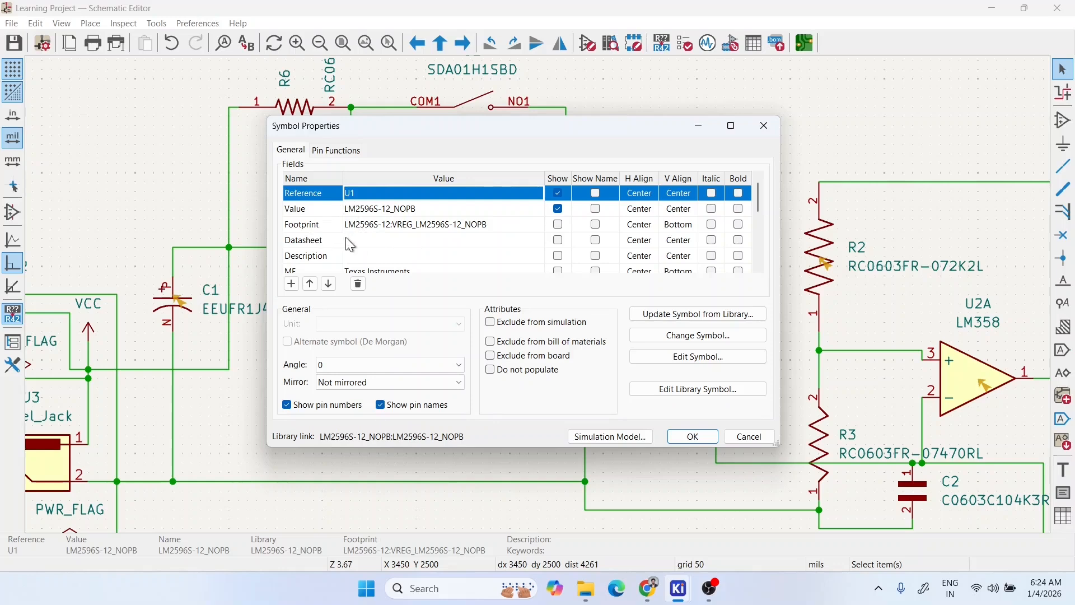
drag(757, 194, 757, 232)
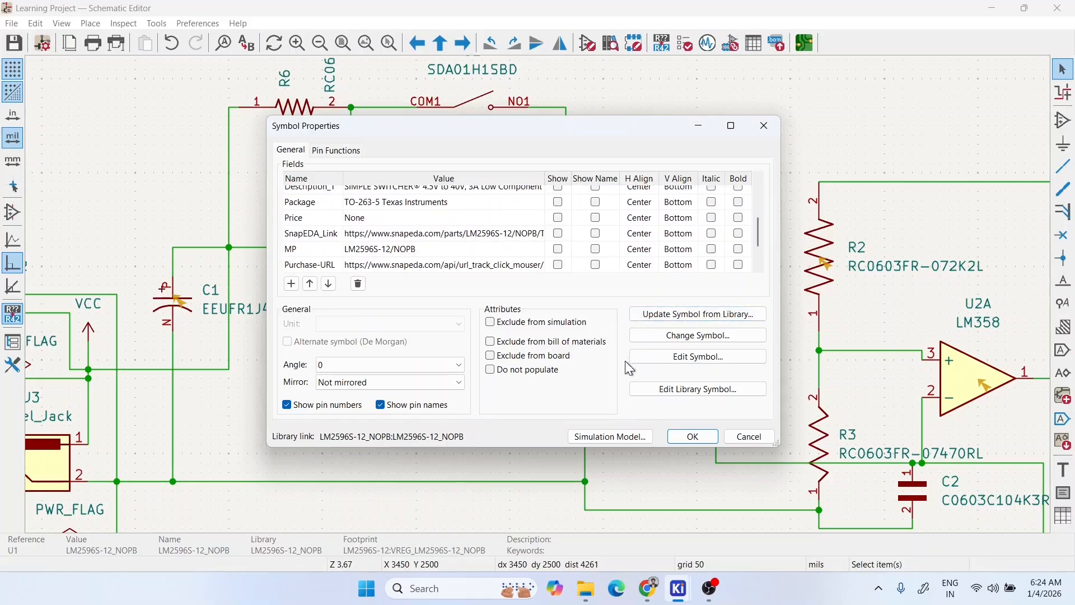
click(693, 437)
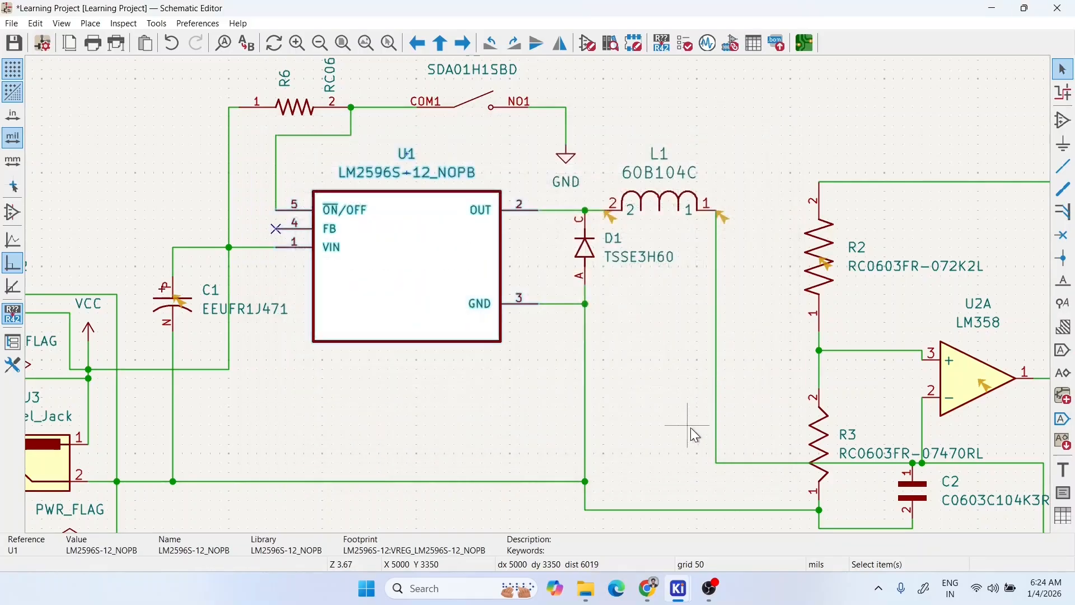
click(529, 374)
scroll(544, 355, down, 2)
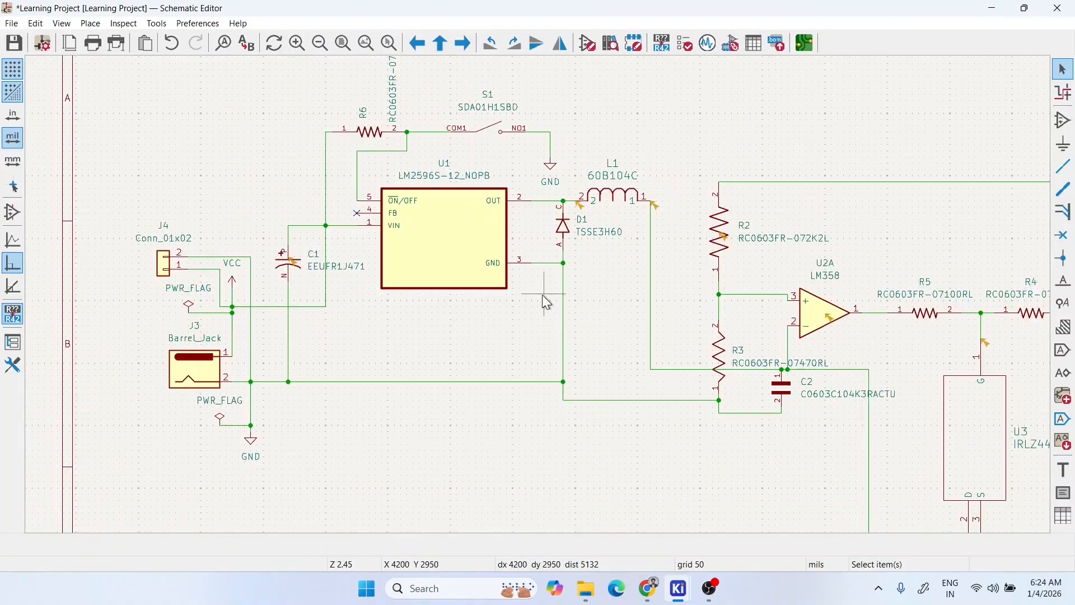
scroll(542, 297, down, 1)
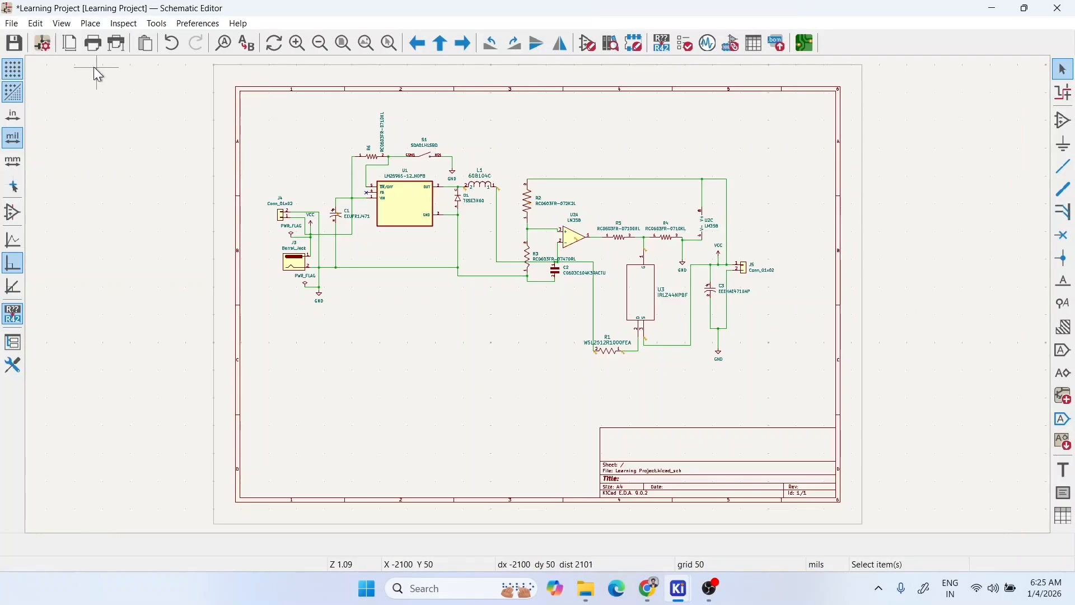
- Save the Learning Project schematic
click(12, 24)
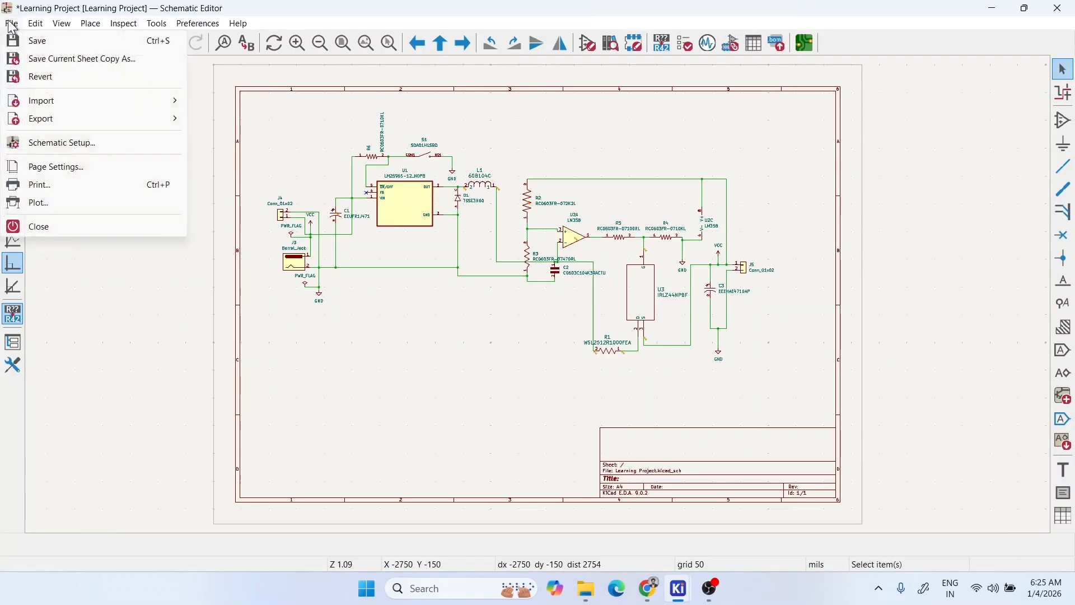
click(79, 46)
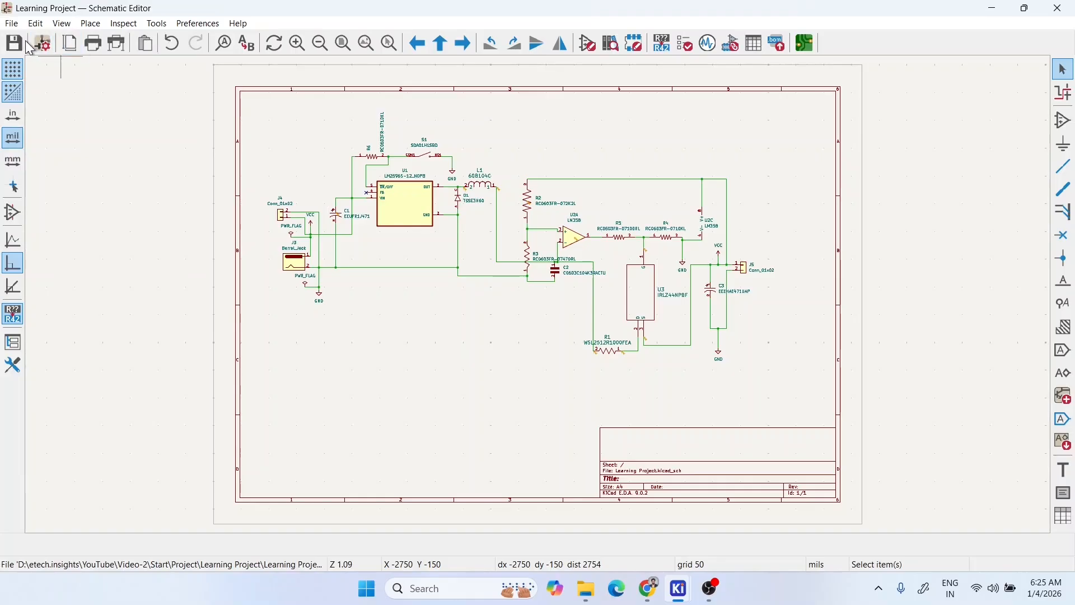
click(12, 24)
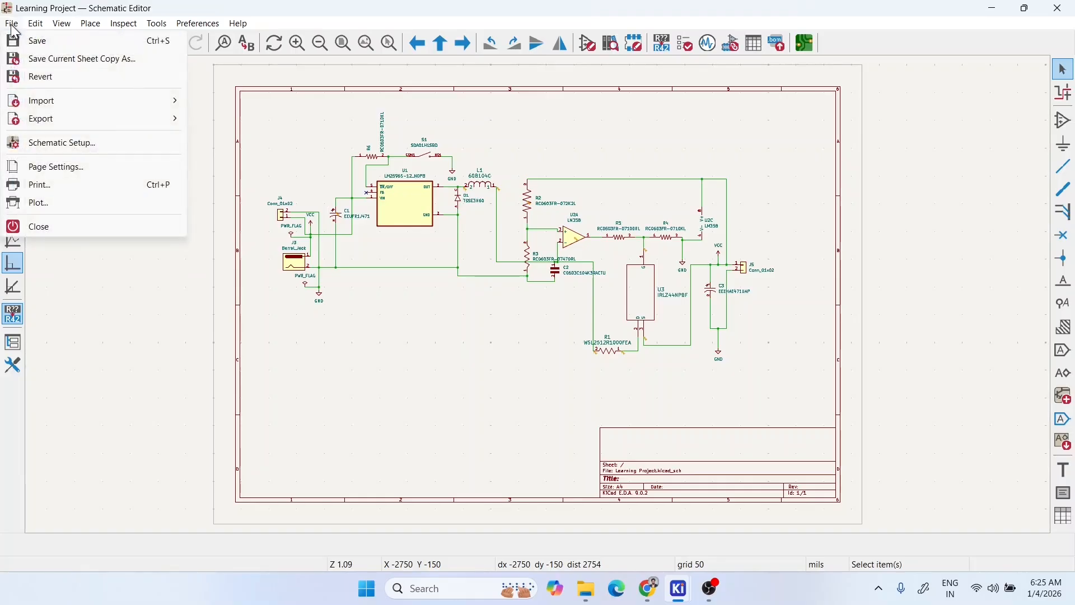
click(31, 44)
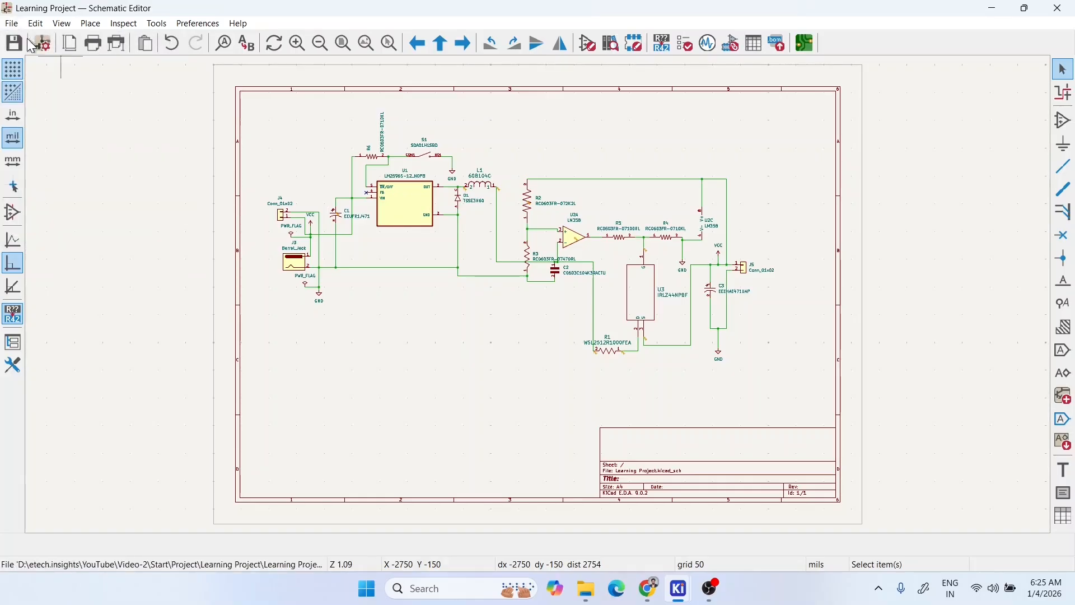